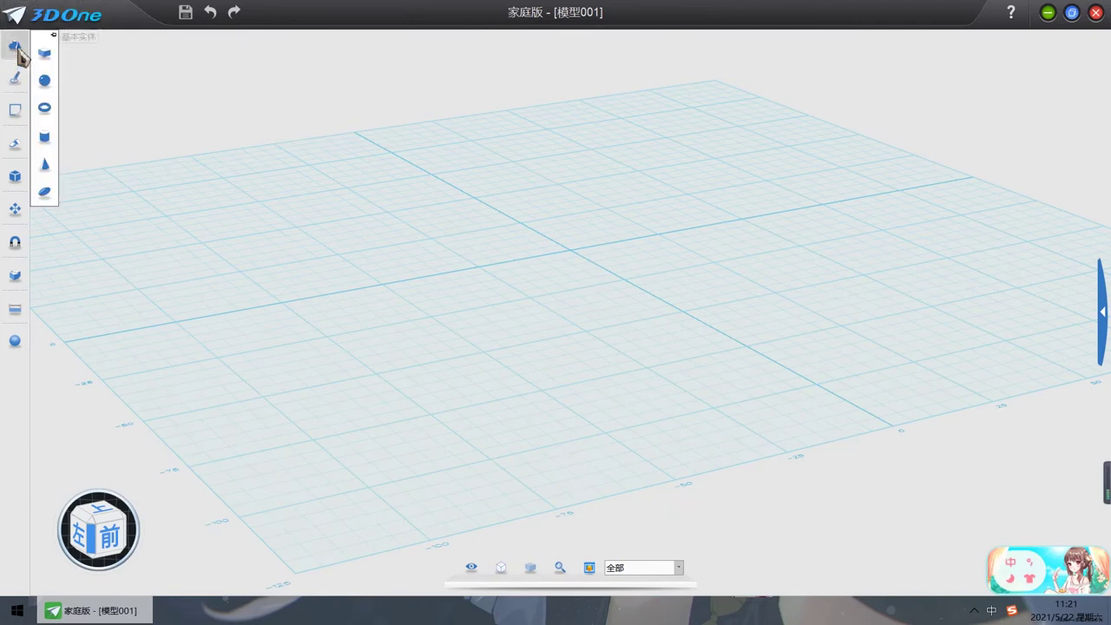
pyautogui.click(42, 50)
pyautogui.click(574, 269)
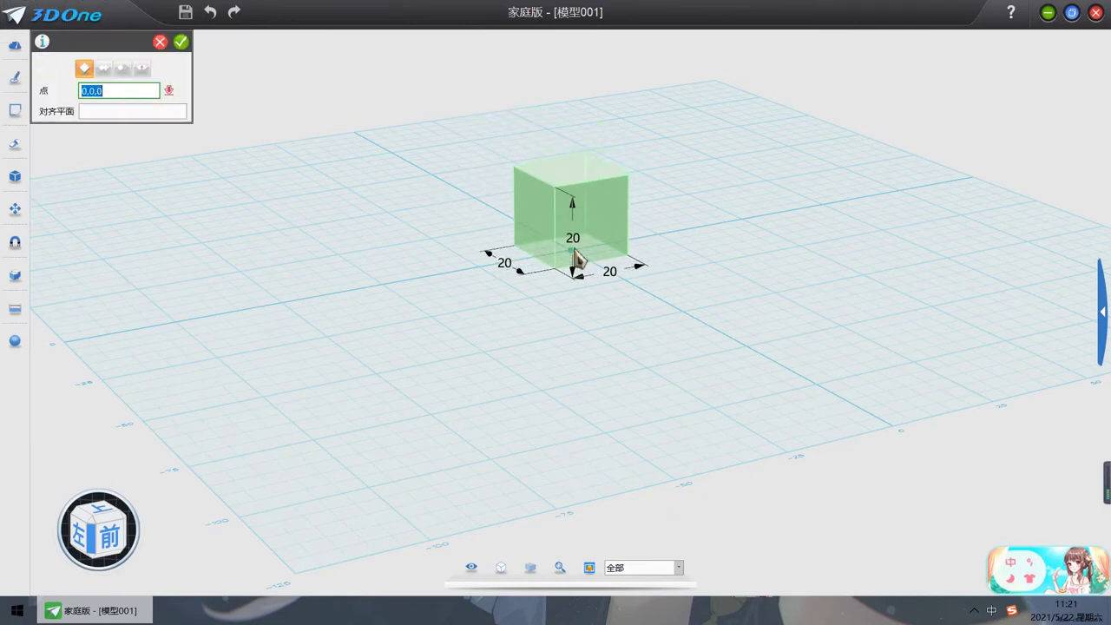
pyautogui.click(161, 41)
pyautogui.moveTo(12, 47)
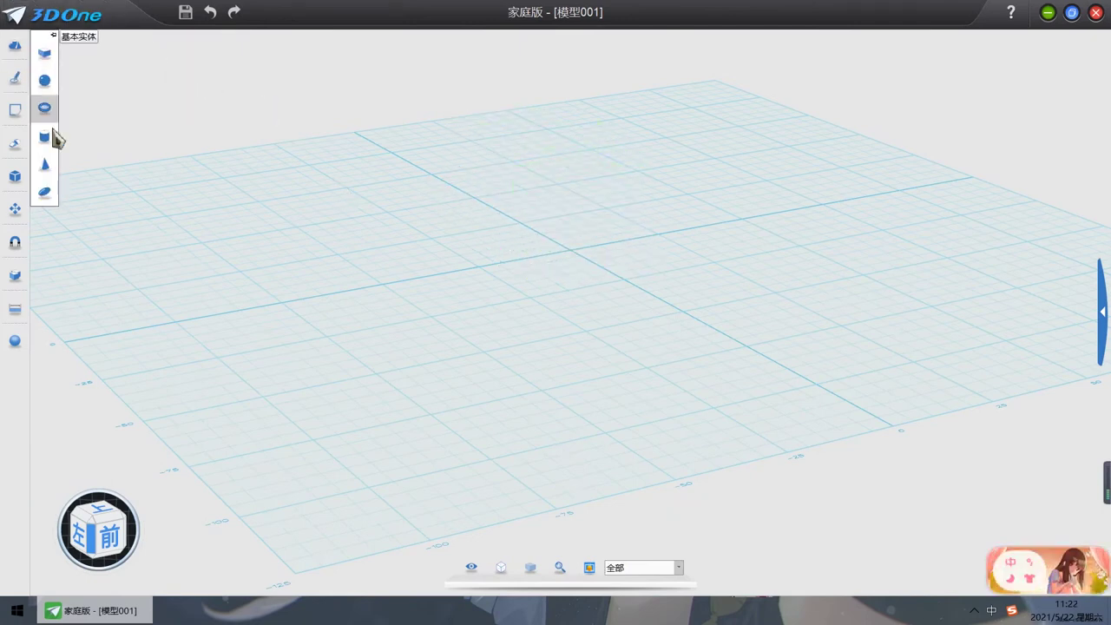
pyautogui.click(52, 136)
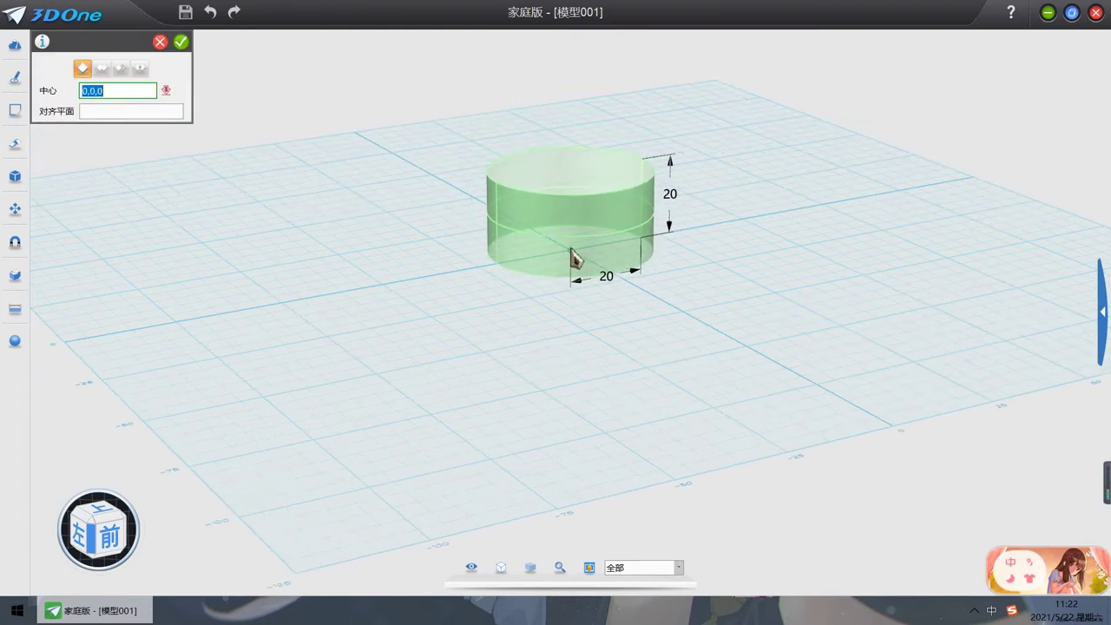
pyautogui.click(570, 254)
pyautogui.click(160, 43)
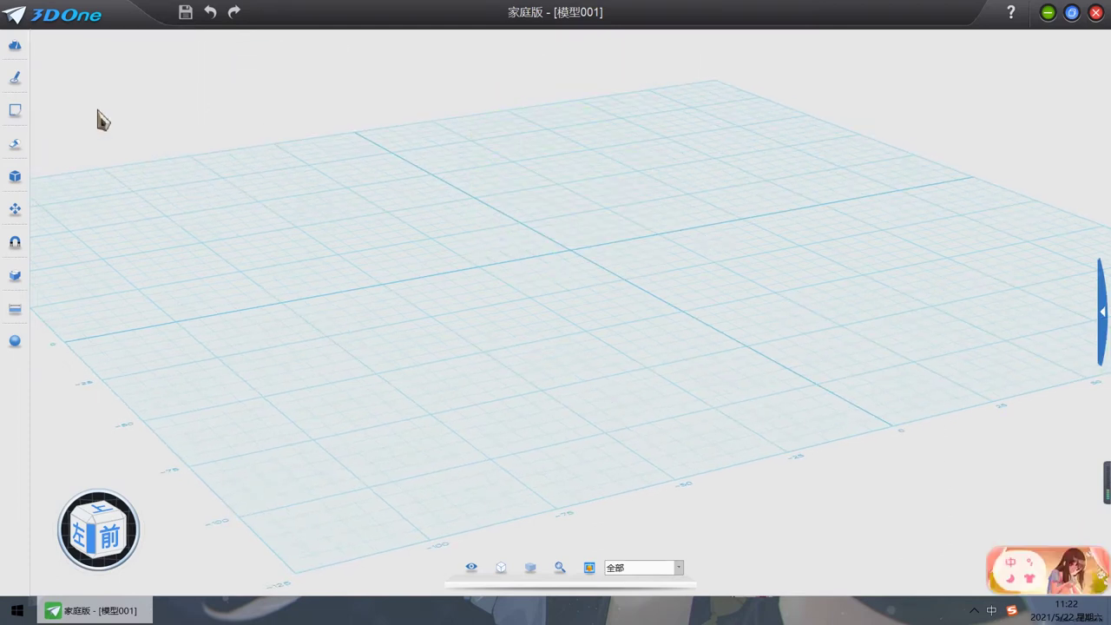
# Step: Draw a six-sided regular polygon centred at the grid origin (0,0) with a radius of 30 mm and an angle of 0
pyautogui.moveTo(9, 91)
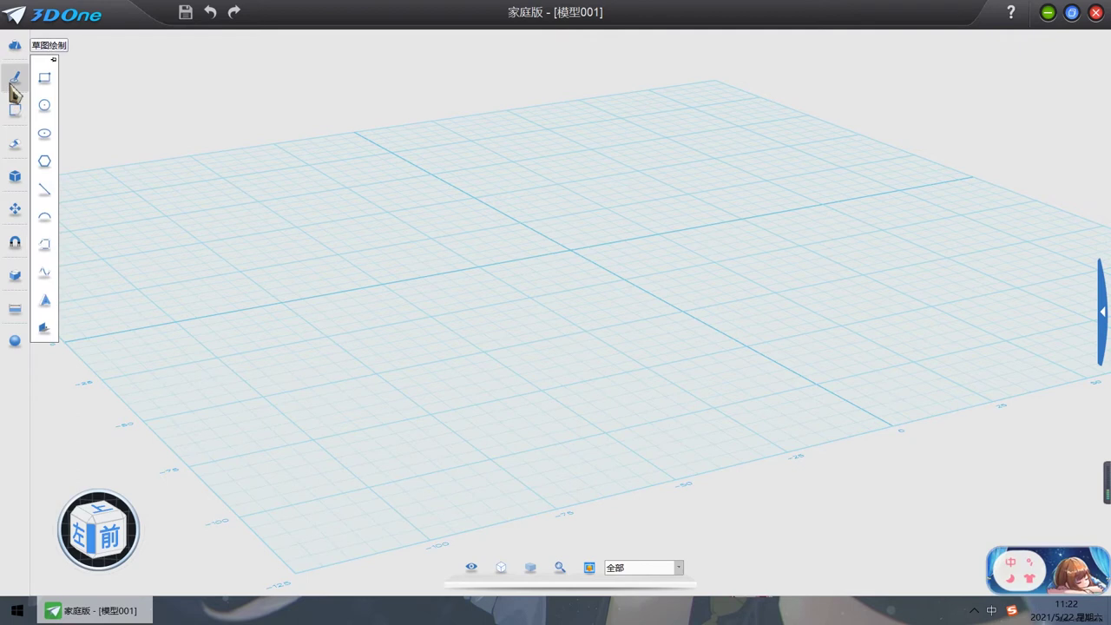
pyautogui.click(44, 161)
pyautogui.click(833, 232)
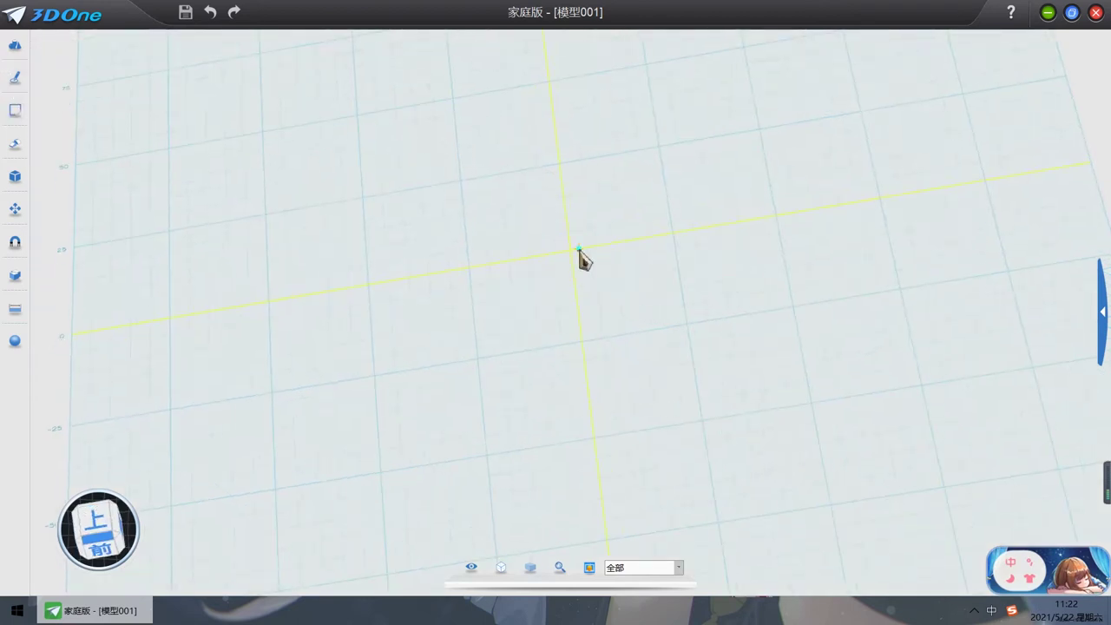
pyautogui.click(580, 253)
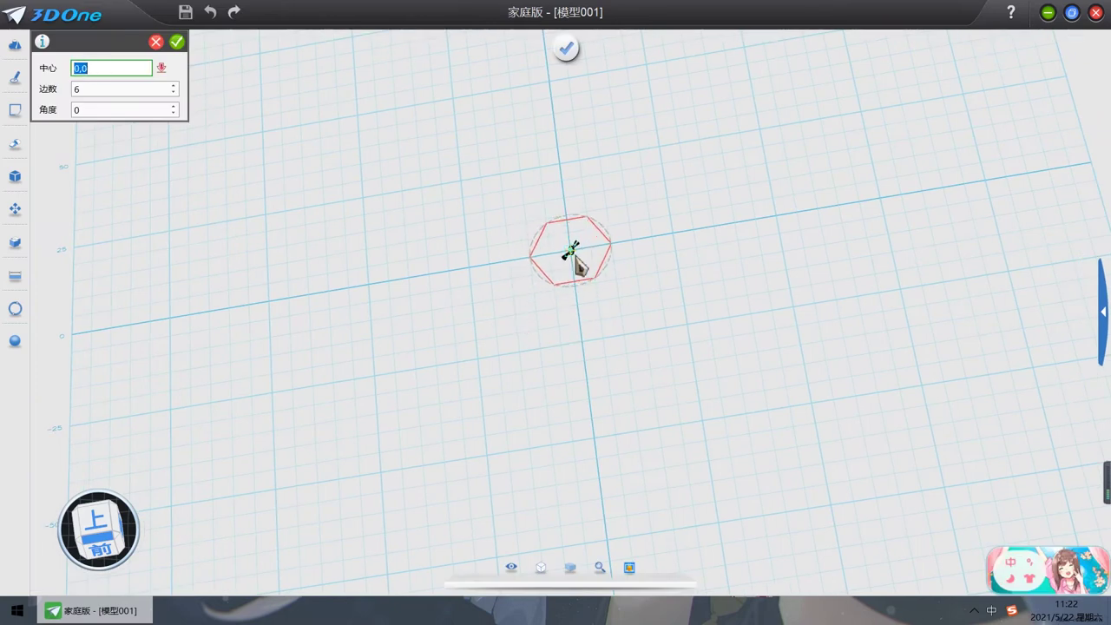
pyautogui.click(571, 251)
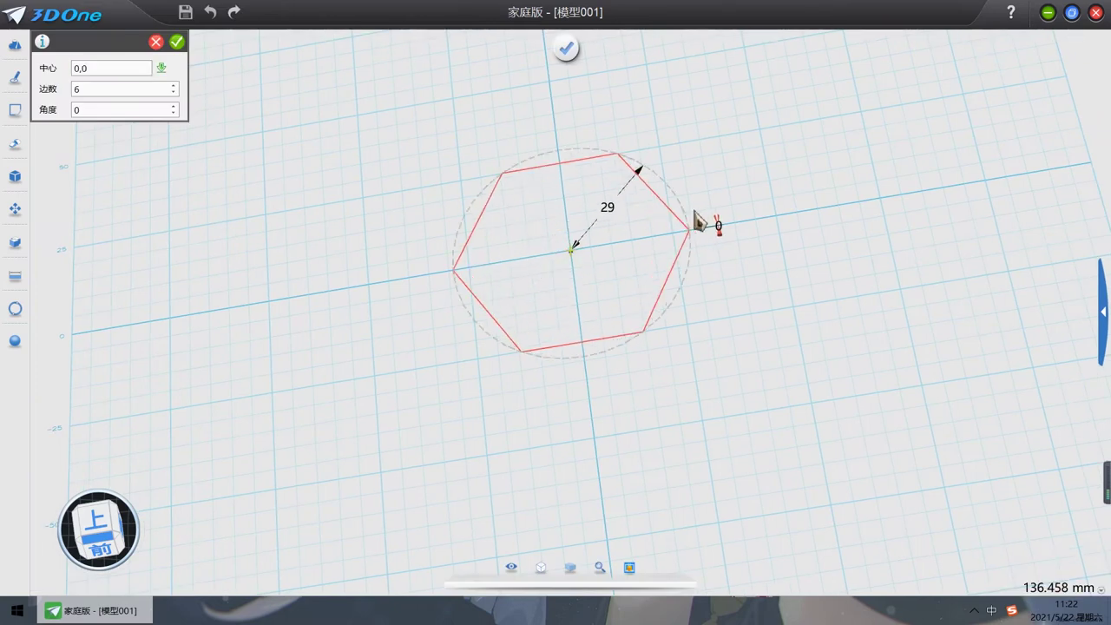
pyautogui.click(603, 209)
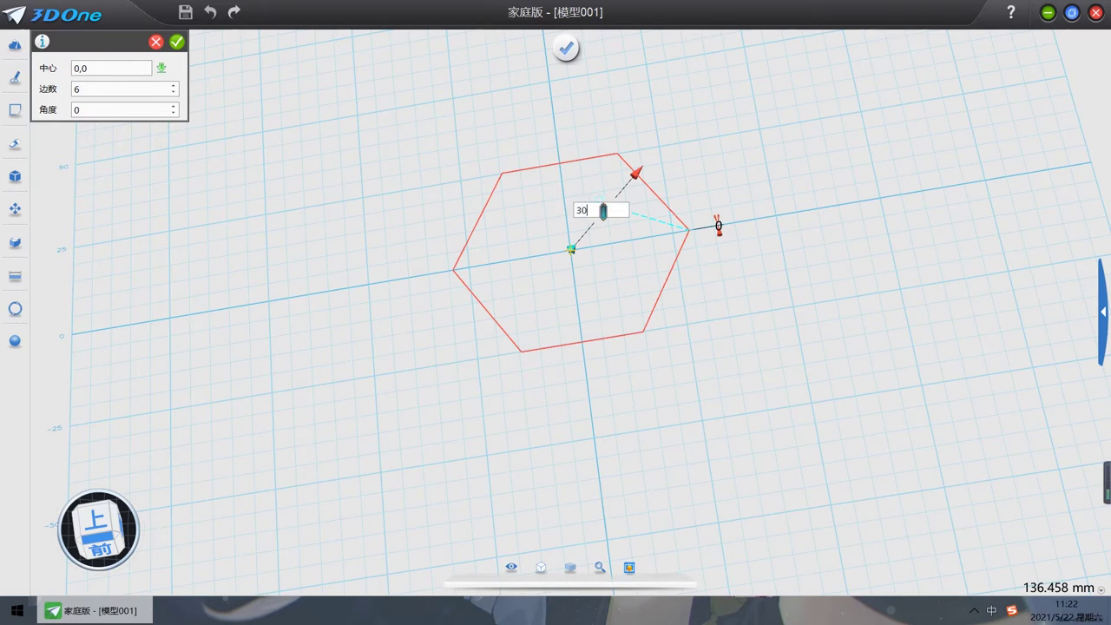
pyautogui.write('30')
pyautogui.press('Return')
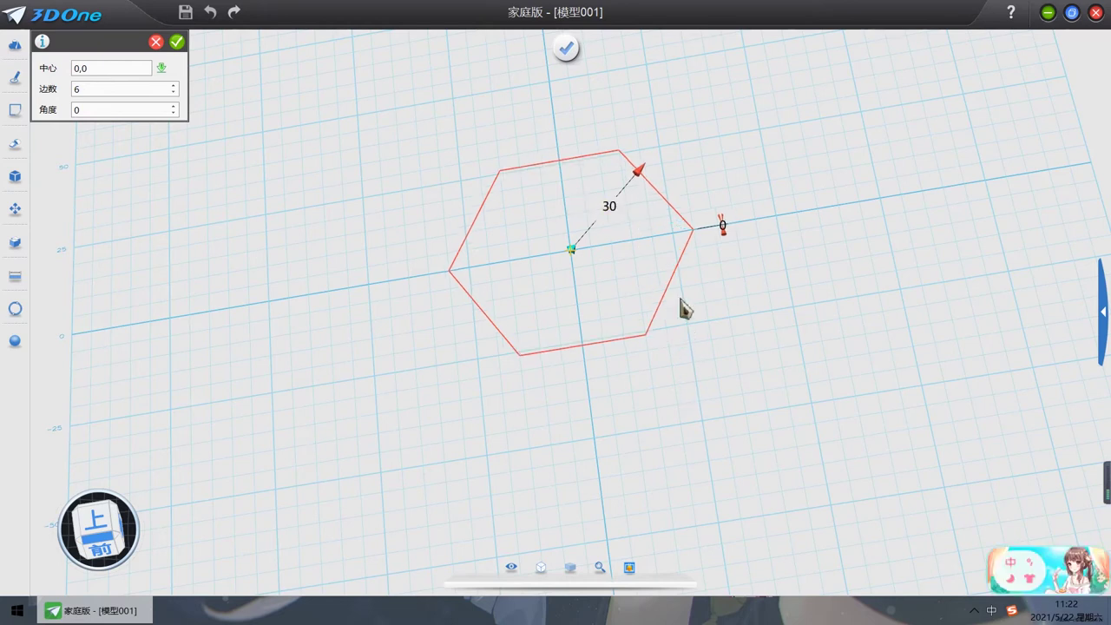
# Step: Confirm the hexagon and finish the sketch
pyautogui.scroll(5, 725, 240)
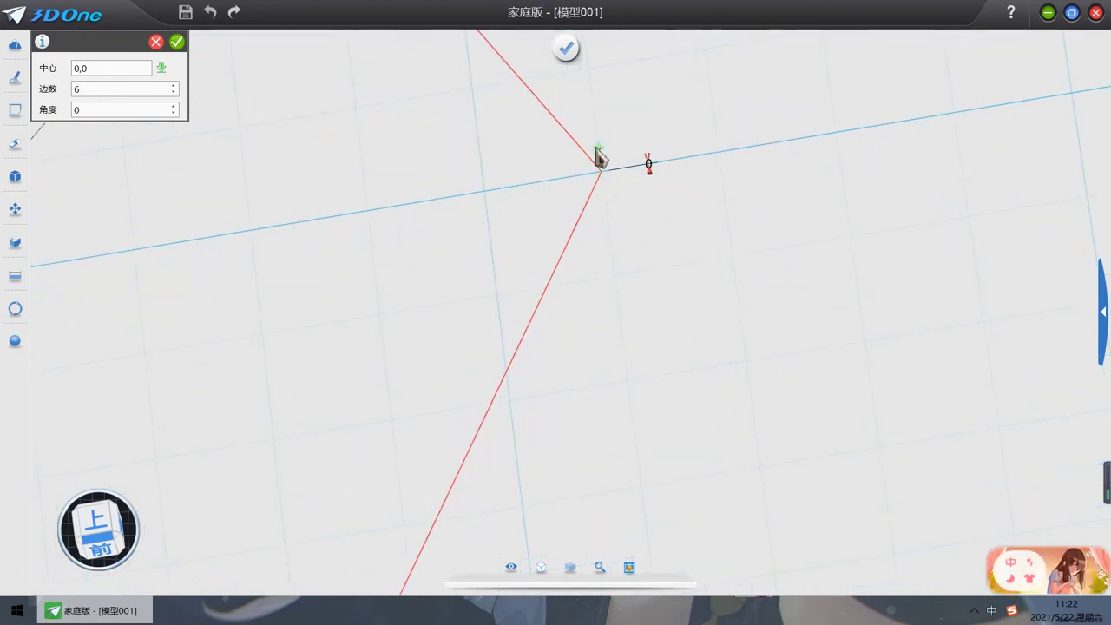
pyautogui.scroll(-5, 612, 182)
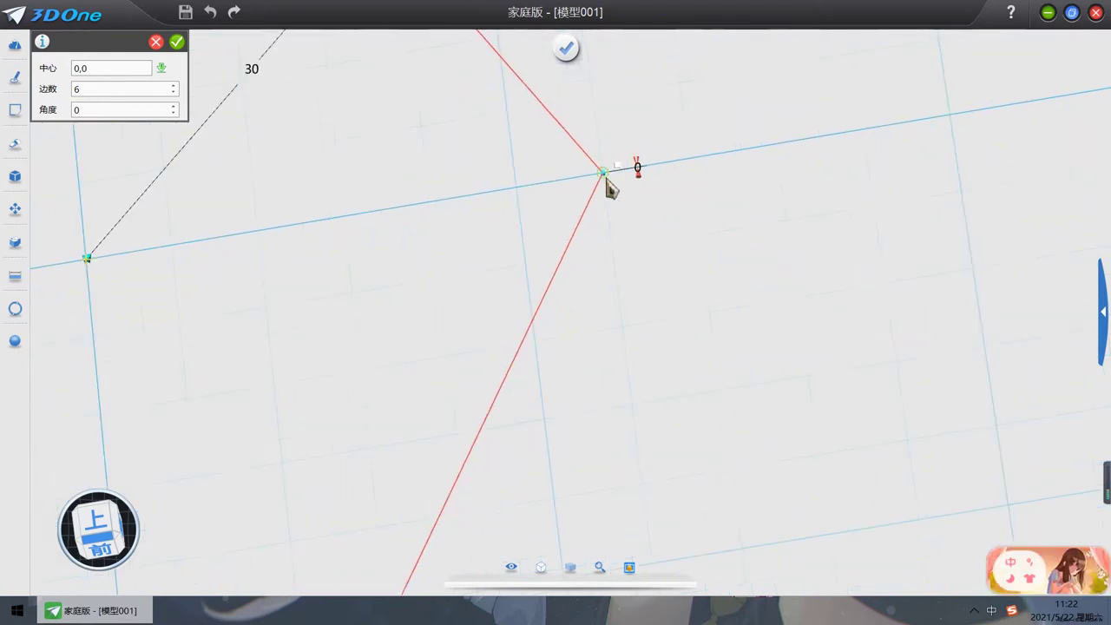
pyautogui.click(178, 42)
pyautogui.scroll(-3, 657, 124)
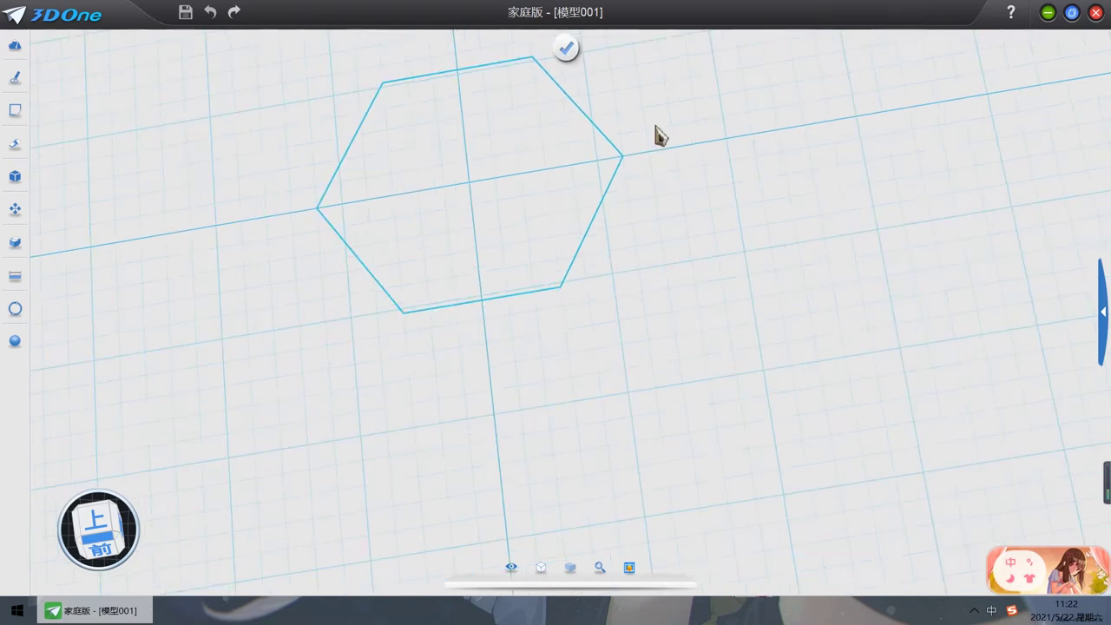
pyautogui.moveTo(577, 63); pyautogui.dragTo(573, 85, button='right')
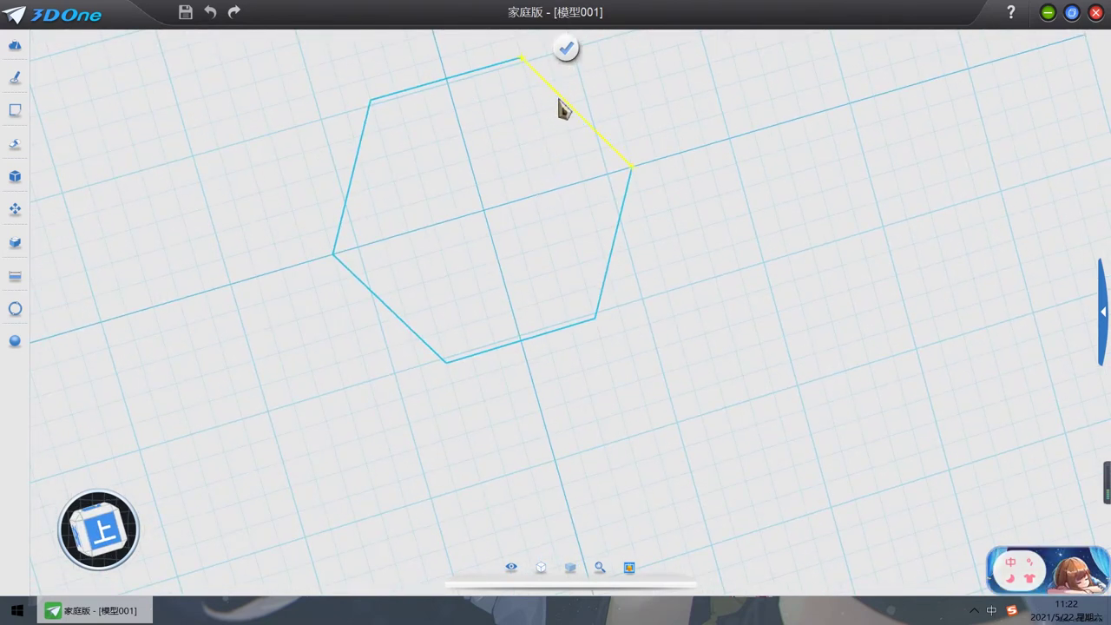
pyautogui.click(566, 50)
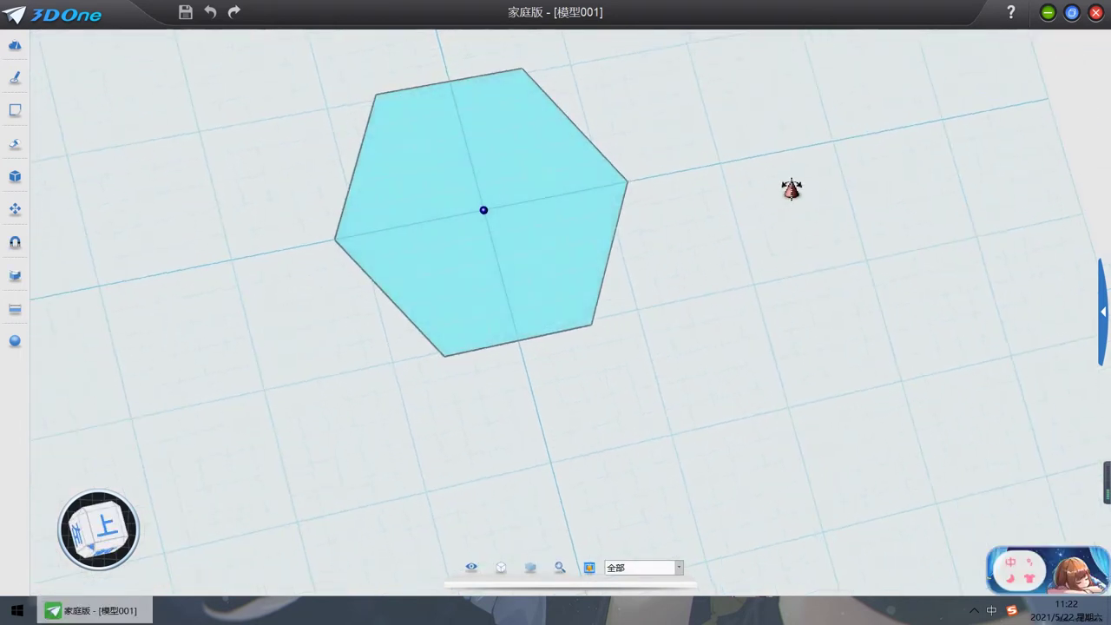
# Step: Extrude the hexagon sketch upward on one side into a tall solid prism
pyautogui.moveTo(15, 83)
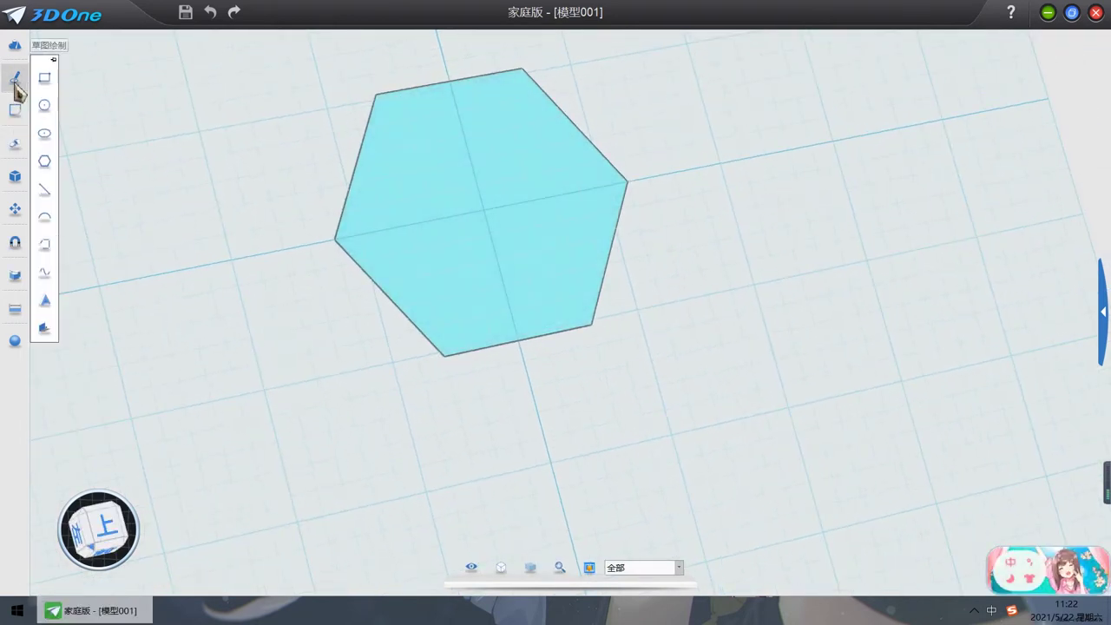
pyautogui.moveTo(15, 112)
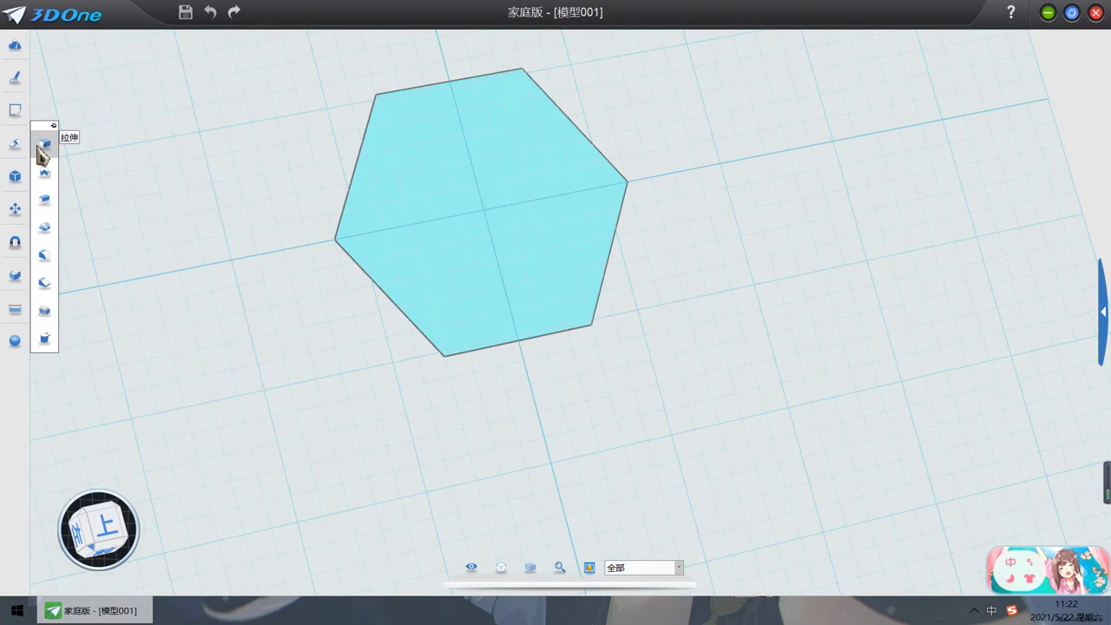
pyautogui.click(40, 151)
pyautogui.moveTo(523, 211); pyautogui.dragTo(694, 198, button='right')
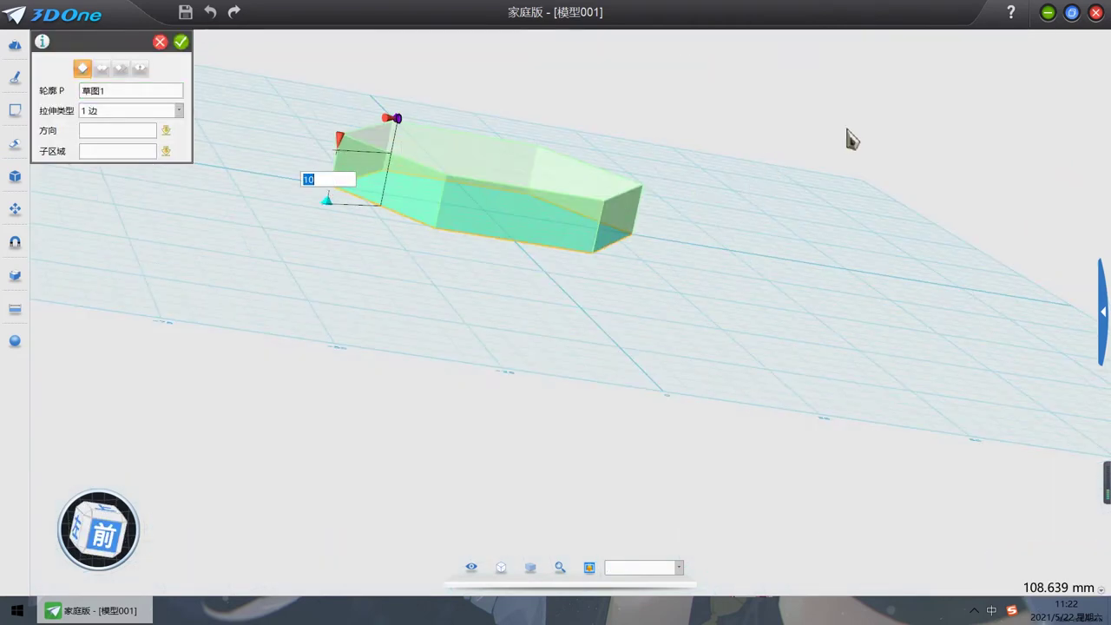
pyautogui.press('Return')
pyautogui.moveTo(850, 139); pyautogui.dragTo(676, 416, button='right')
pyautogui.click(182, 43)
pyautogui.moveTo(724, 295); pyautogui.dragTo(720, 269, button='right')
# Step: Start a Shell on the hexagonal prism and pick its top face as the open face
pyautogui.moveTo(12, 147)
pyautogui.moveTo(12, 177)
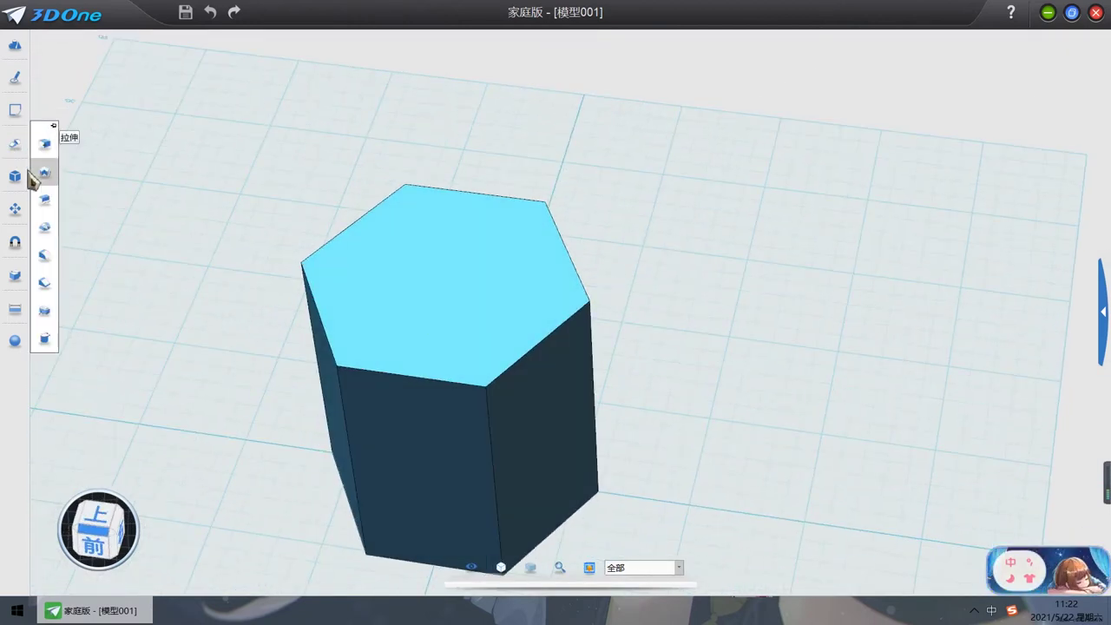
pyautogui.click(466, 297)
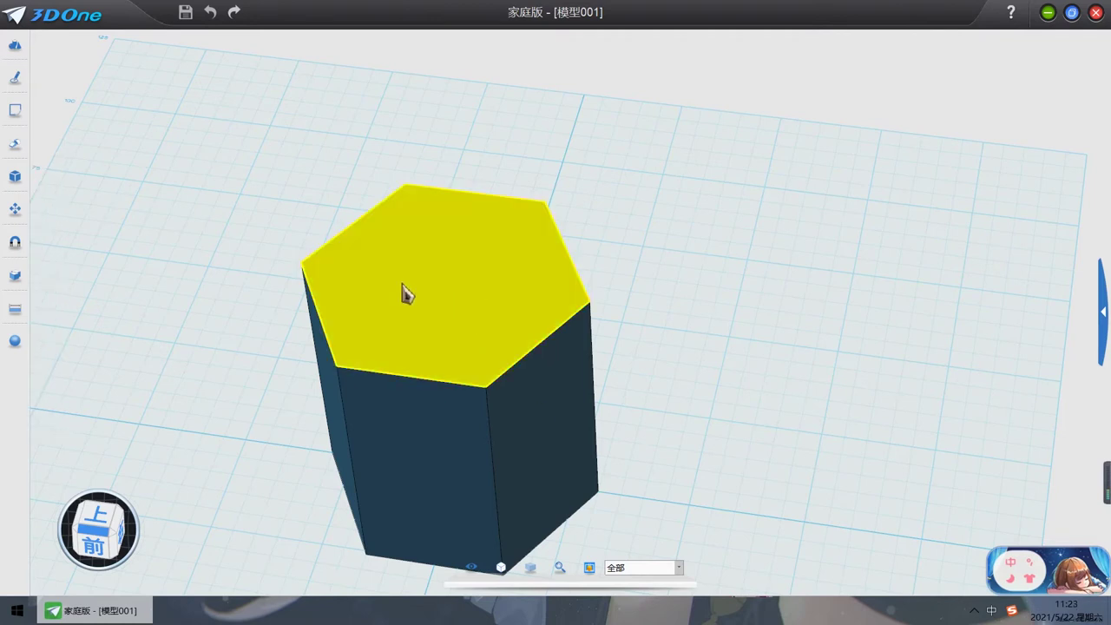
pyautogui.moveTo(14, 144)
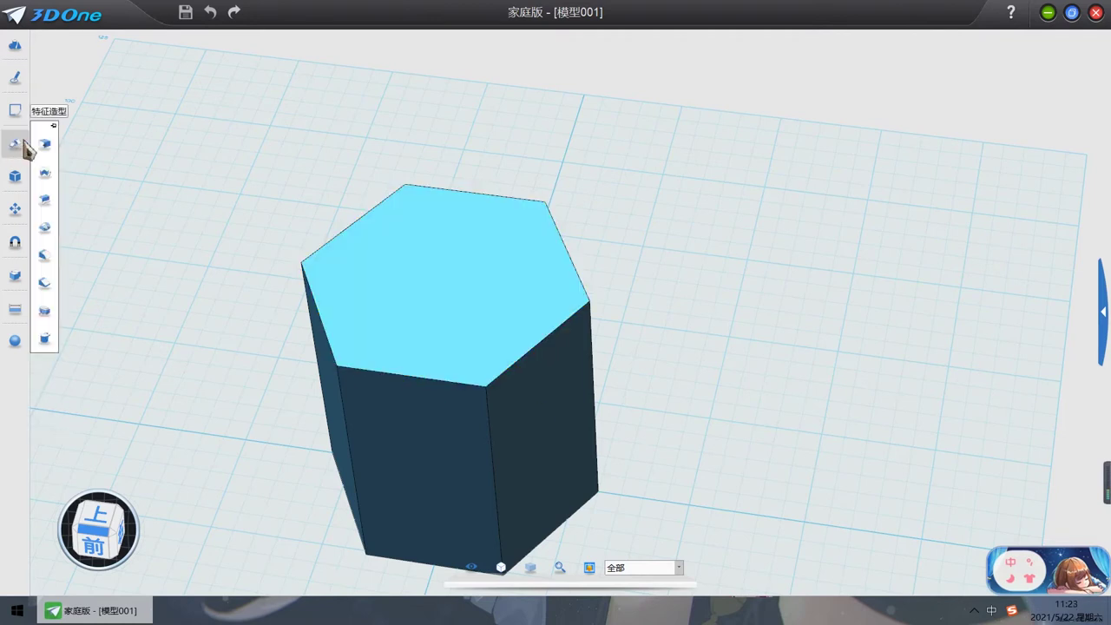
pyautogui.click(41, 187)
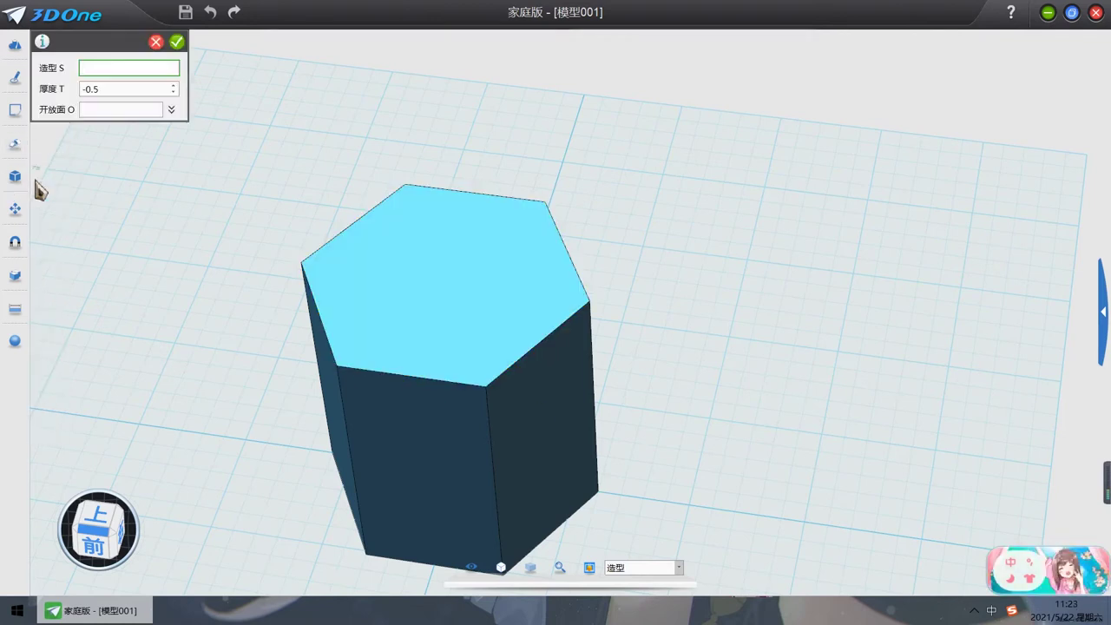
pyautogui.click(491, 448)
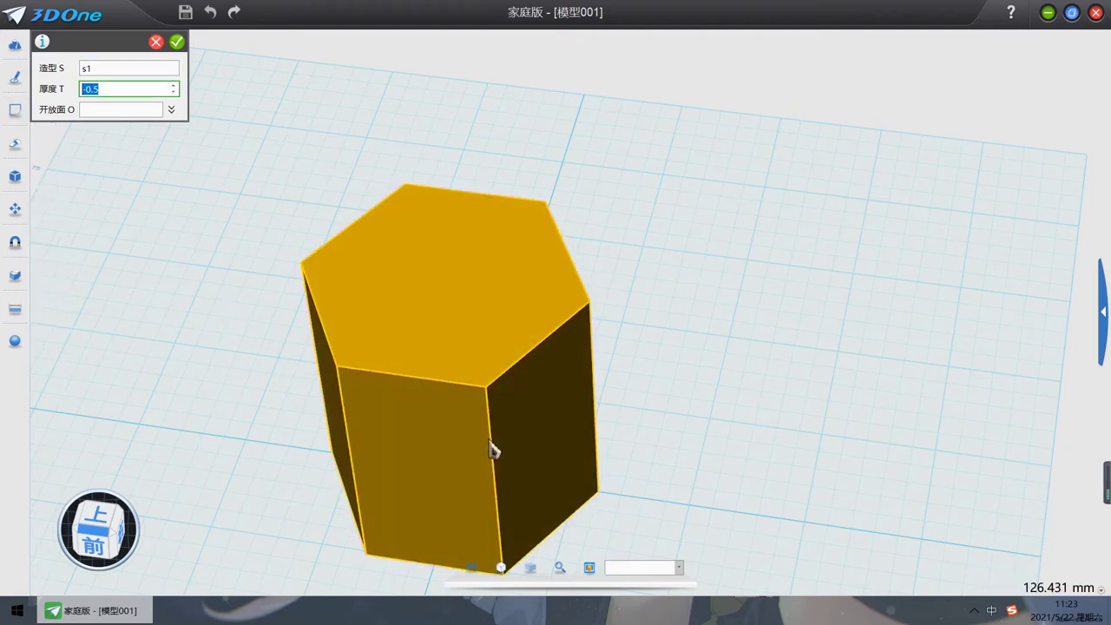
pyautogui.click(468, 274)
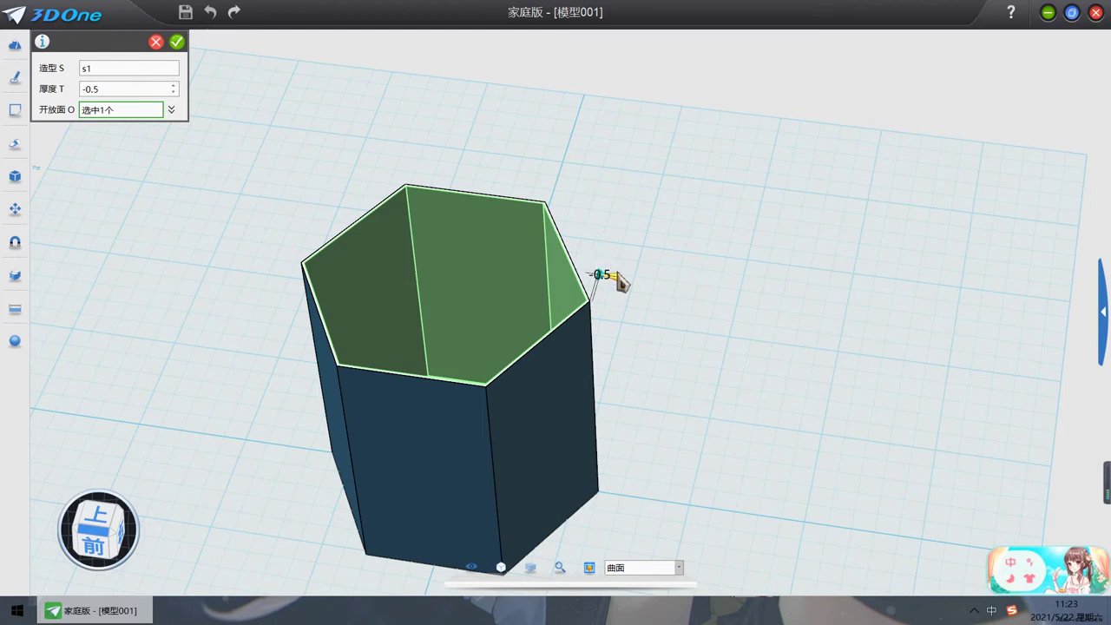
pyautogui.moveTo(660, 256); pyautogui.dragTo(607, 269, button='right')
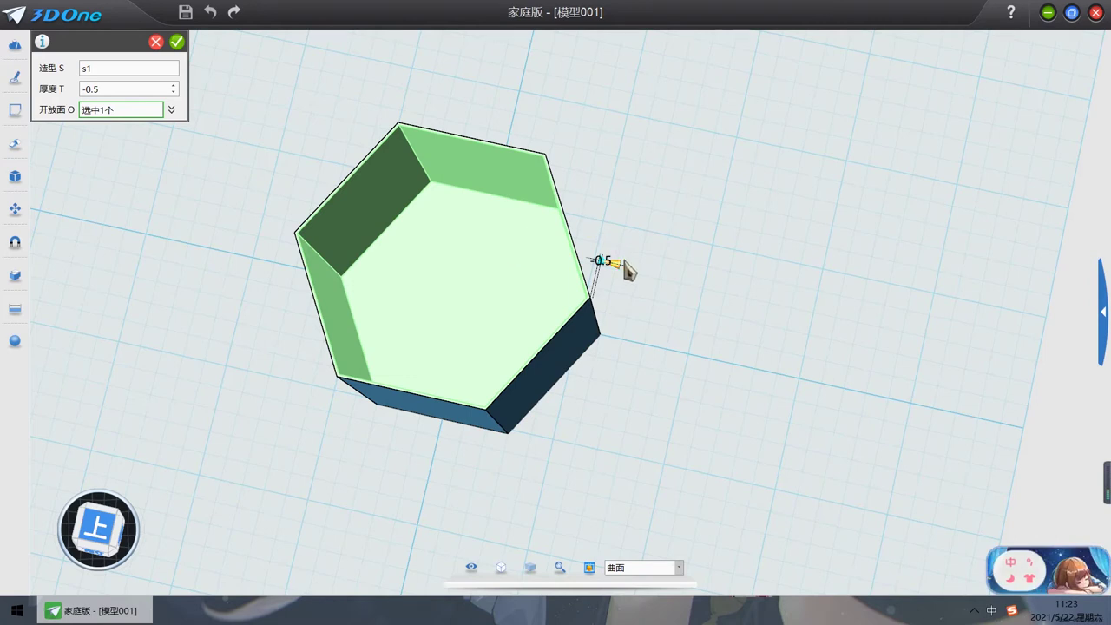
# Step: Set the shell thickness to -3 so the walls grow inward, and apply the shell
pyautogui.moveTo(619, 272); pyautogui.dragTo(588, 302)
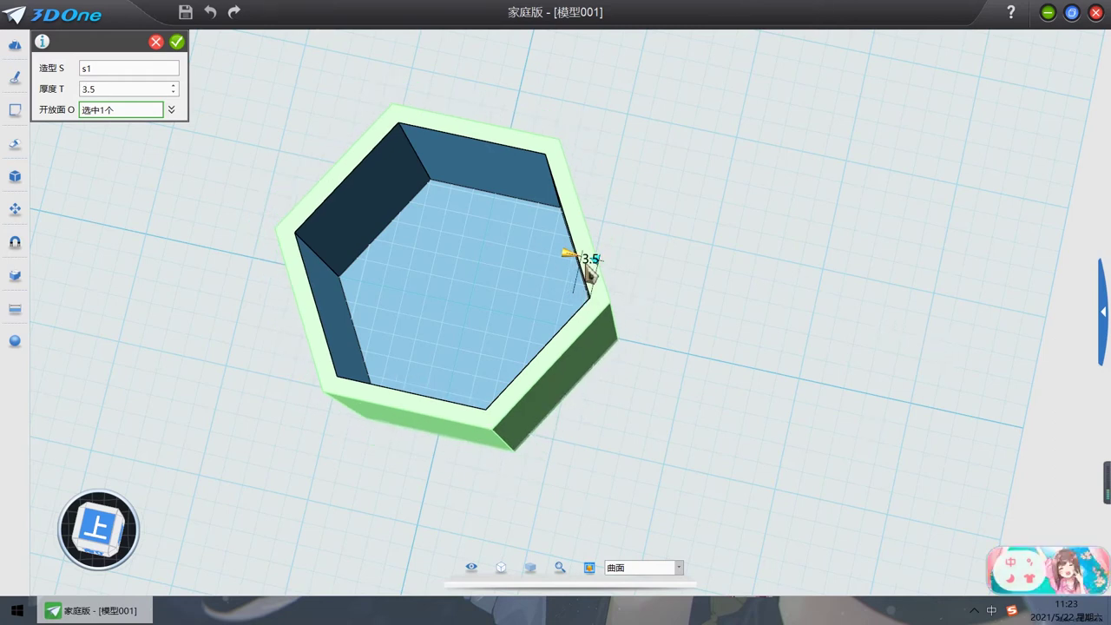
pyautogui.moveTo(577, 260); pyautogui.dragTo(608, 281)
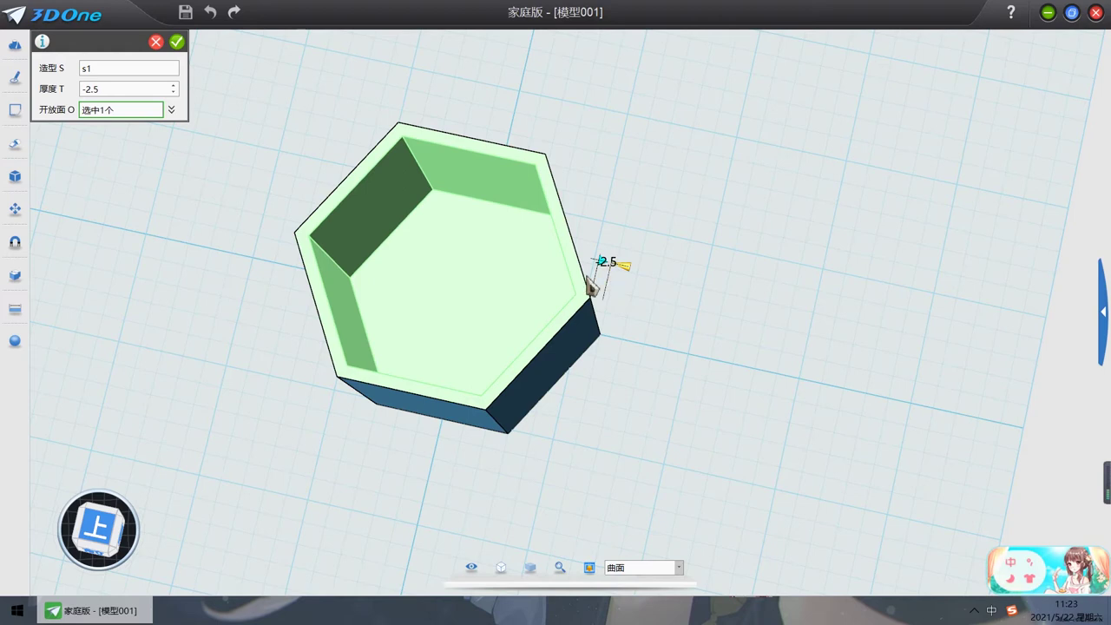
pyautogui.doubleClick(129, 88)
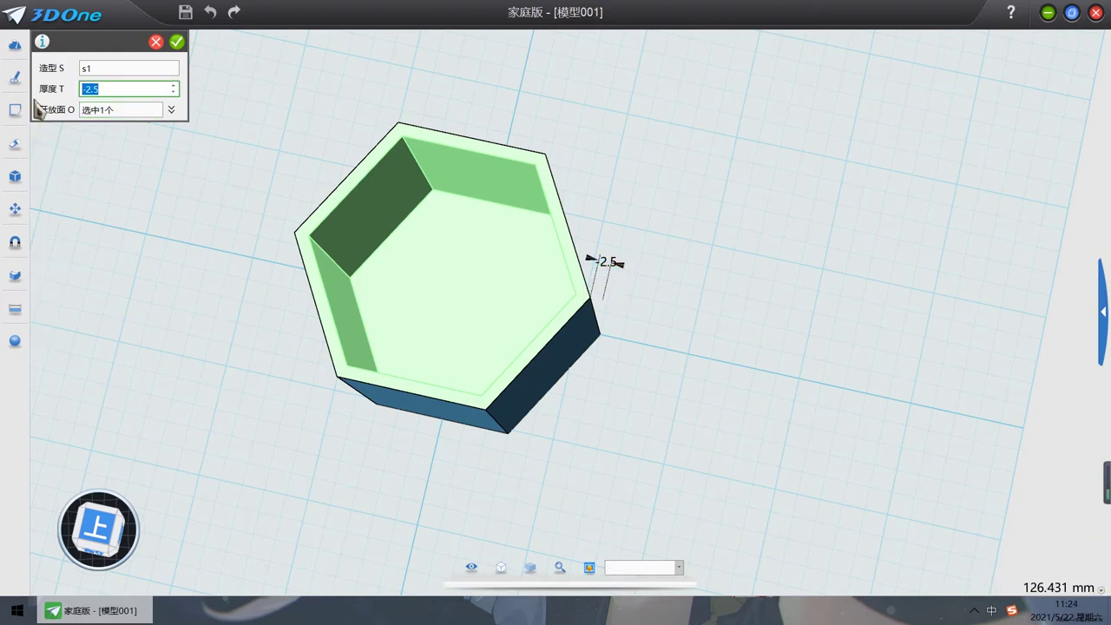
pyautogui.press('Return')
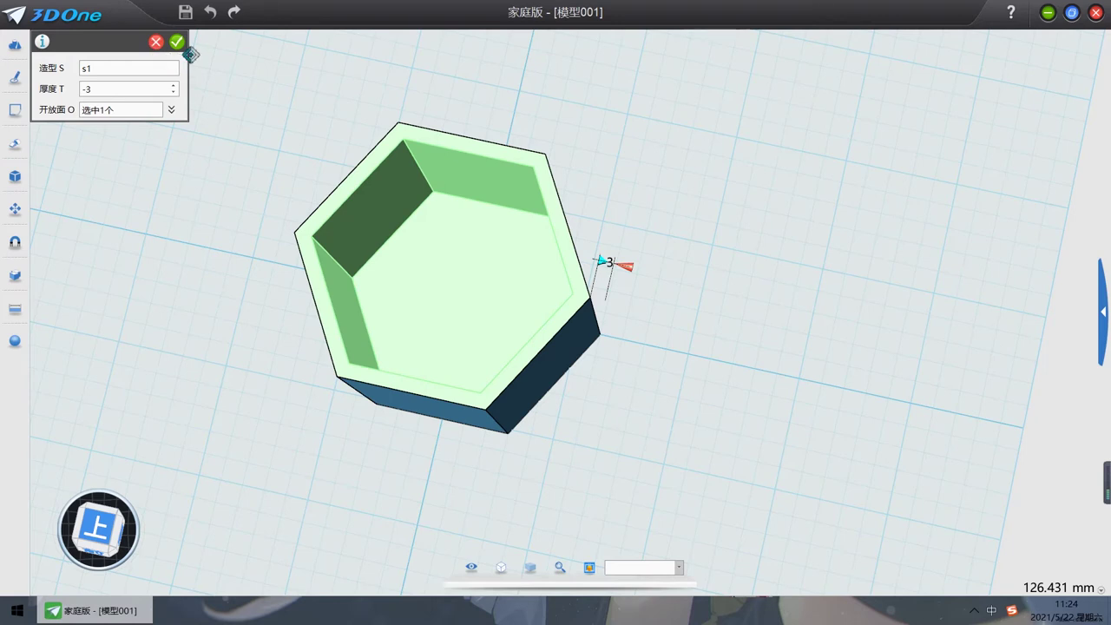
pyautogui.click(176, 49)
pyautogui.moveTo(635, 305); pyautogui.dragTo(634, 225, button='right')
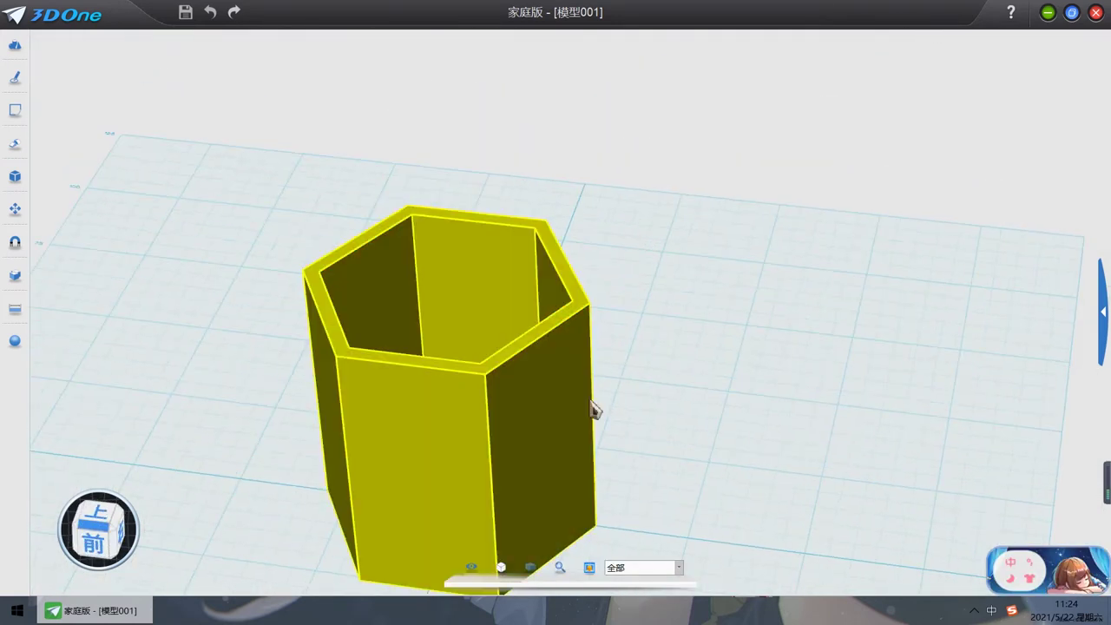
pyautogui.moveTo(596, 411); pyautogui.dragTo(653, 373, button='middle')
pyautogui.moveTo(806, 303); pyautogui.dragTo(810, 330, button='right')
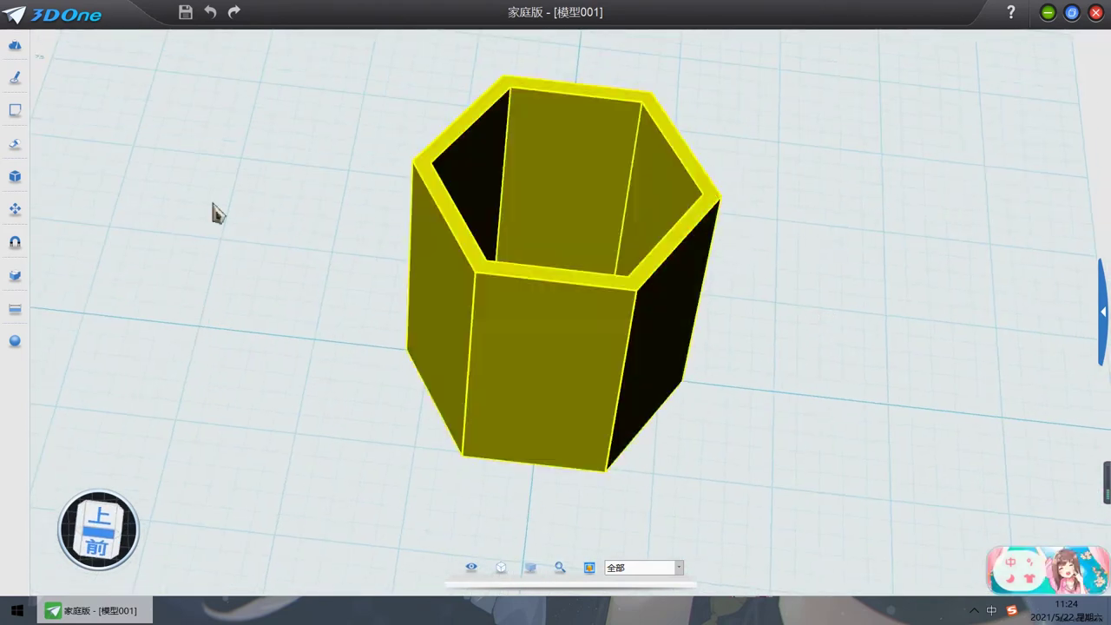
pyautogui.moveTo(799, 278); pyautogui.dragTo(764, 260, button='right')
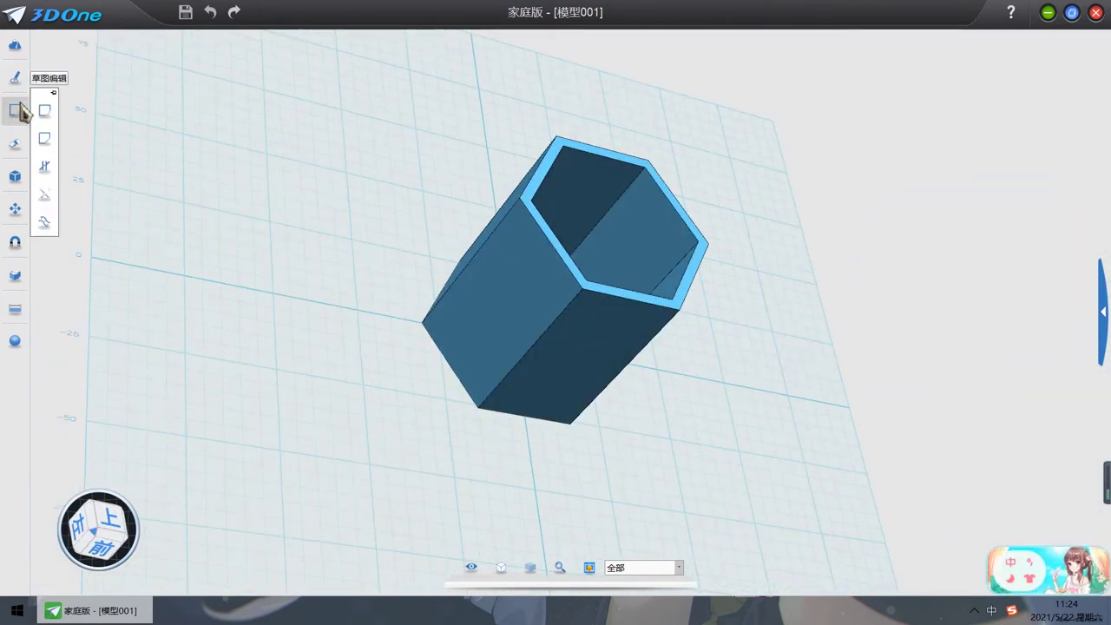
# Step: Start a polygon sketch on the base grid plane, outside the hollow hexagonal container
pyautogui.click(48, 165)
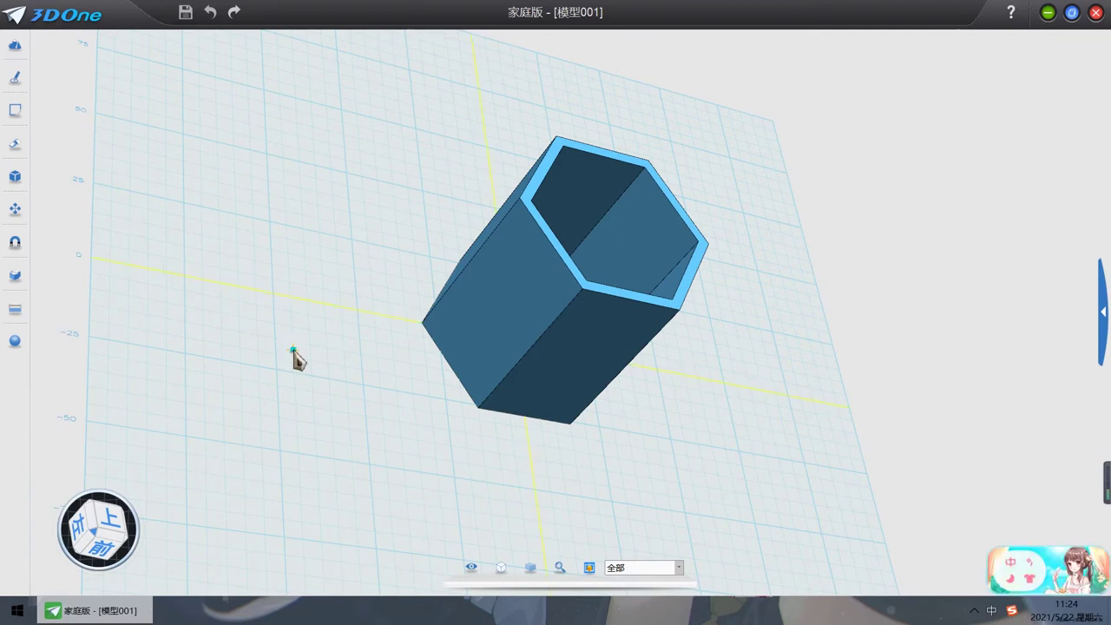
pyautogui.moveTo(281, 311); pyautogui.dragTo(438, 468, button='right')
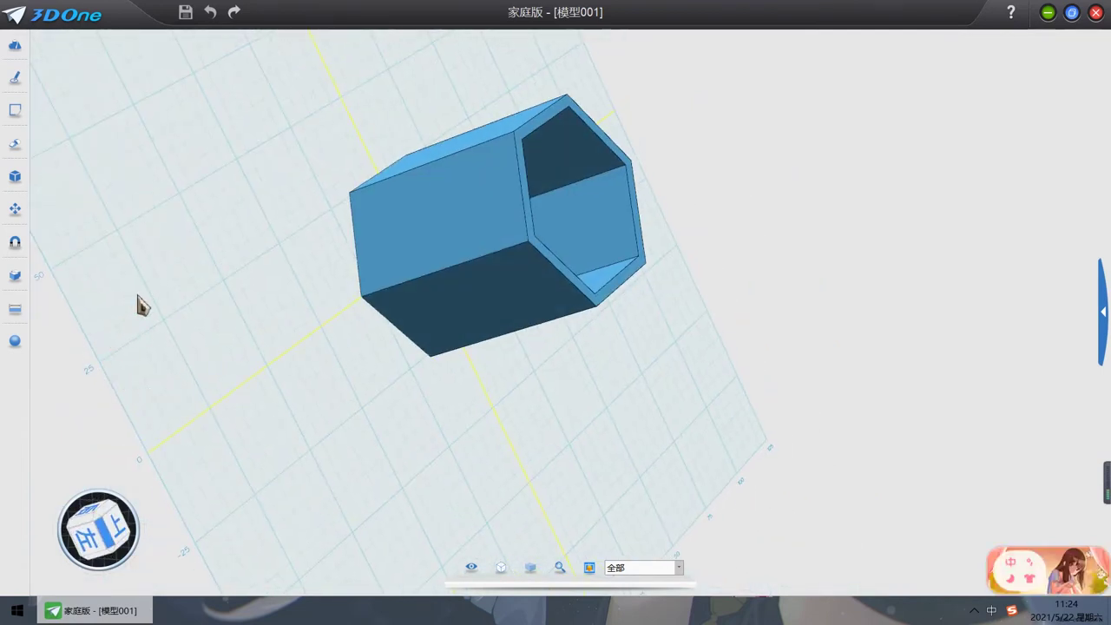
pyautogui.moveTo(379, 360); pyautogui.dragTo(479, 463, button='middle')
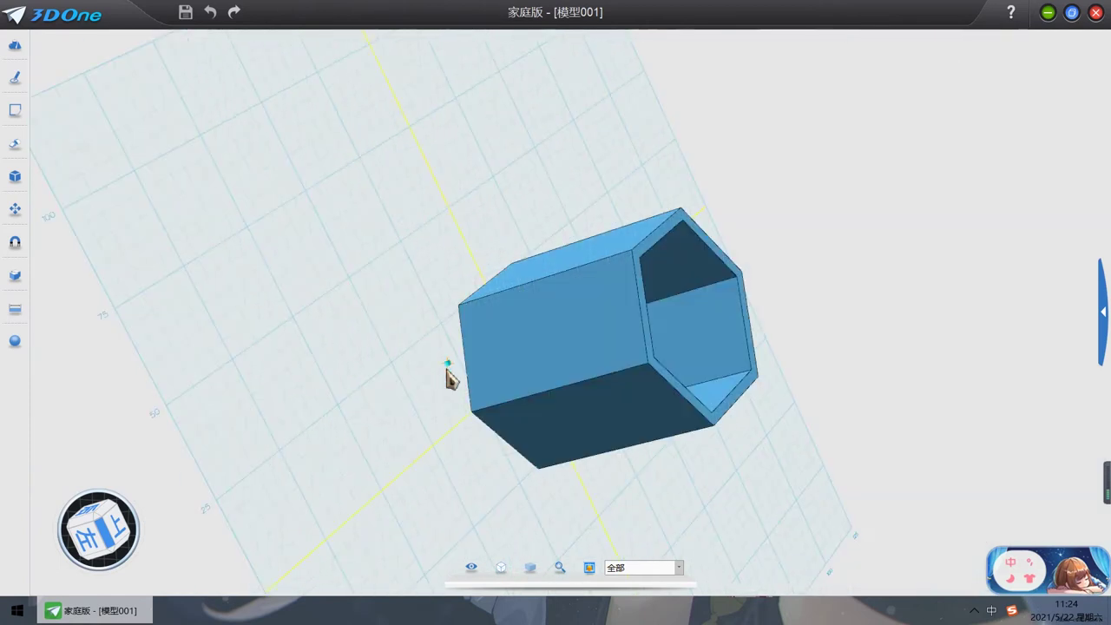
pyautogui.click(448, 377)
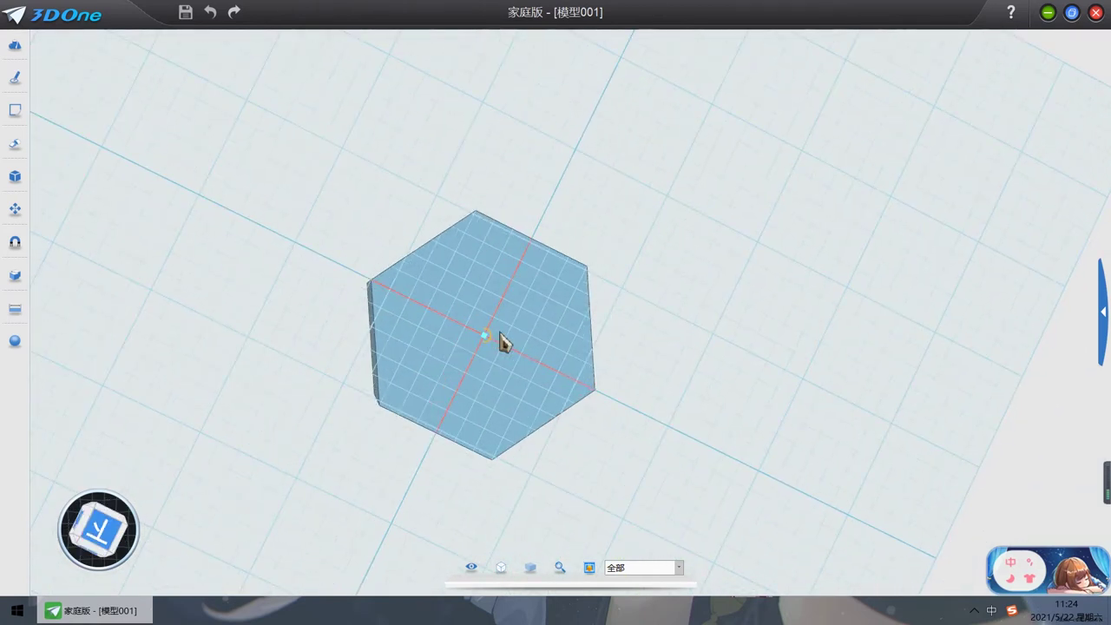
pyautogui.moveTo(801, 278); pyautogui.dragTo(541, 258, button='right')
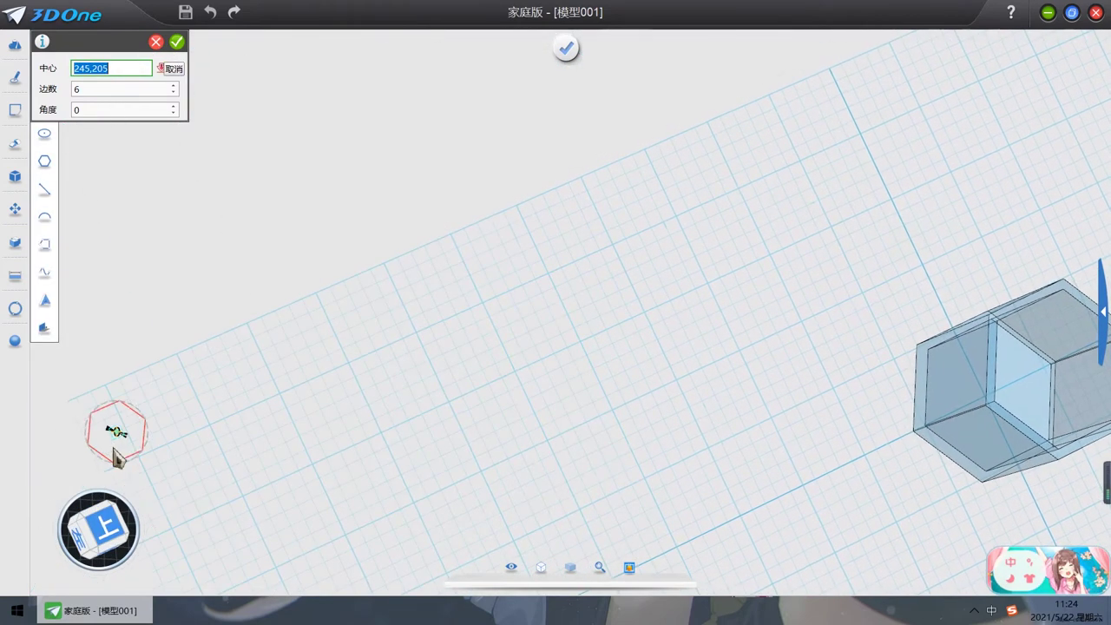
# Step: Draw a regular pentagon with radius 10 centred at 50,50, setting the number of sides to 5 and the angle to 0
pyautogui.click(104, 526)
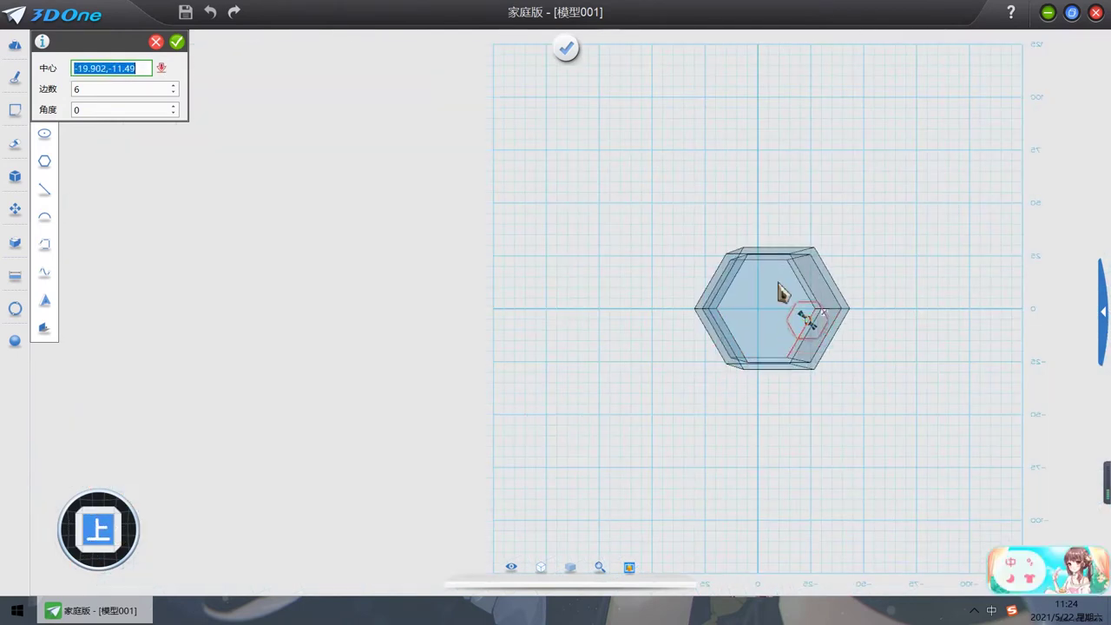
pyautogui.scroll(3, 633, 240)
pyautogui.scroll(1, 632, 241)
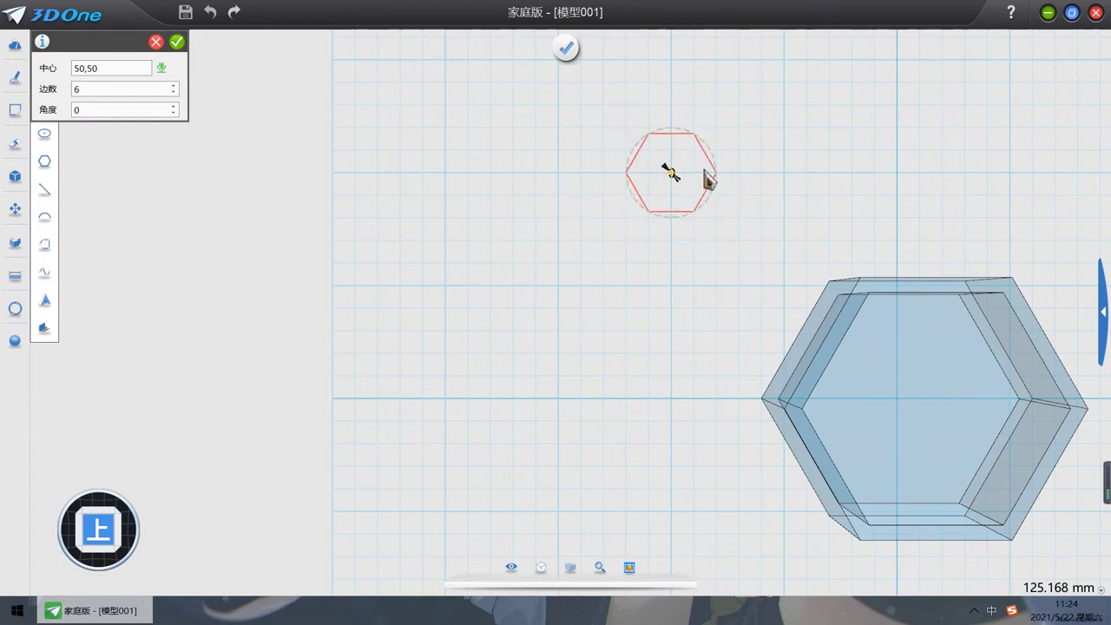
pyautogui.click(707, 178)
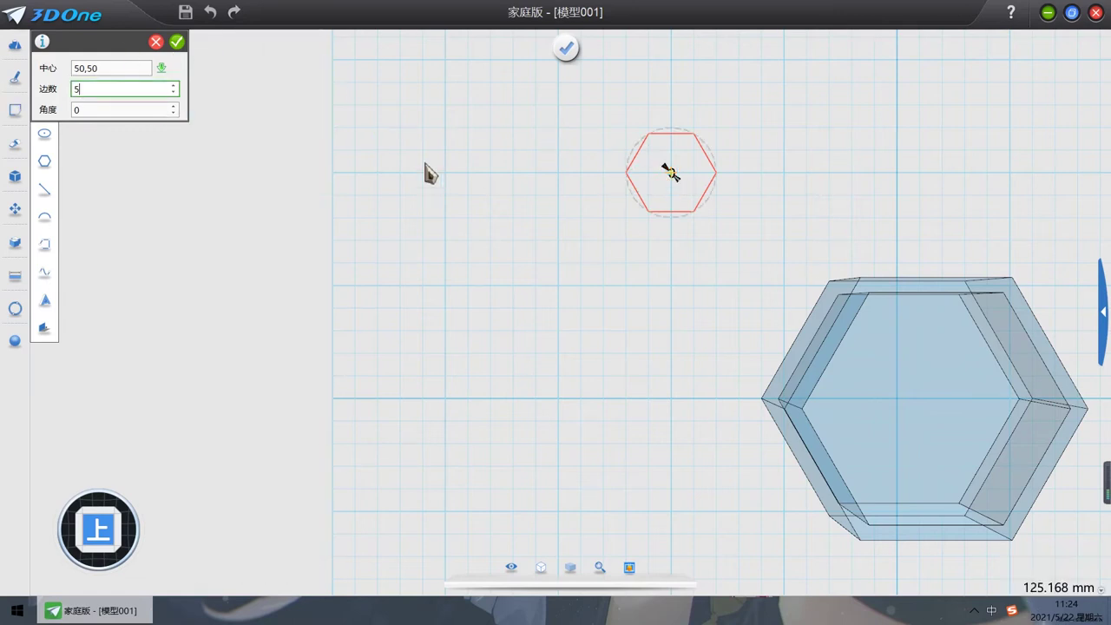
pyautogui.write('5')
pyautogui.press('Return')
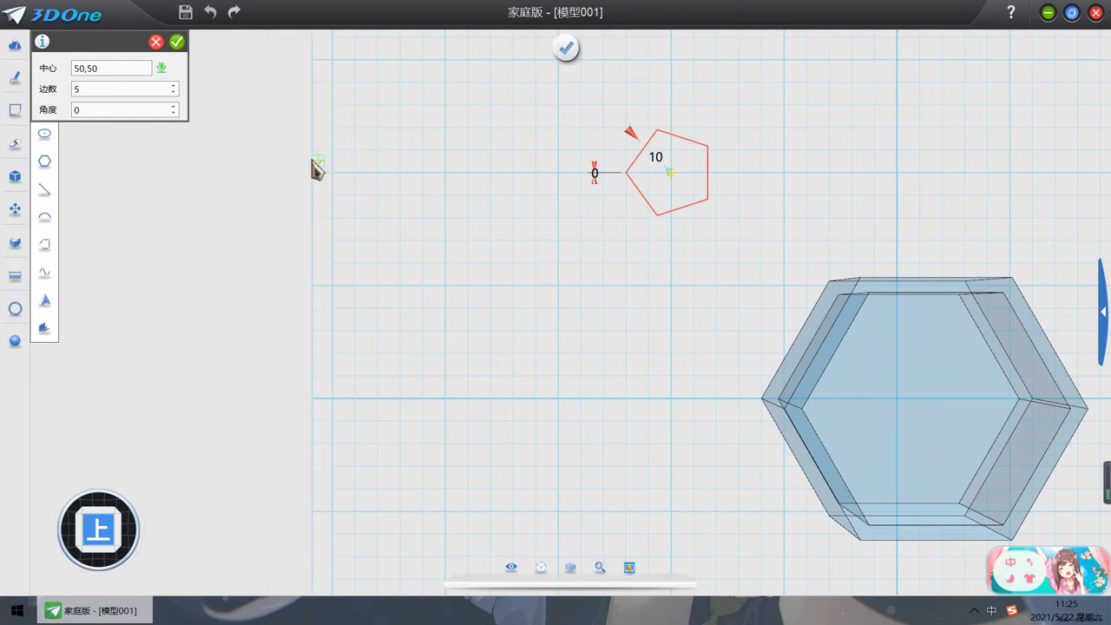
pyautogui.click(176, 42)
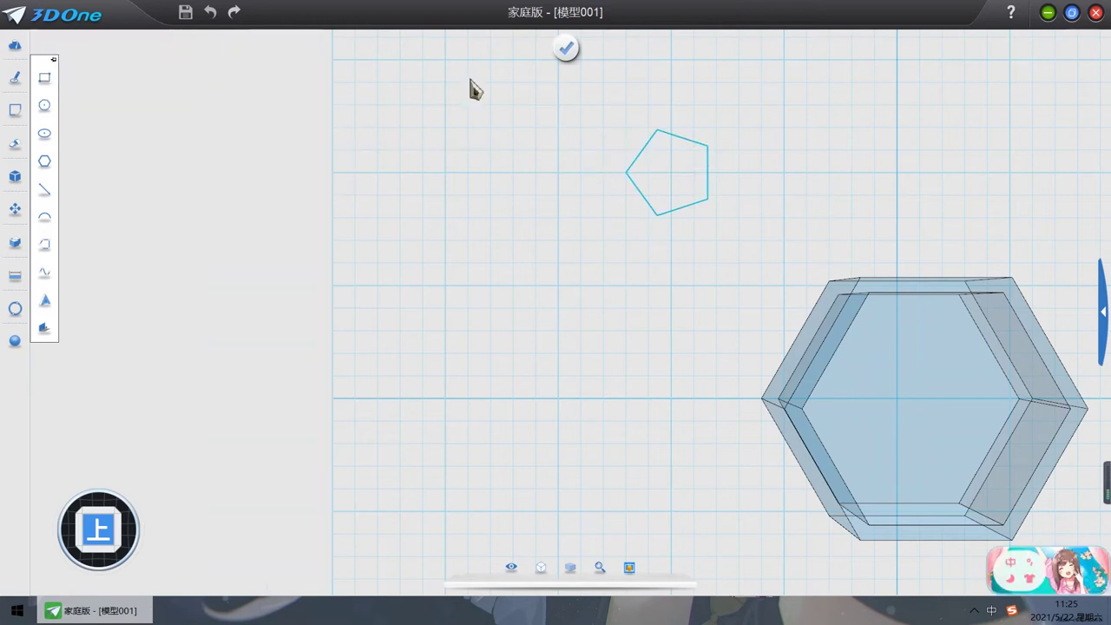
pyautogui.click(565, 49)
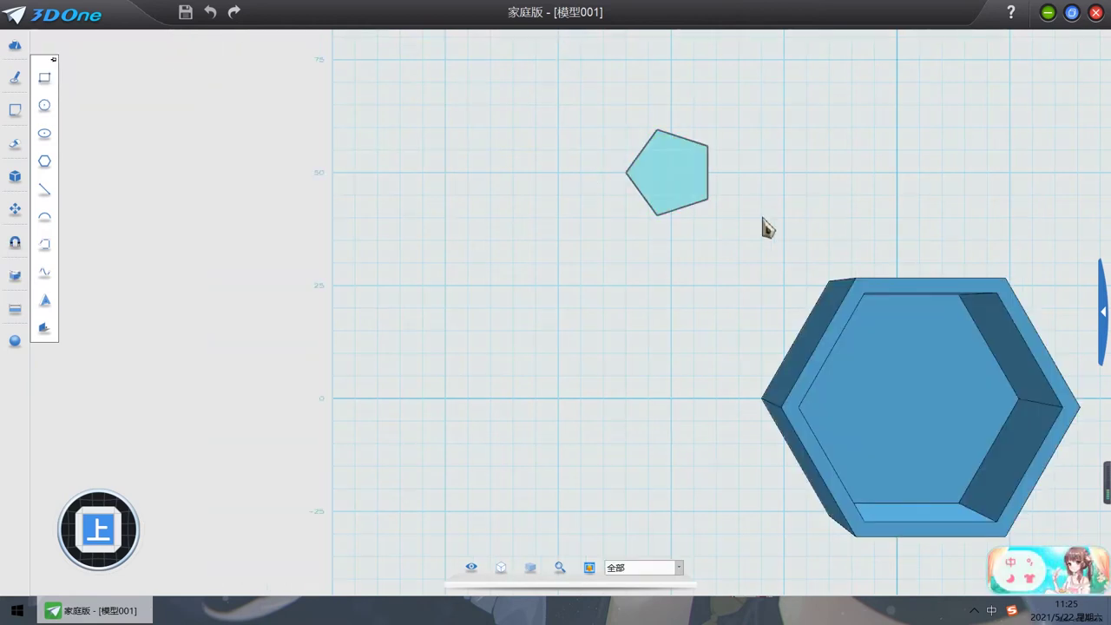
pyautogui.moveTo(842, 149); pyautogui.dragTo(828, 113, button='right')
pyautogui.click(211, 14)
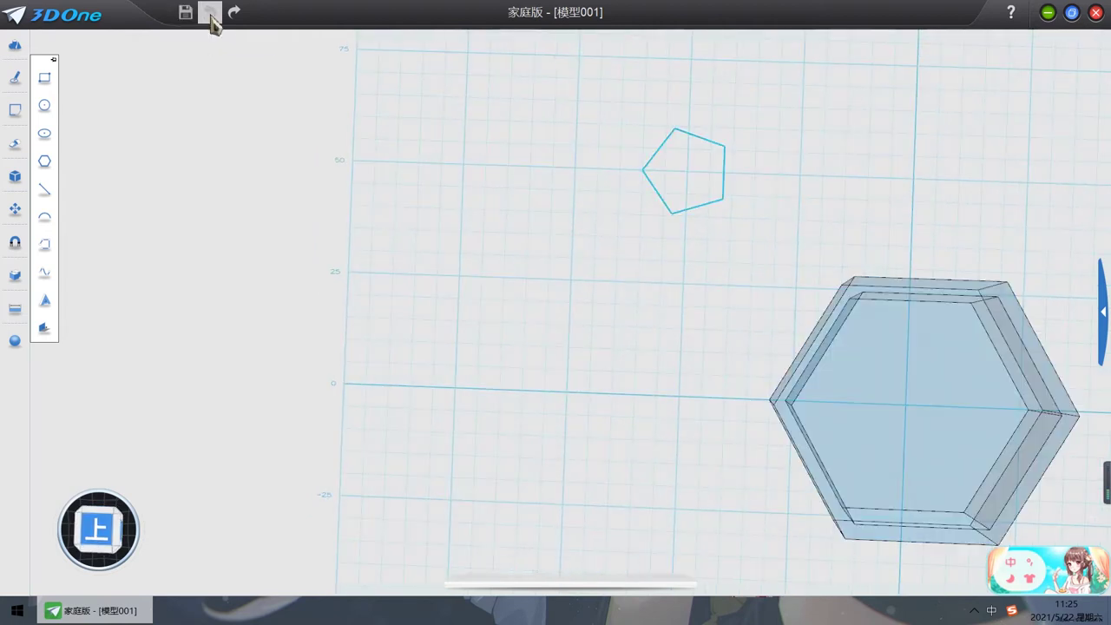
# Step: Connect the pentagon's non-adjacent vertices with five straight lines to form a five-pointed star inside it
pyautogui.moveTo(16, 109)
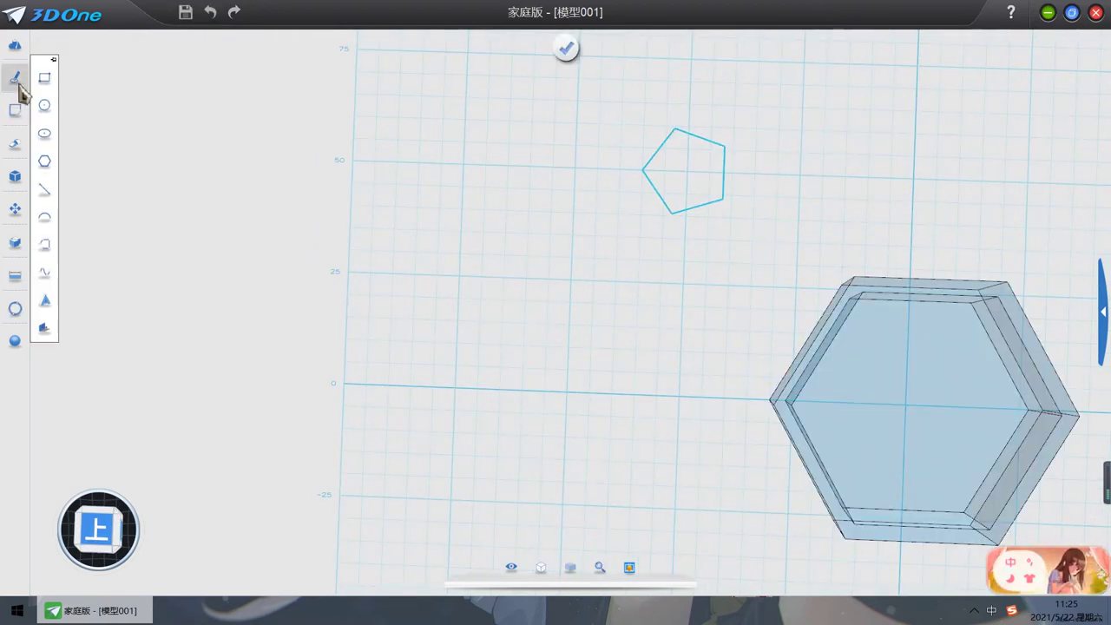
pyautogui.moveTo(15, 77)
pyautogui.click(57, 186)
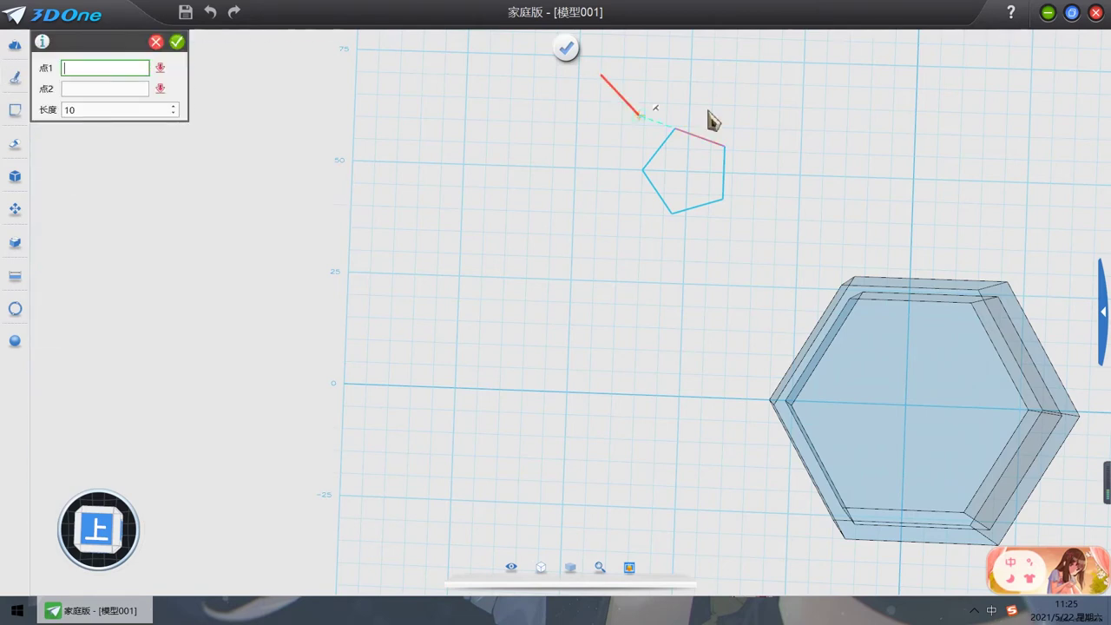
pyautogui.click(643, 168)
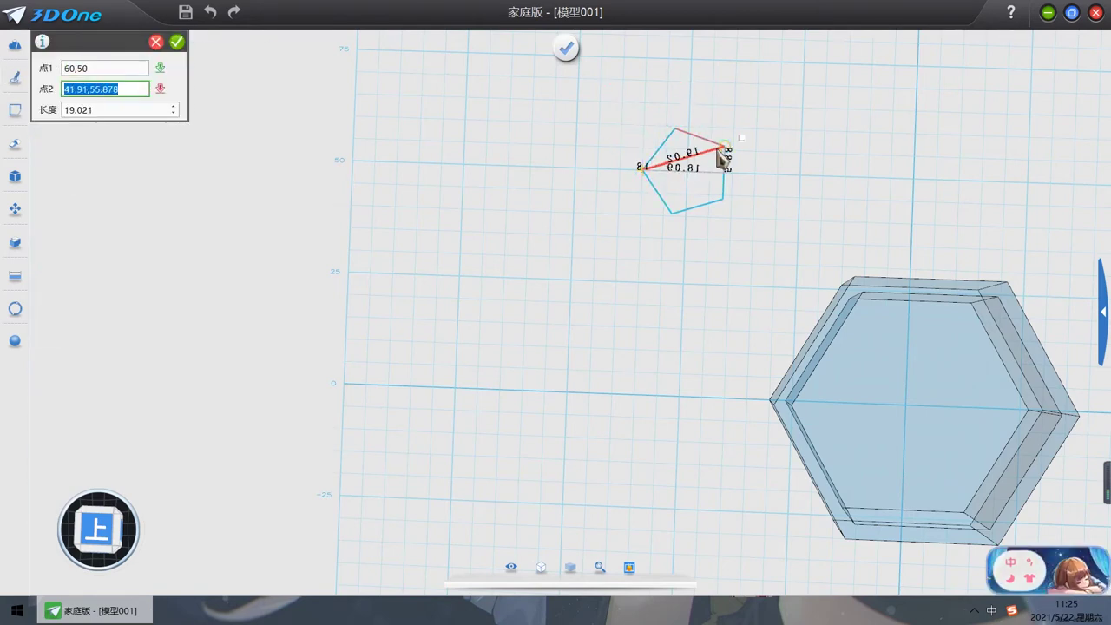
pyautogui.click(722, 148)
pyautogui.click(672, 212)
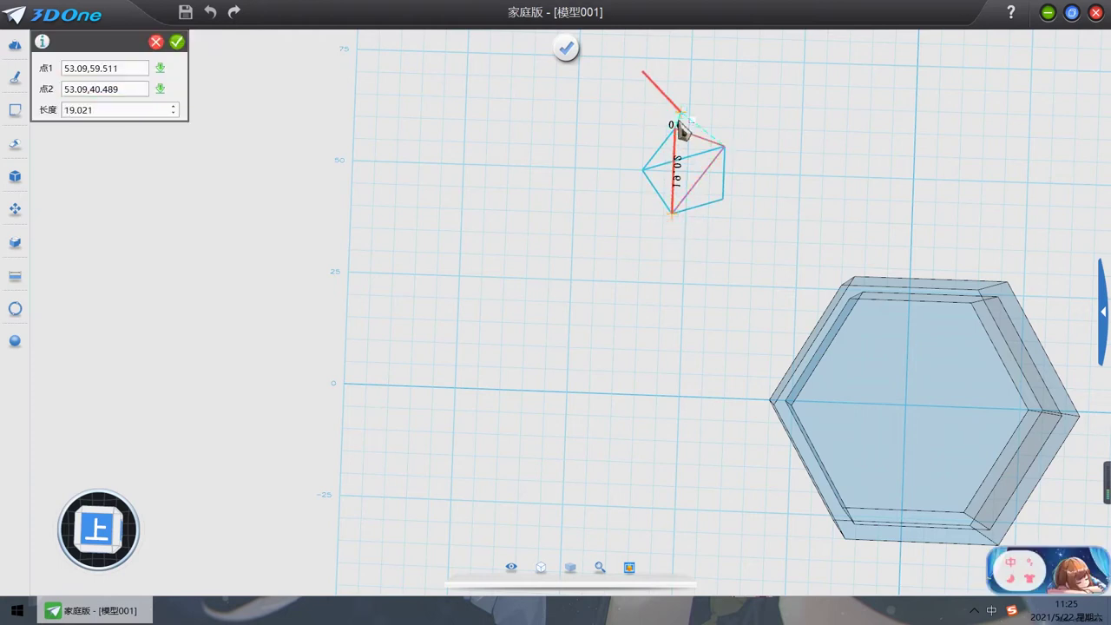
pyautogui.click(723, 196)
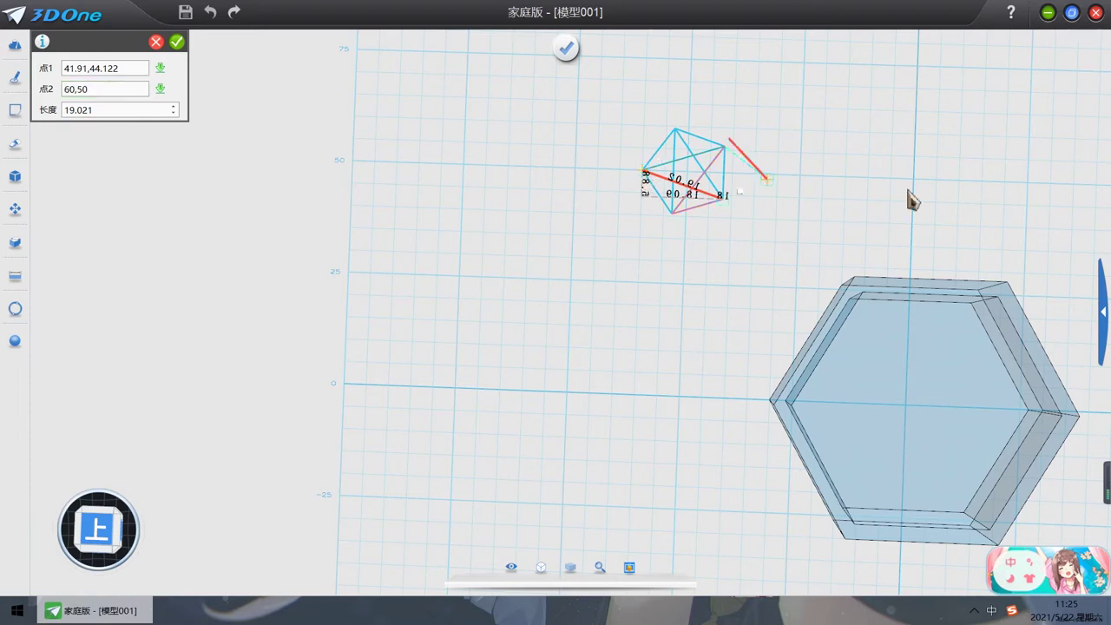
pyautogui.scroll(3, 868, 187)
pyautogui.scroll(1, 734, 178)
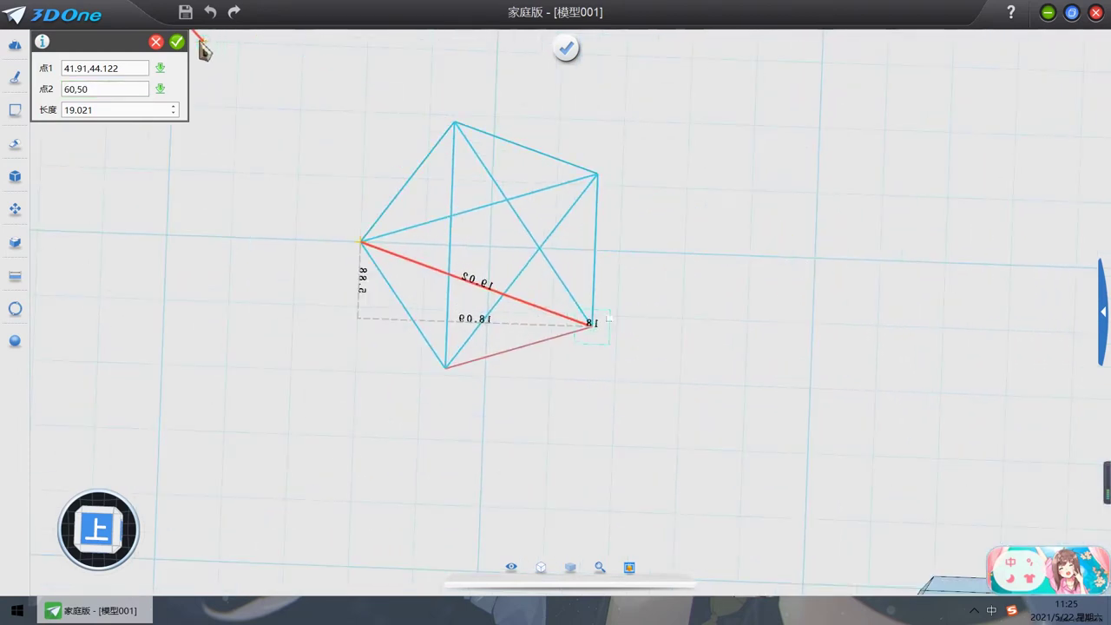
pyautogui.click(177, 42)
# Step: Trim the five inner segments of the diagonals that enclose the centre of the star
pyautogui.moveTo(13, 108)
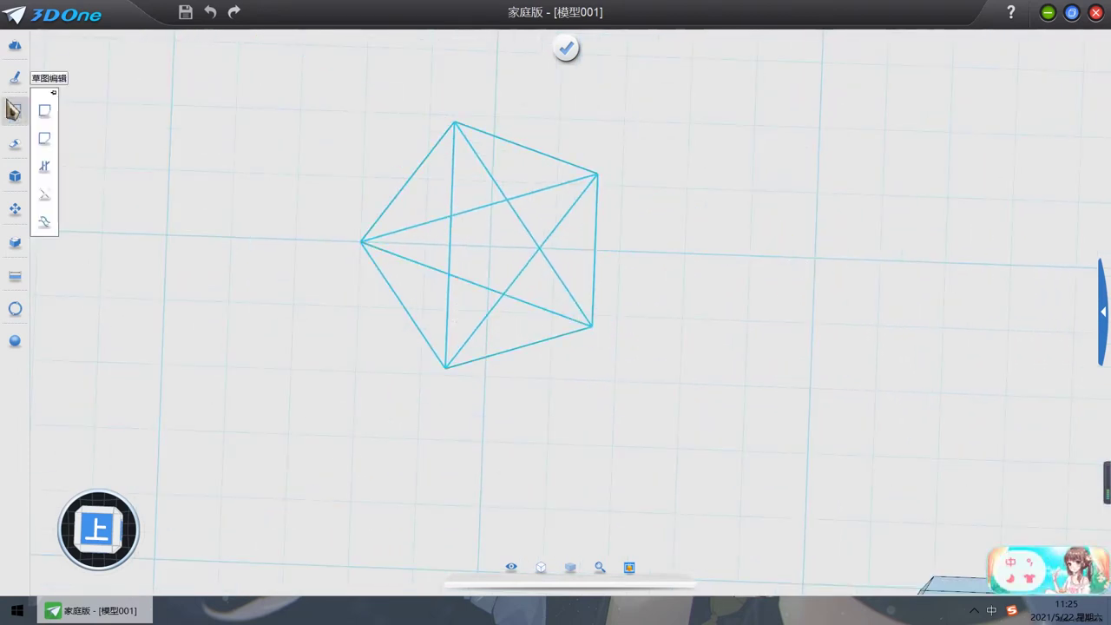
pyautogui.click(50, 173)
pyautogui.click(483, 206)
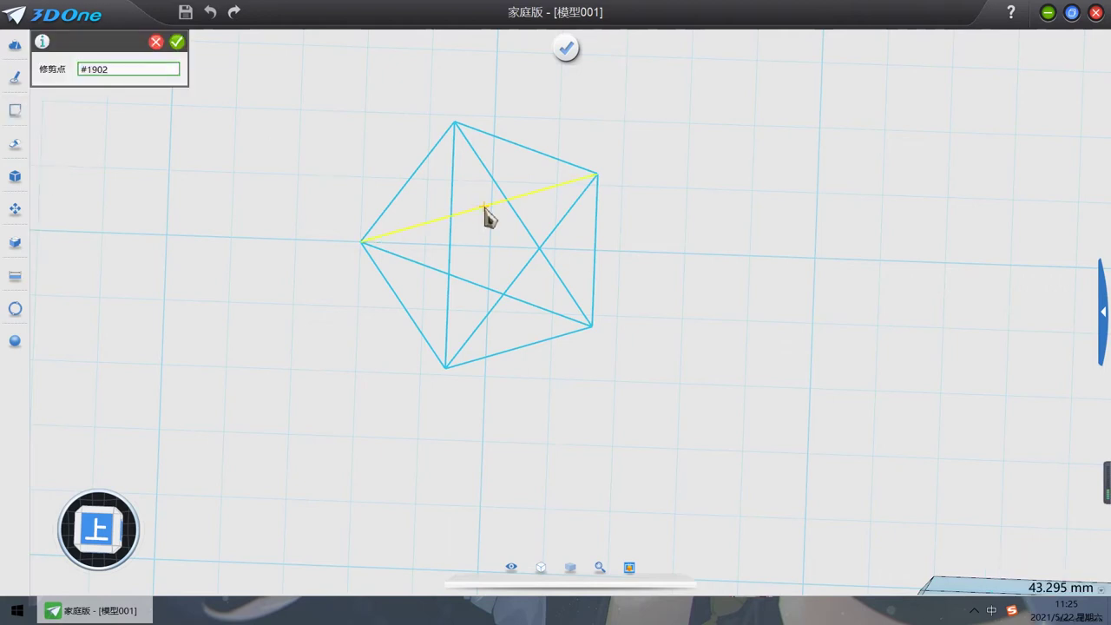
pyautogui.click(450, 255)
pyautogui.click(523, 228)
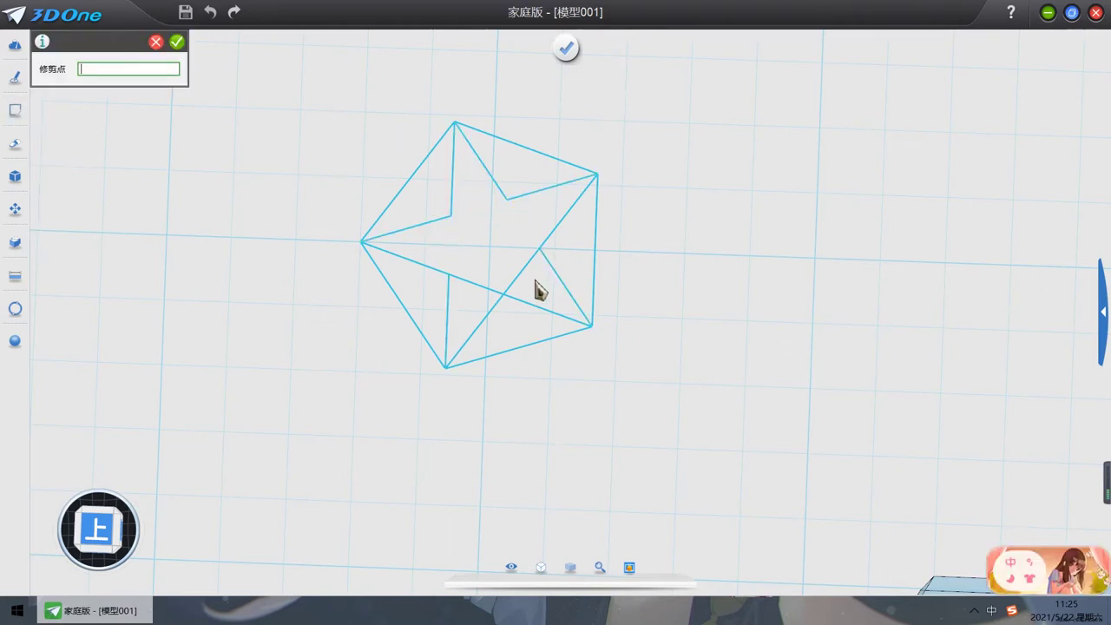
pyautogui.click(479, 284)
# Step: Trim away the pentagon's five outer edges to leave only the star outline, and finish the sketch
pyautogui.click(517, 355)
pyautogui.click(594, 280)
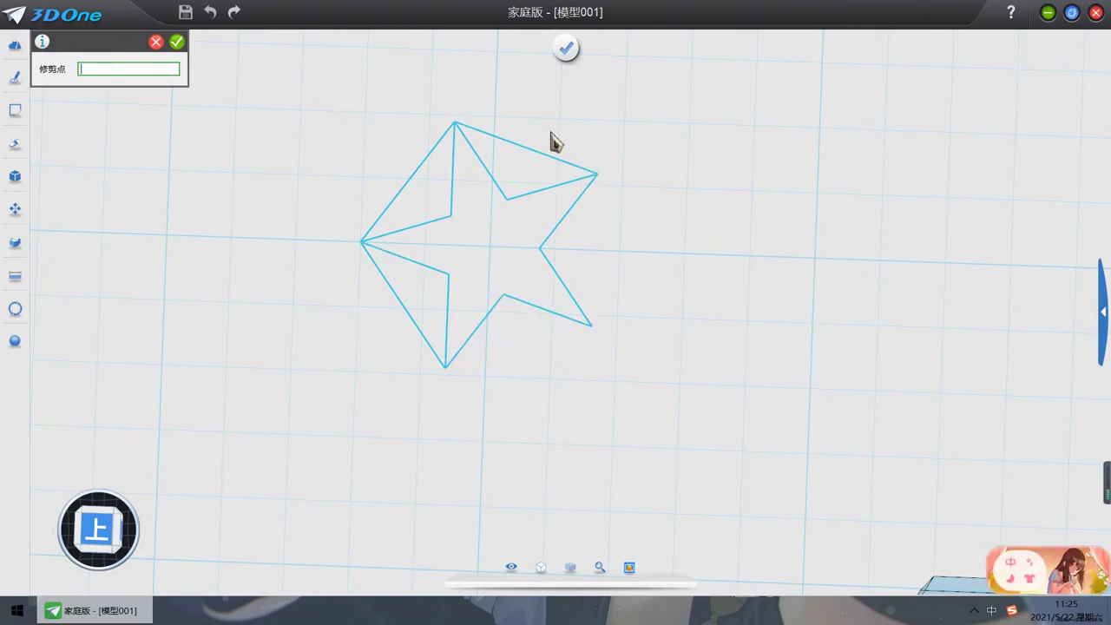
pyautogui.click(548, 164)
pyautogui.click(417, 169)
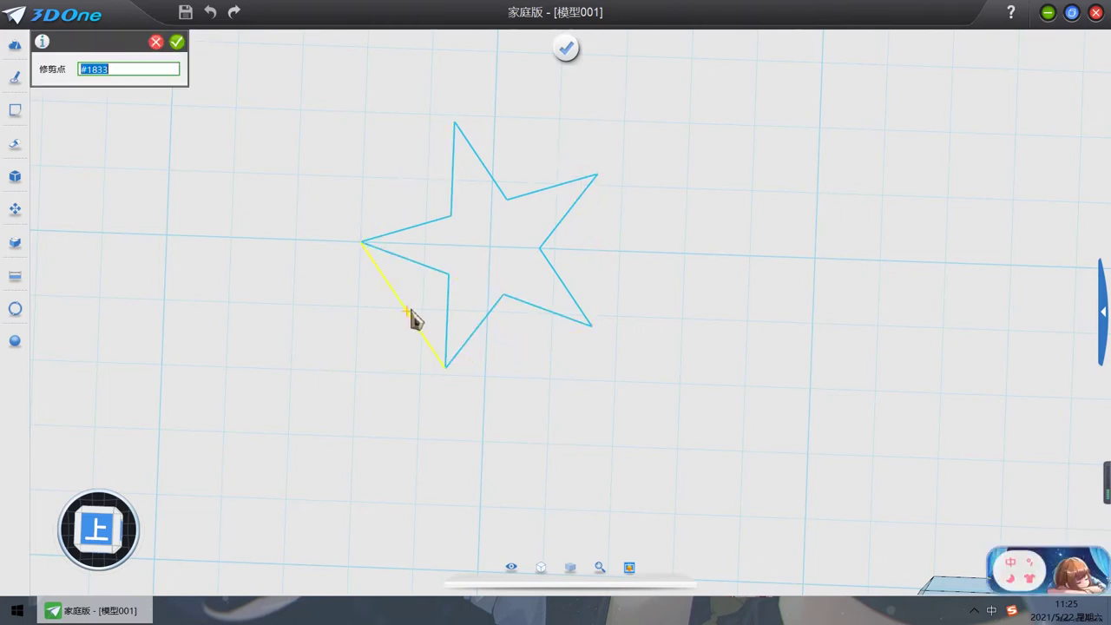
pyautogui.click(413, 317)
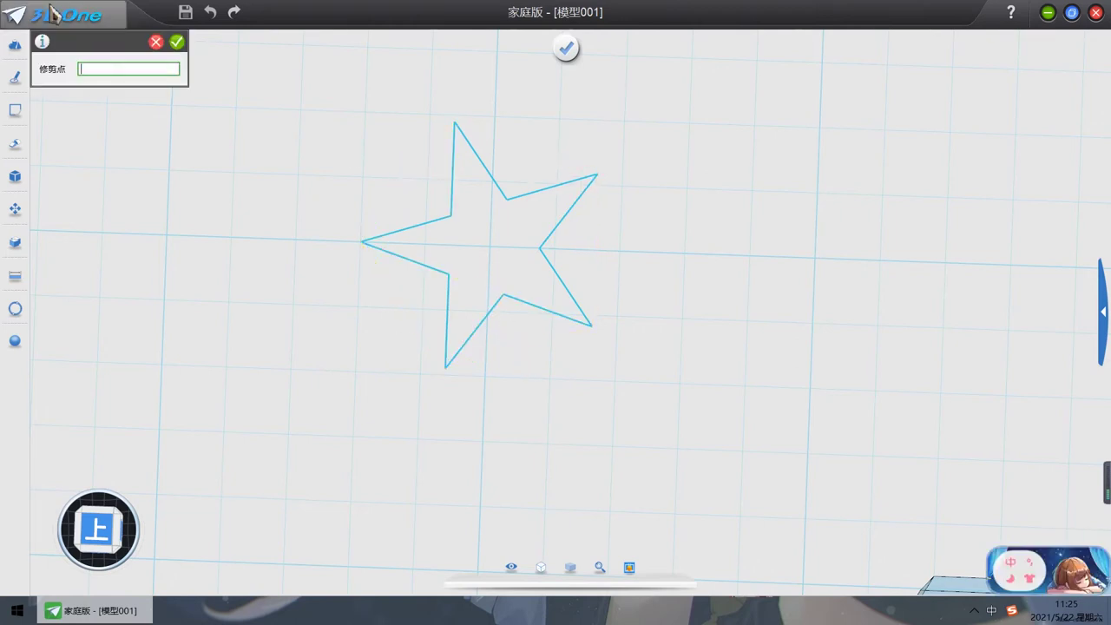
pyautogui.click(178, 44)
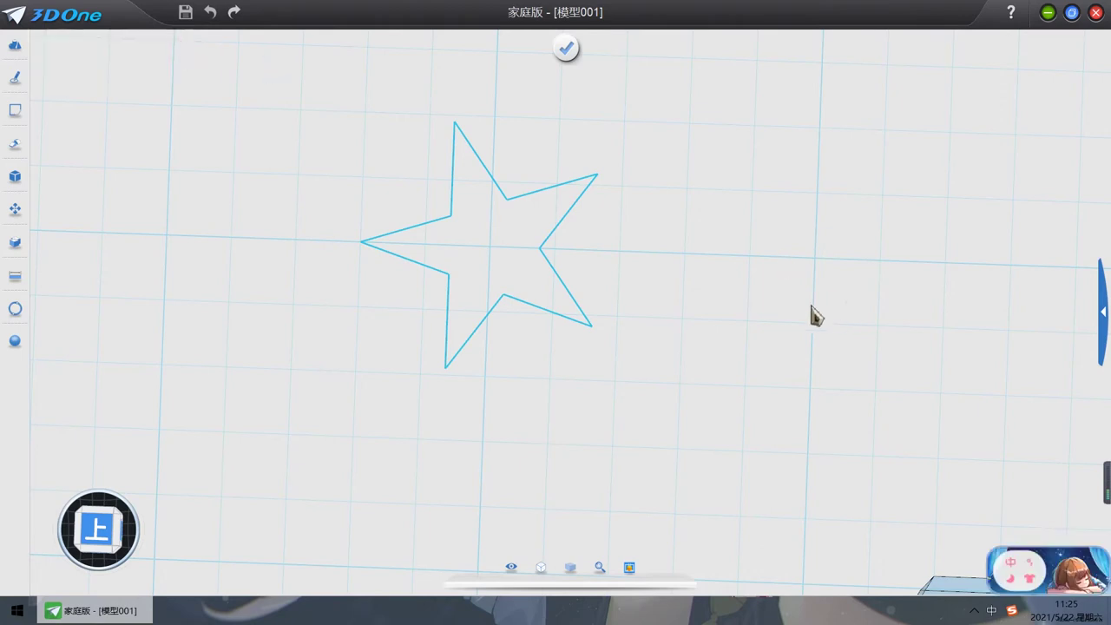
pyautogui.moveTo(813, 315); pyautogui.dragTo(634, 241, button='right')
pyautogui.click(565, 48)
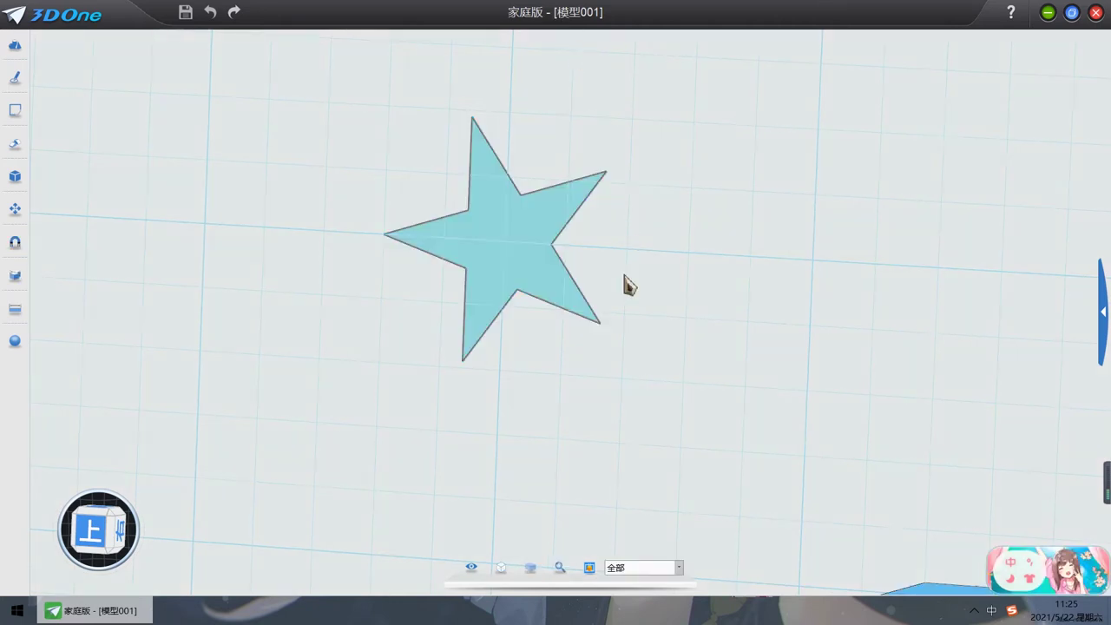
# Step: Rotate the star sketch 18 degrees about its Z axis with a dynamic move so one tip points straight along the grid
pyautogui.moveTo(12, 80)
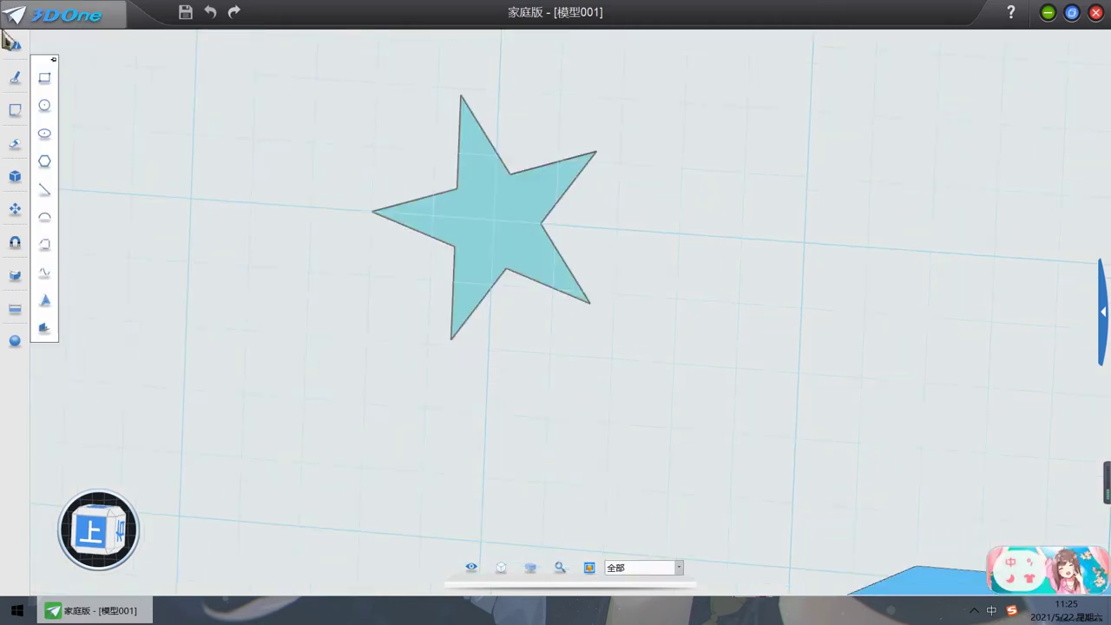
pyautogui.moveTo(16, 45)
pyautogui.click(487, 221)
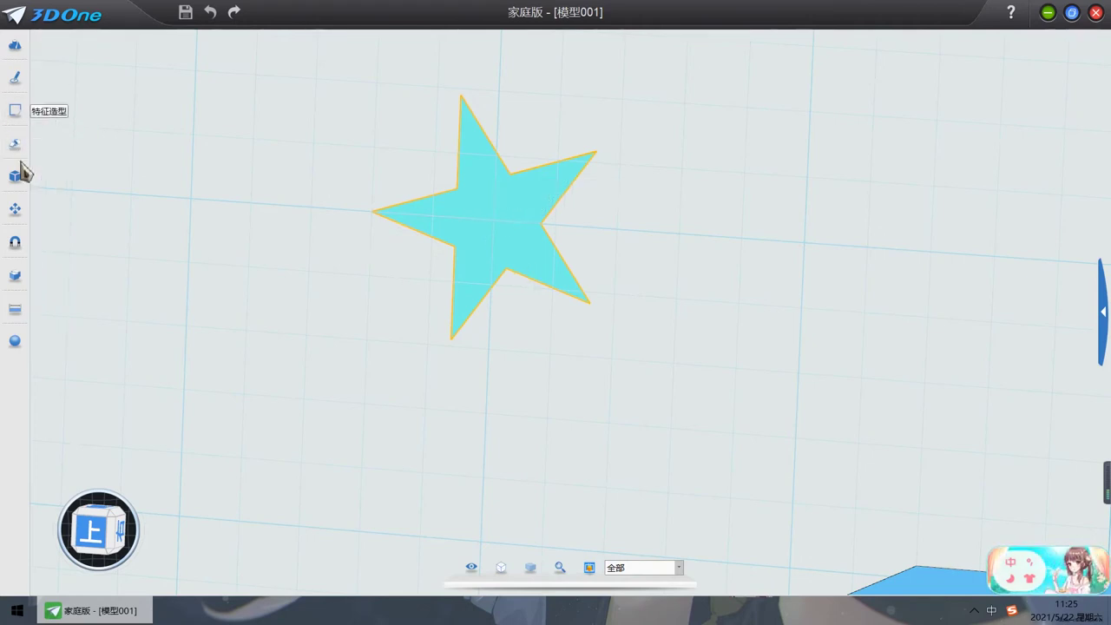
pyautogui.click(41, 211)
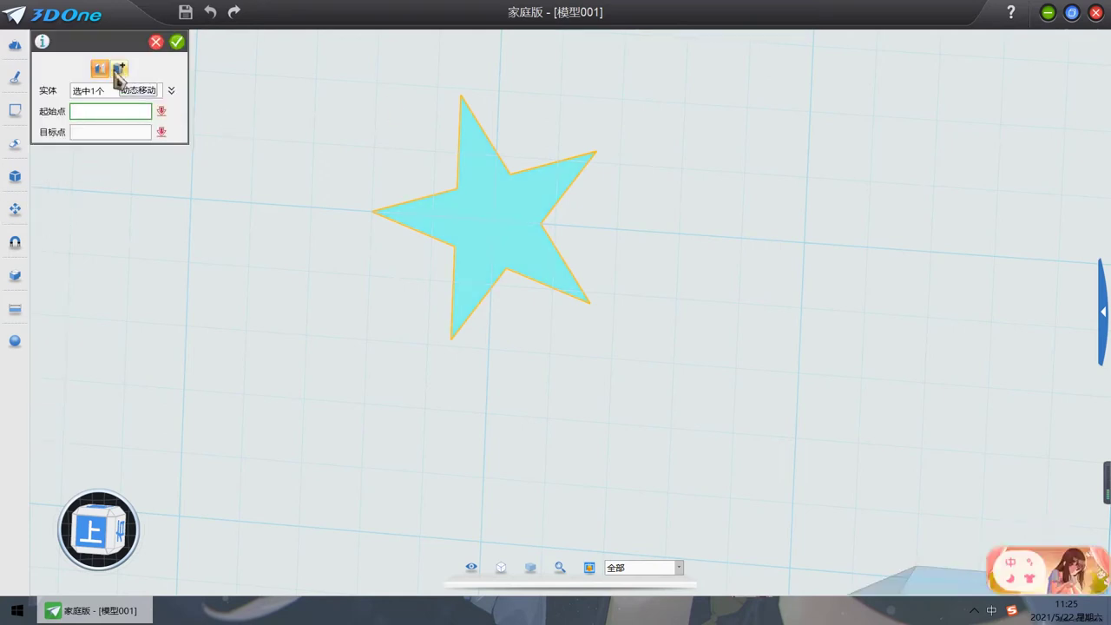
pyautogui.click(118, 69)
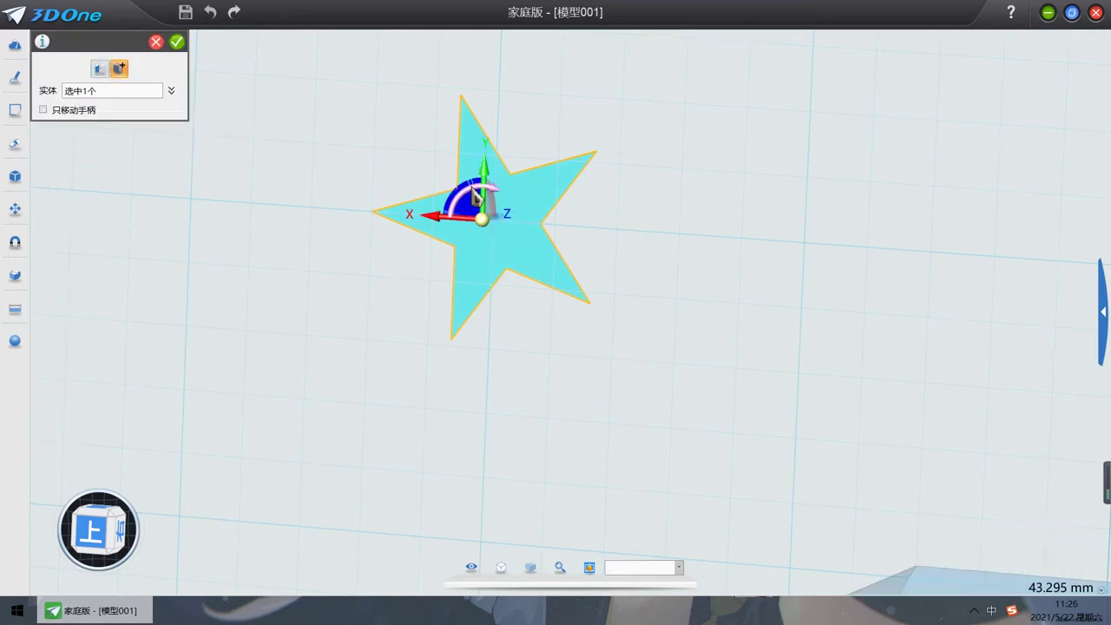
pyautogui.moveTo(474, 193); pyautogui.dragTo(483, 182)
pyautogui.scroll(5, 512, 52)
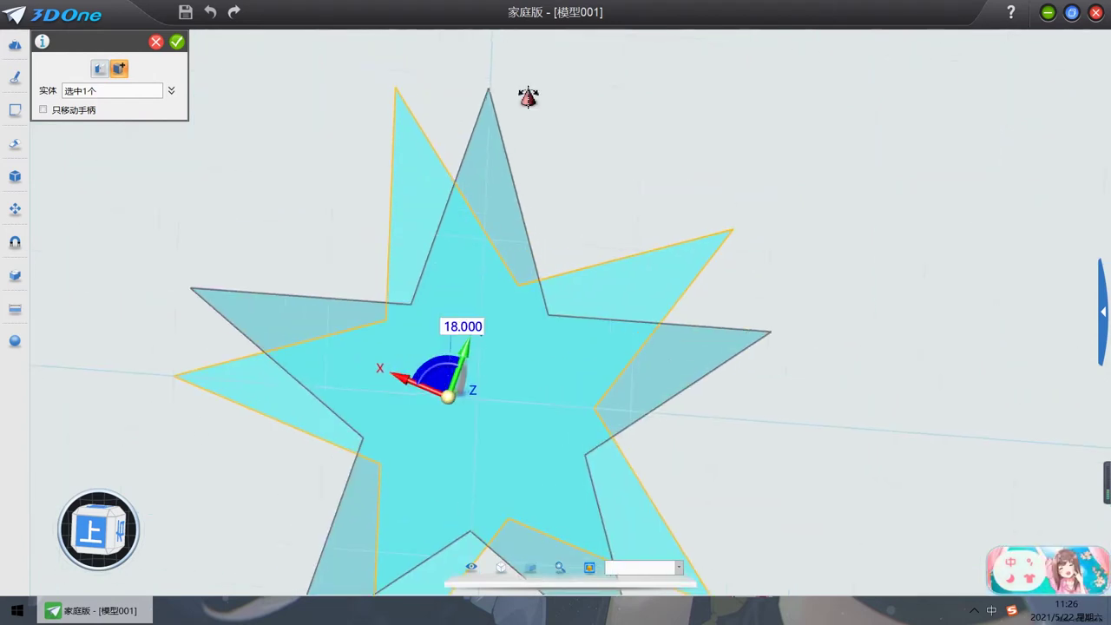
pyautogui.scroll(1, 527, 95)
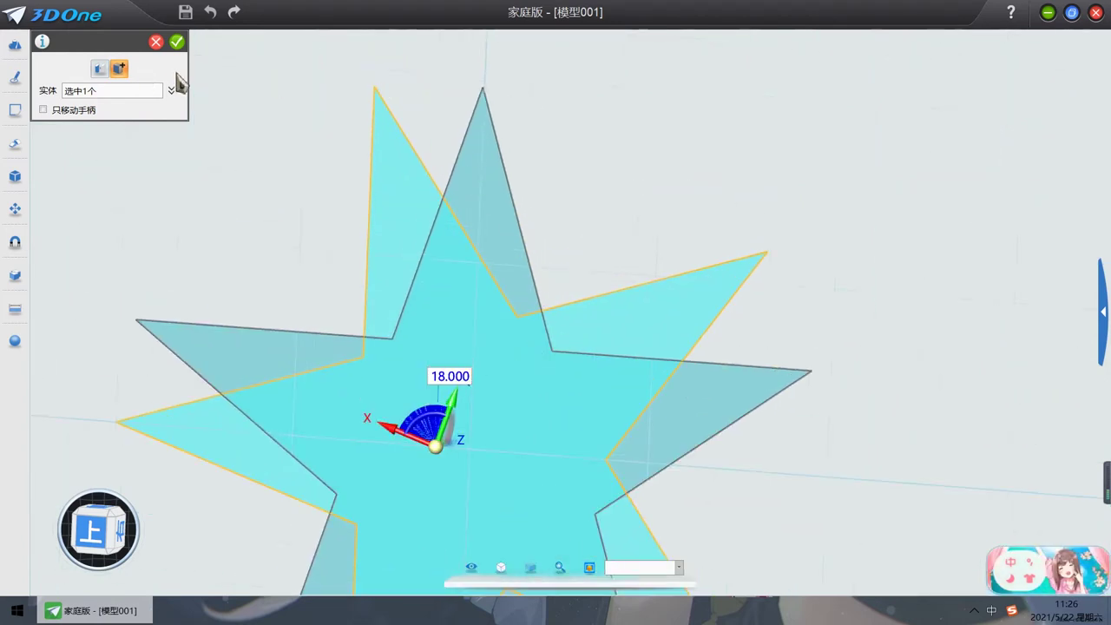
pyautogui.click(177, 42)
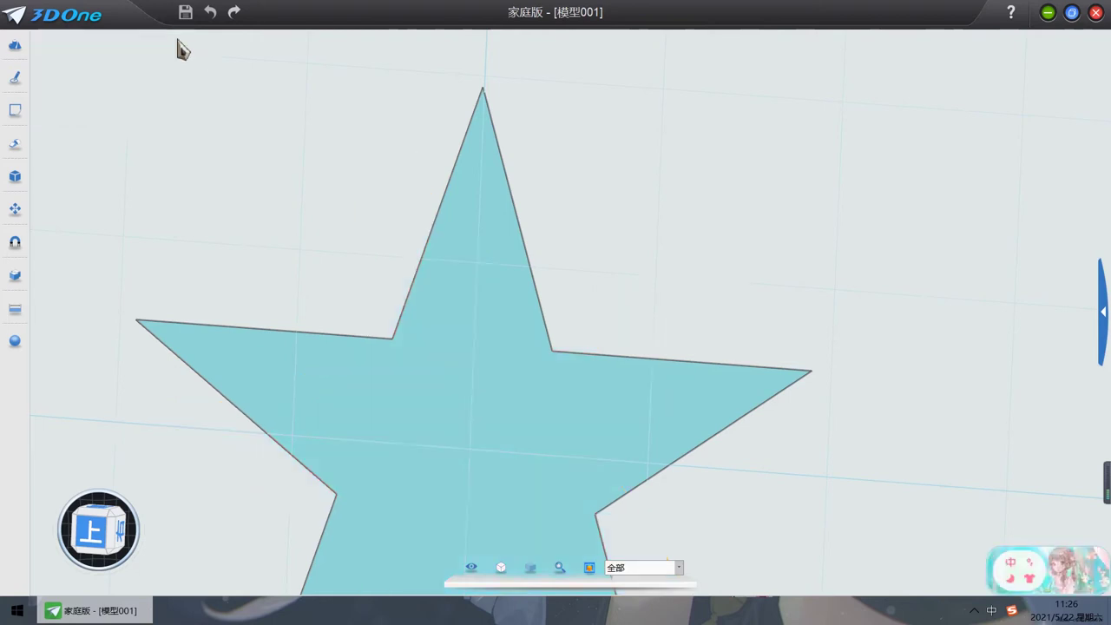
# Step: Extrude the star sketch one-sided by -10 so the solid extends toward the container's side of the grid plane
pyautogui.scroll(-5, 730, 399)
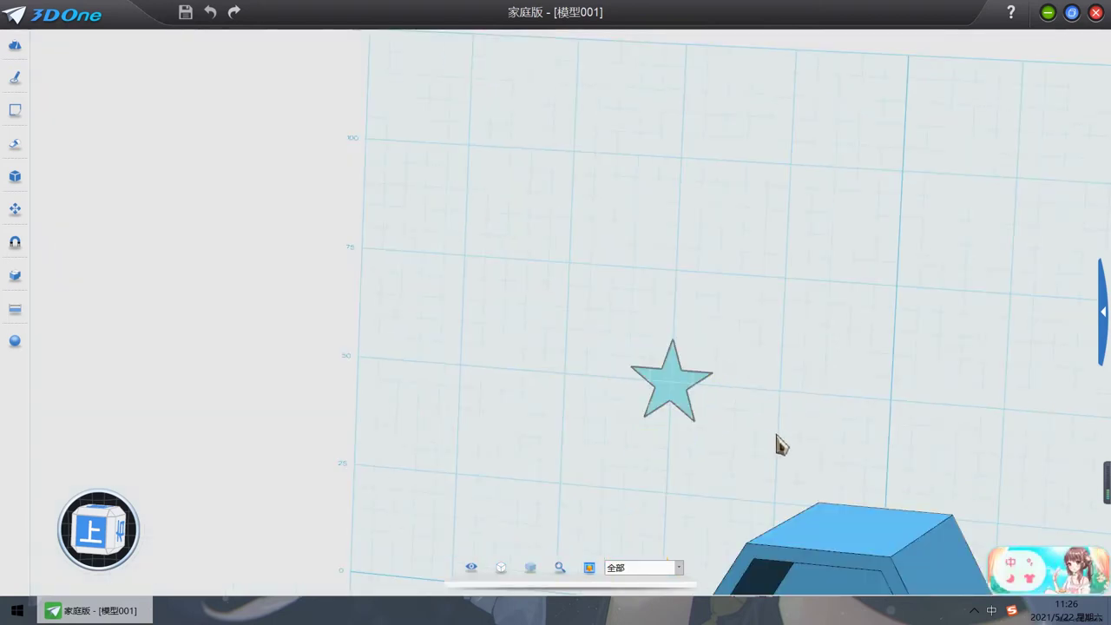
pyautogui.moveTo(775, 446); pyautogui.dragTo(624, 488, button='right')
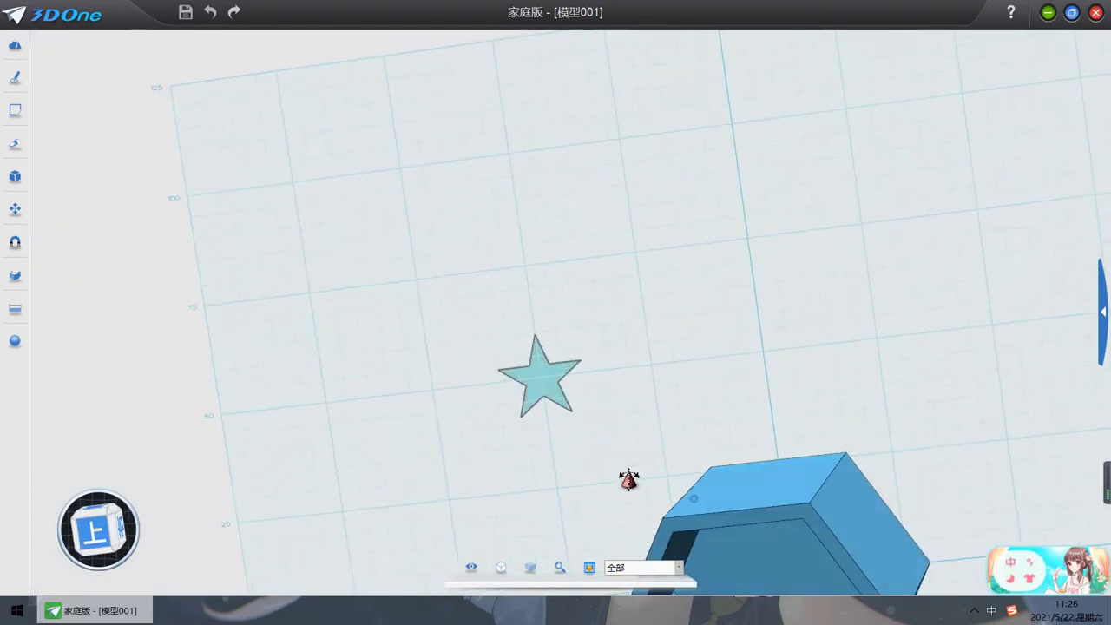
pyautogui.click(540, 376)
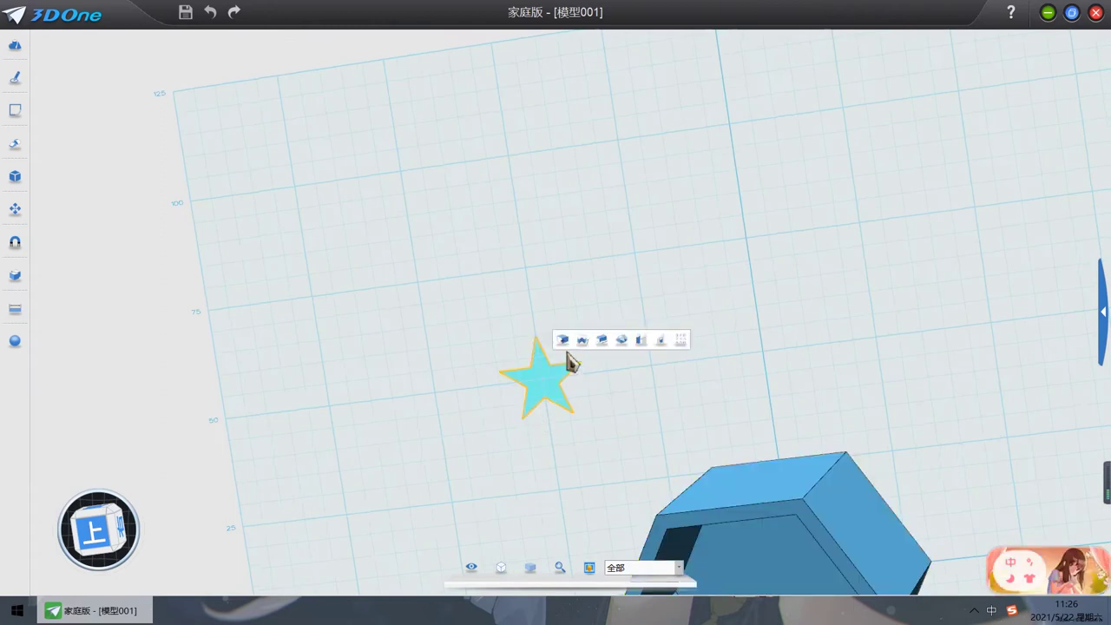
pyautogui.click(563, 338)
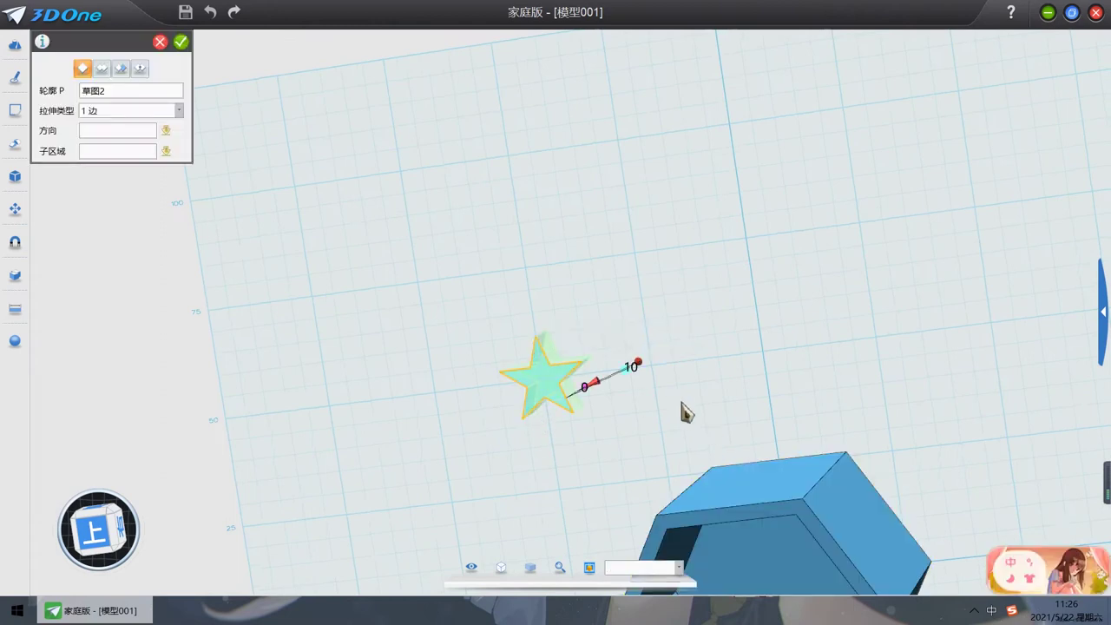
pyautogui.moveTo(684, 408); pyautogui.dragTo(774, 417, button='right')
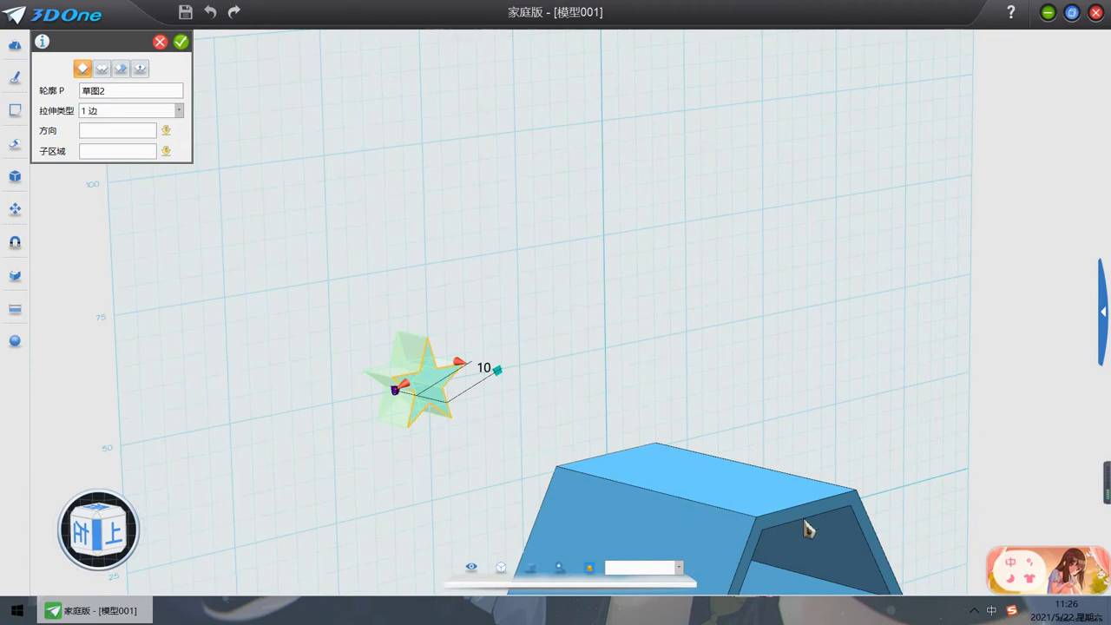
pyautogui.click(485, 371)
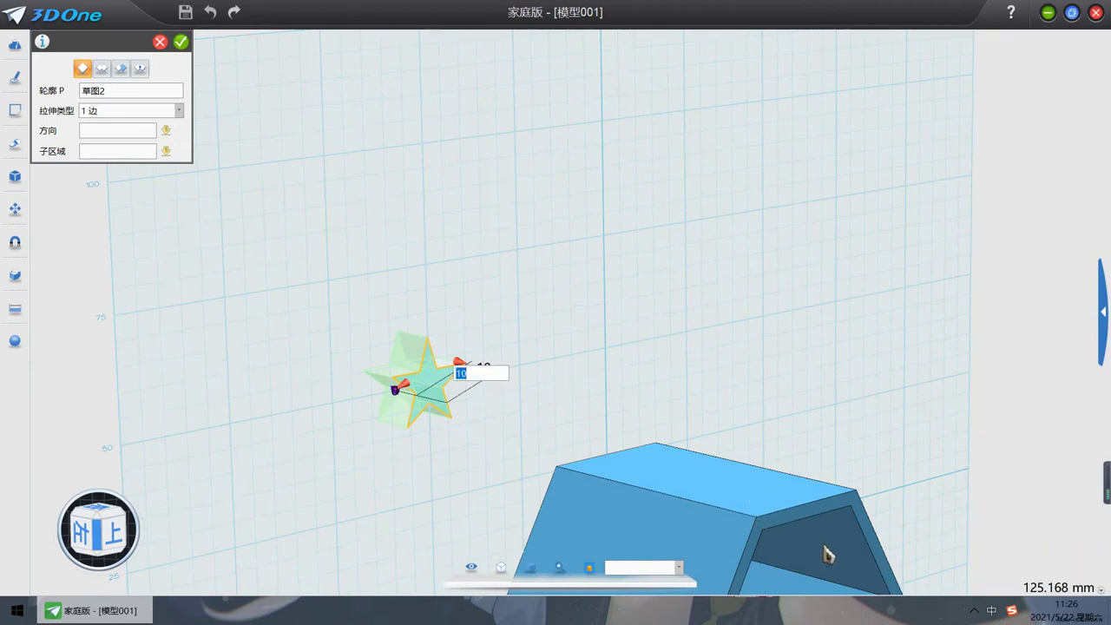
pyautogui.moveTo(824, 556); pyautogui.dragTo(768, 263, button='right')
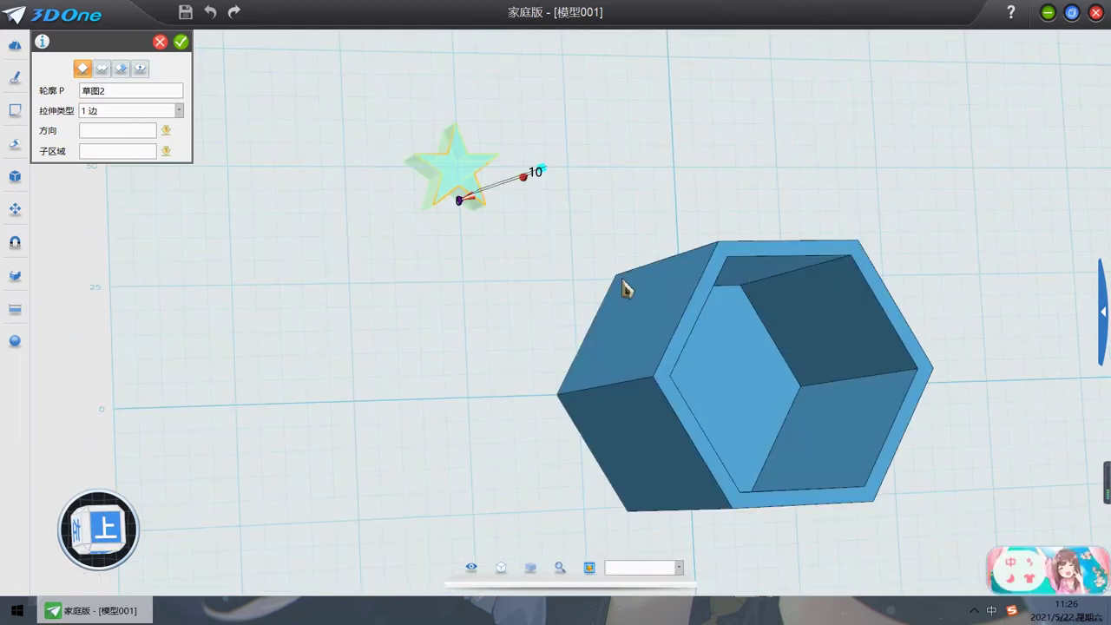
pyautogui.moveTo(623, 289); pyautogui.dragTo(465, 216, button='right')
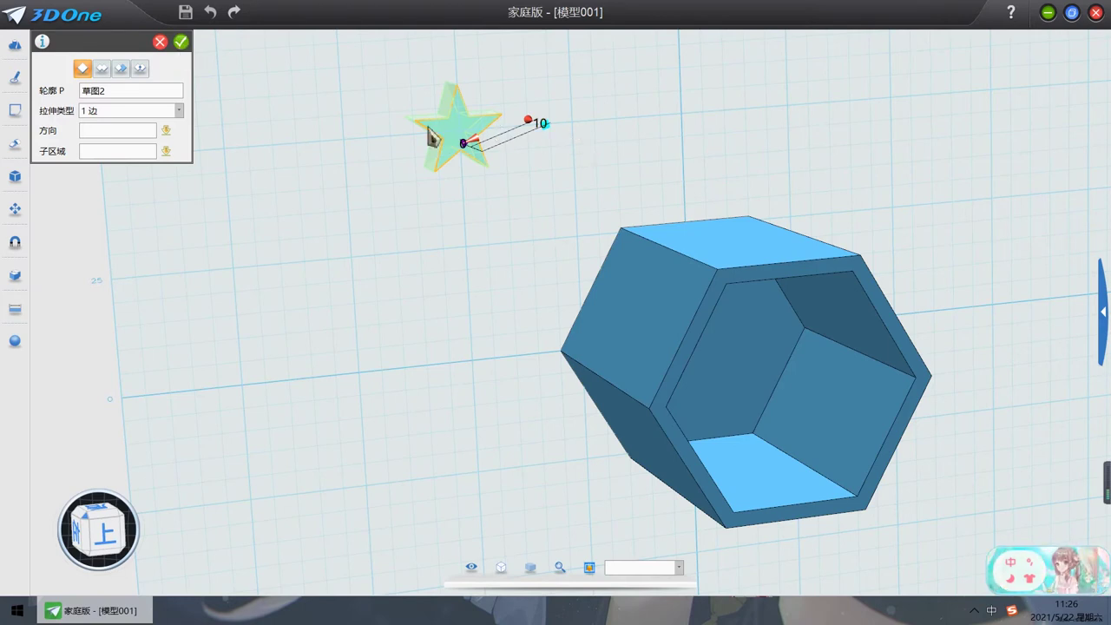
pyautogui.moveTo(561, 132); pyautogui.dragTo(473, 208, button='right')
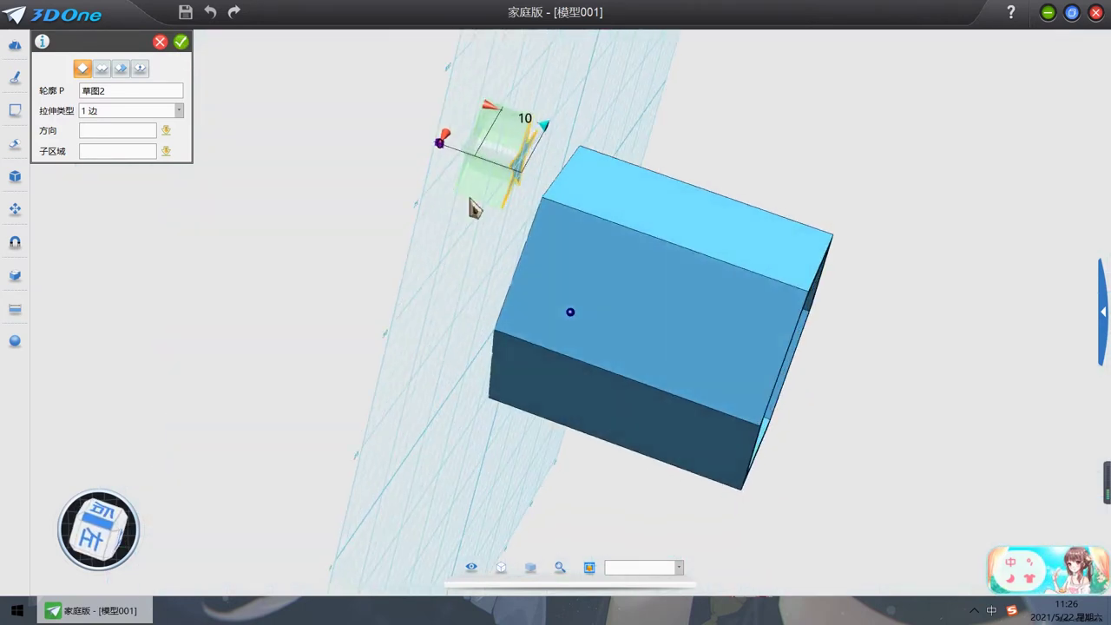
pyautogui.click(535, 127)
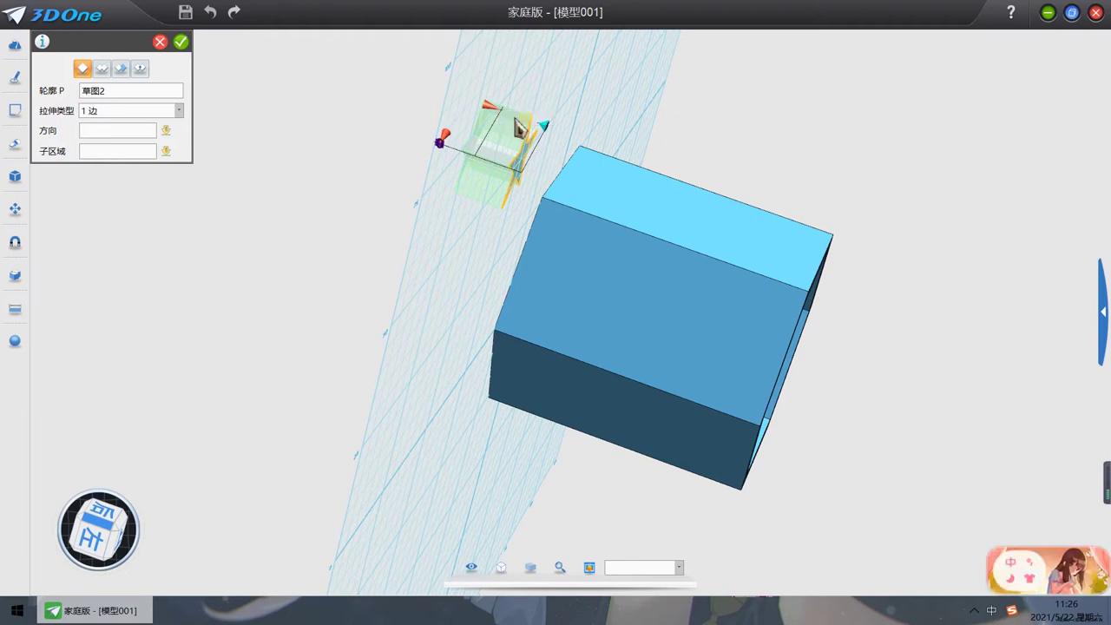
pyautogui.click(523, 118)
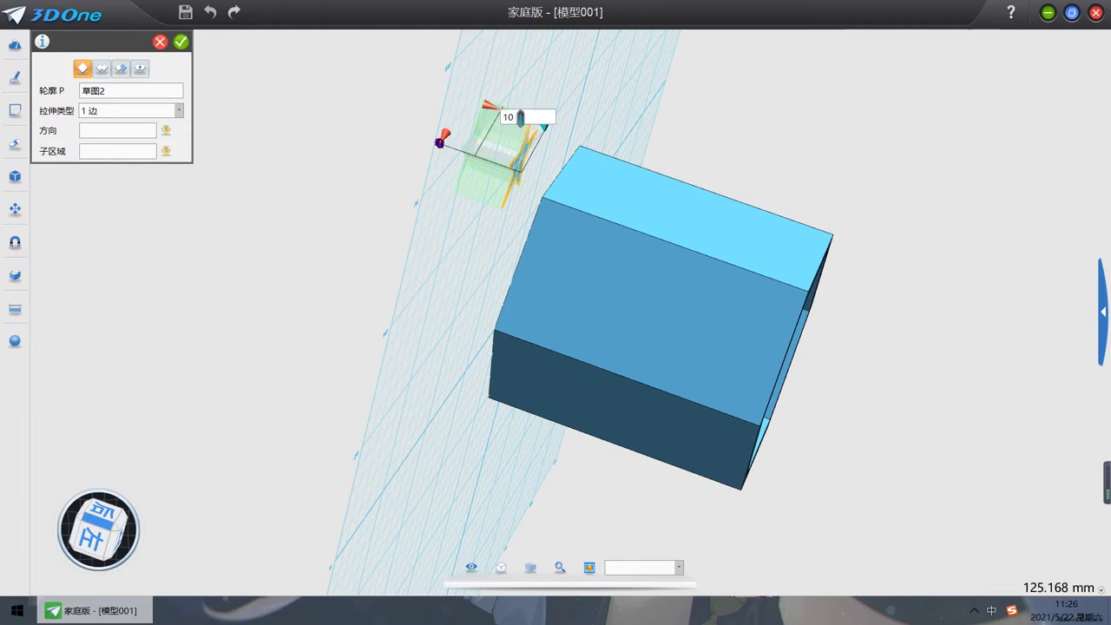
pyautogui.write('-')
pyautogui.press('Return')
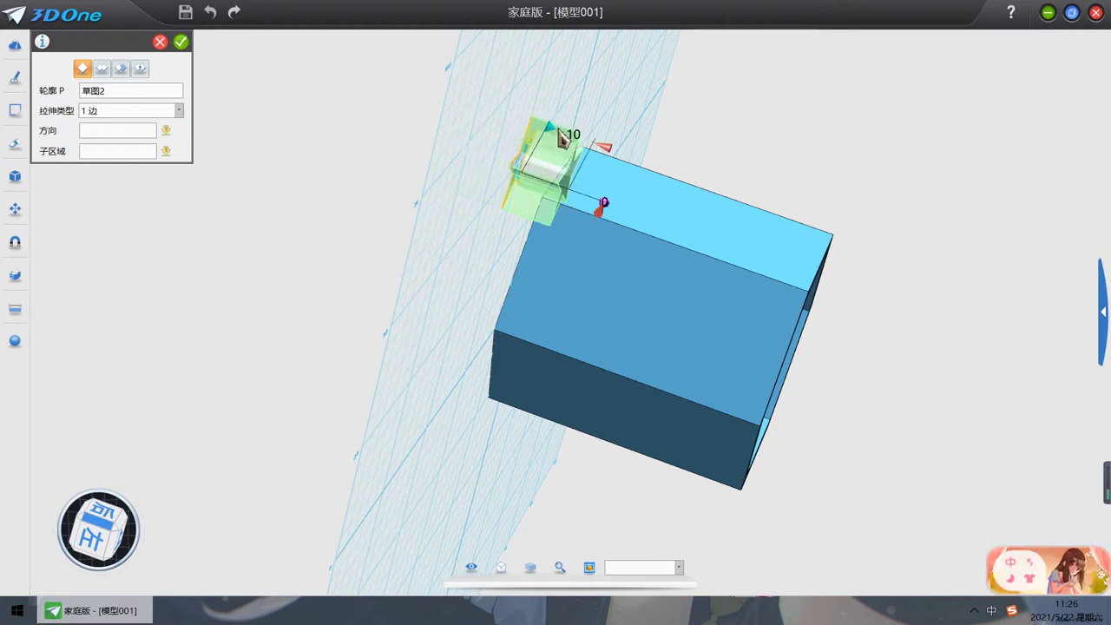
pyautogui.moveTo(602, 203); pyautogui.dragTo(701, 78, button='right')
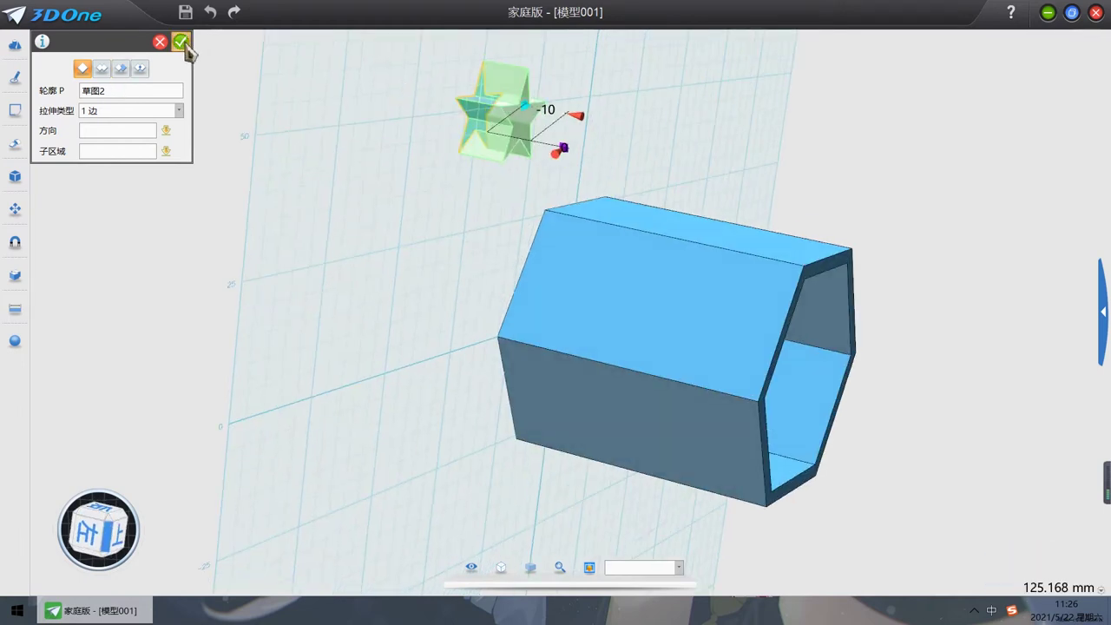
pyautogui.click(181, 42)
# Step: Move the star solid about 50.15 mm along the X axis to line it up with the grid's centre line
pyautogui.moveTo(738, 174); pyautogui.dragTo(649, 140, button='right')
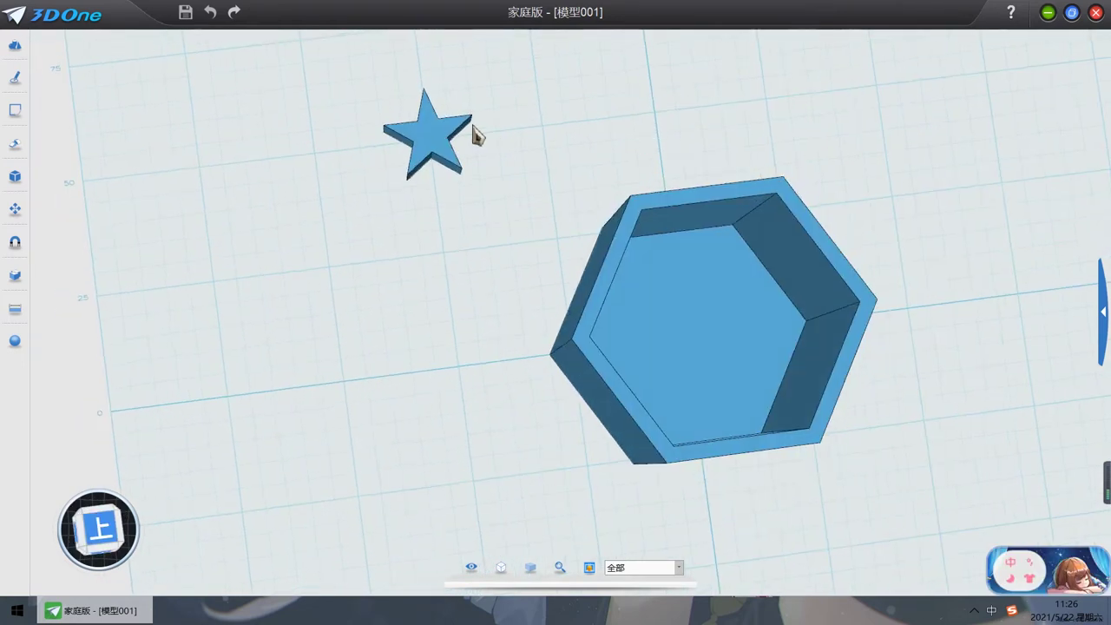
pyautogui.click(436, 137)
pyautogui.click(461, 108)
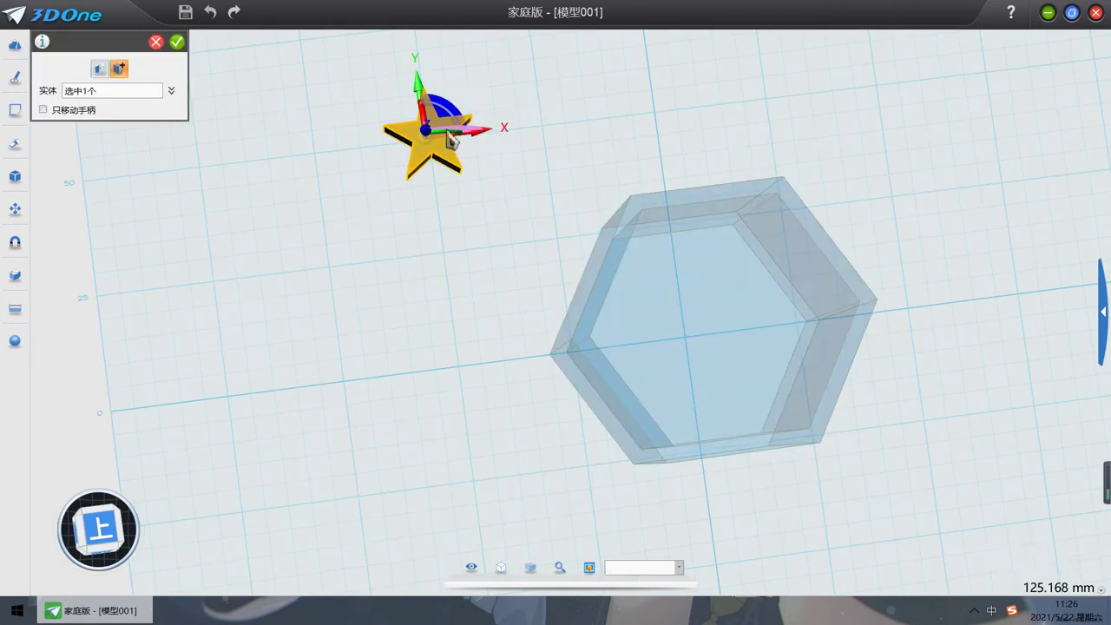
pyautogui.moveTo(483, 133); pyautogui.dragTo(706, 139)
pyautogui.scroll(4, 707, 147)
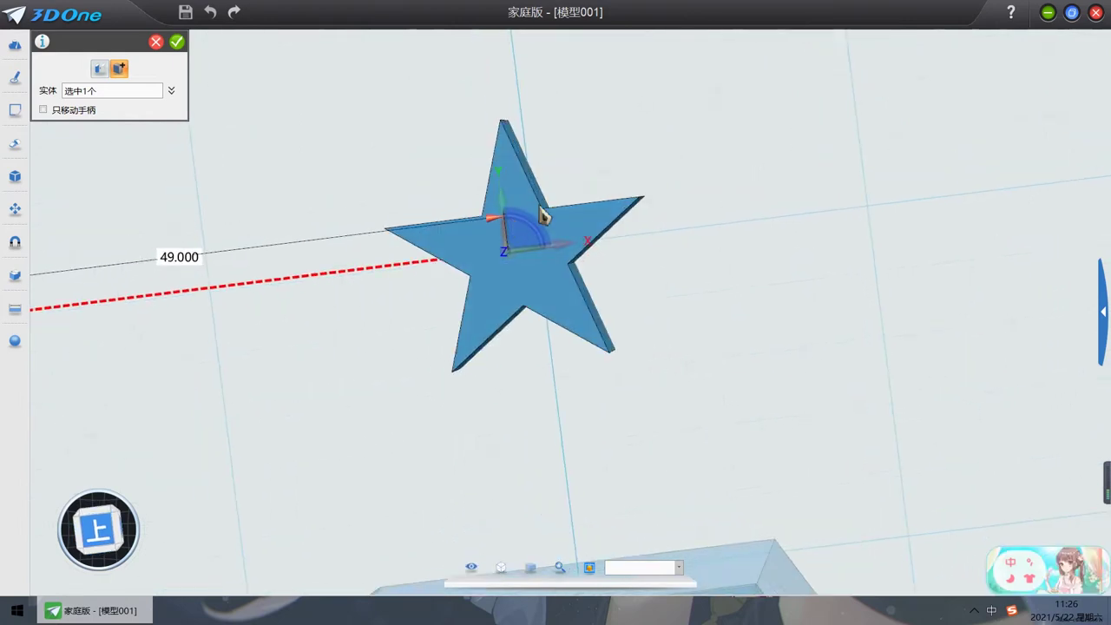
pyautogui.moveTo(569, 249); pyautogui.dragTo(581, 250)
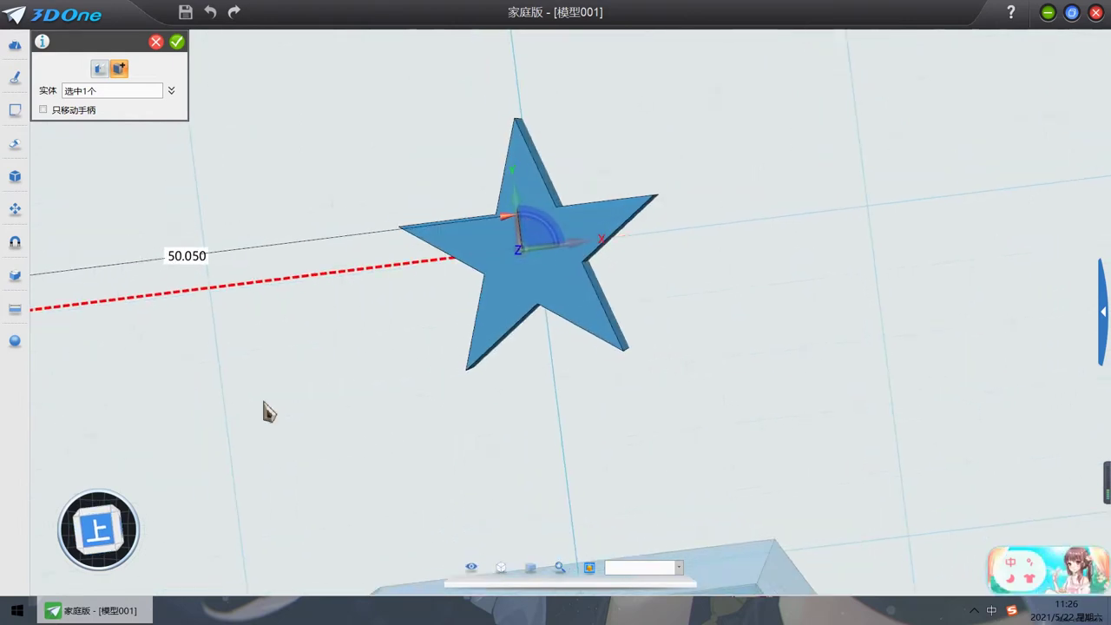
pyautogui.click(117, 538)
pyautogui.scroll(5, 555, 208)
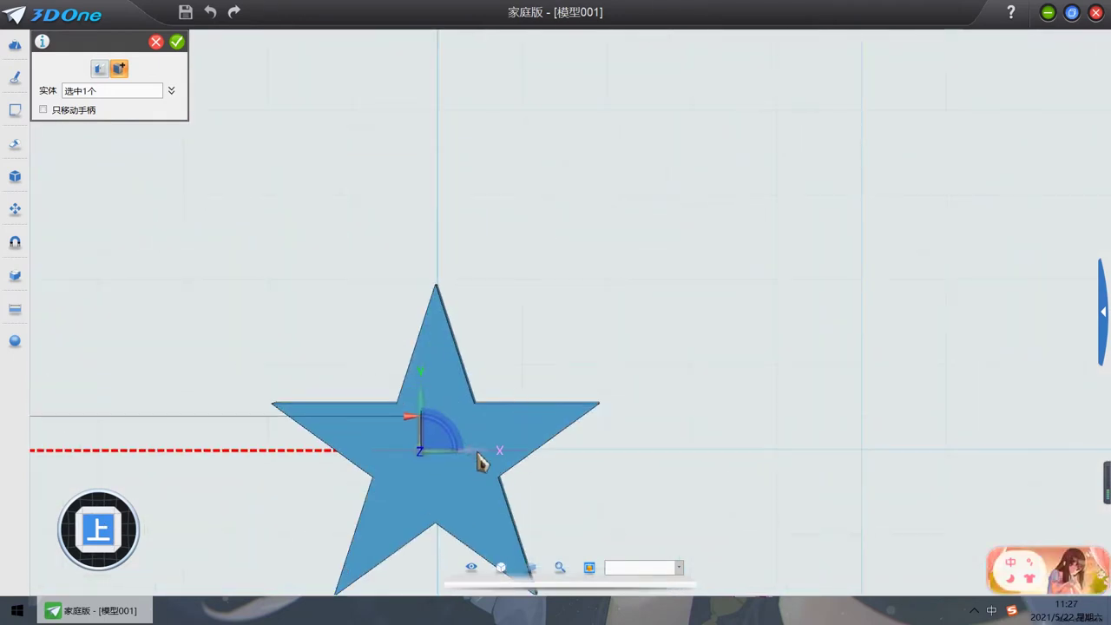
pyautogui.moveTo(484, 461); pyautogui.dragTo(482, 462)
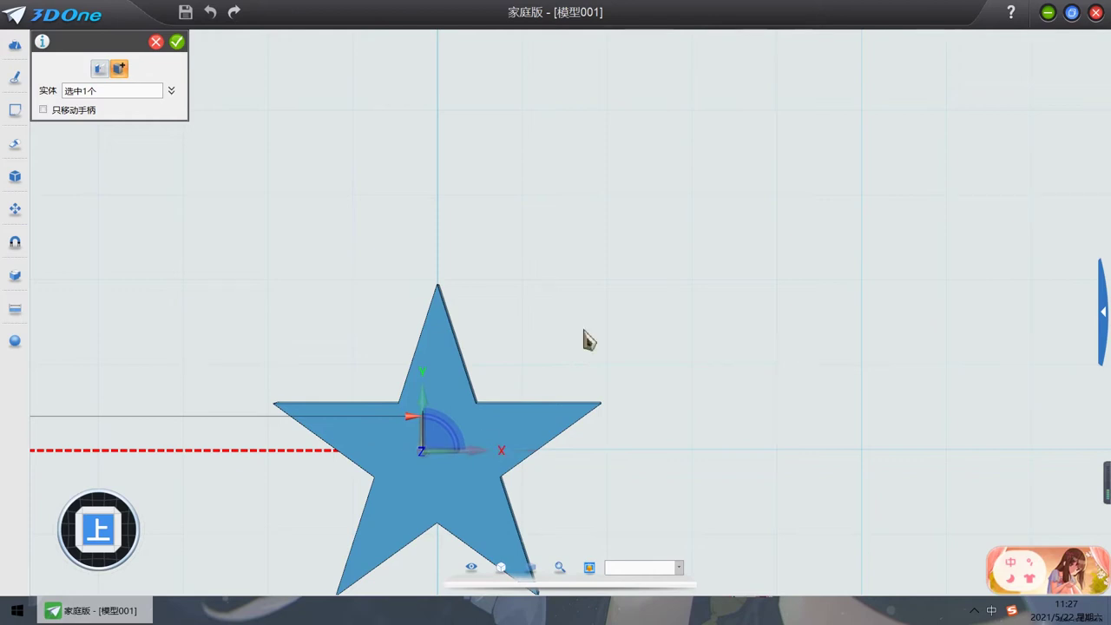
pyautogui.scroll(-3, 642, 390)
pyautogui.moveTo(697, 443); pyautogui.dragTo(616, 460, button='right')
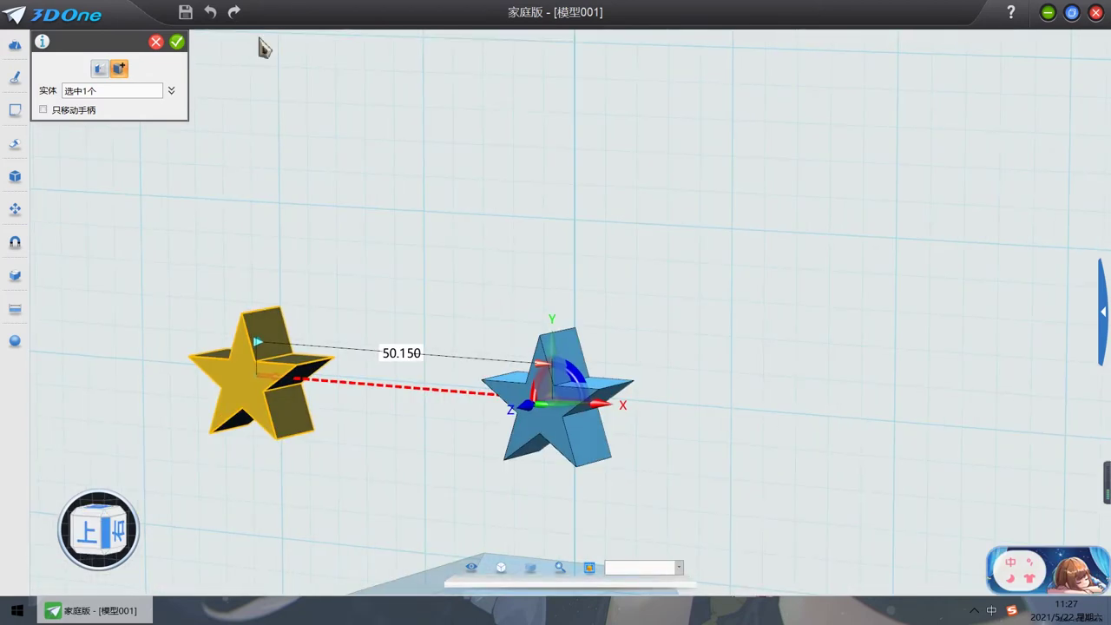
pyautogui.click(177, 41)
# Step: Rotate the star solid 90 degrees about its X axis with a dynamic move
pyautogui.click(558, 400)
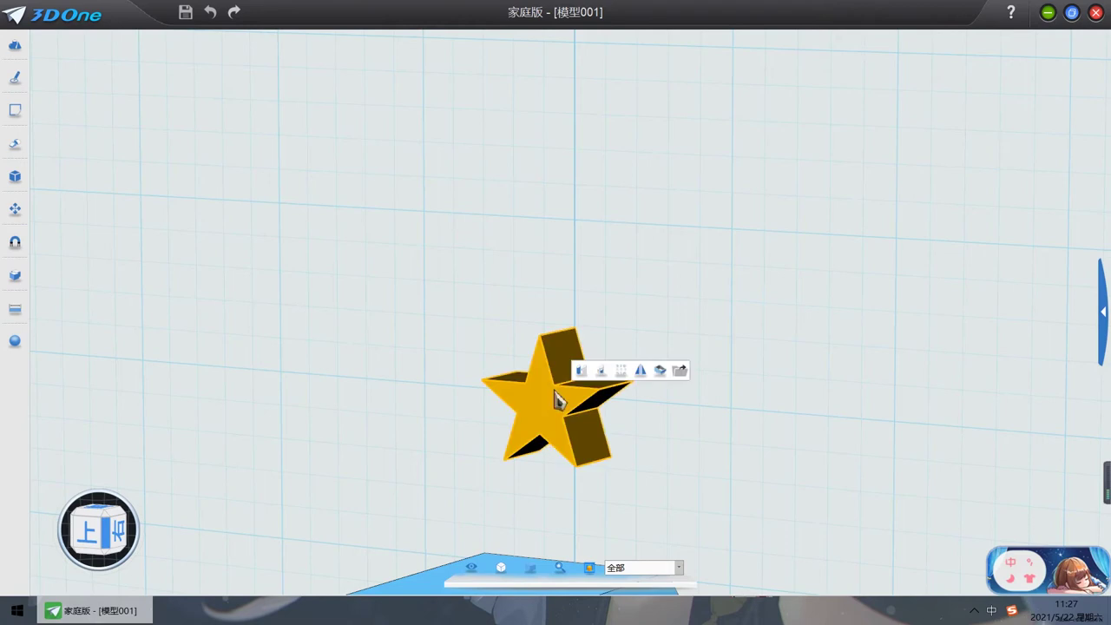
pyautogui.moveTo(816, 282); pyautogui.dragTo(598, 396, button='right')
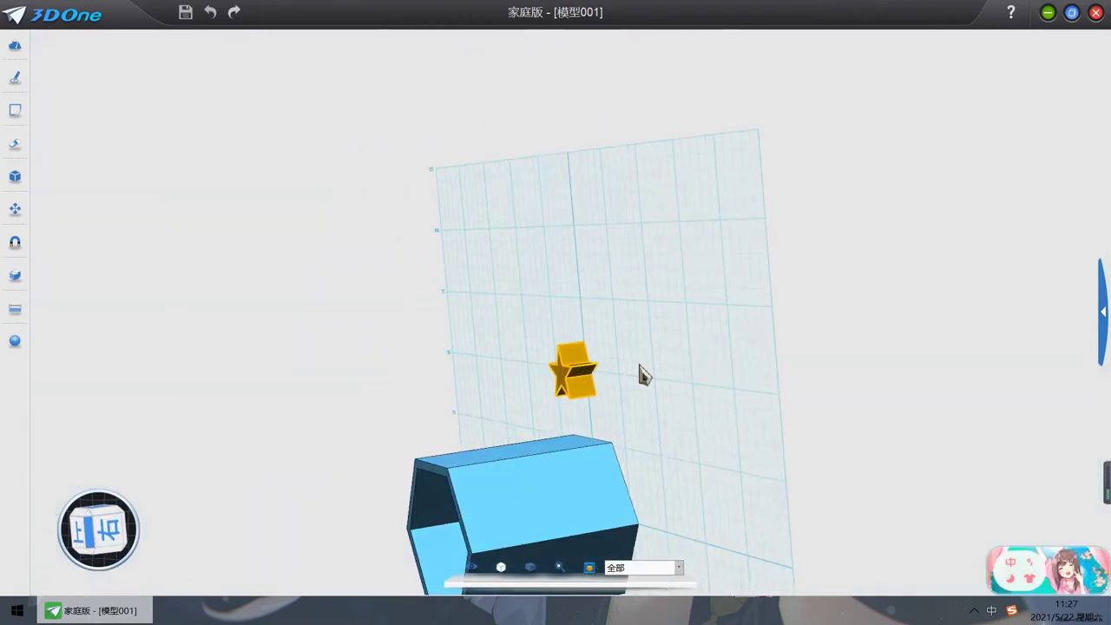
pyautogui.click(560, 389)
pyautogui.click(584, 360)
pyautogui.moveTo(554, 355); pyautogui.dragTo(552, 408)
pyautogui.click(512, 425)
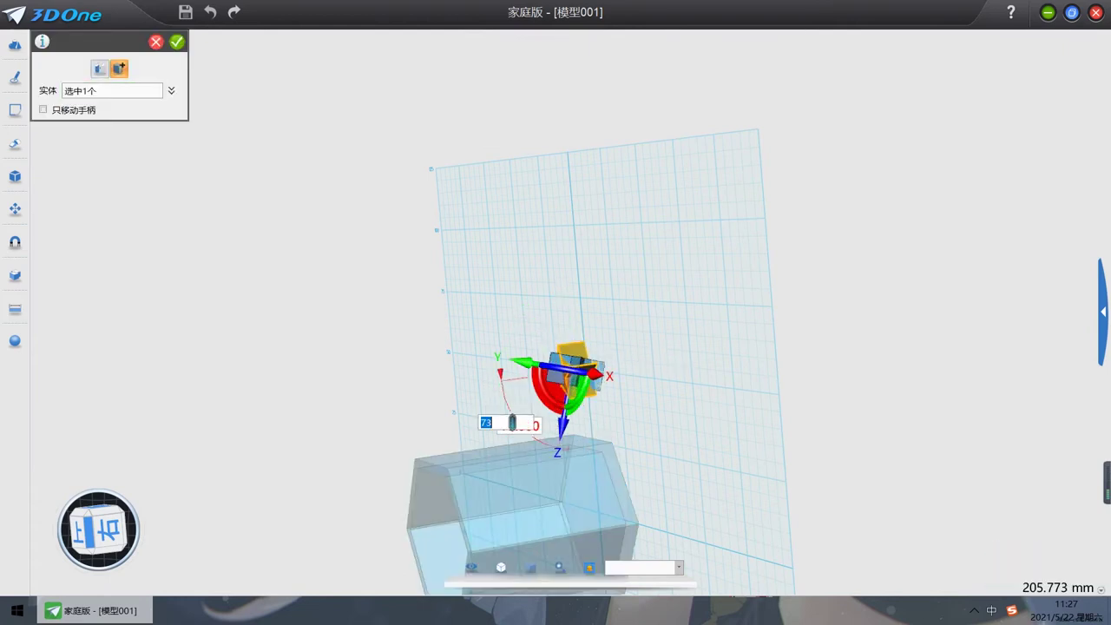
pyautogui.write('90')
pyautogui.press('Return')
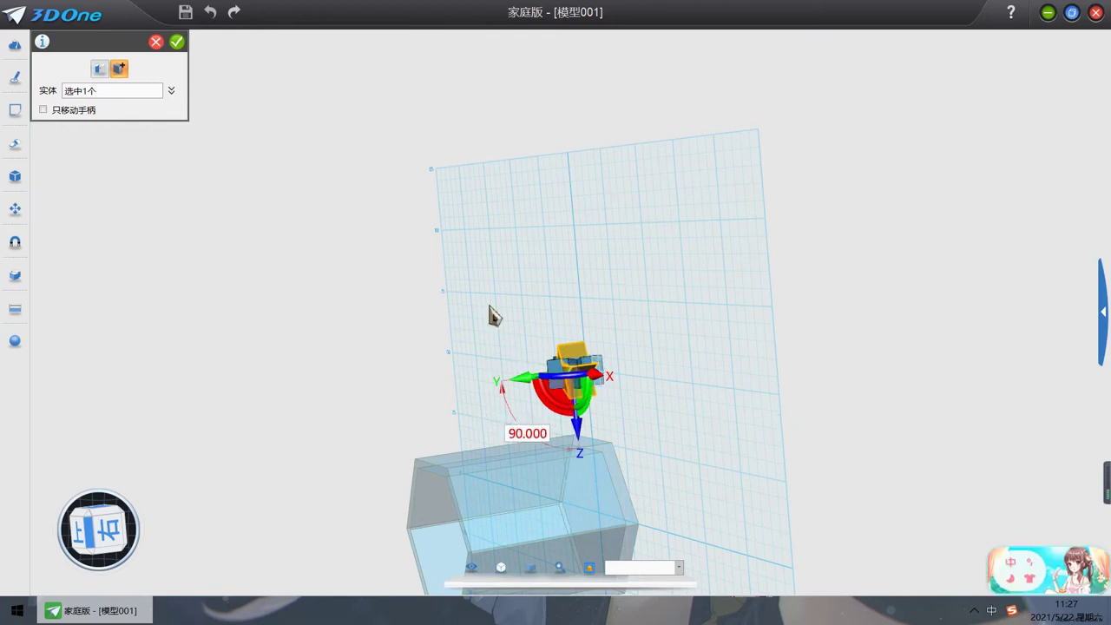
pyautogui.click(176, 42)
# Step: Confirm the star's rotation and raise the star solid 32 mm along the Z axis with a dynamic move
pyautogui.moveTo(755, 384); pyautogui.dragTo(739, 401, button='right')
pyautogui.click(113, 533)
pyautogui.click(725, 406)
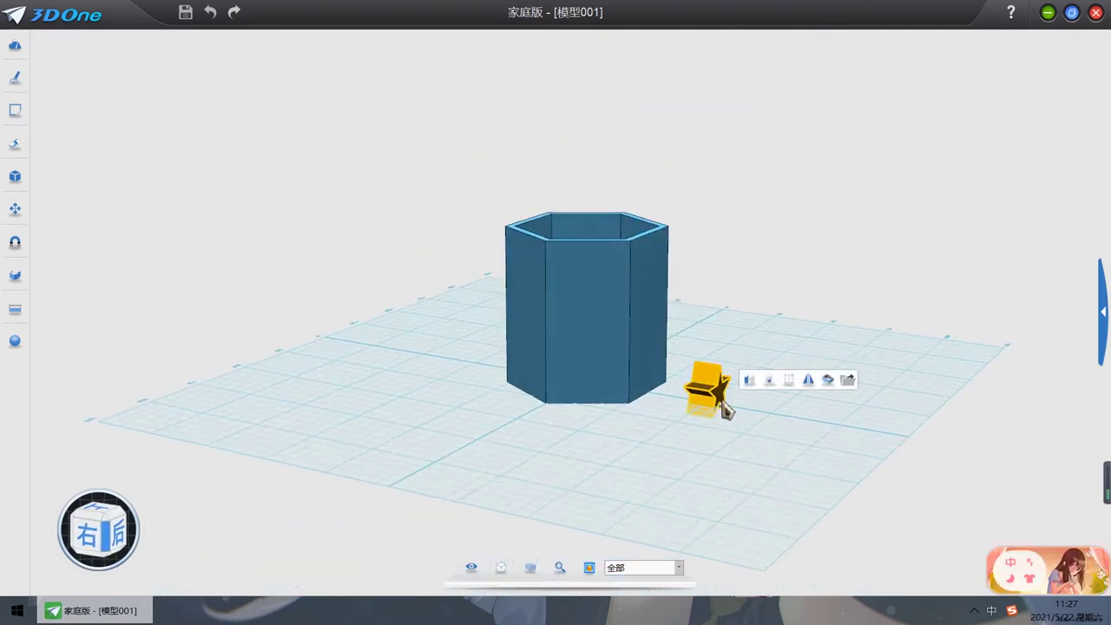
pyautogui.click(749, 382)
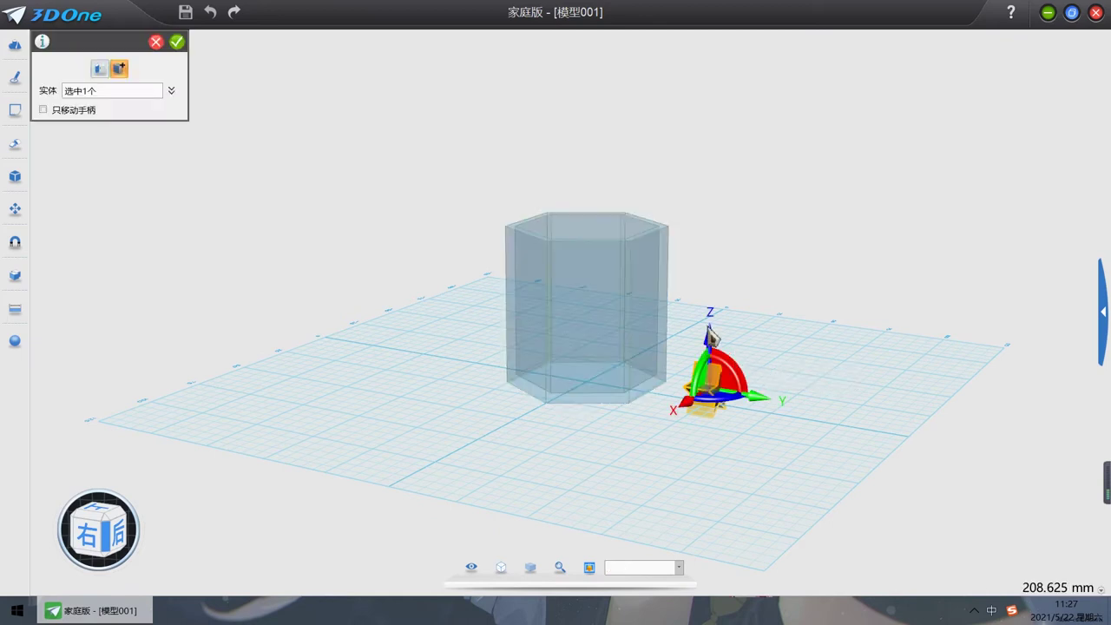
pyautogui.moveTo(706, 312); pyautogui.dragTo(692, 246)
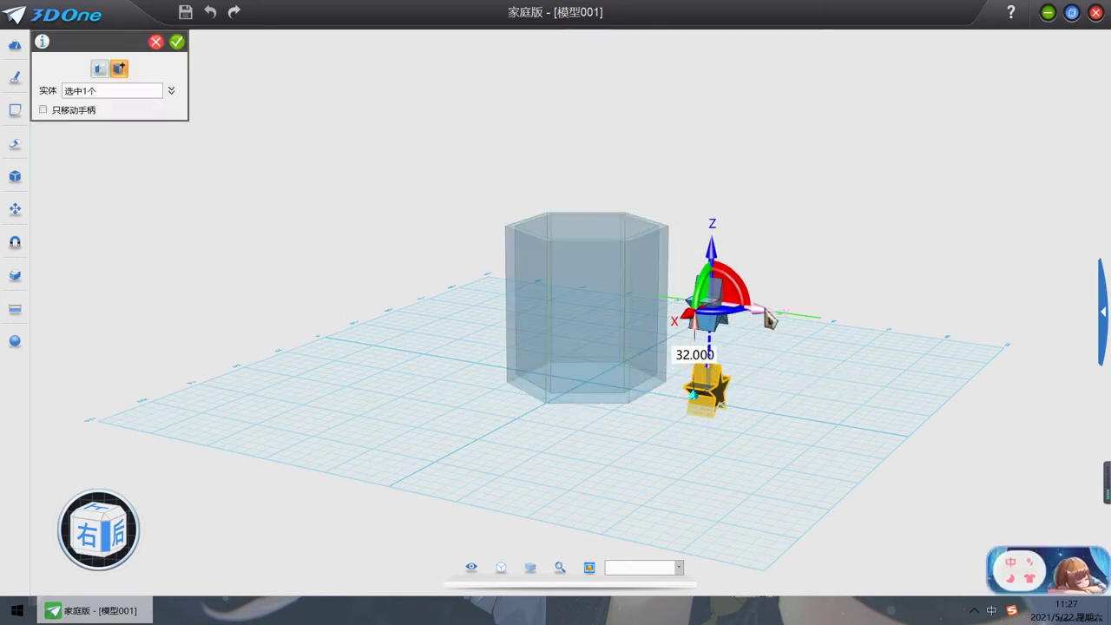
# Step: Move the star solid -28 mm along the Y axis so that it sits in the pen holder's side wall
pyautogui.moveTo(769, 320); pyautogui.dragTo(668, 321)
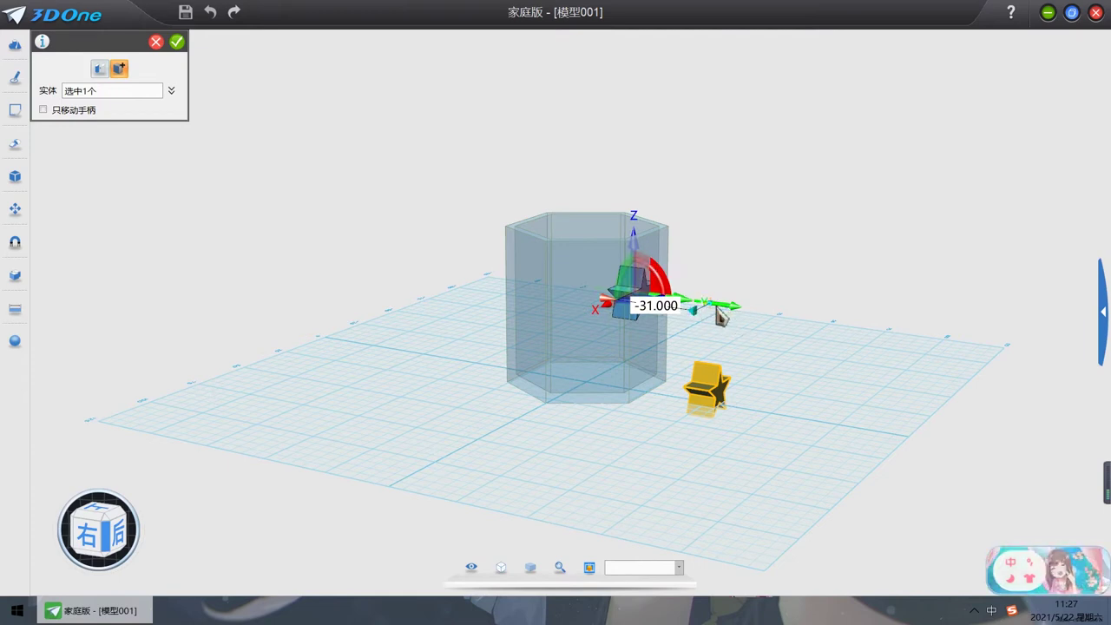
pyautogui.click(686, 302)
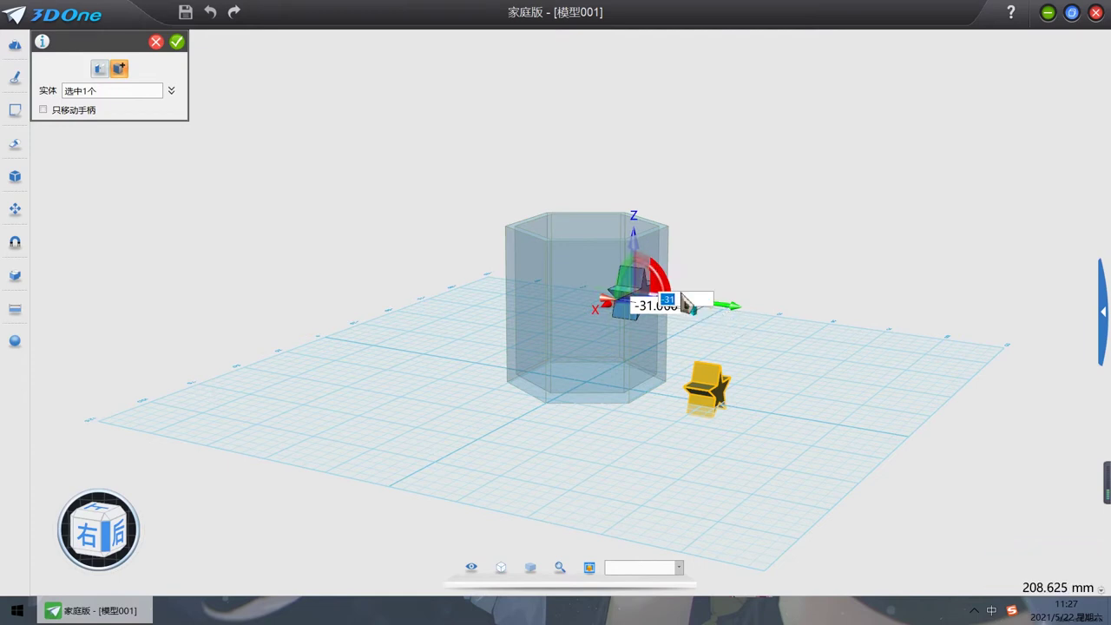
pyautogui.press('Return')
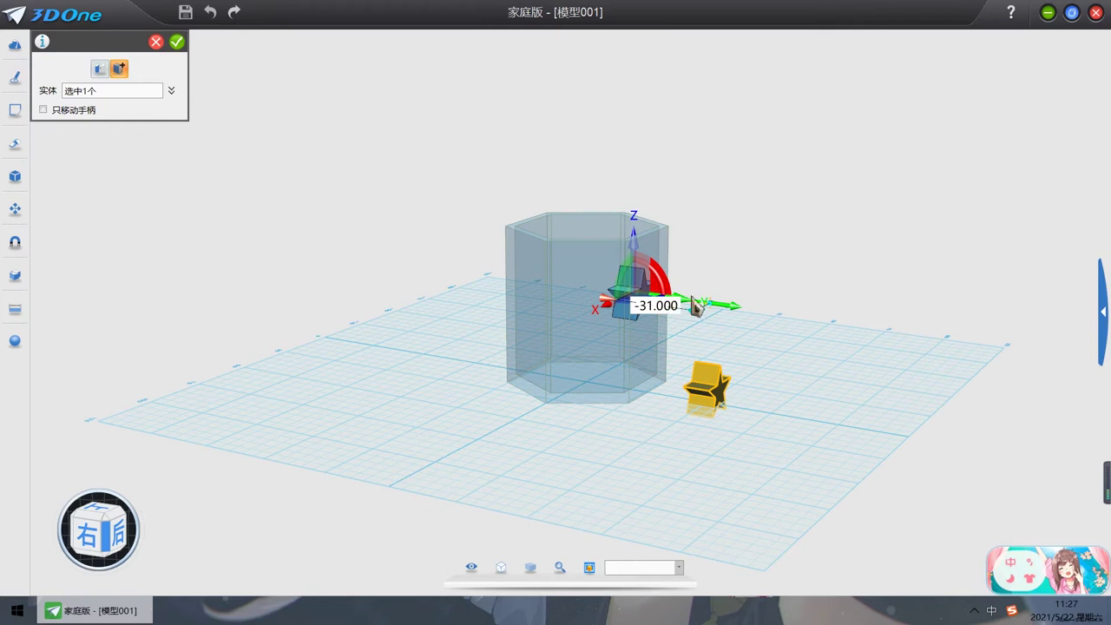
pyautogui.moveTo(734, 276); pyautogui.dragTo(659, 335, button='right')
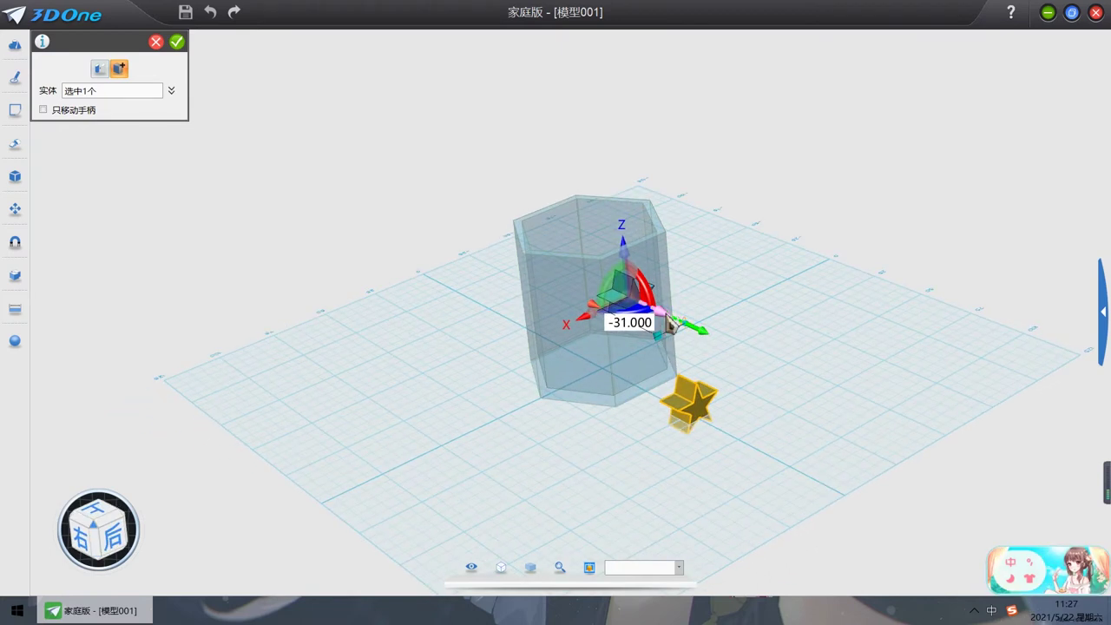
pyautogui.moveTo(671, 324); pyautogui.dragTo(678, 330)
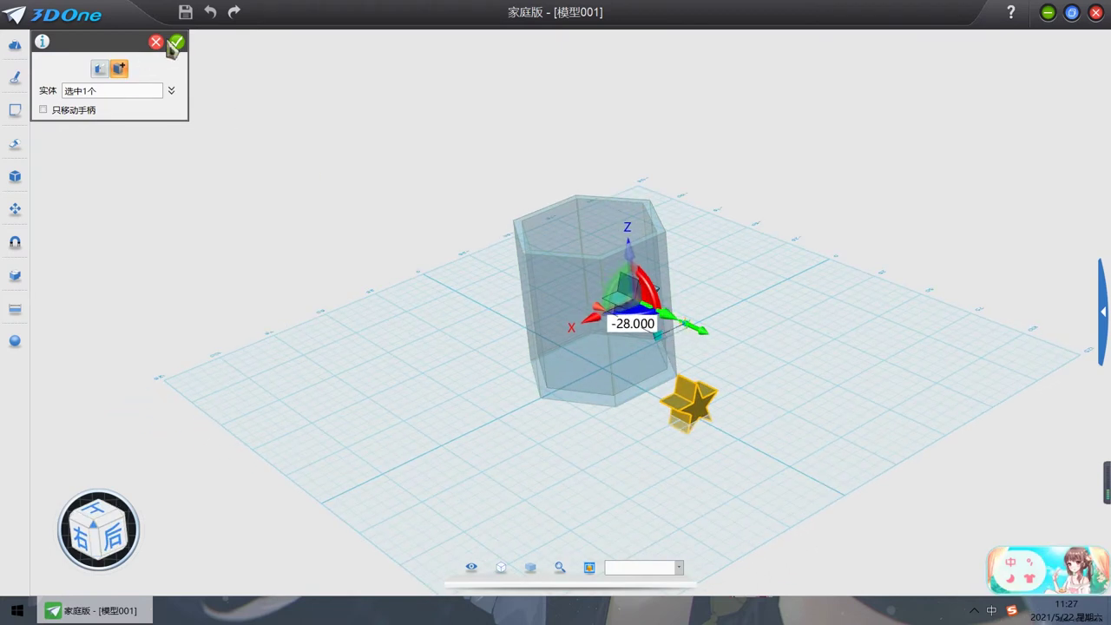
pyautogui.click(176, 41)
# Step: Shift the star solid 4 mm outward along the Y axis so it passes through the side wall
pyautogui.moveTo(722, 216); pyautogui.dragTo(805, 323, button='right')
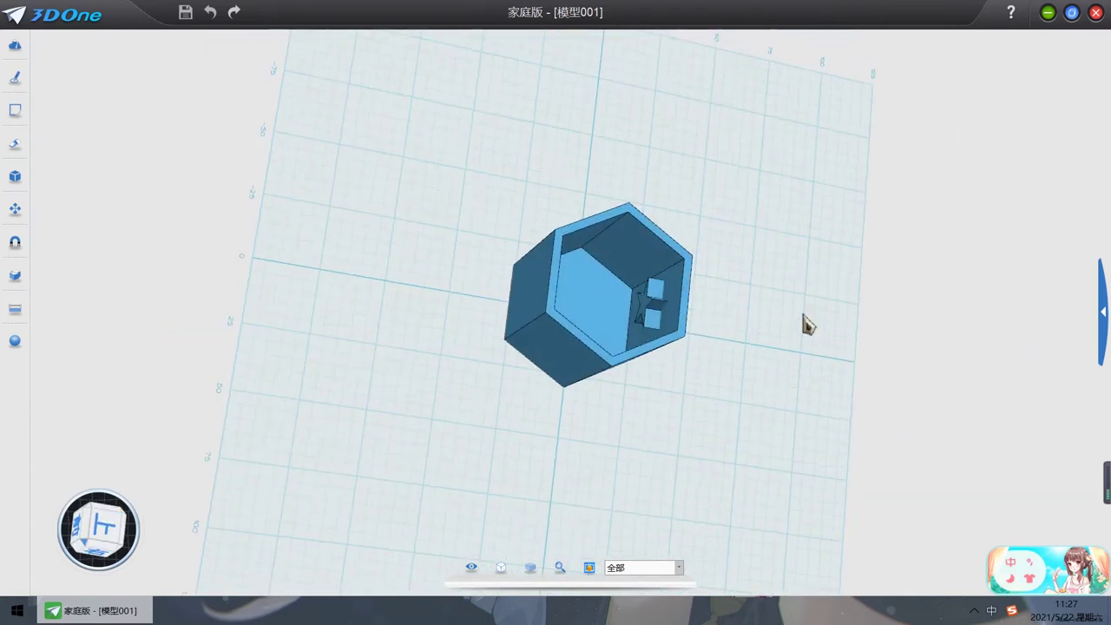
pyautogui.moveTo(703, 317)
pyautogui.mouseDown(button='right')
pyautogui.moveTo(675, 256)
pyautogui.moveTo(593, 277)
pyautogui.moveTo(642, 298)
pyautogui.moveTo(738, 309)
pyautogui.moveTo(619, 327)
pyautogui.moveTo(672, 307)
pyautogui.moveTo(718, 319)
pyautogui.mouseUp(button='right')
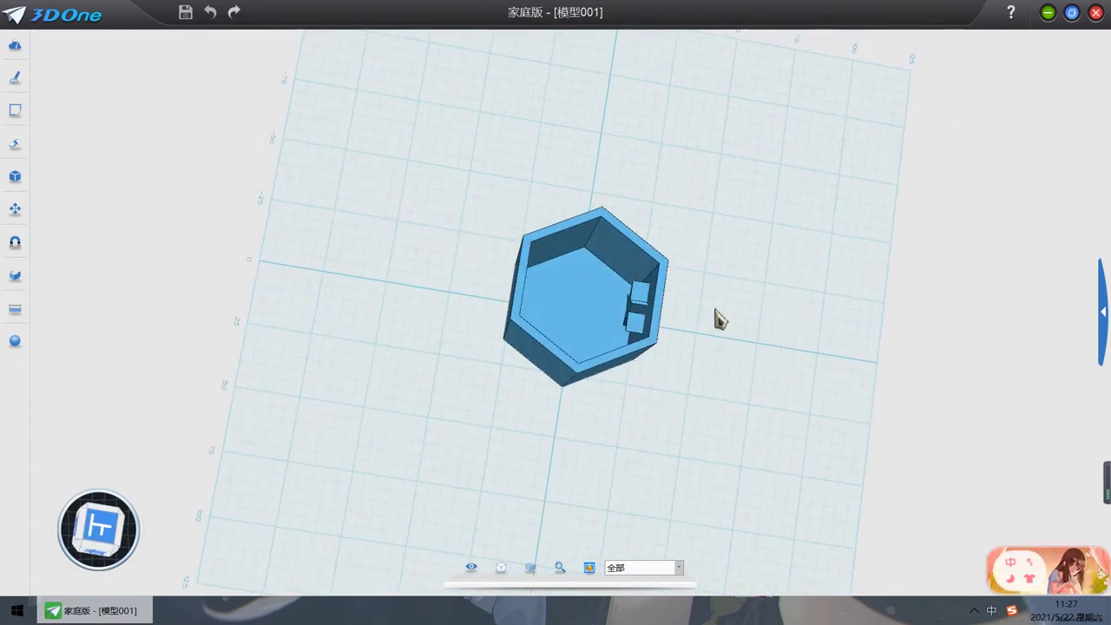
pyautogui.click(636, 326)
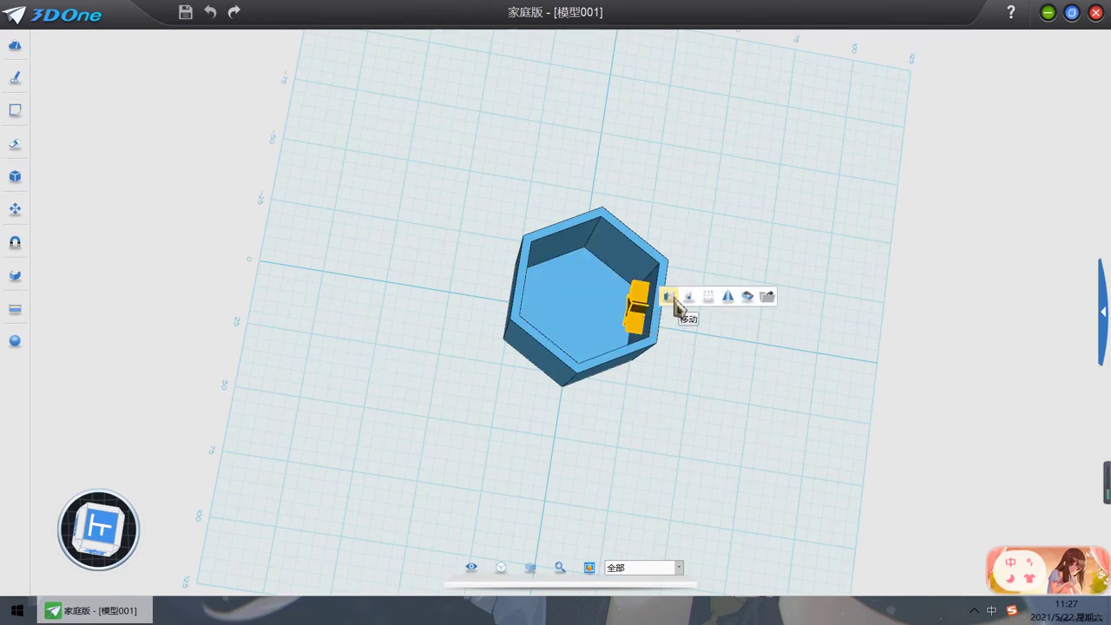
pyautogui.click(668, 297)
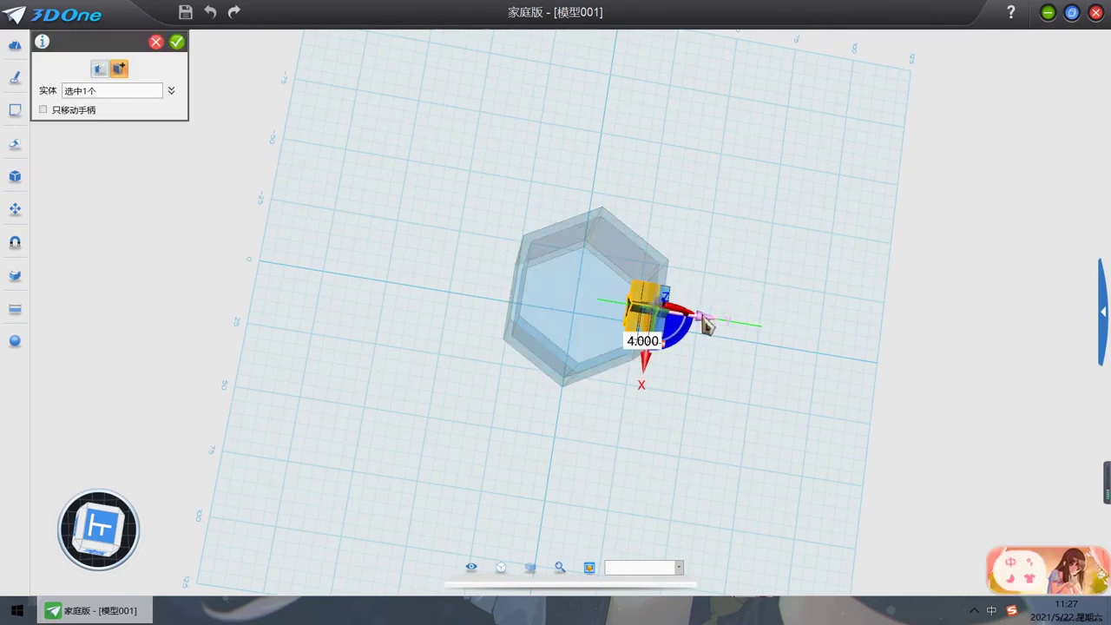
pyautogui.click(176, 42)
# Step: Check the star's placement and centring in the side wall from above and from the rear
pyautogui.moveTo(873, 235)
pyautogui.mouseDown(button='right')
pyautogui.moveTo(754, 174)
pyautogui.moveTo(924, 187)
pyautogui.moveTo(697, 218)
pyautogui.moveTo(901, 127)
pyautogui.moveTo(744, 228)
pyautogui.moveTo(816, 153)
pyautogui.moveTo(863, 217)
pyautogui.moveTo(833, 234)
pyautogui.mouseUp(button='right')
pyautogui.click(15, 113)
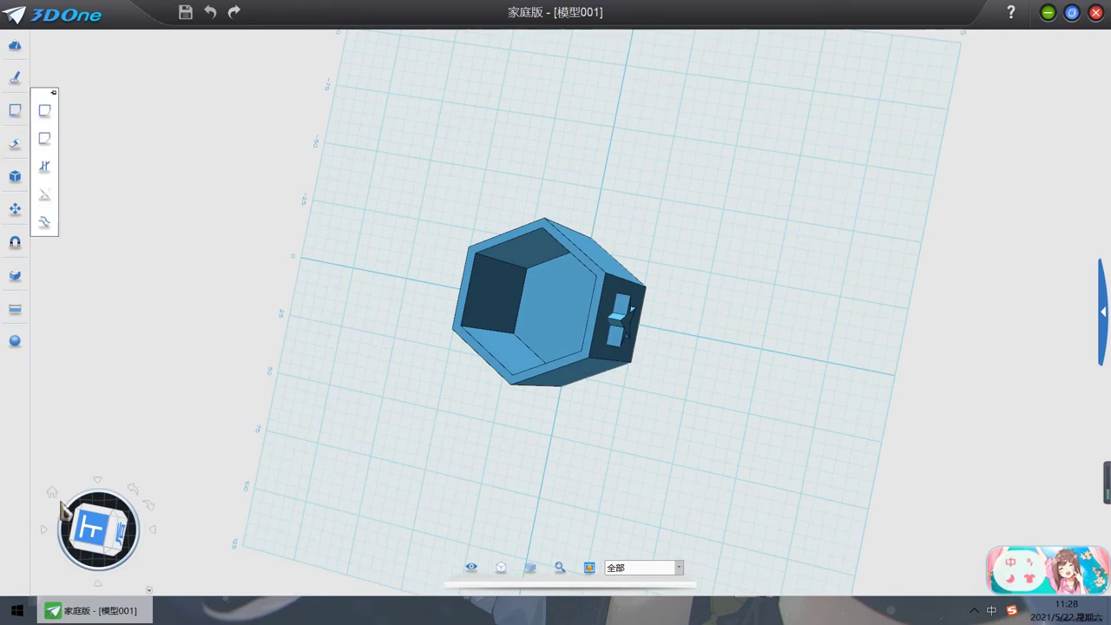
pyautogui.click(92, 521)
pyautogui.scroll(4, 729, 271)
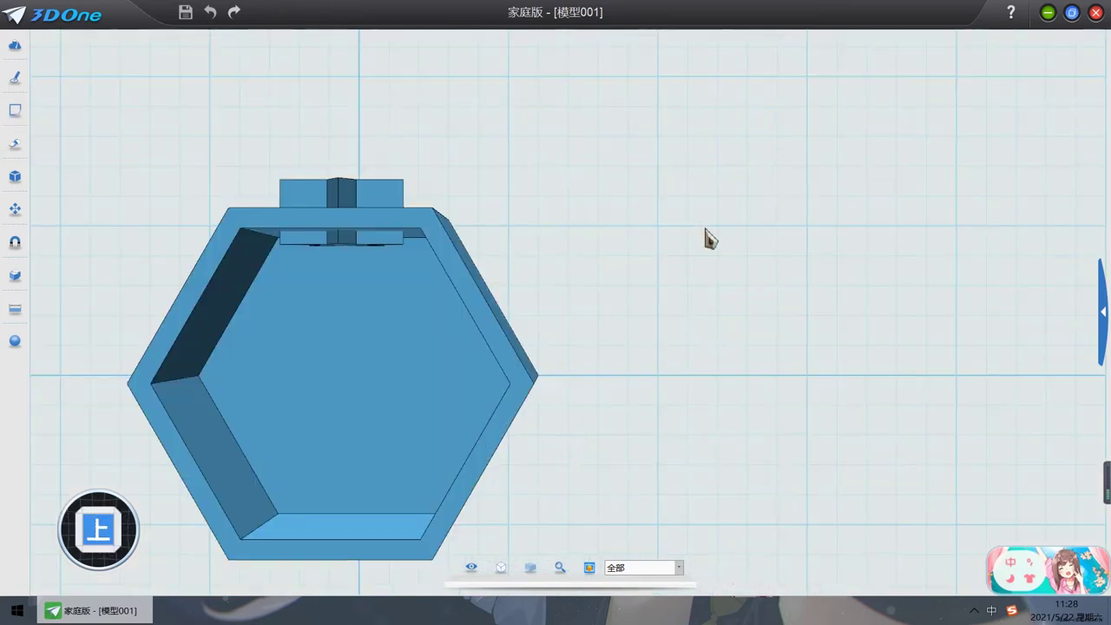
pyautogui.moveTo(707, 235); pyautogui.dragTo(568, 408, button='right')
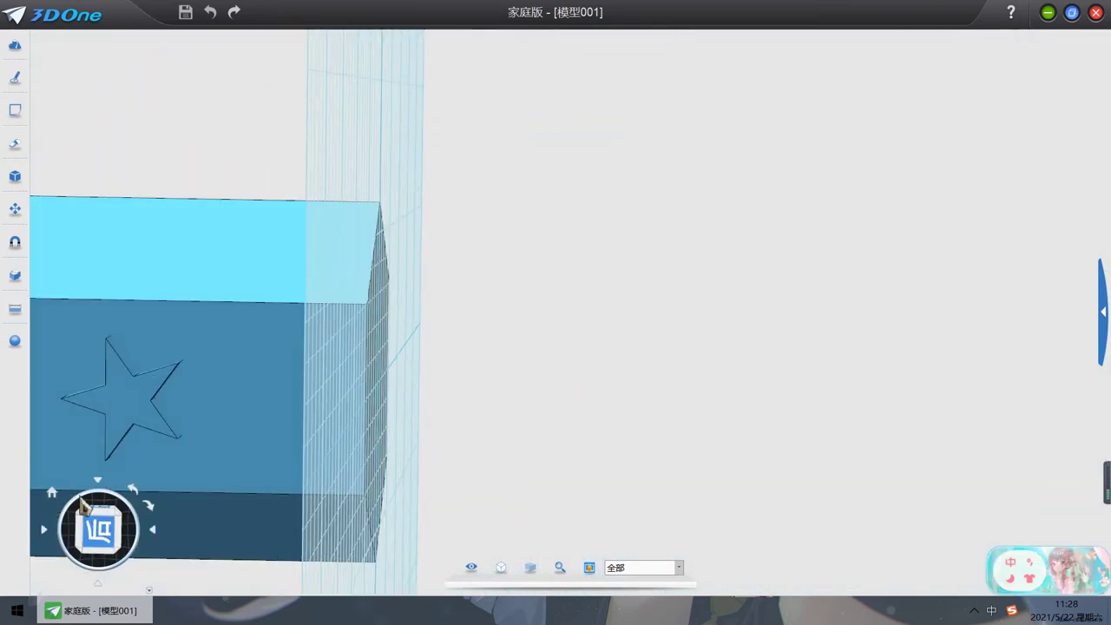
pyautogui.click(98, 530)
pyautogui.scroll(3, 650, 303)
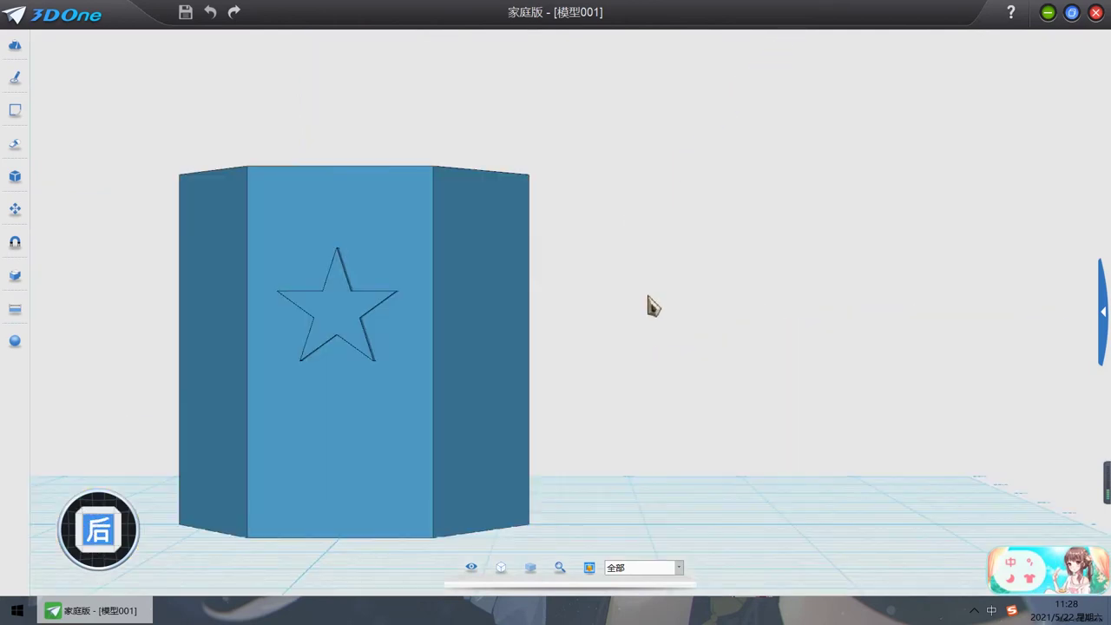
pyautogui.scroll(-2, 645, 303)
pyautogui.moveTo(644, 303); pyautogui.dragTo(672, 386, button='right')
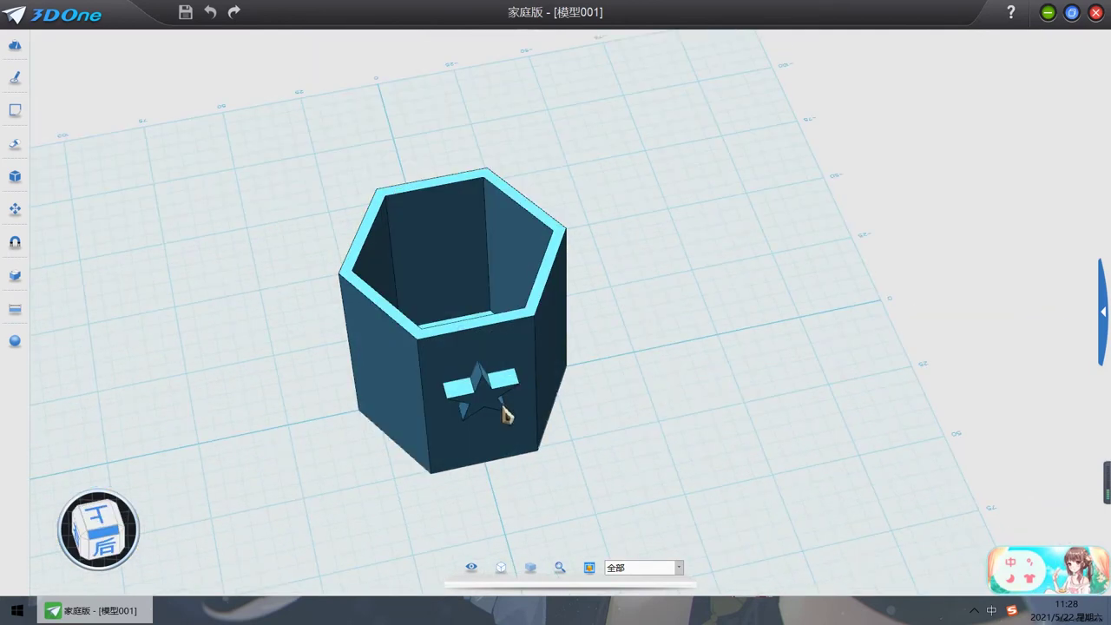
# Step: Start an array of the star solid, clear its linear direction and switch the array to the circular type
pyautogui.click(495, 405)
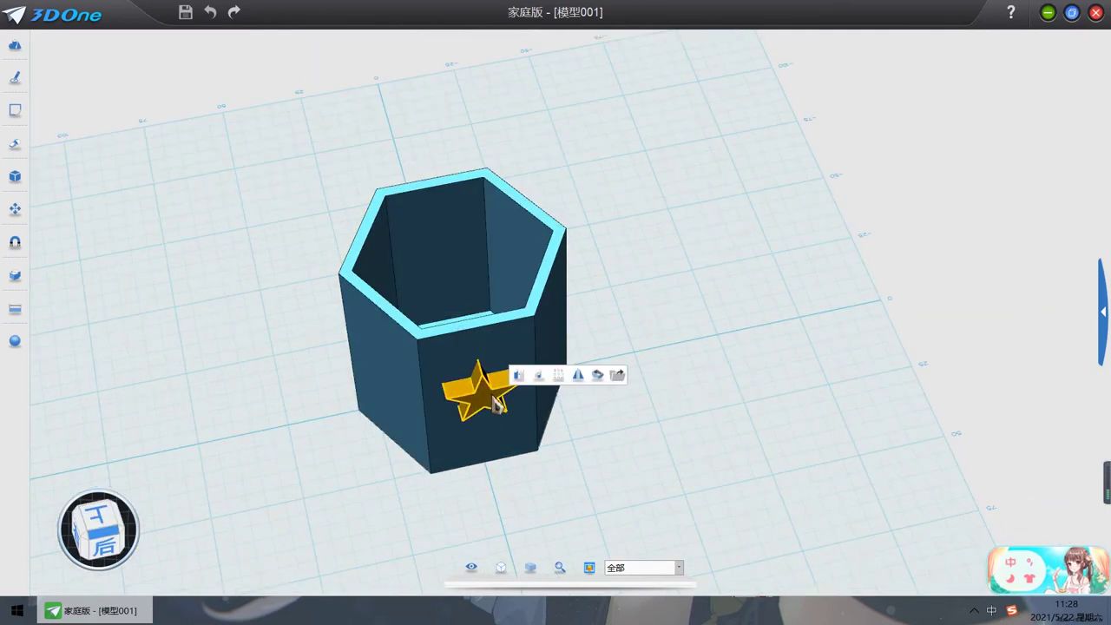
pyautogui.click(557, 377)
pyautogui.click(532, 425)
pyautogui.click(405, 355)
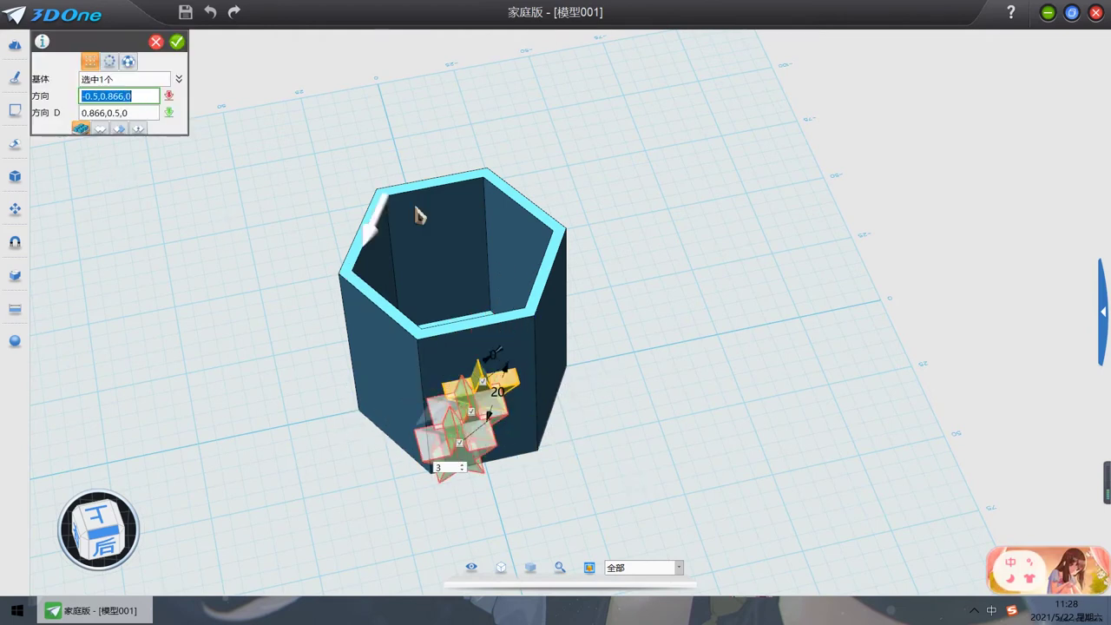
pyautogui.press('BackSpace')
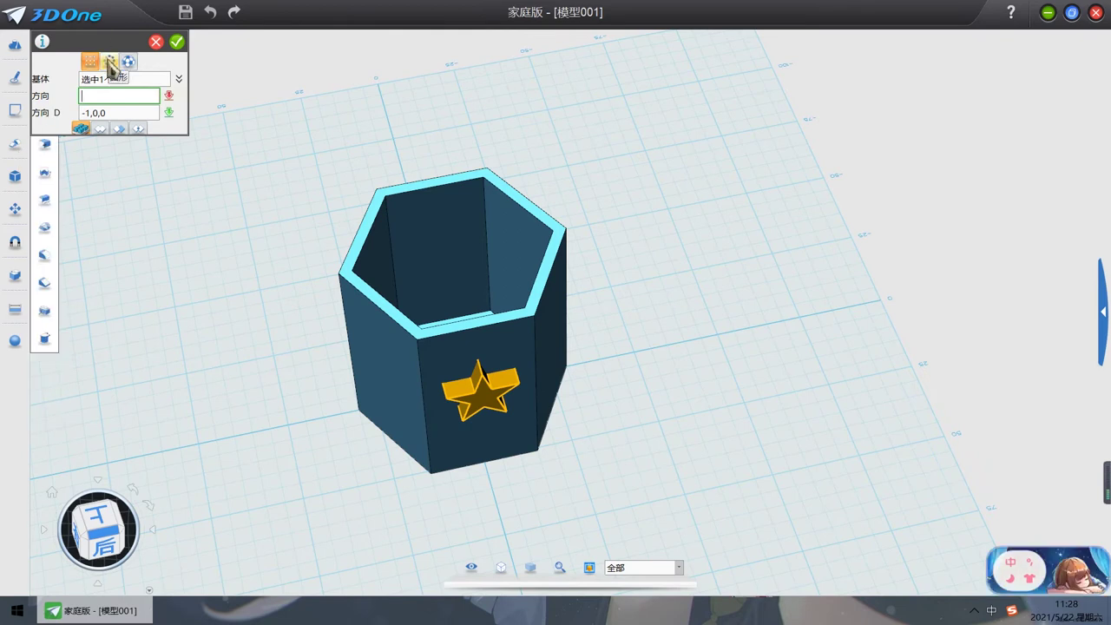
pyautogui.click(110, 64)
# Step: Try several edges of the pen holder's hexagonal rim as the axis of the star's circular array
pyautogui.click(524, 319)
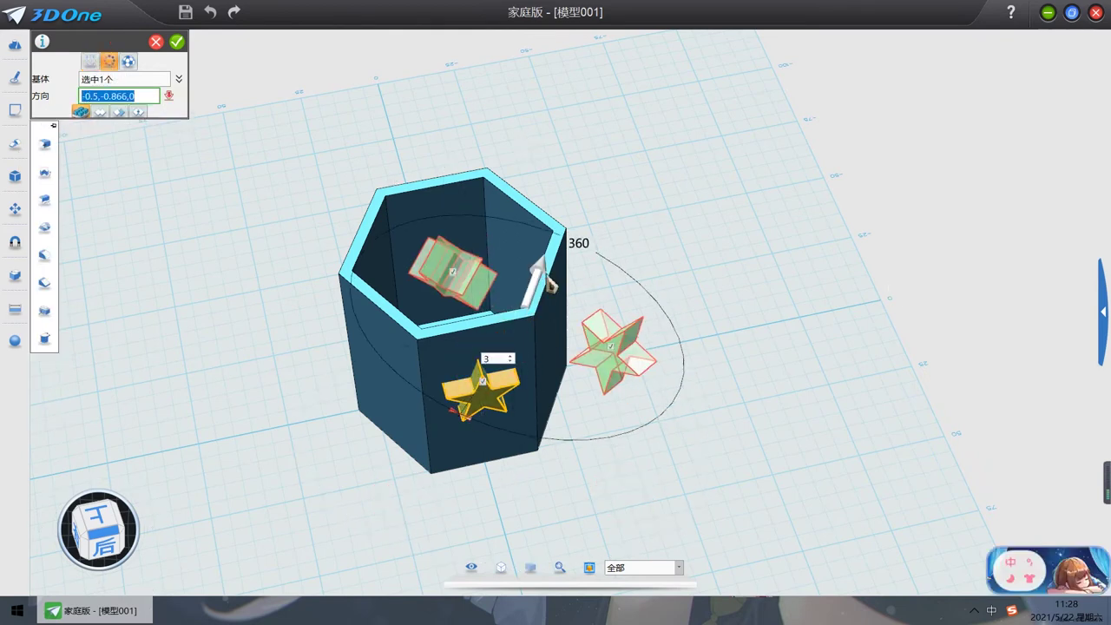
pyautogui.click(533, 205)
pyautogui.click(463, 216)
pyautogui.click(436, 197)
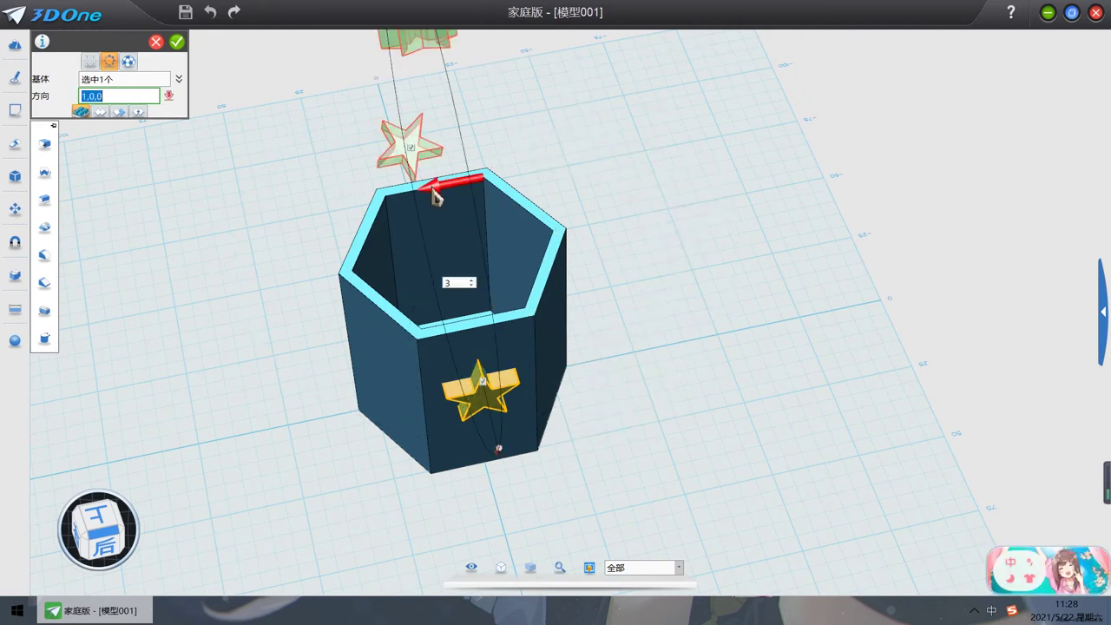
pyautogui.press('BackSpace')
pyautogui.click(536, 212)
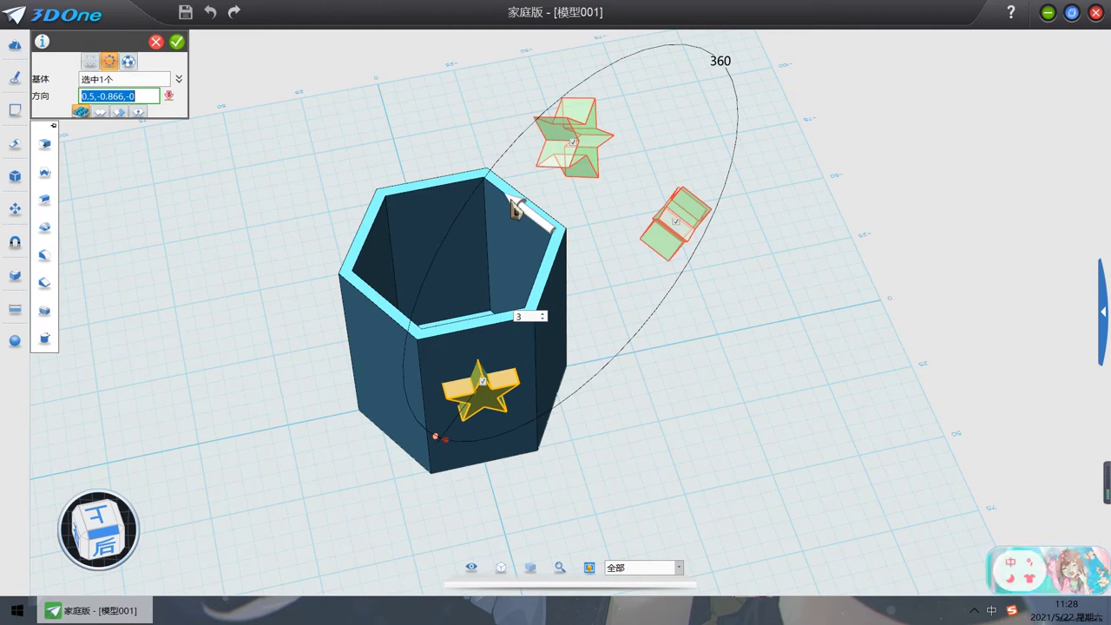
pyautogui.press('Delete')
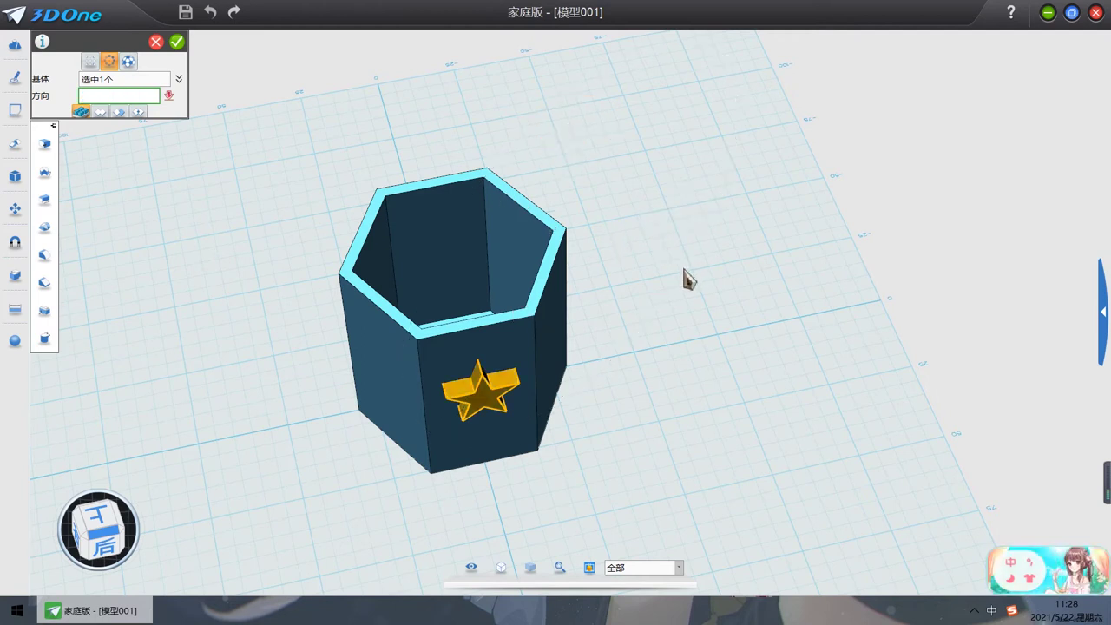
# Step: Try a vertical inner edge and the inner floor of the pen holder as the circular array's axis
pyautogui.click(490, 258)
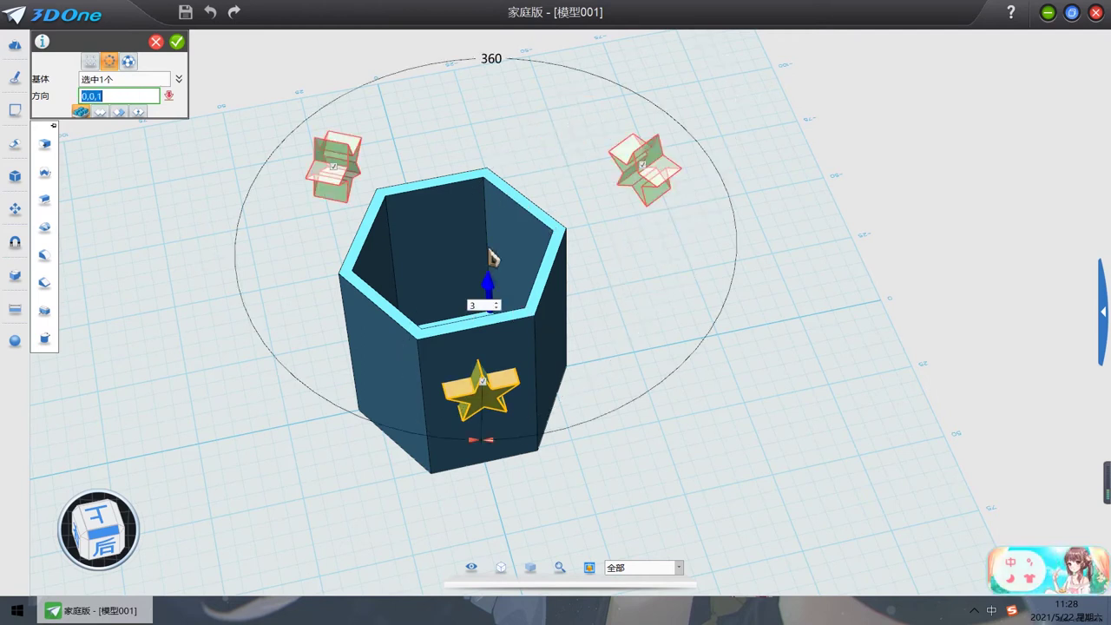
pyautogui.moveTo(490, 258); pyautogui.dragTo(491, 280, button='right')
pyautogui.scroll(-2, 490, 280)
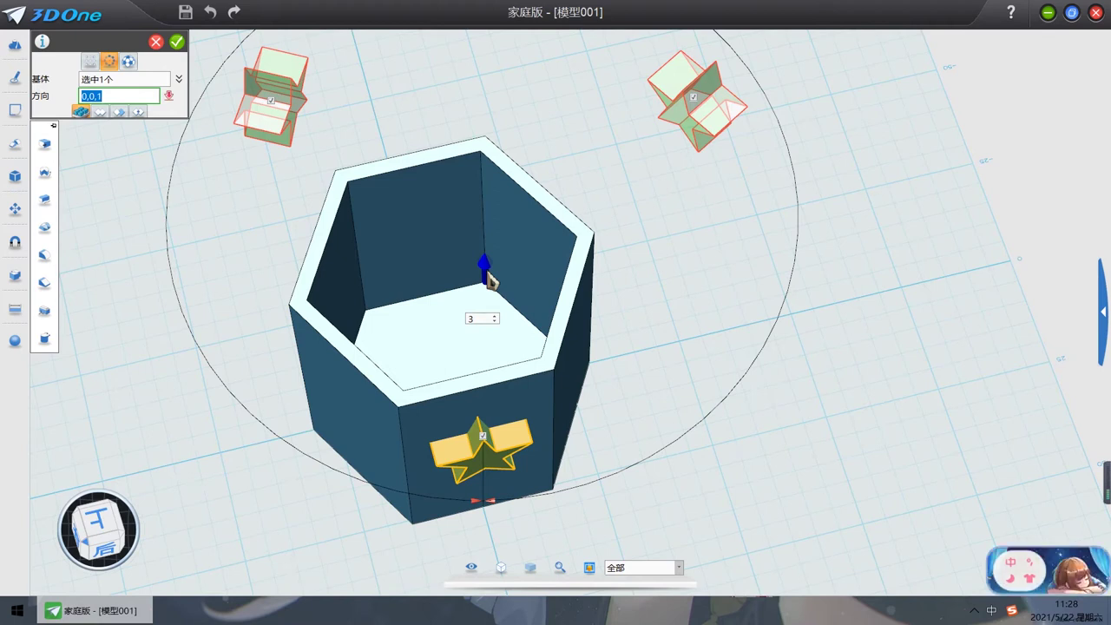
pyautogui.click(433, 382)
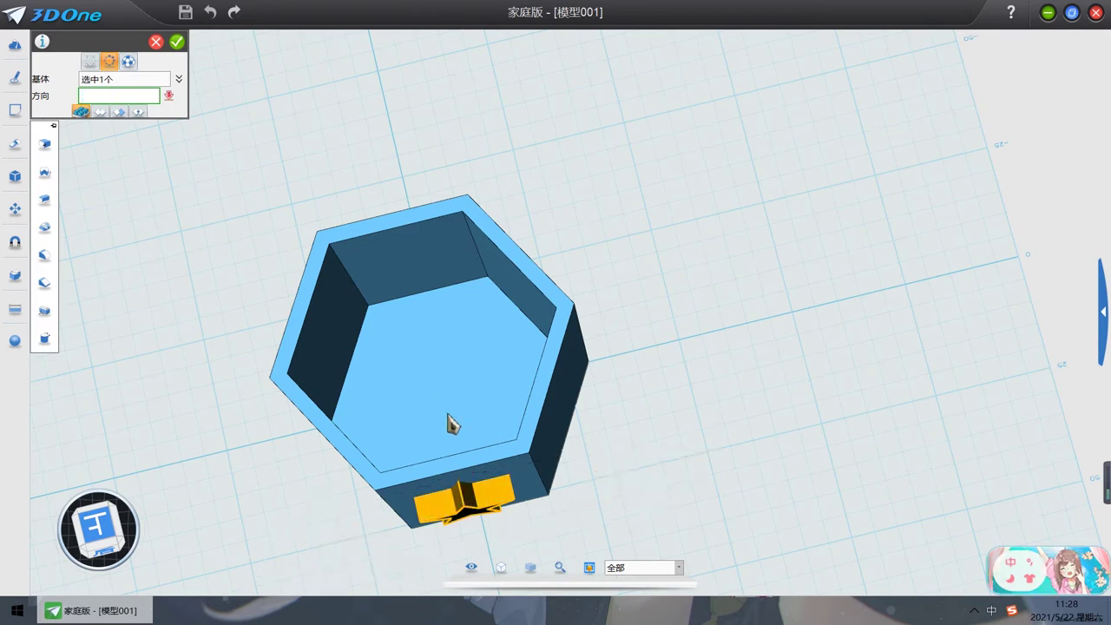
pyautogui.click(453, 392)
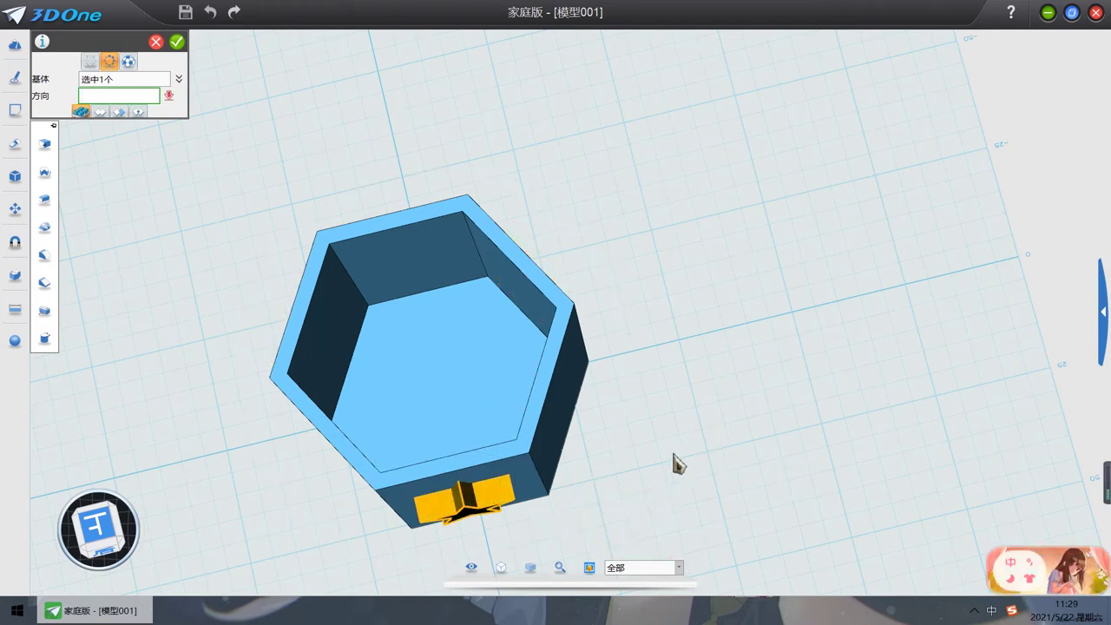
# Step: Create a circular array of 3 stars over 360 degrees about the vertical axis at the centre of the pen holder's underside, direction -0,-0,-1
pyautogui.moveTo(677, 459); pyautogui.dragTo(582, 213, button='right')
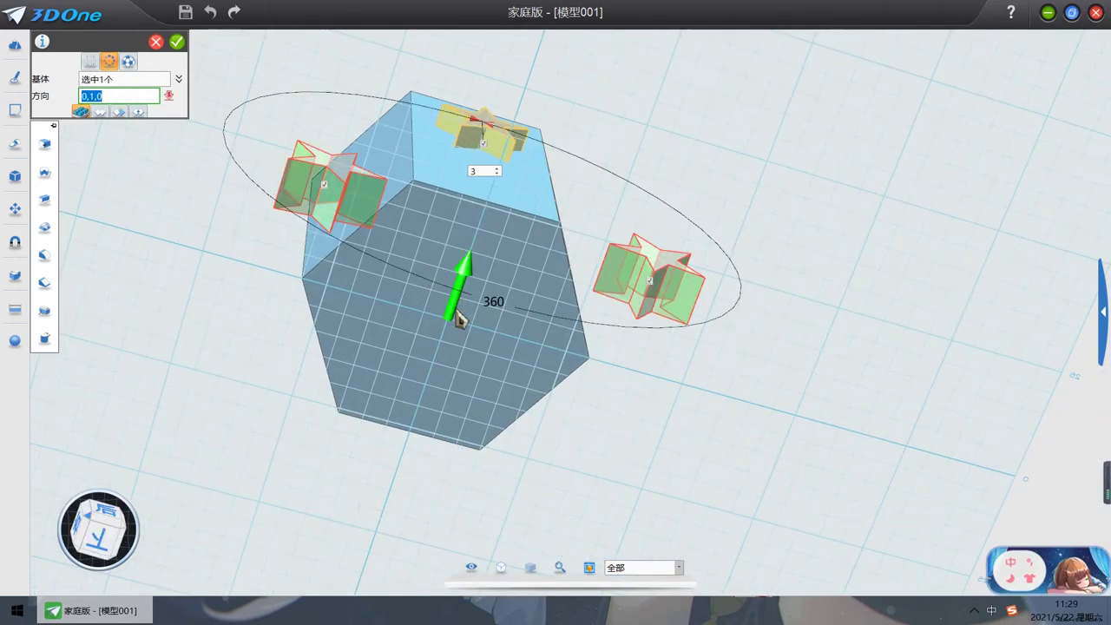
pyautogui.moveTo(460, 320); pyautogui.dragTo(448, 362, button='right')
pyautogui.click(454, 330)
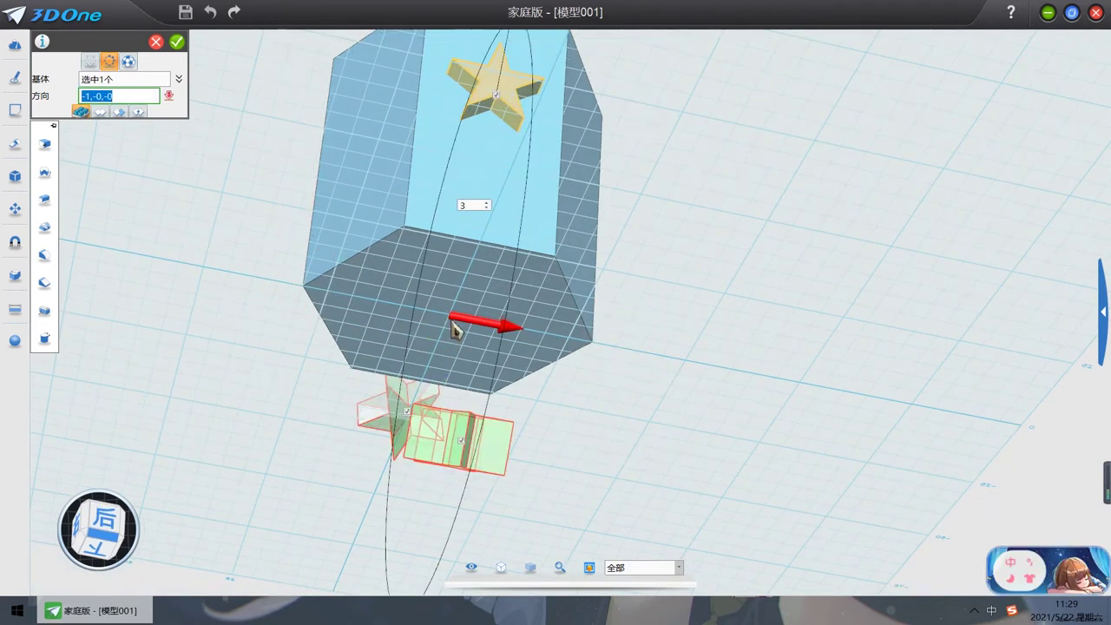
pyautogui.click(454, 334)
pyautogui.click(447, 356)
pyautogui.click(454, 342)
pyautogui.click(451, 351)
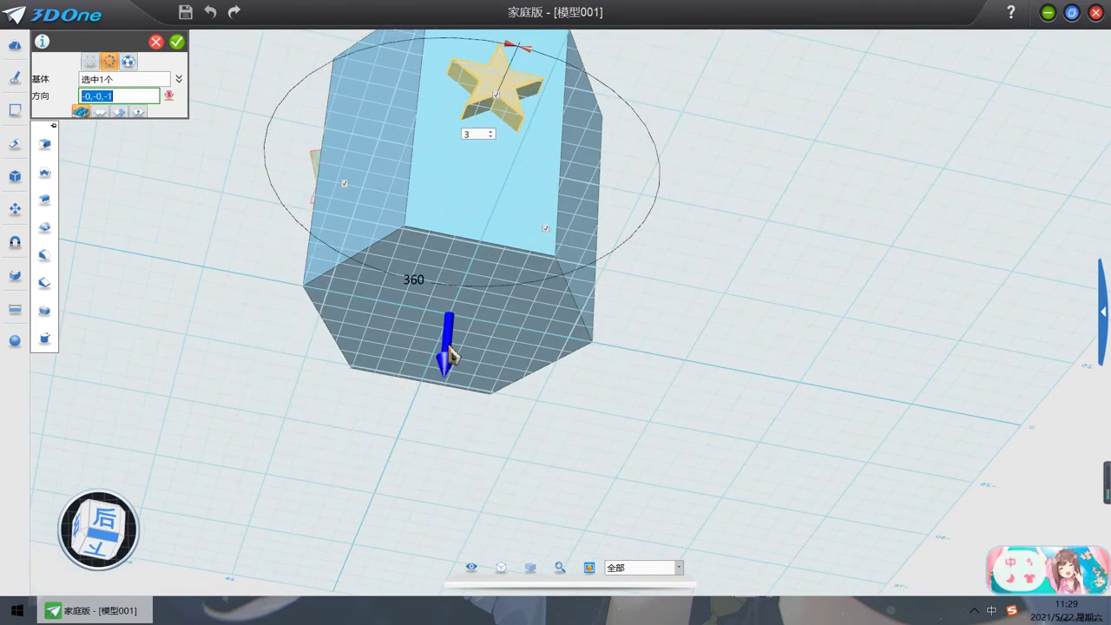
pyautogui.click(451, 351)
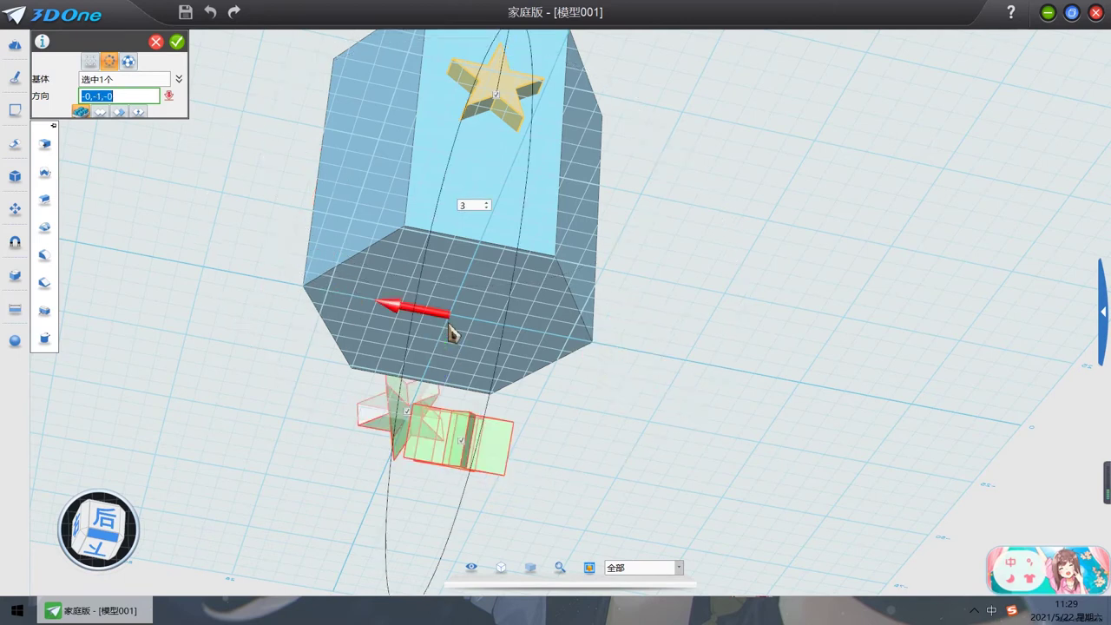
pyautogui.click(452, 358)
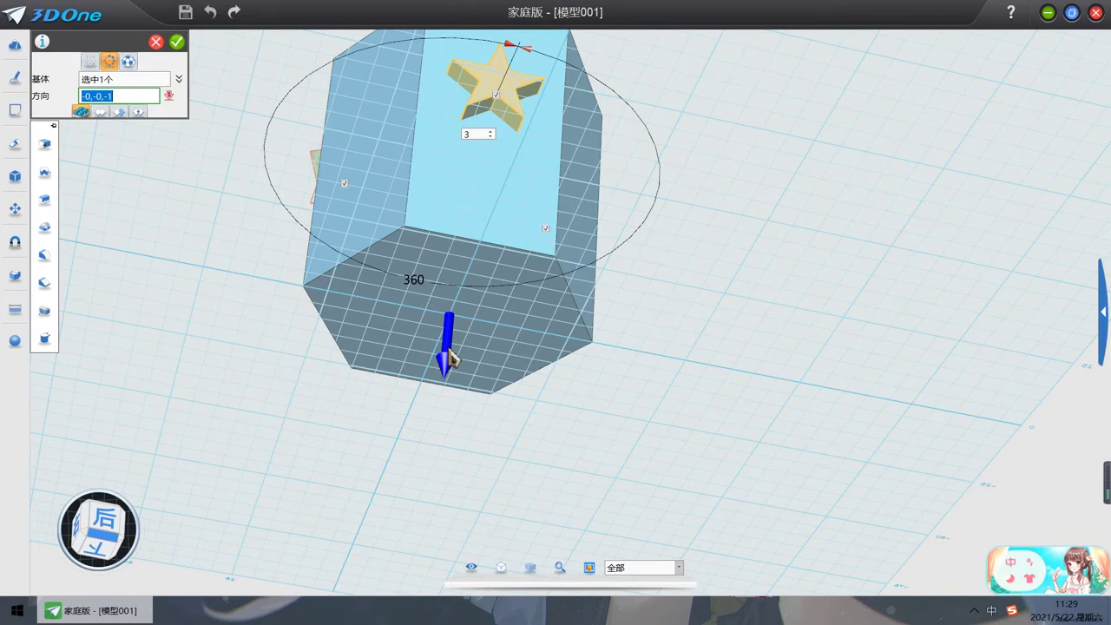
pyautogui.moveTo(451, 356); pyautogui.dragTo(669, 332, button='right')
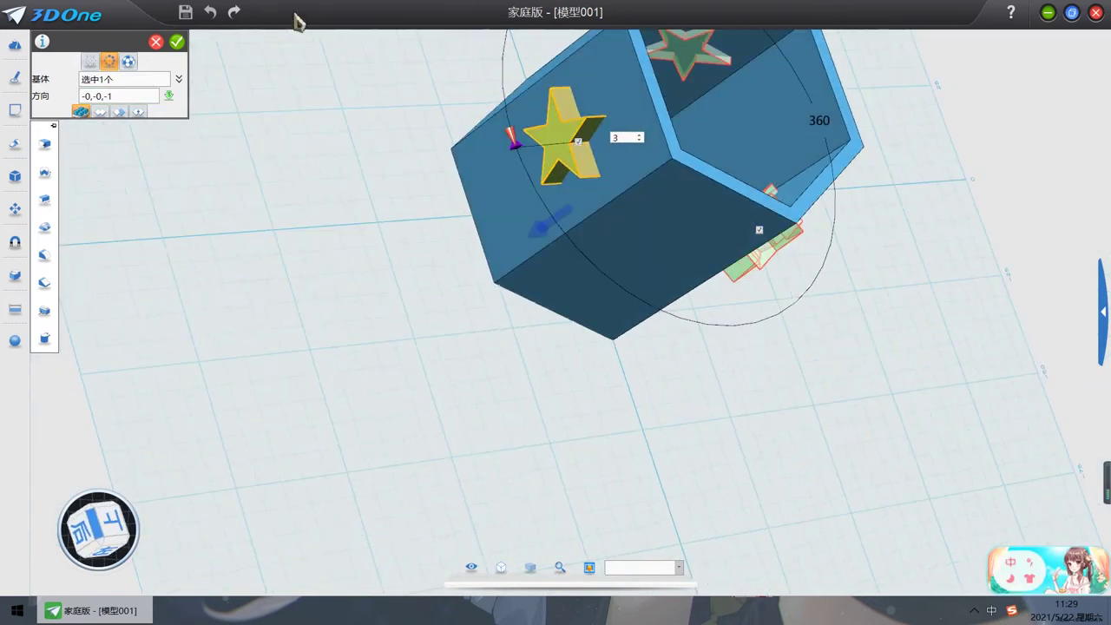
pyautogui.click(176, 41)
pyautogui.moveTo(899, 206); pyautogui.dragTo(806, 258, button='right')
pyautogui.moveTo(935, 216); pyautogui.dragTo(905, 153, button='right')
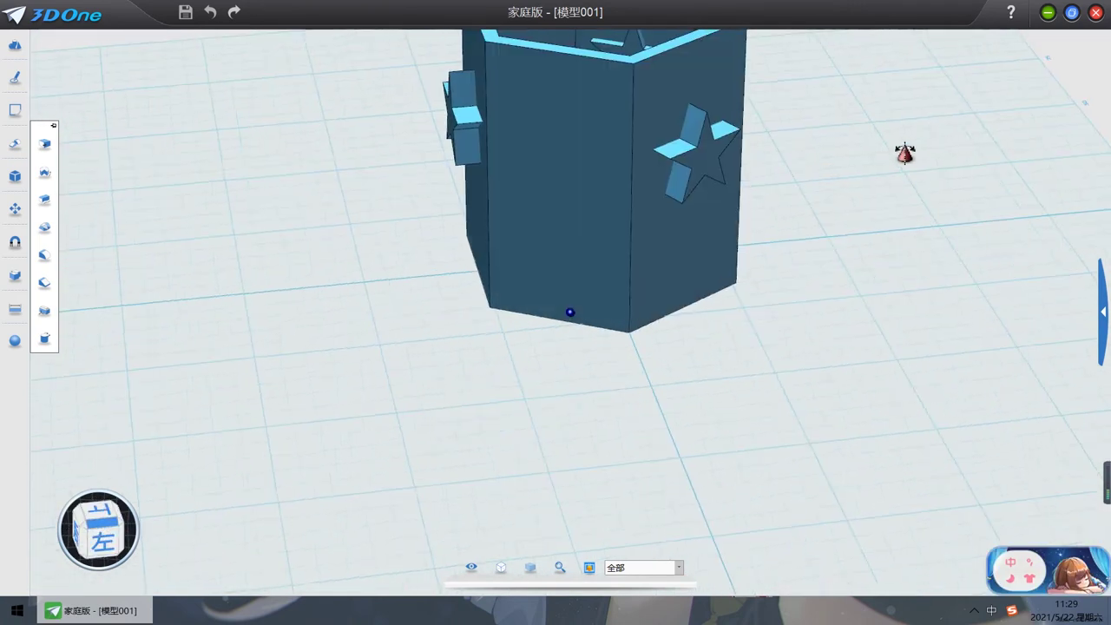
# Step: Sketch a half-heart spline through four points on the ground grid in front of the pen holder, starting at -50,50
pyautogui.click(538, 181)
pyautogui.moveTo(539, 182); pyautogui.dragTo(640, 226, button='right')
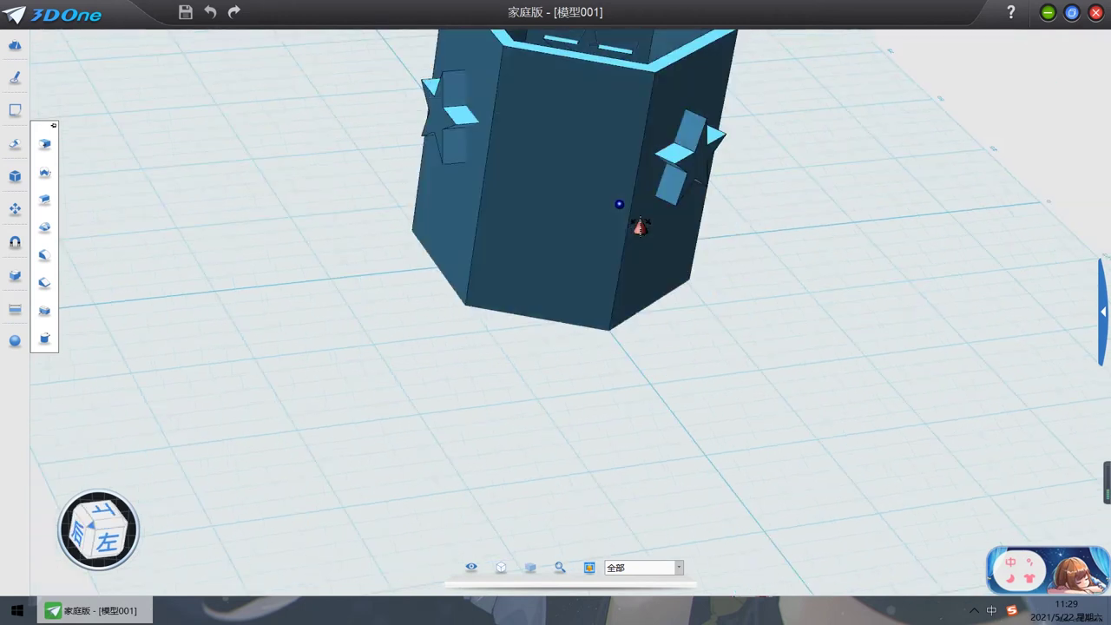
pyautogui.moveTo(525, 409); pyautogui.dragTo(440, 488, button='right')
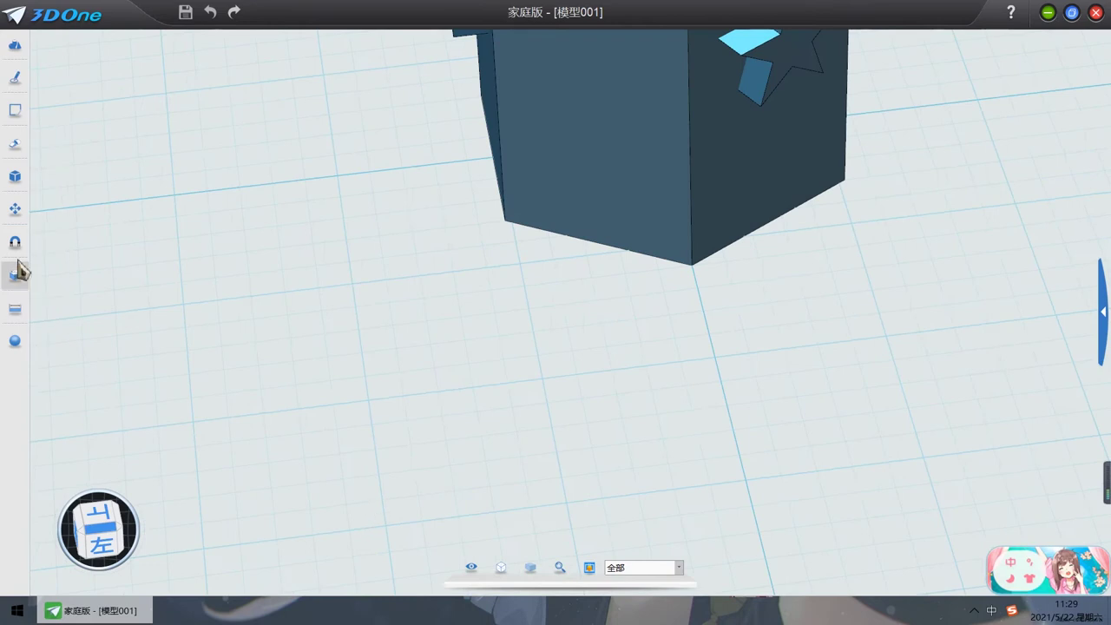
pyautogui.moveTo(18, 79)
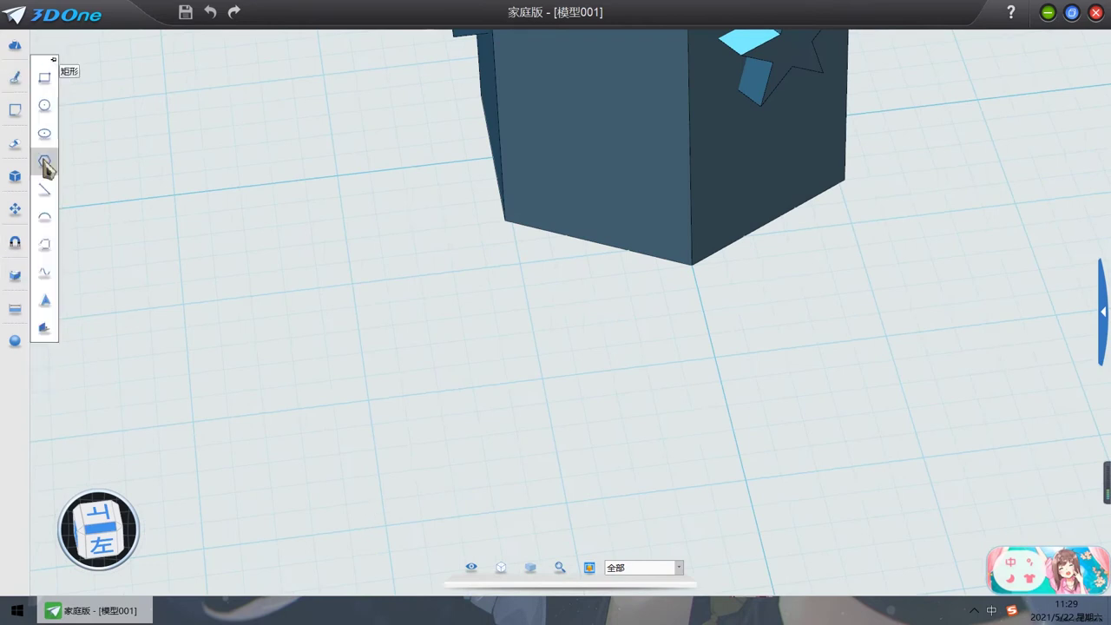
pyautogui.click(45, 278)
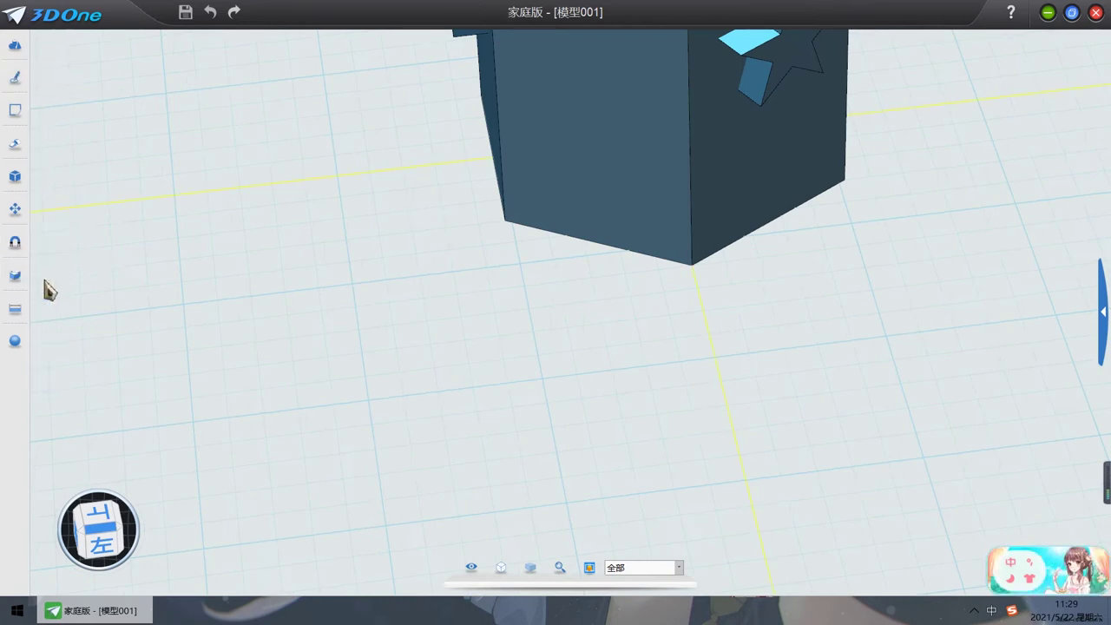
pyautogui.click(368, 401)
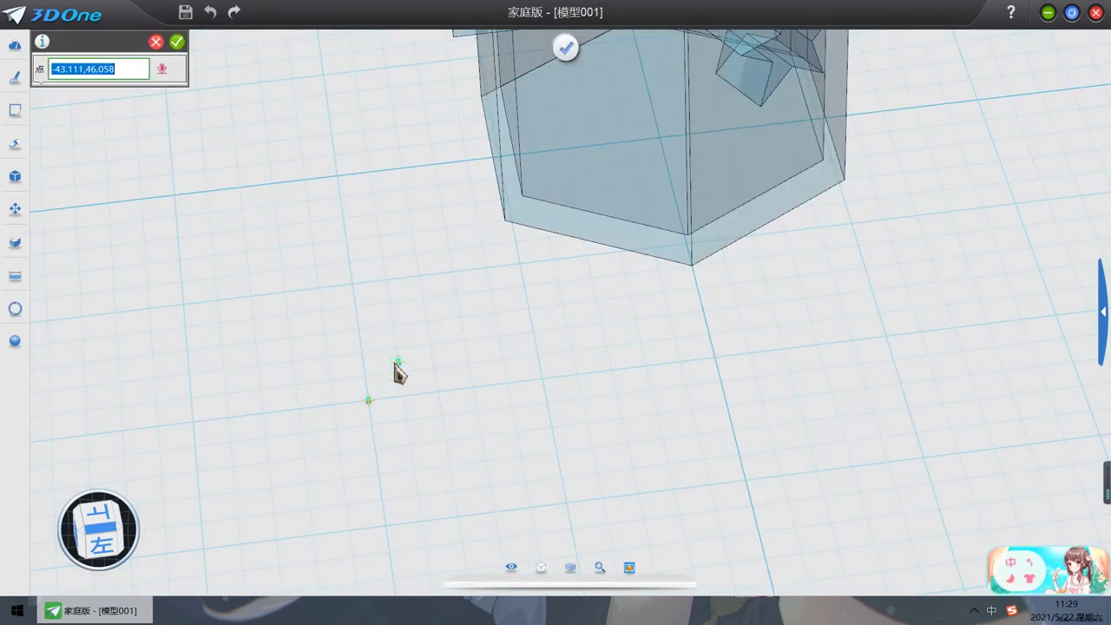
pyautogui.click(431, 344)
pyautogui.click(449, 347)
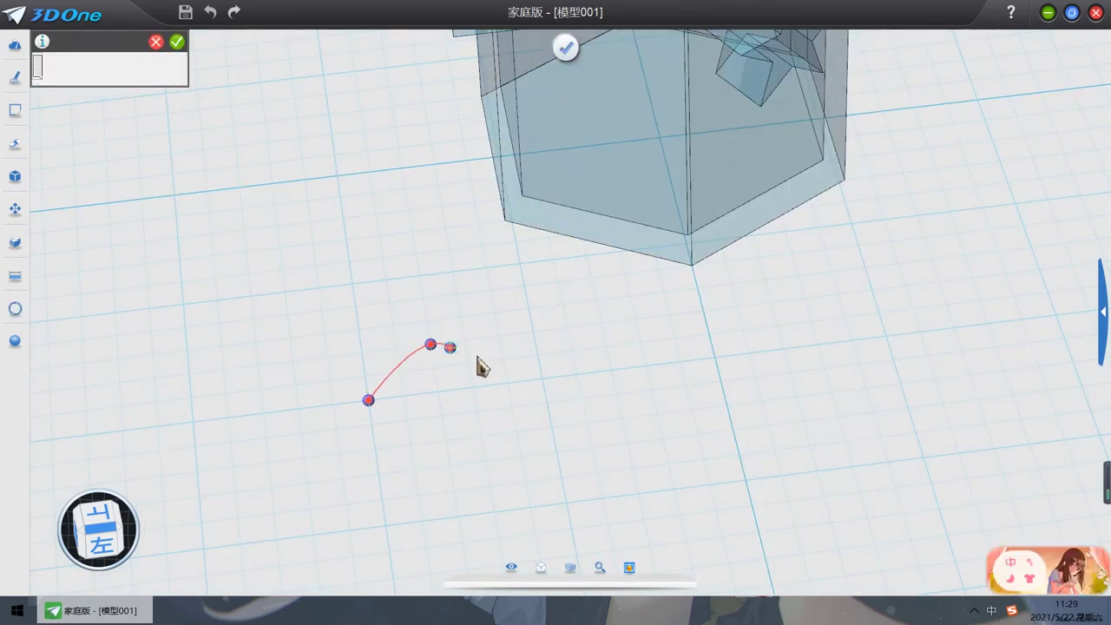
pyautogui.click(511, 406)
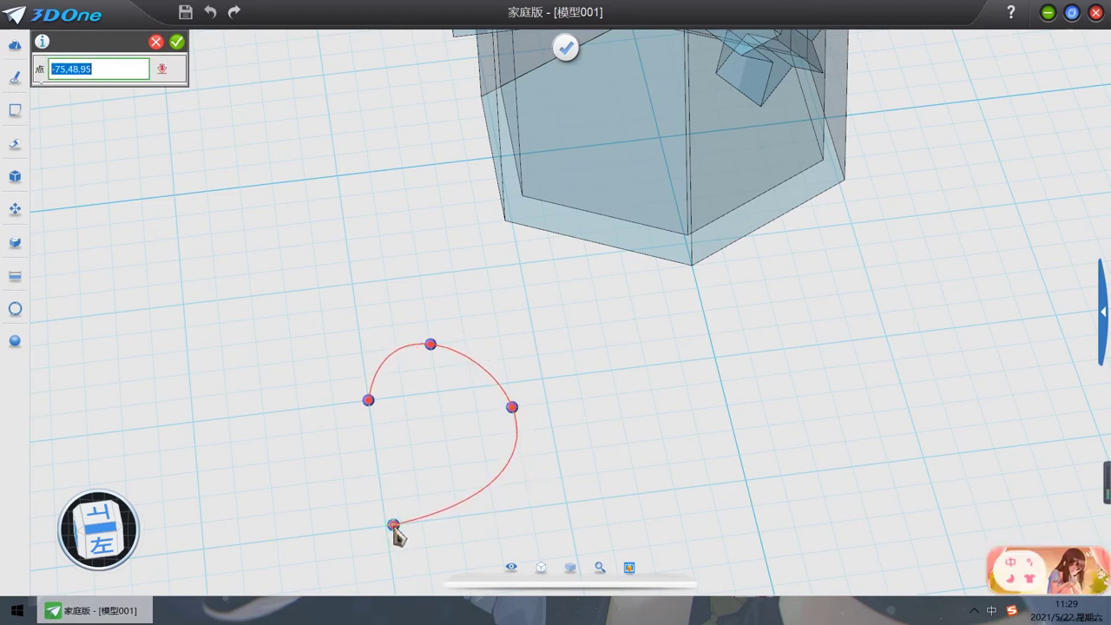
pyautogui.click(385, 525)
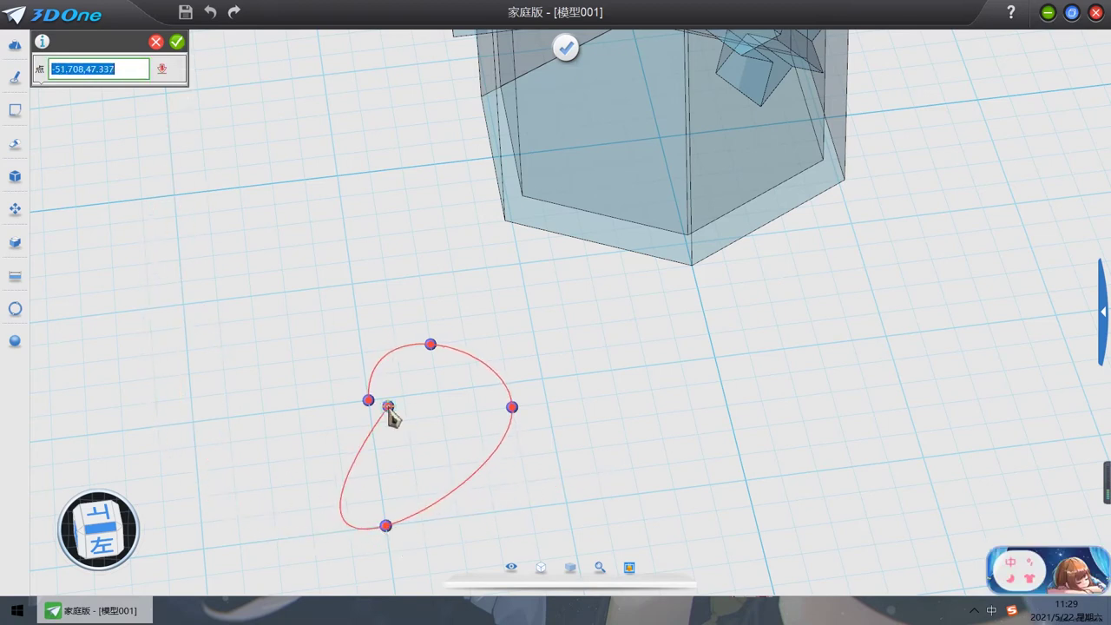
pyautogui.click(177, 42)
# Step: Reshape the half-heart spline by shifting its upper point slightly and its lower end point to -80,50, and finish the sketch
pyautogui.scroll(-2, 369, 400)
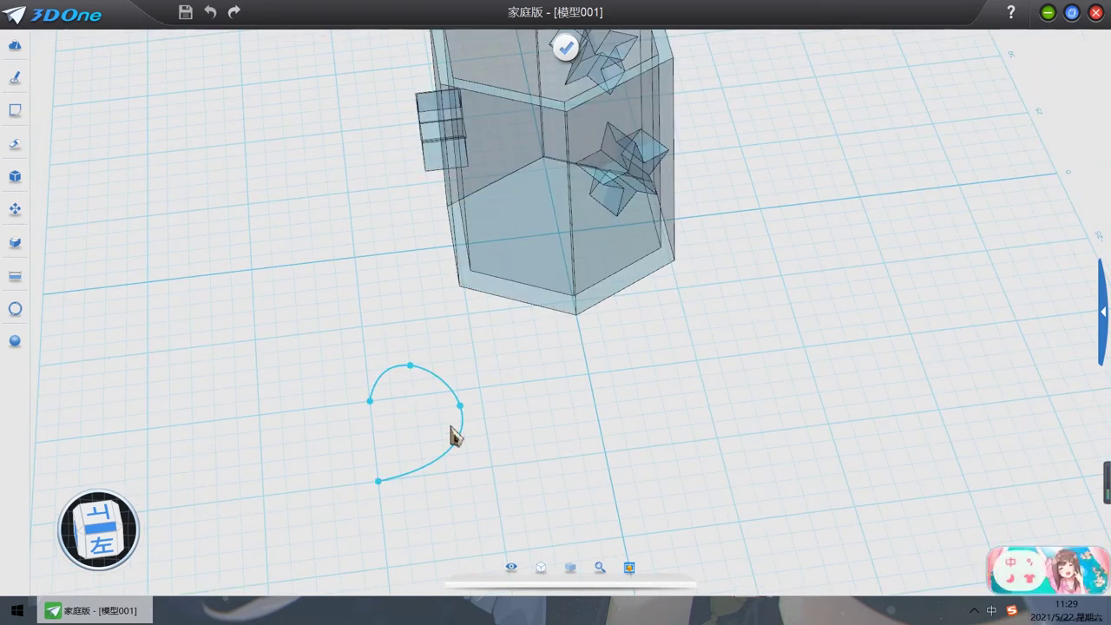
pyautogui.moveTo(413, 375)
pyautogui.mouseDown()
pyautogui.moveTo(429, 390)
pyautogui.moveTo(426, 373)
pyautogui.mouseUp()
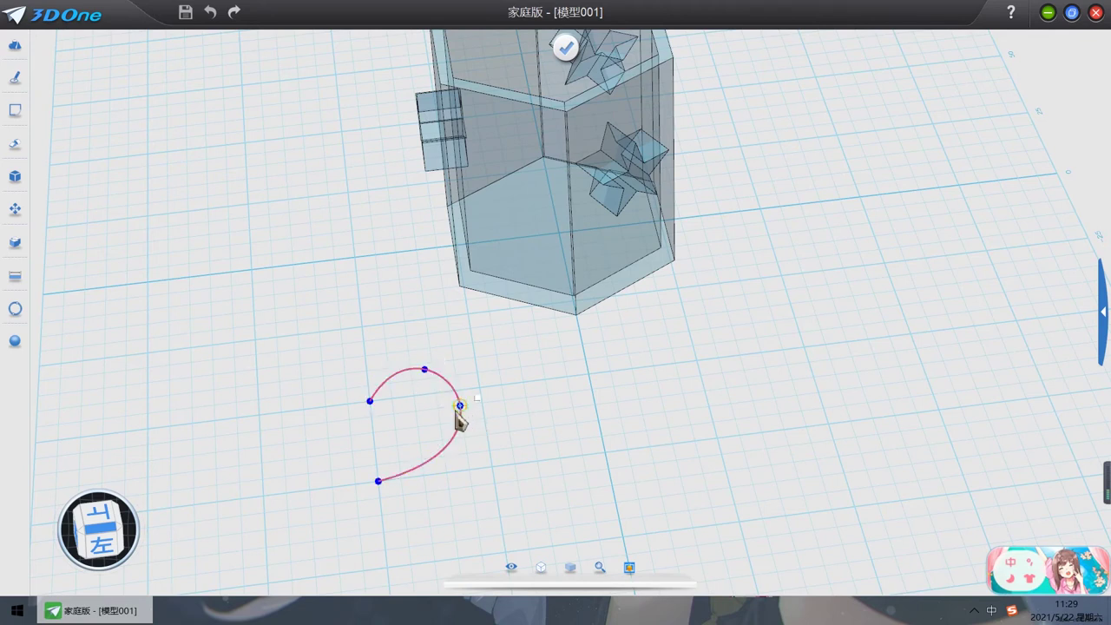
pyautogui.moveTo(379, 481); pyautogui.dragTo(380, 497)
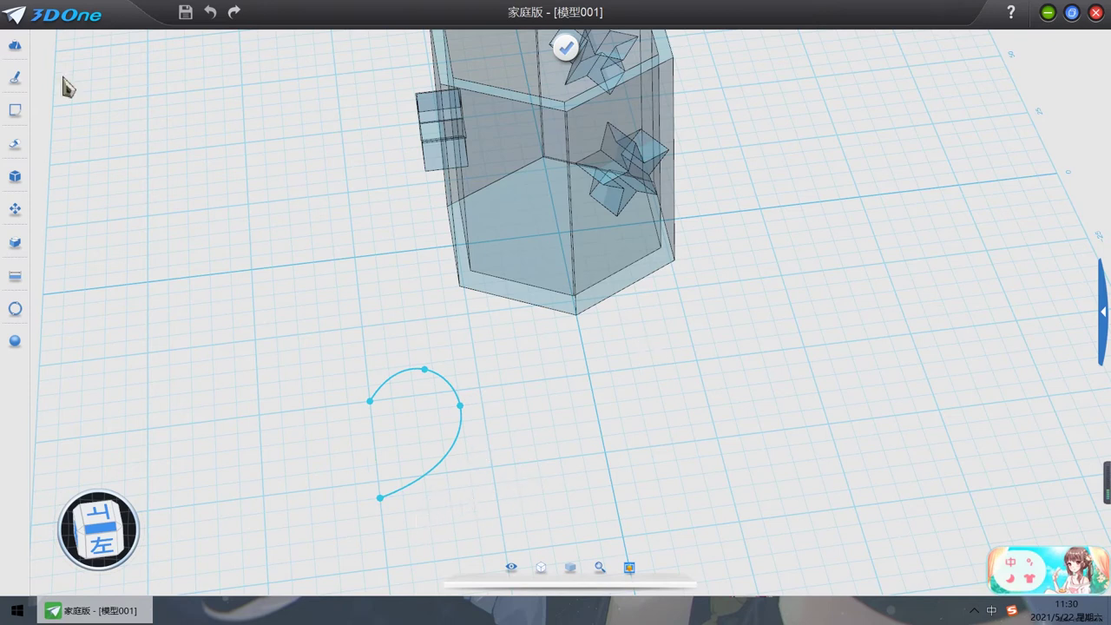
pyautogui.moveTo(16, 85)
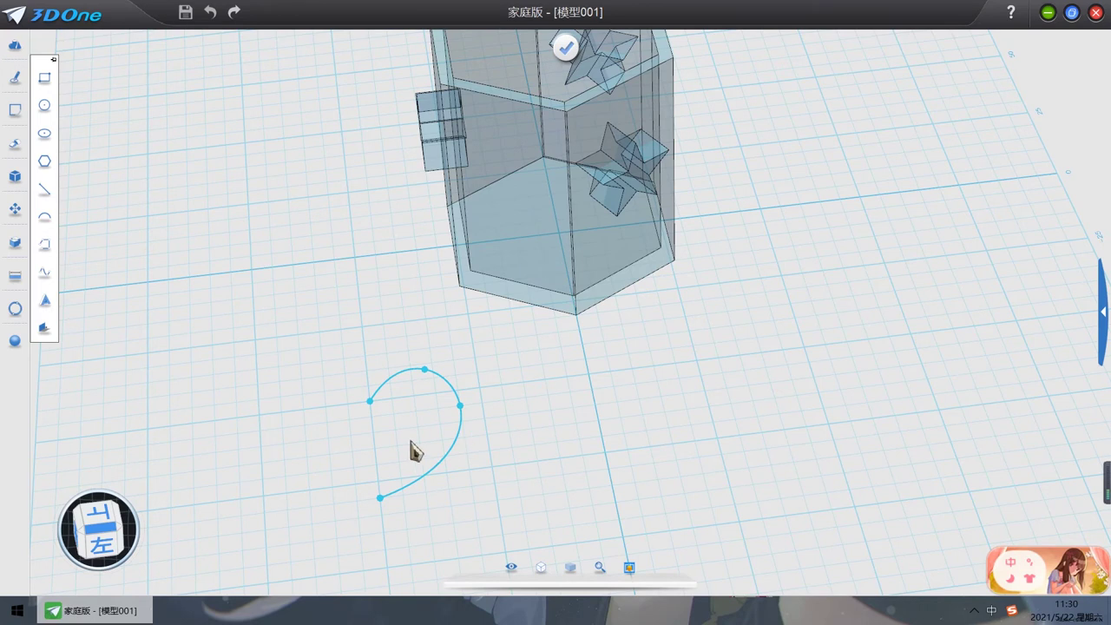
pyautogui.click(565, 48)
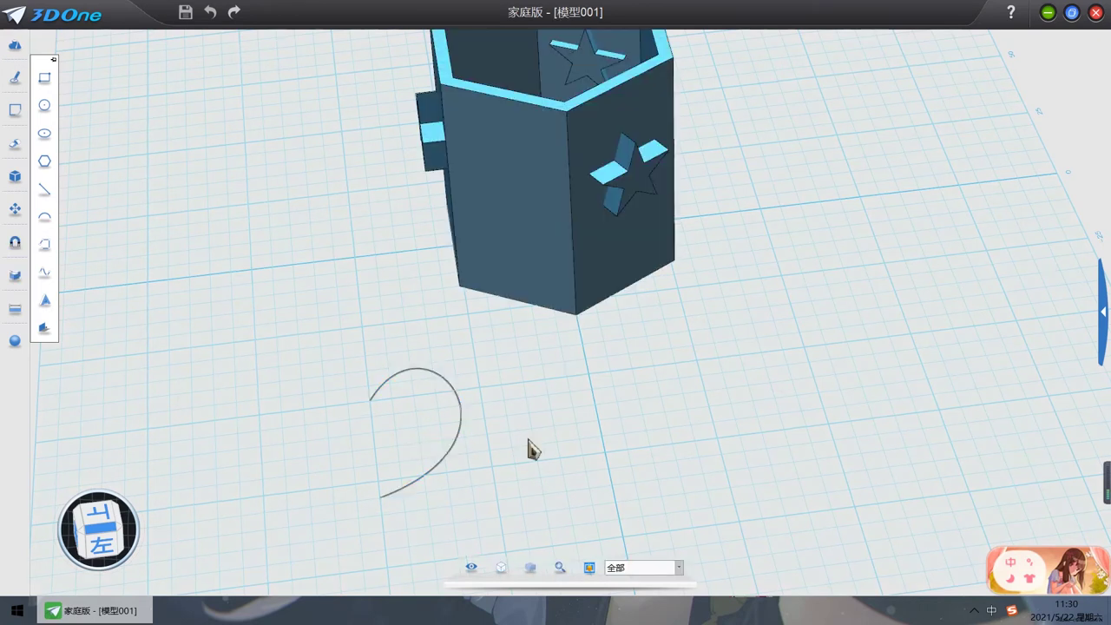
# Step: Return to the half-heart sketch and close it with a straight 30 mm line from -50,50 to -80,50, and finish the sketch
pyautogui.click(211, 11)
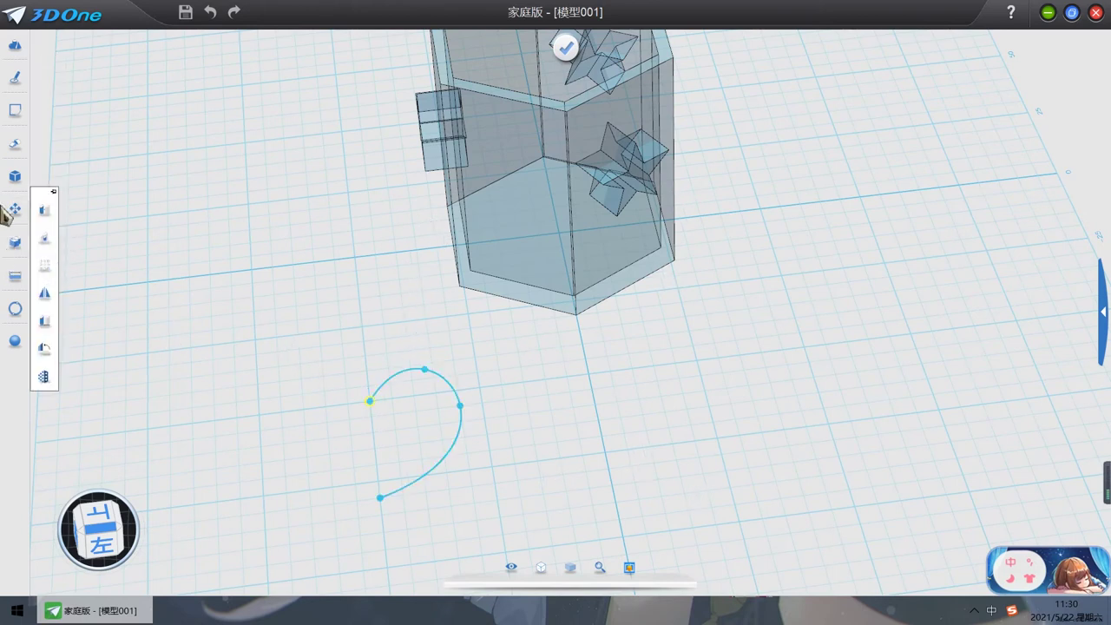
pyautogui.moveTo(13, 121)
pyautogui.moveTo(15, 78)
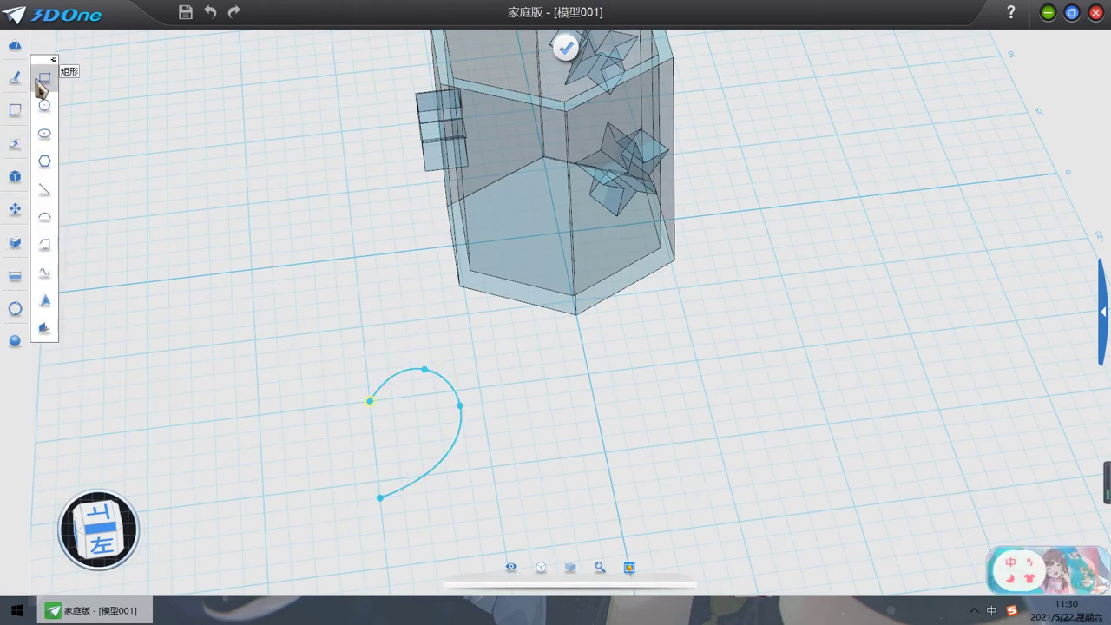
pyautogui.click(48, 187)
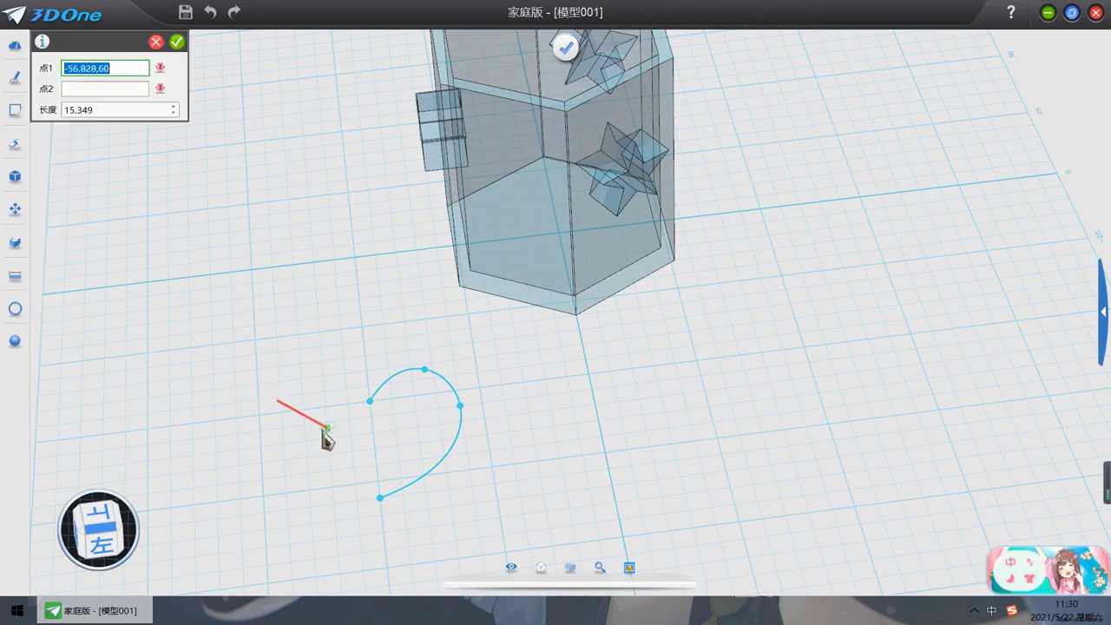
pyautogui.click(370, 402)
pyautogui.click(380, 497)
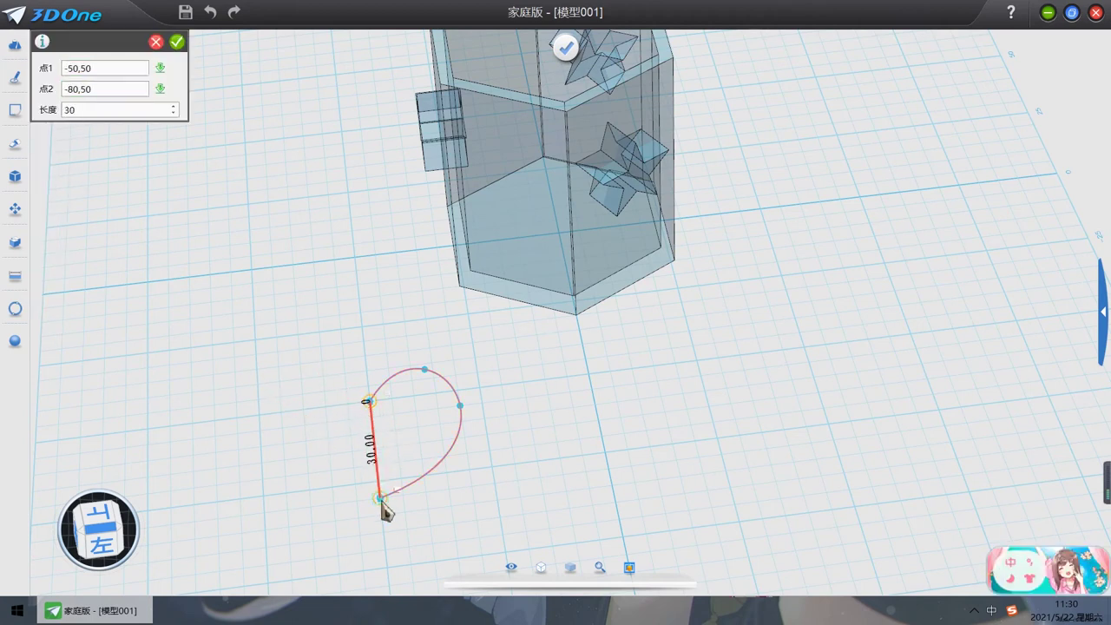
pyautogui.click(177, 41)
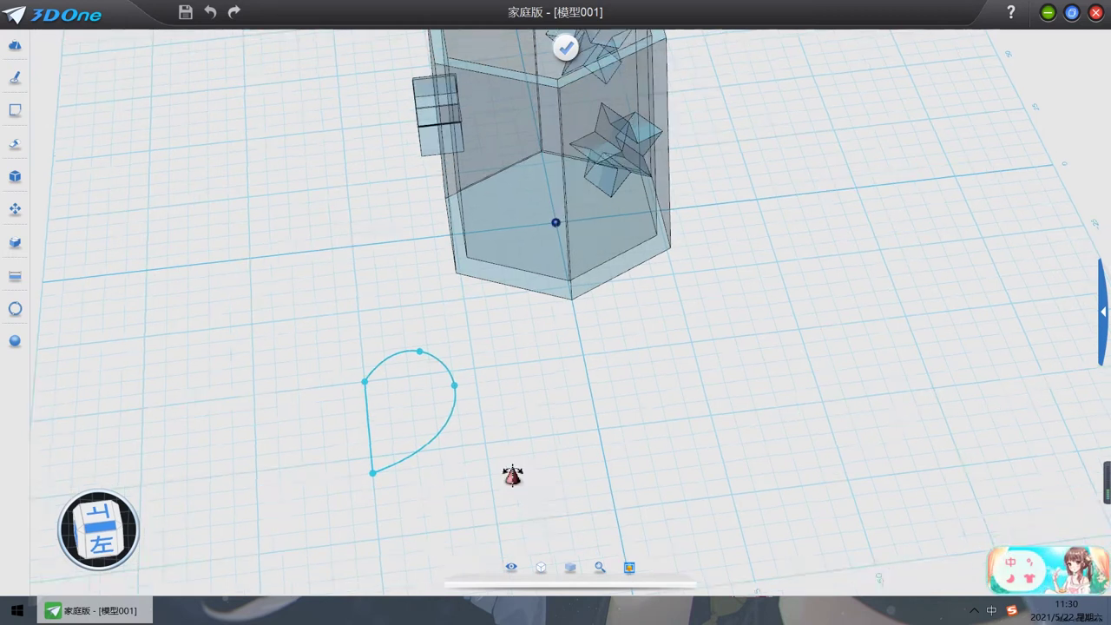
pyautogui.moveTo(509, 471); pyautogui.dragTo(474, 474, button='right')
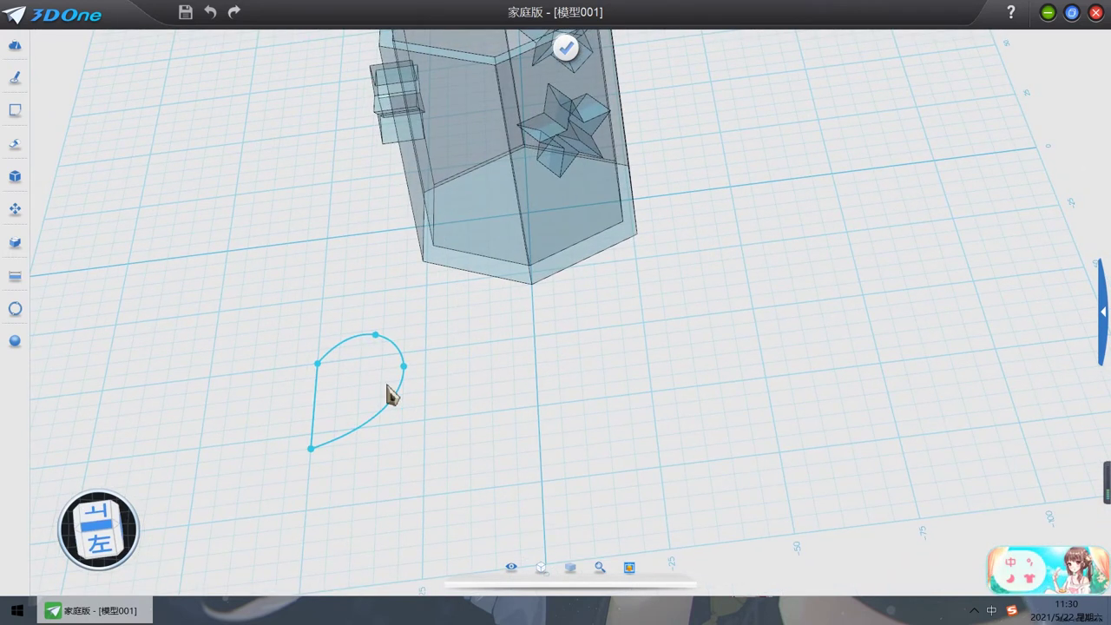
pyautogui.click(565, 47)
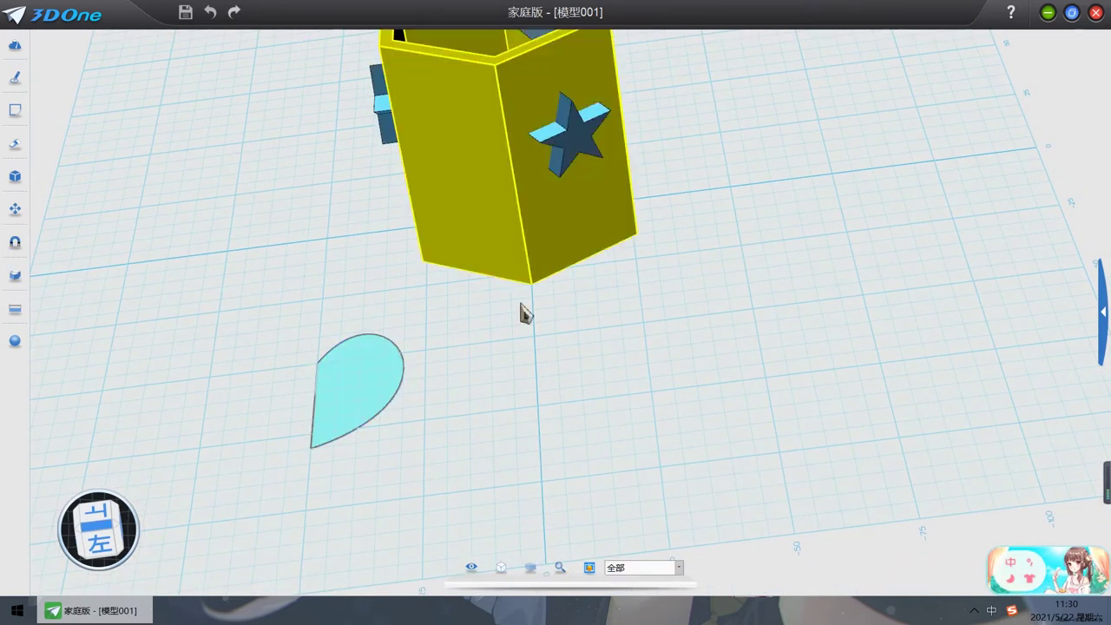
# Step: Mirror the half-heart sketch about a line through two points on its straight edge, -60.196,50,0 and -74.909,50,0
pyautogui.moveTo(355, 463)
pyautogui.mouseDown(button='right')
pyautogui.moveTo(412, 463)
pyautogui.moveTo(397, 469)
pyautogui.moveTo(364, 433)
pyautogui.mouseUp(button='right')
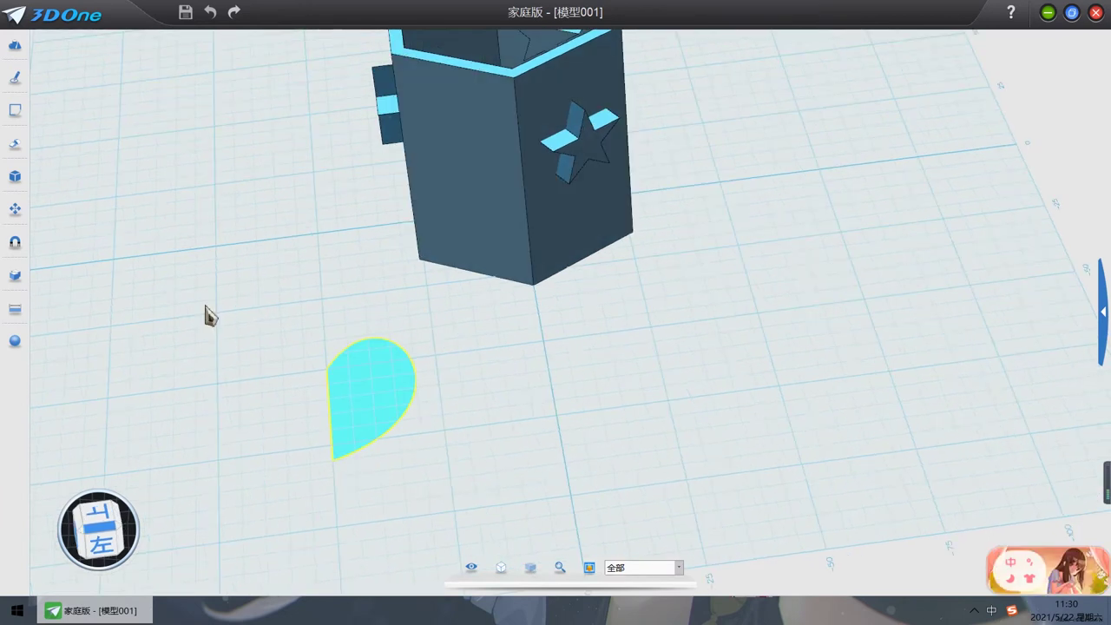
pyautogui.click(15, 77)
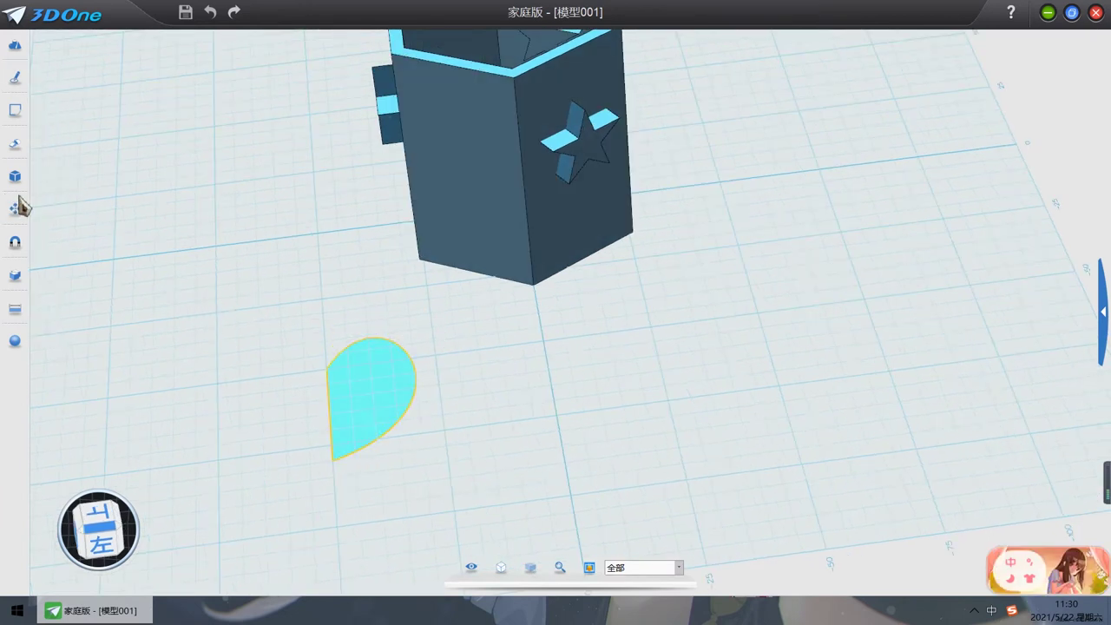
pyautogui.moveTo(25, 222)
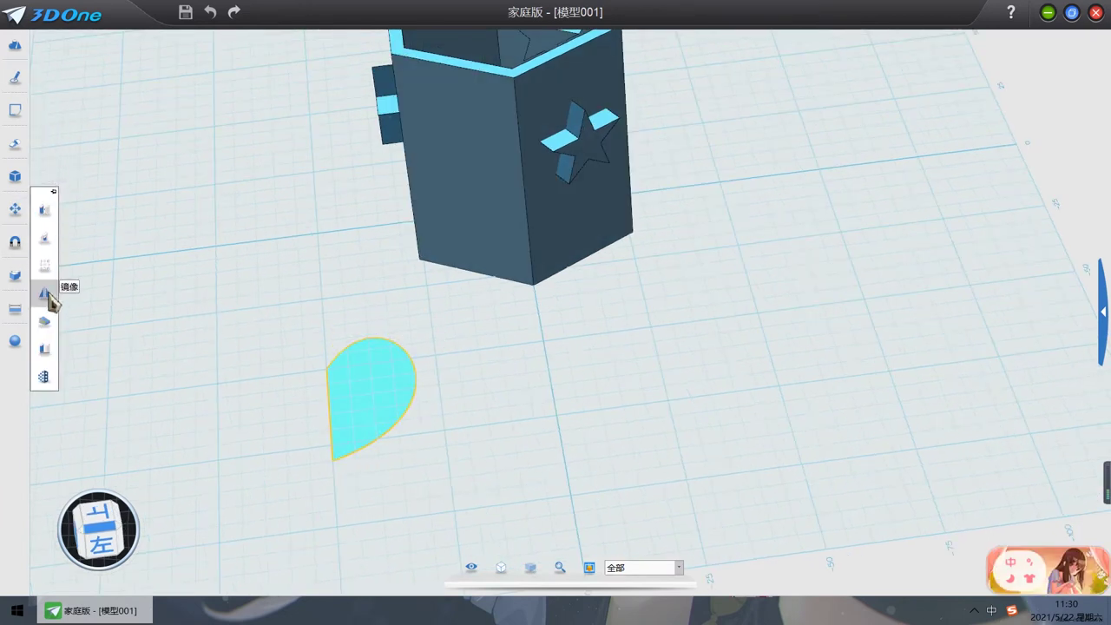
pyautogui.click(49, 296)
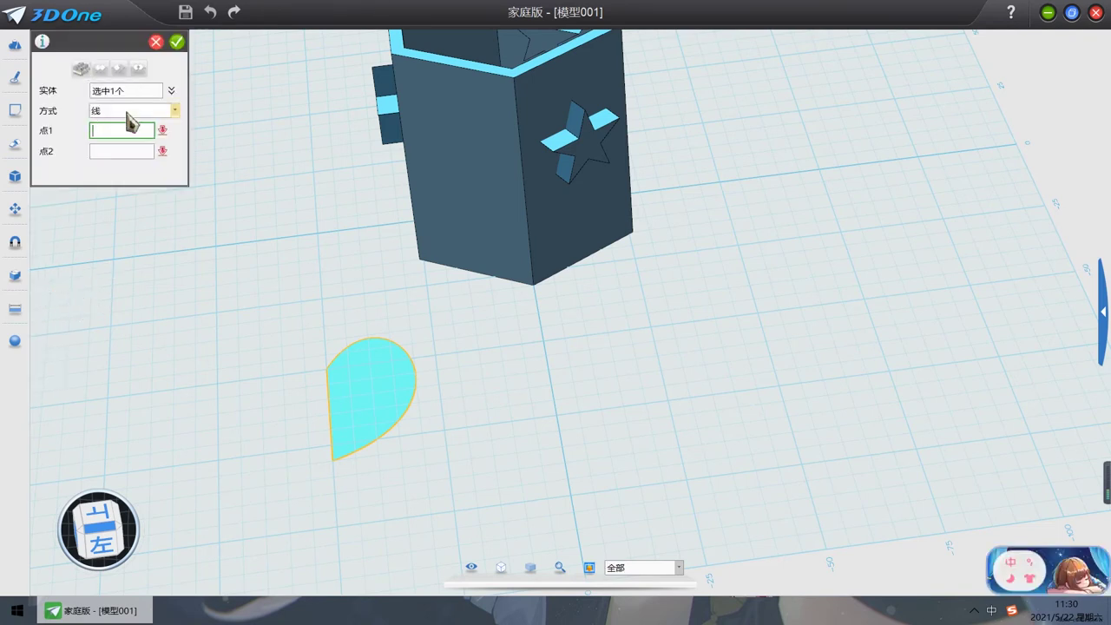
pyautogui.click(331, 405)
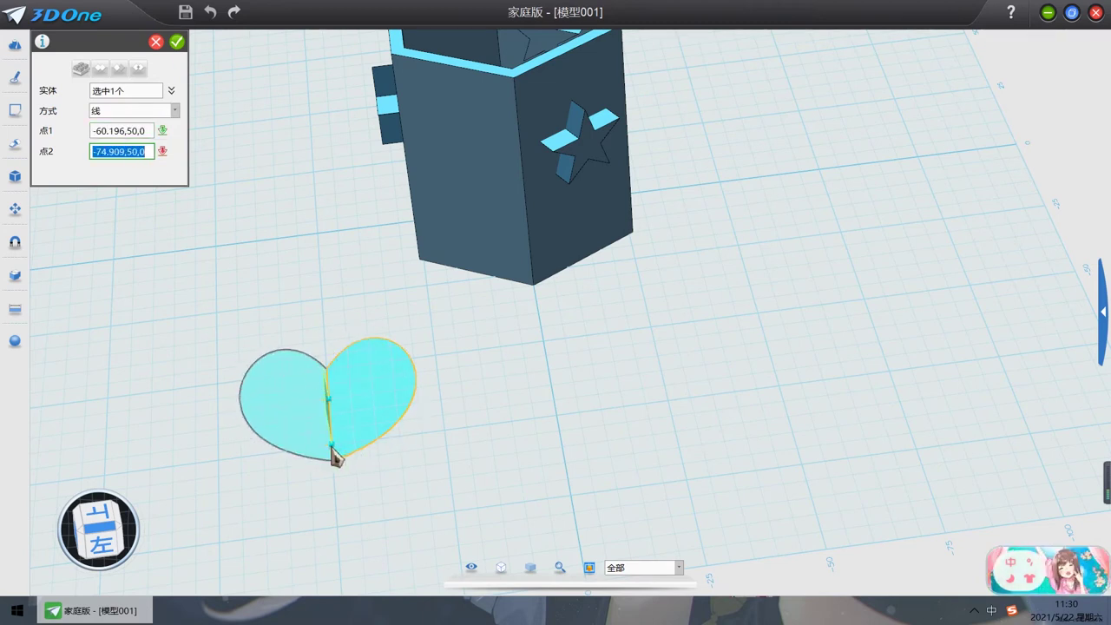
pyautogui.click(333, 450)
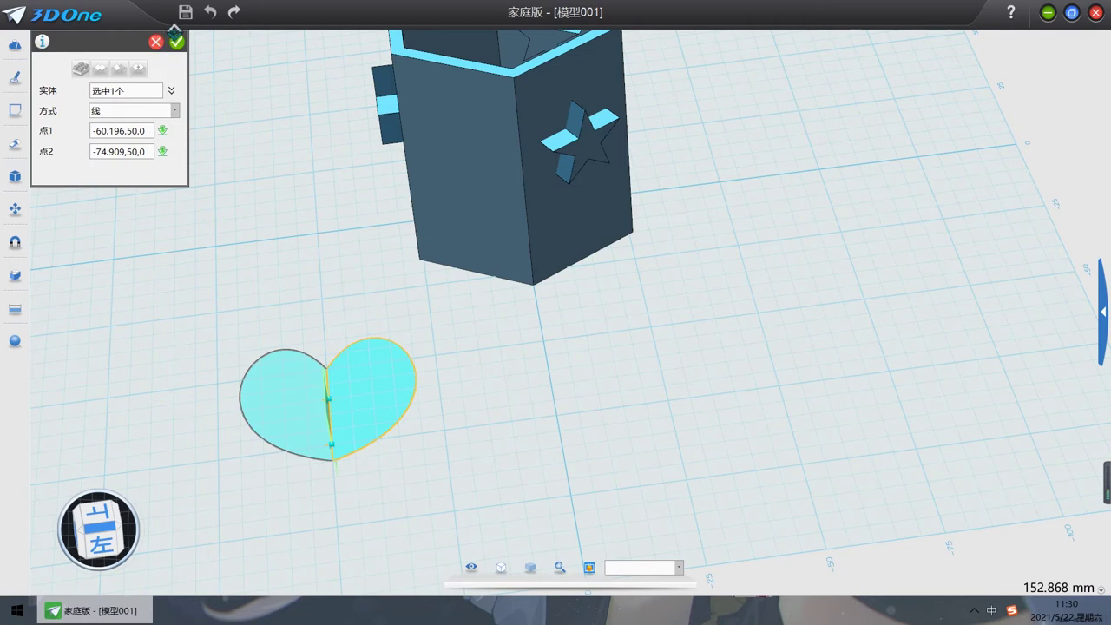
pyautogui.click(178, 42)
pyautogui.moveTo(489, 380); pyautogui.dragTo(499, 408, button='right')
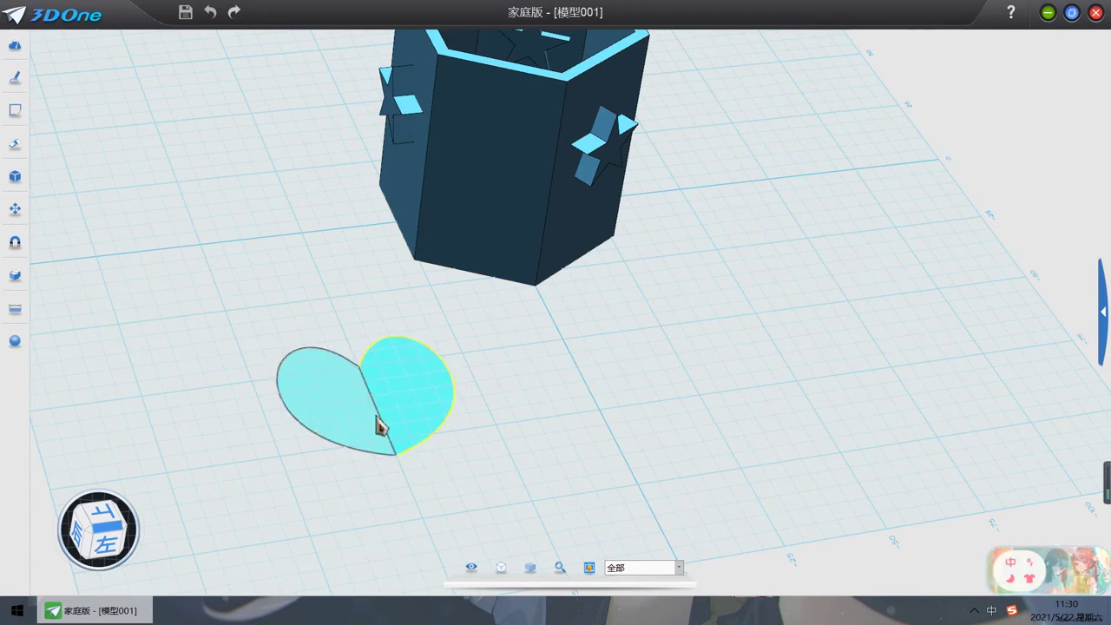
pyautogui.moveTo(524, 437); pyautogui.dragTo(504, 461, button='right')
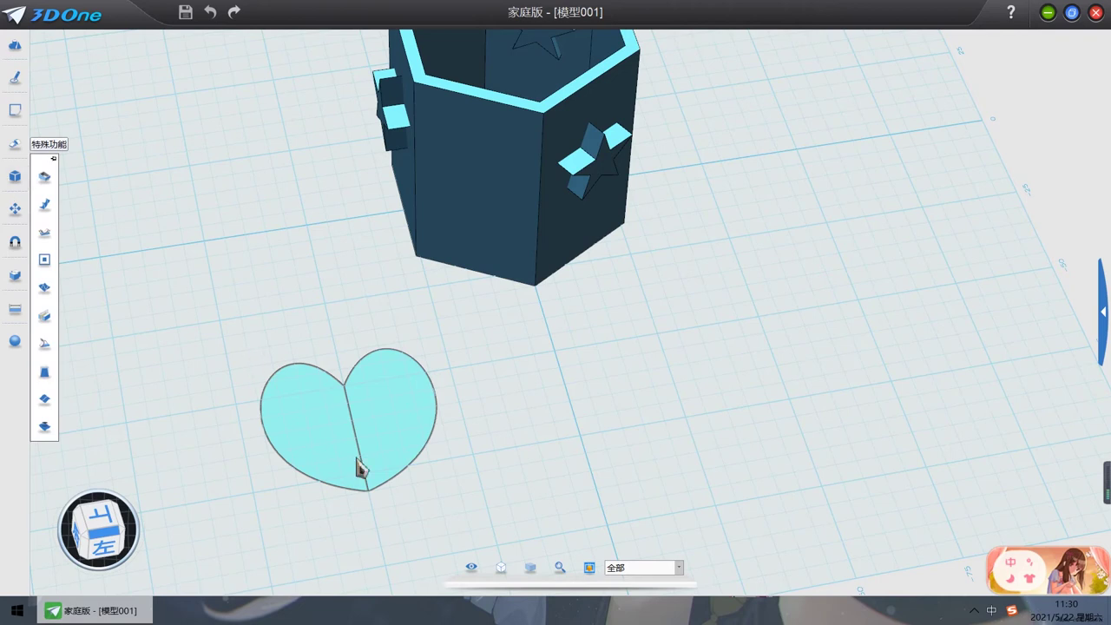
pyautogui.click(17, 48)
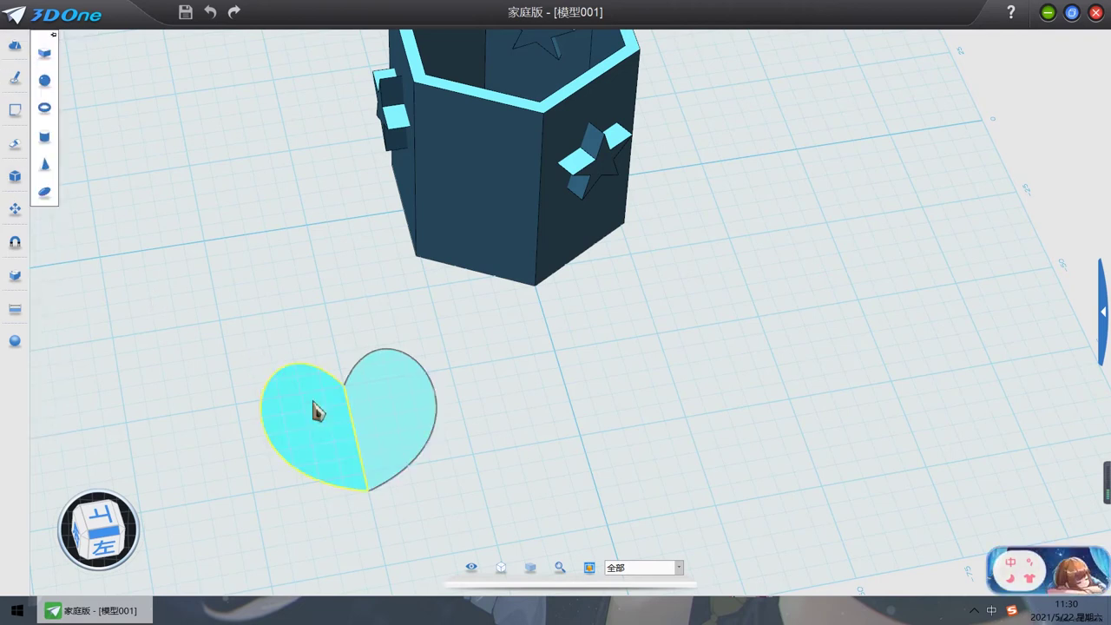
pyautogui.click(15, 243)
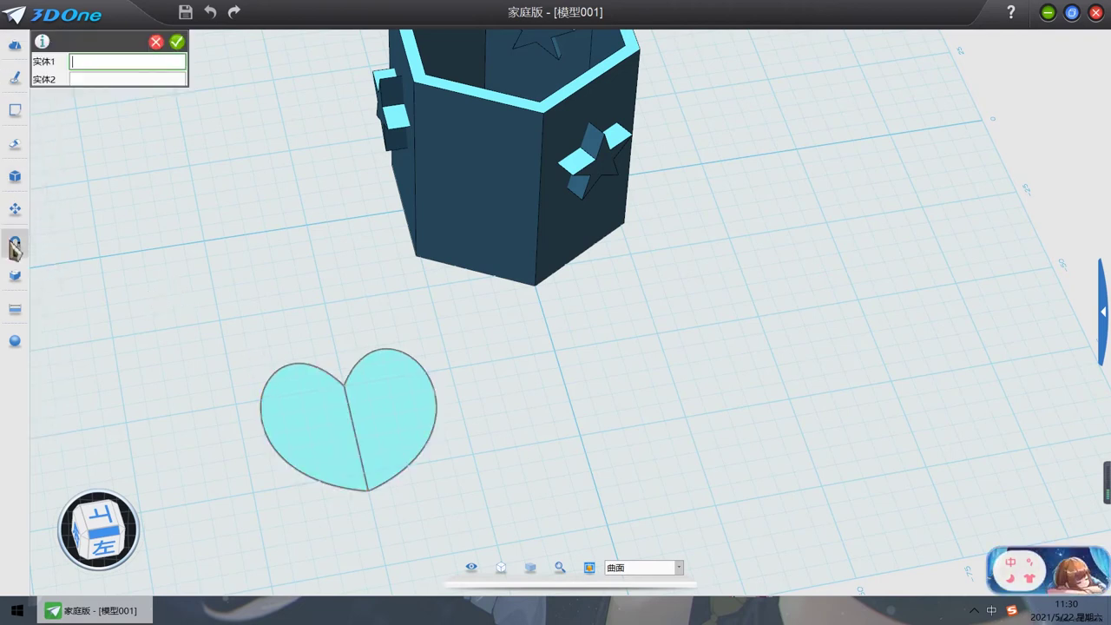
pyautogui.click(154, 44)
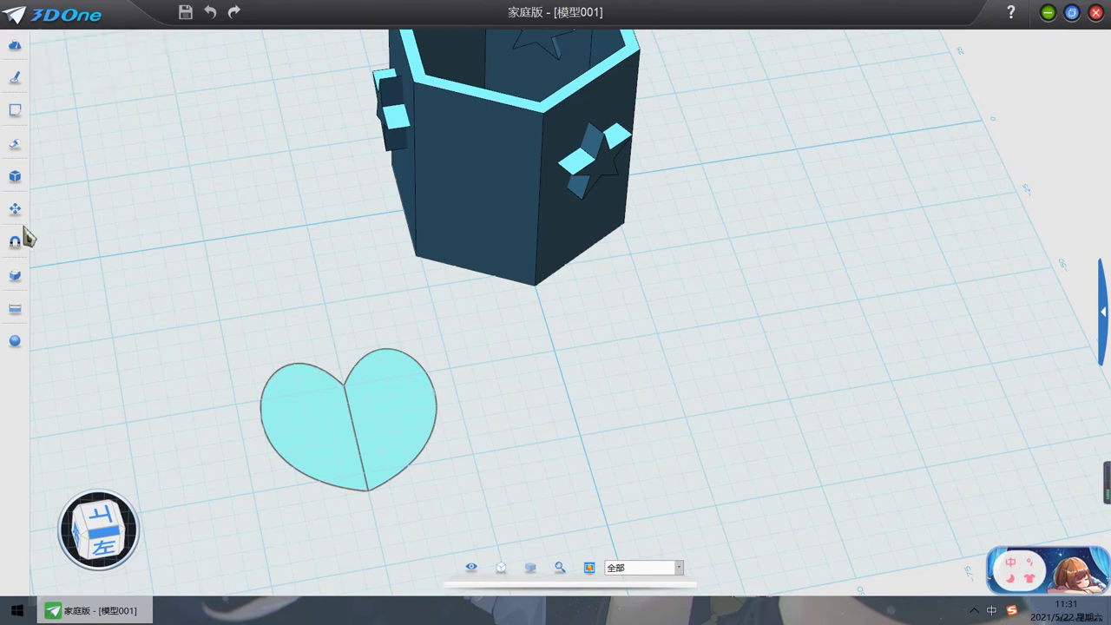
pyautogui.click(15, 276)
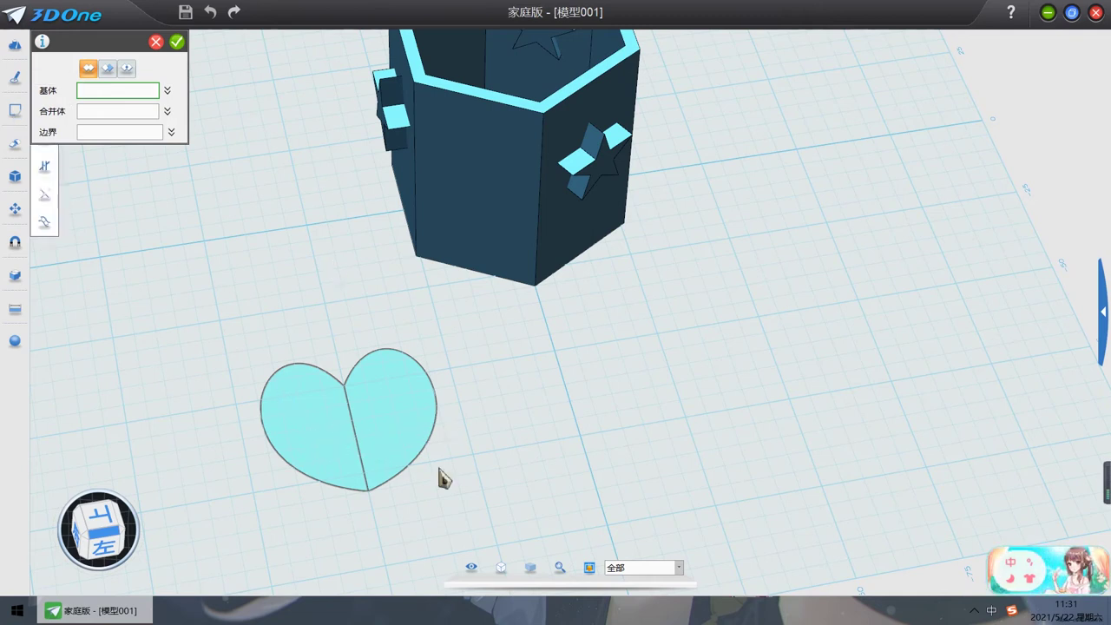
pyautogui.moveTo(440, 477); pyautogui.dragTo(529, 425, button='right')
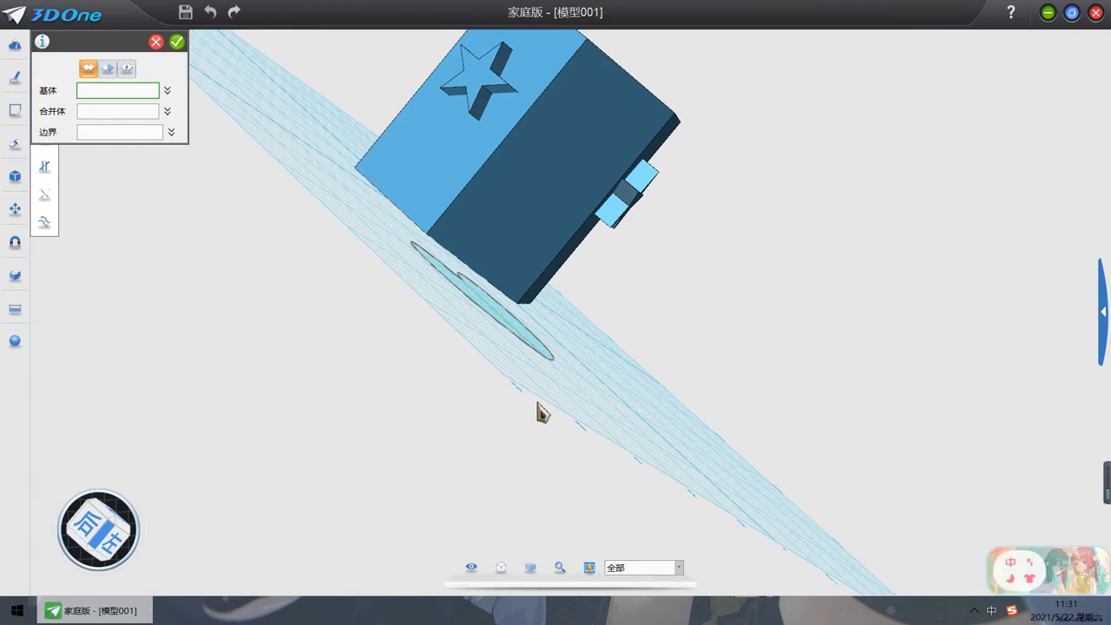
pyautogui.moveTo(543, 413); pyautogui.dragTo(621, 355, button='right')
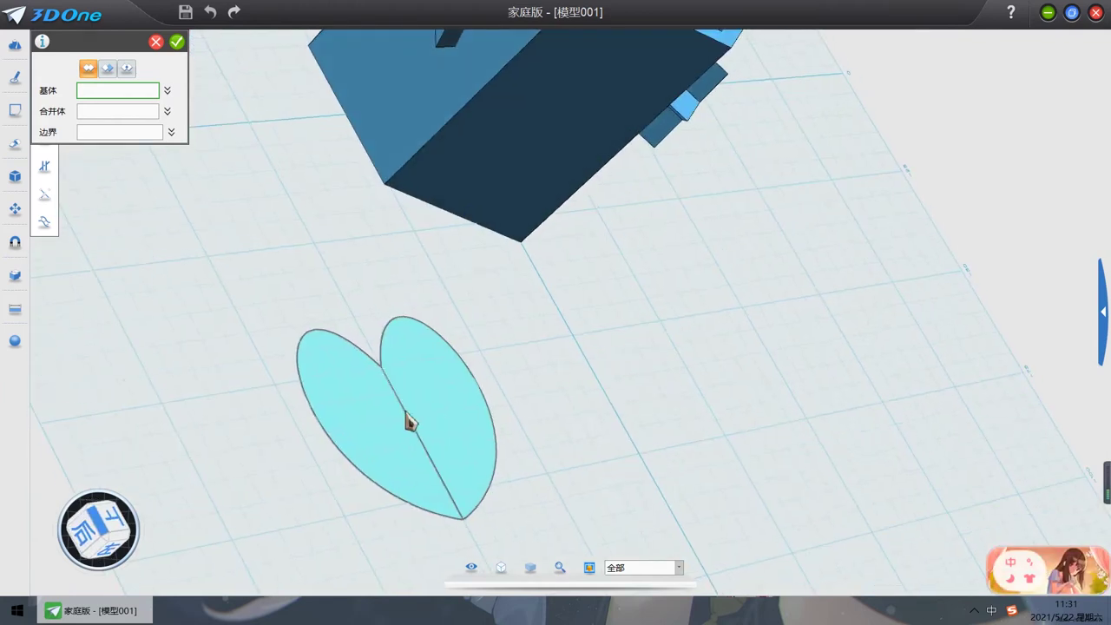
pyautogui.moveTo(564, 423); pyautogui.dragTo(471, 411, button='right')
pyautogui.moveTo(357, 431); pyautogui.dragTo(419, 438)
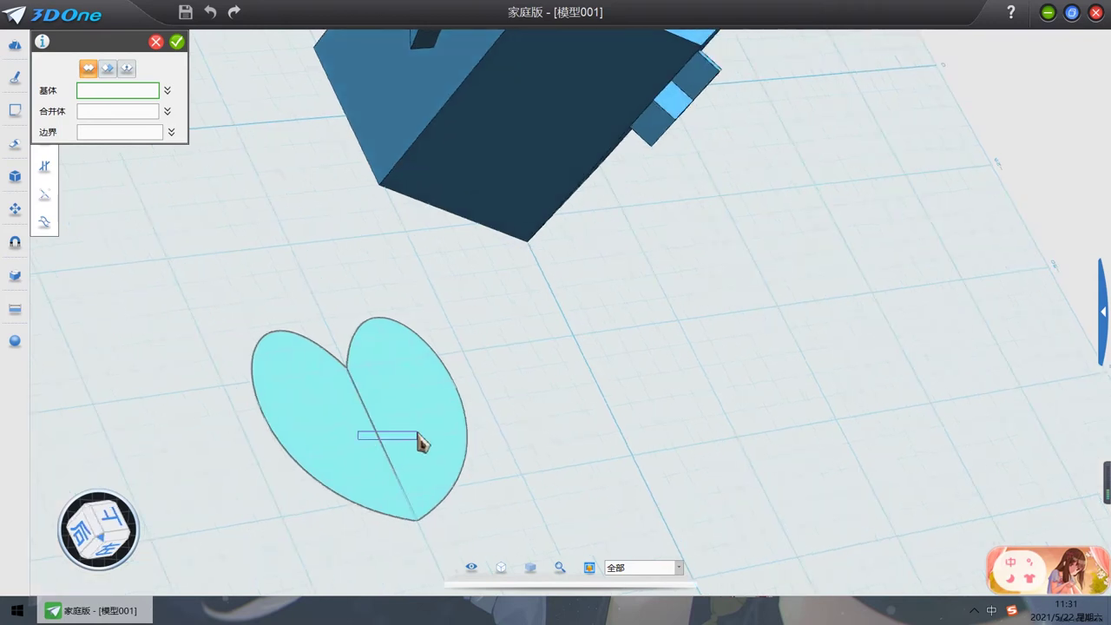
pyautogui.click(156, 42)
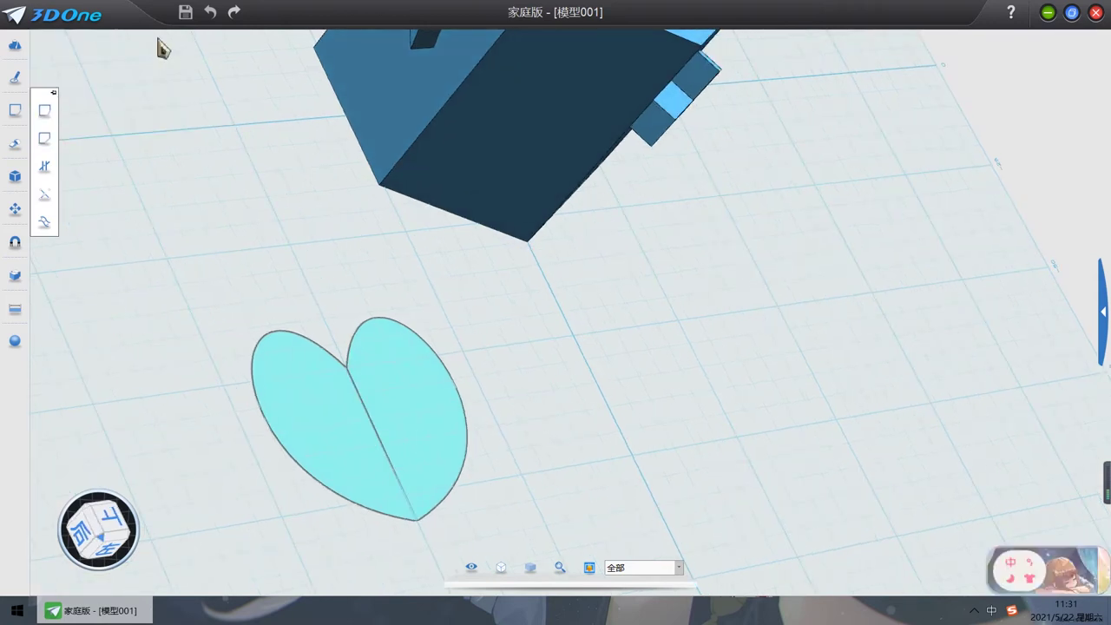
# Step: Extrude the left half of the heart sketch by -10 mm so that it rises above the grid
pyautogui.click(363, 464)
pyautogui.click(14, 144)
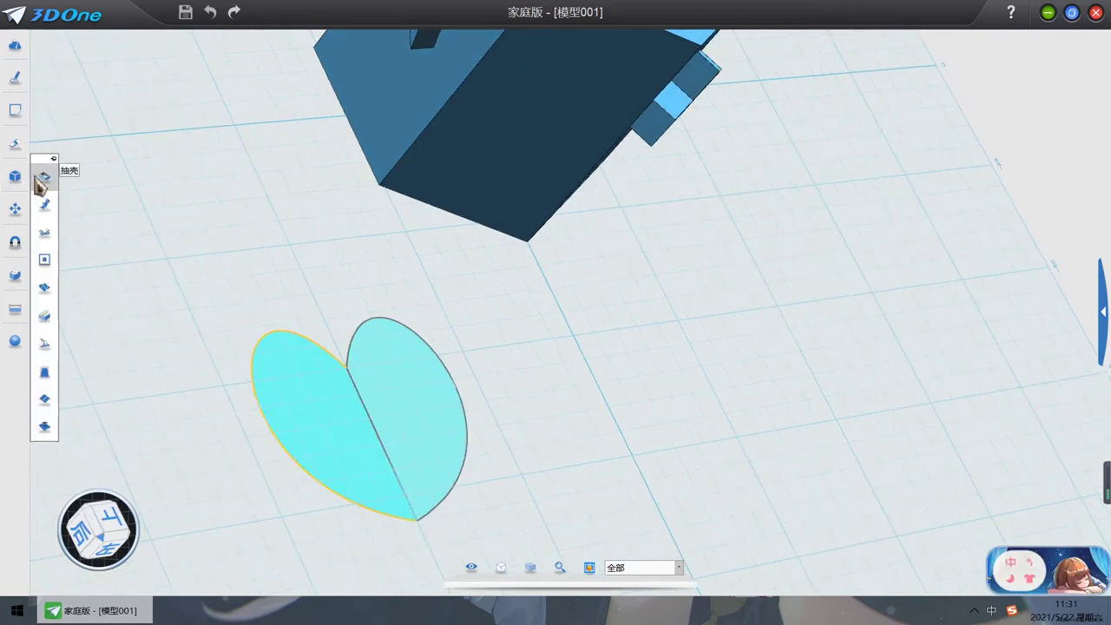
pyautogui.click(41, 145)
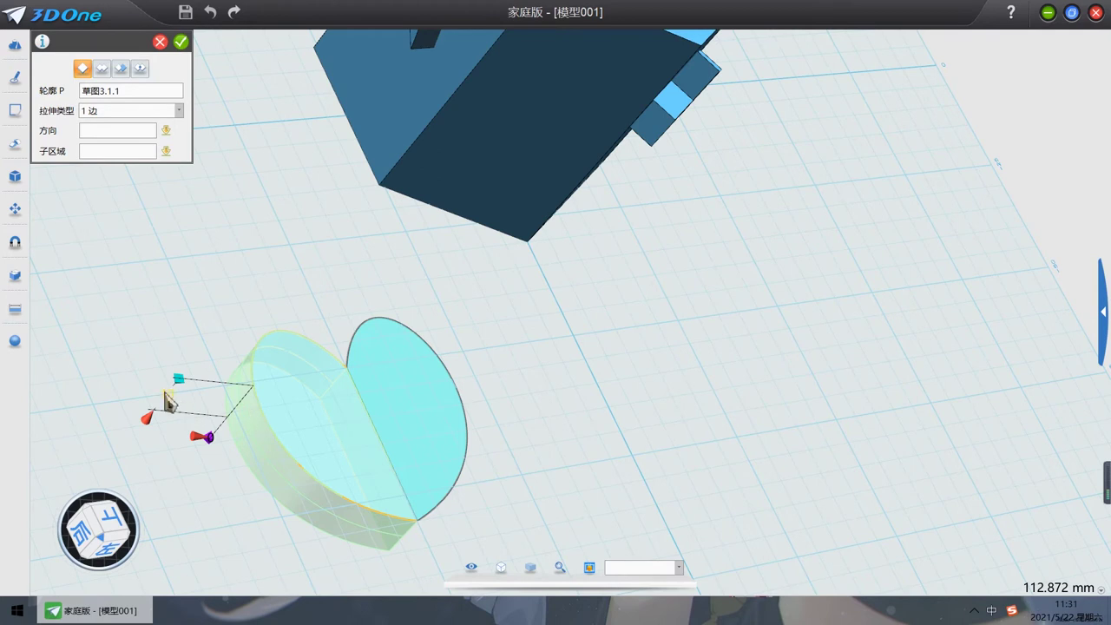
pyautogui.click(166, 393)
pyautogui.write('-10')
pyautogui.press('Return')
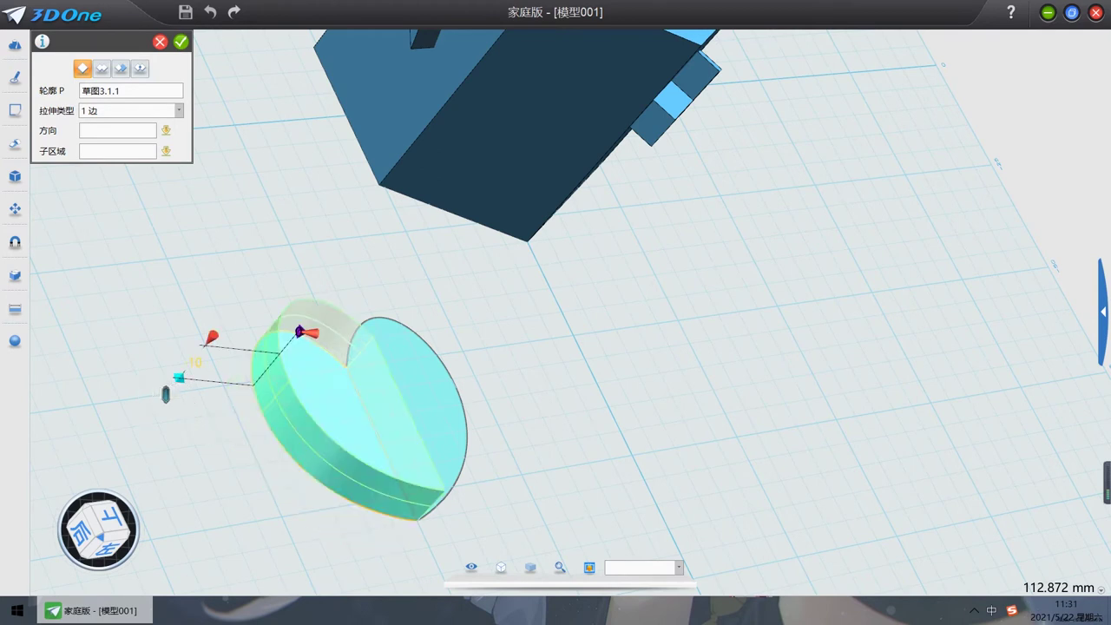
pyautogui.moveTo(638, 473); pyautogui.dragTo(584, 469, button='right')
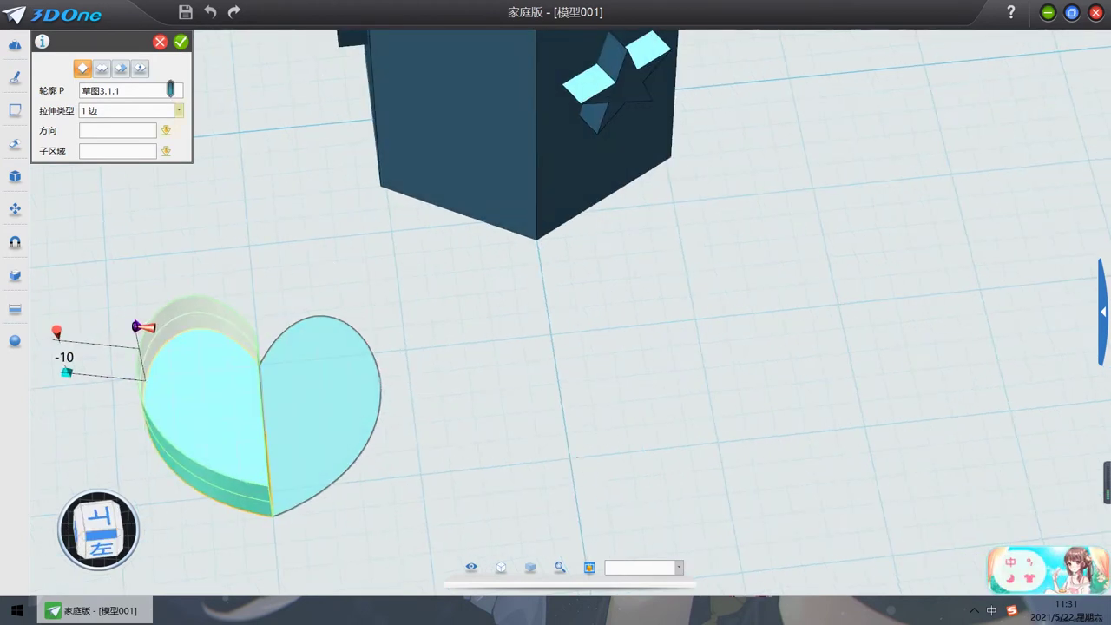
pyautogui.click(180, 42)
# Step: Extrude the right half of the heart sketch by 10 mm, one-sided, beside the extruded left half
pyautogui.click(308, 405)
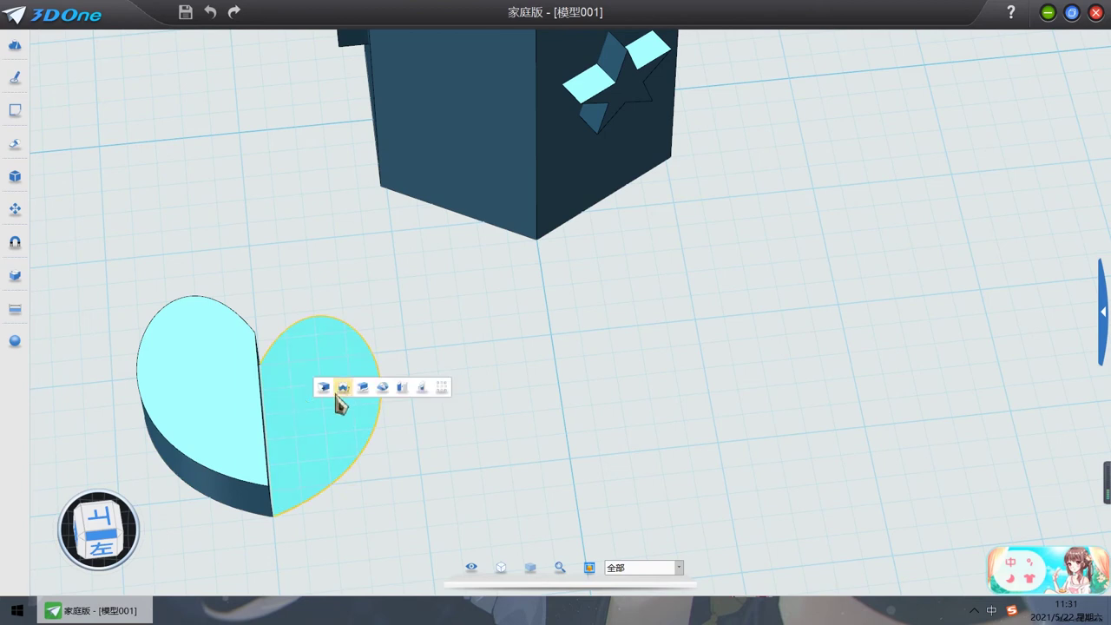
pyautogui.click(323, 388)
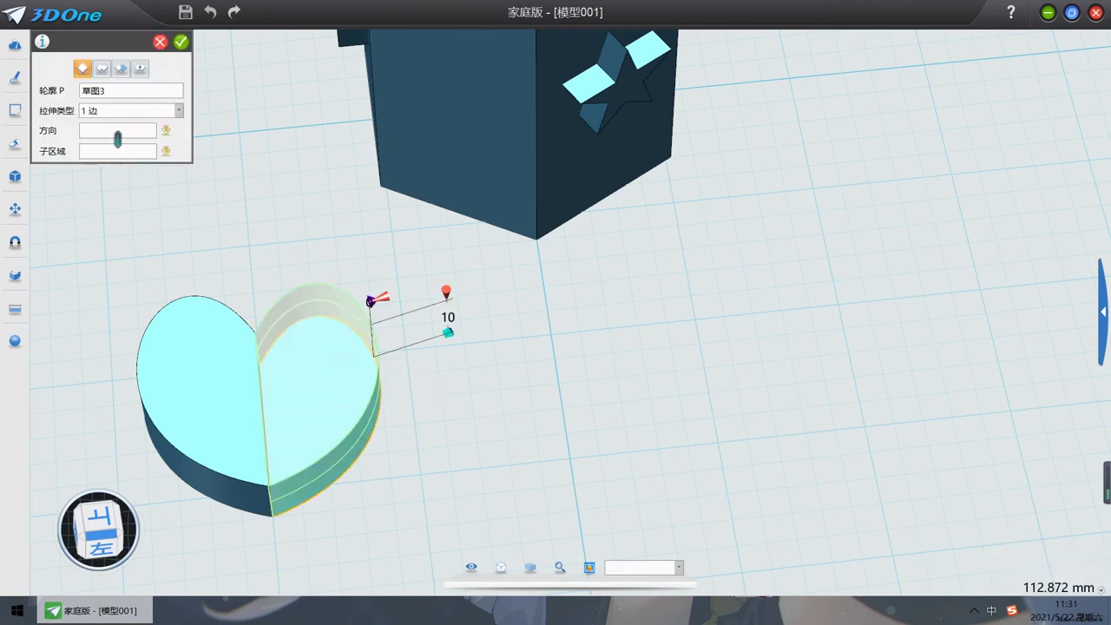
pyautogui.click(180, 42)
# Step: Combine the two heart halves into one solid by addition, with the left half as base and the right half as merging body
pyautogui.moveTo(441, 399); pyautogui.dragTo(474, 391, button='right')
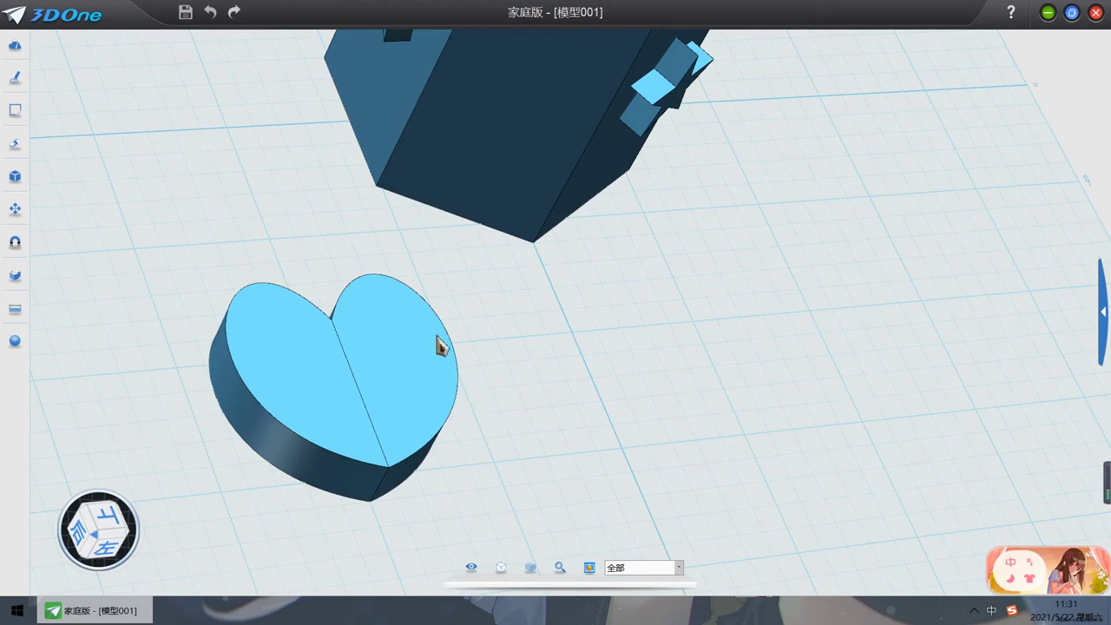
pyautogui.click(15, 275)
pyautogui.click(305, 369)
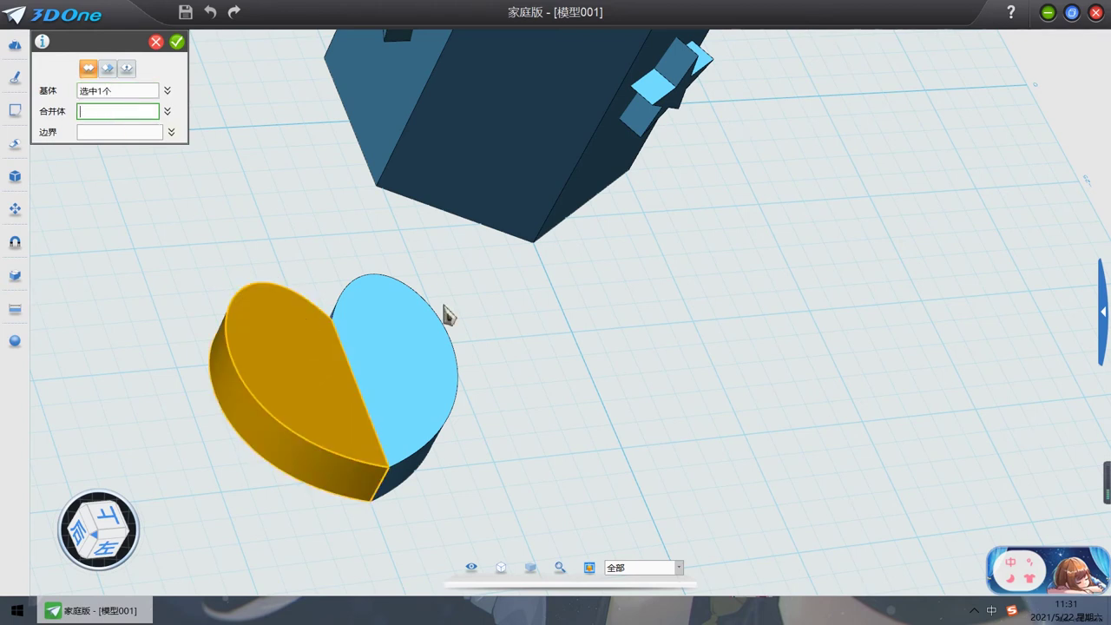
pyautogui.click(438, 337)
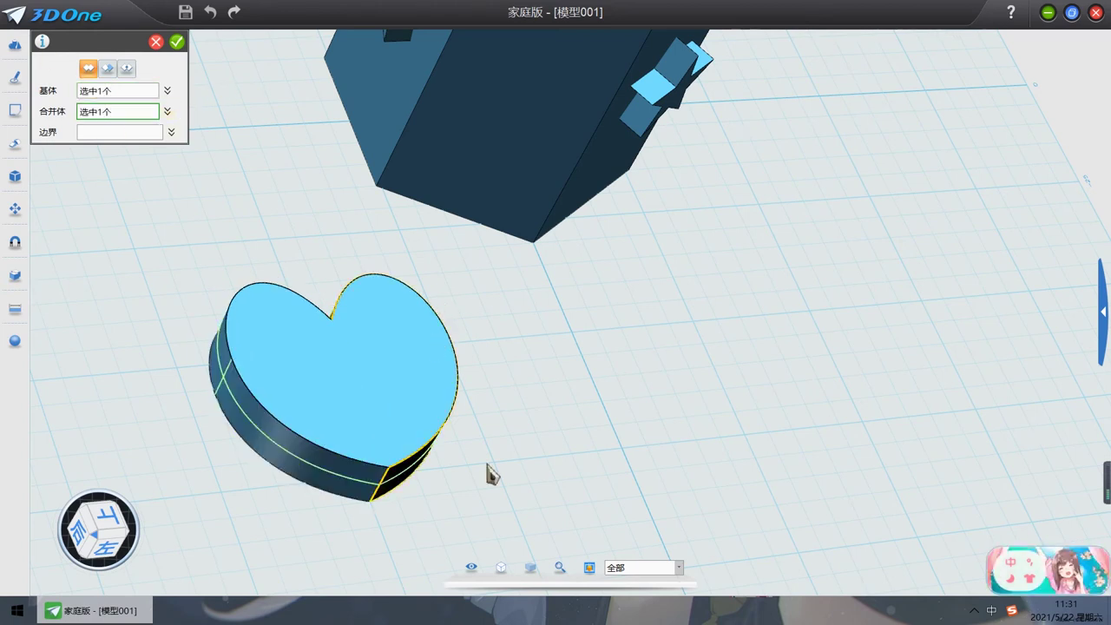
pyautogui.click(177, 43)
# Step: Try to turn the heart solid flat on the grid and shift it by -15 along its turned Y axis
pyautogui.moveTo(575, 478); pyautogui.dragTo(599, 500, button='right')
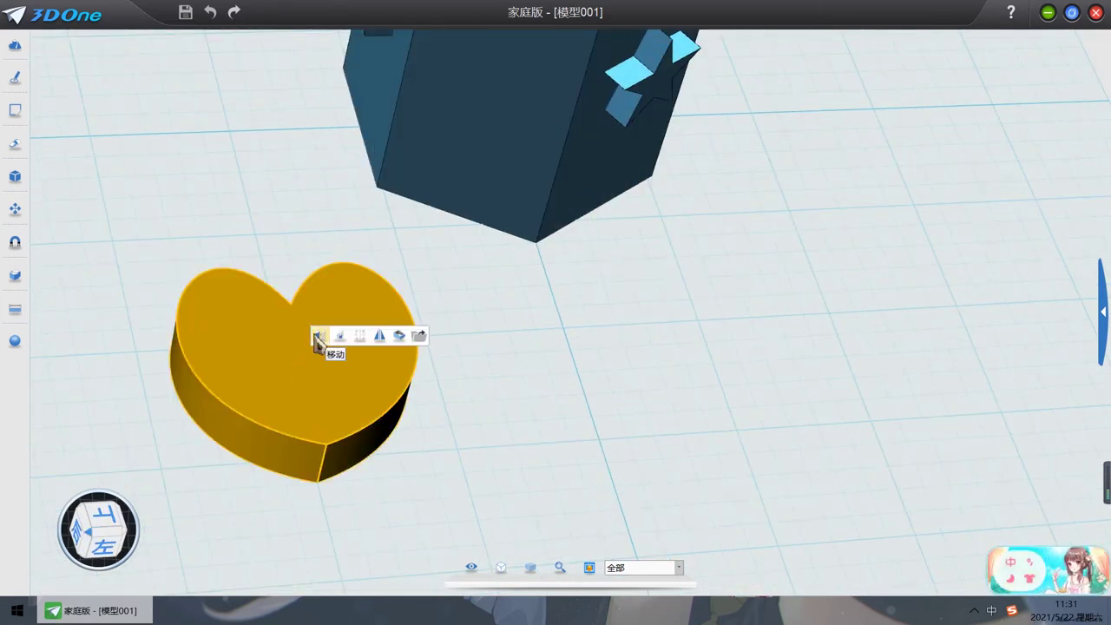
pyautogui.scroll(-5, 356, 382)
pyautogui.click(378, 410)
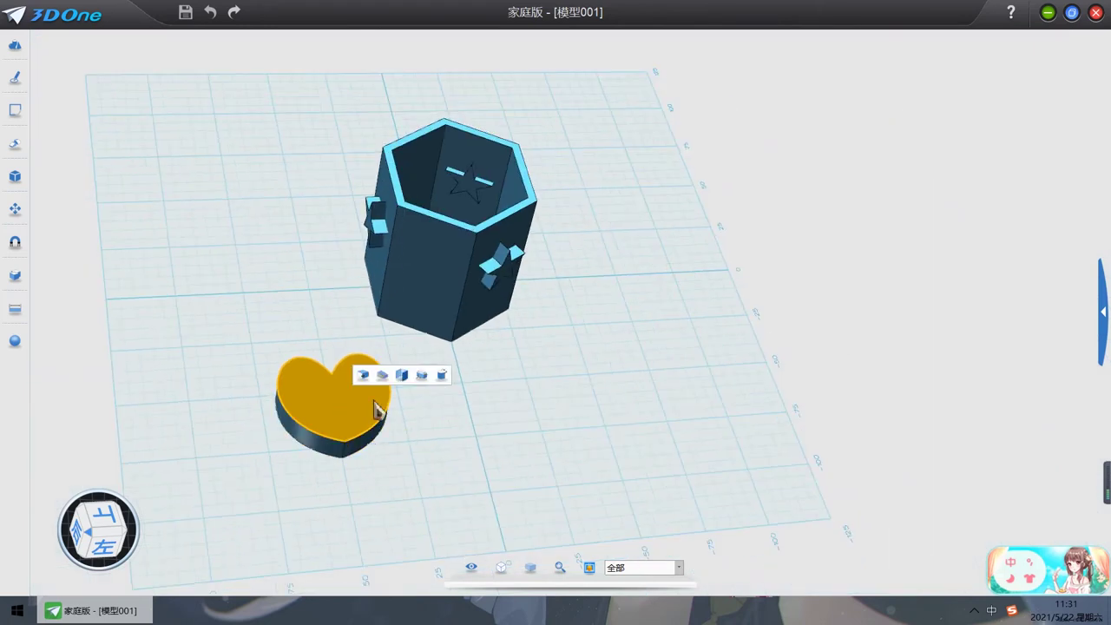
pyautogui.click(369, 407)
pyautogui.click(388, 397)
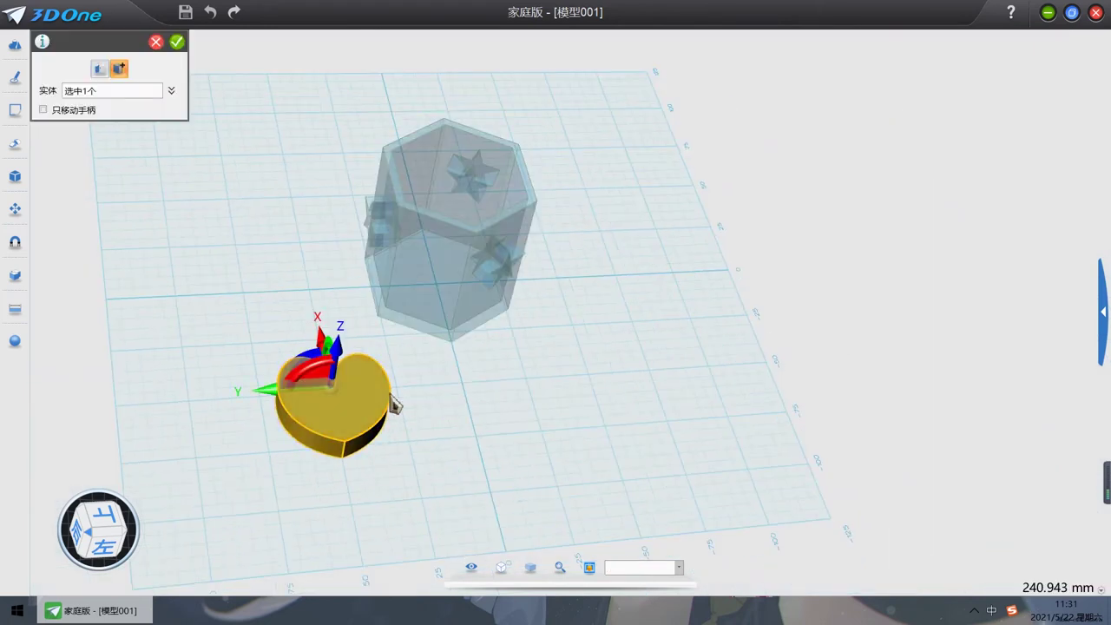
pyautogui.moveTo(500, 491); pyautogui.dragTo(503, 501, button='right')
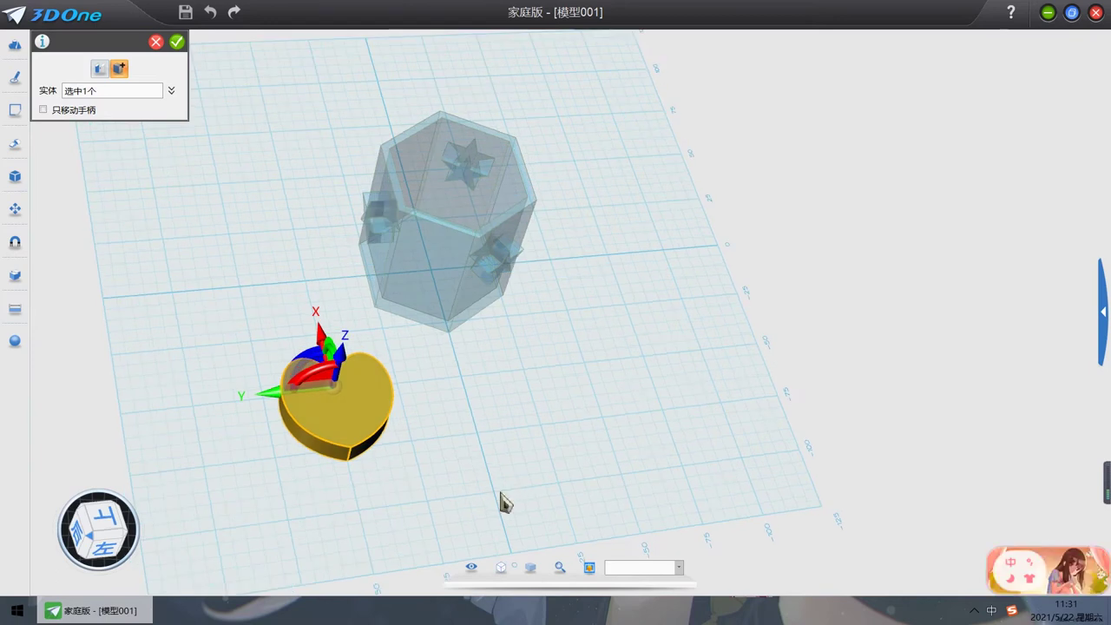
pyautogui.moveTo(310, 372); pyautogui.dragTo(325, 391)
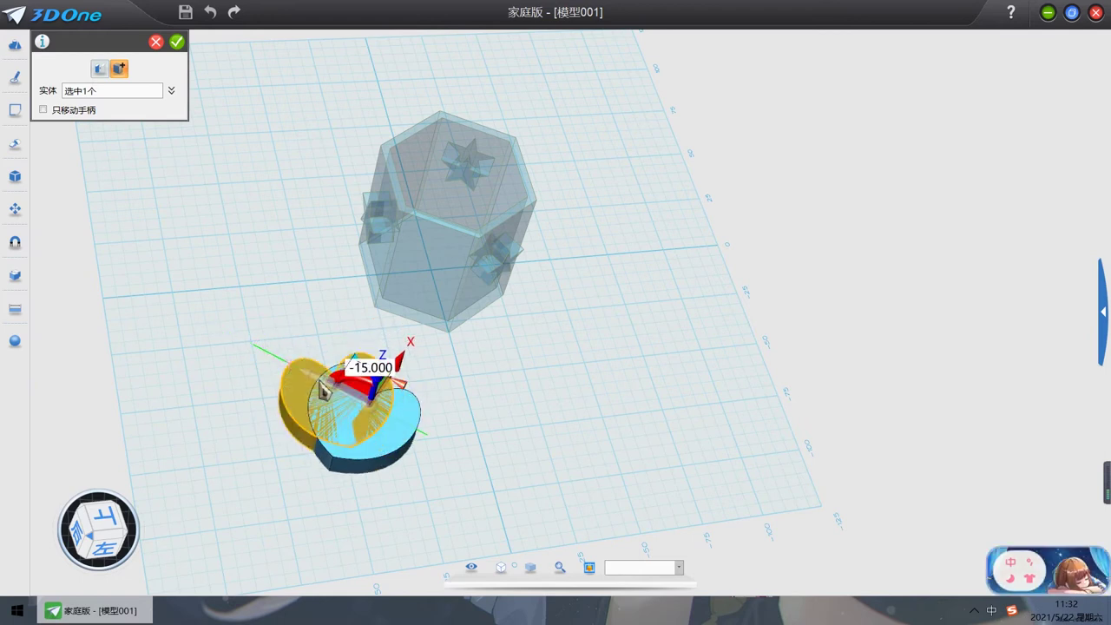
pyautogui.moveTo(464, 432); pyautogui.dragTo(472, 397, button='right')
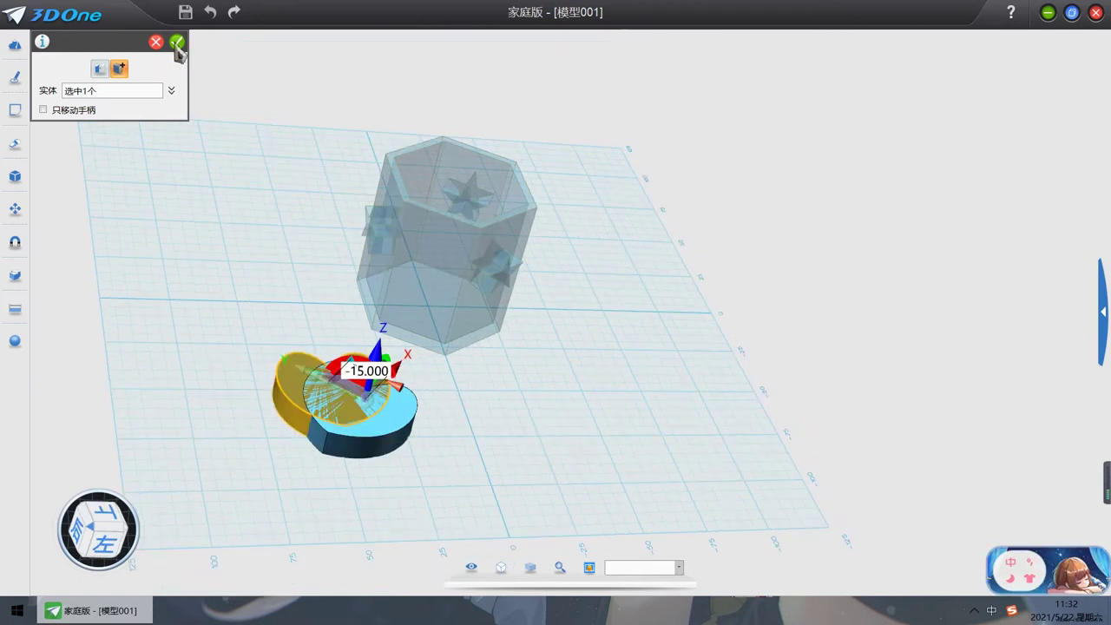
pyautogui.click(177, 44)
pyautogui.click(352, 421)
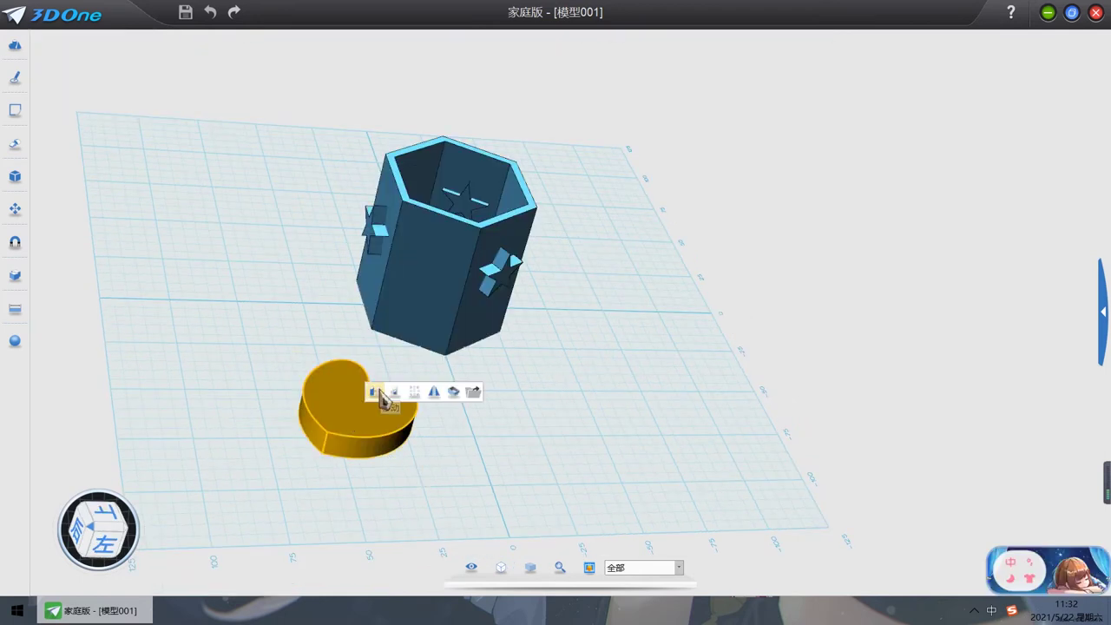
pyautogui.click(379, 393)
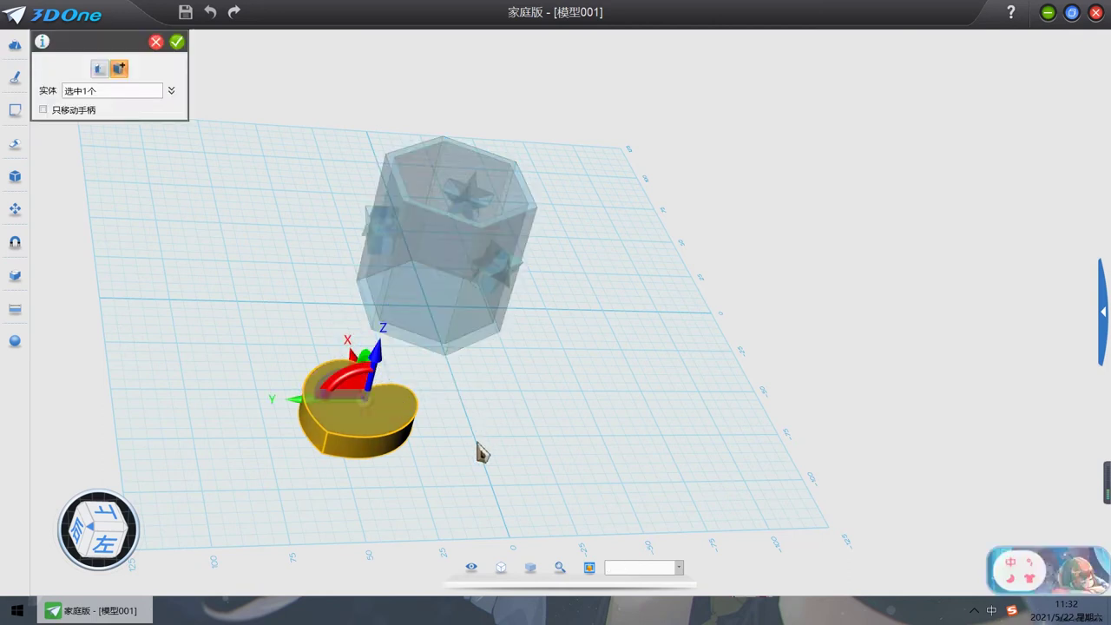
pyautogui.moveTo(479, 448); pyautogui.dragTo(429, 493, button='right')
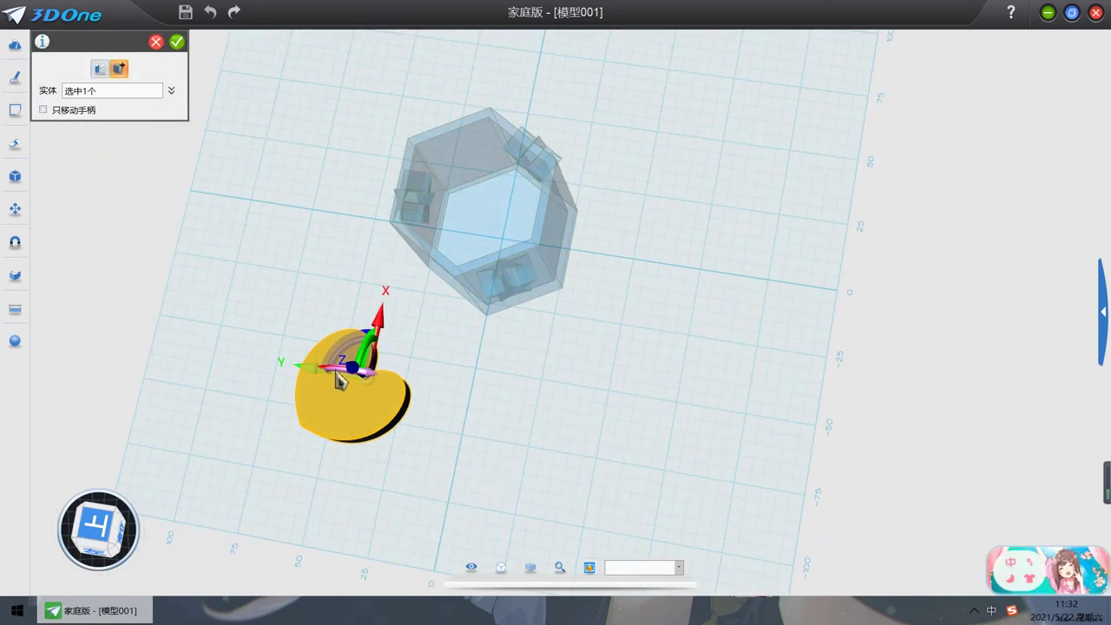
pyautogui.moveTo(341, 380); pyautogui.dragTo(316, 379)
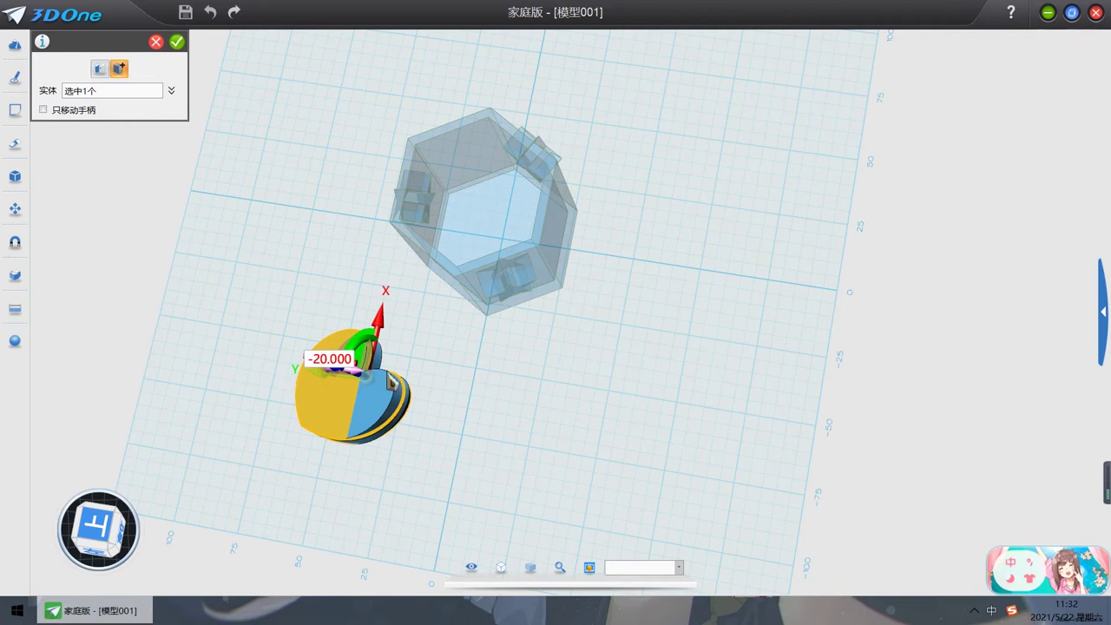
pyautogui.moveTo(391, 382); pyautogui.dragTo(356, 377)
pyautogui.click(155, 44)
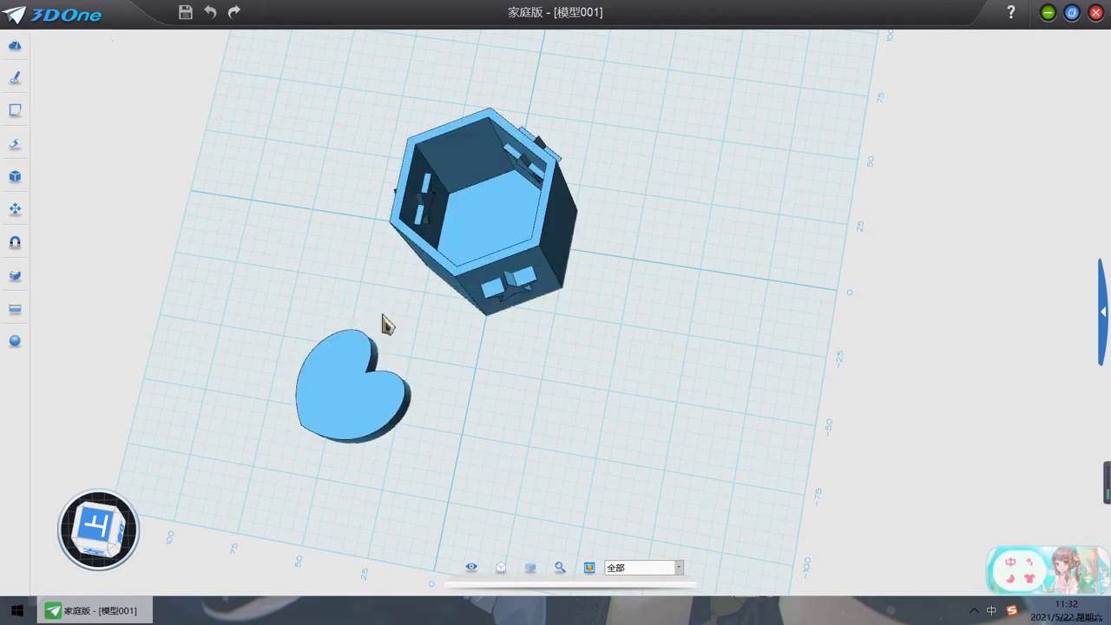
pyautogui.click(334, 426)
pyautogui.moveTo(440, 519); pyautogui.dragTo(475, 511, button='right')
pyautogui.click(101, 536)
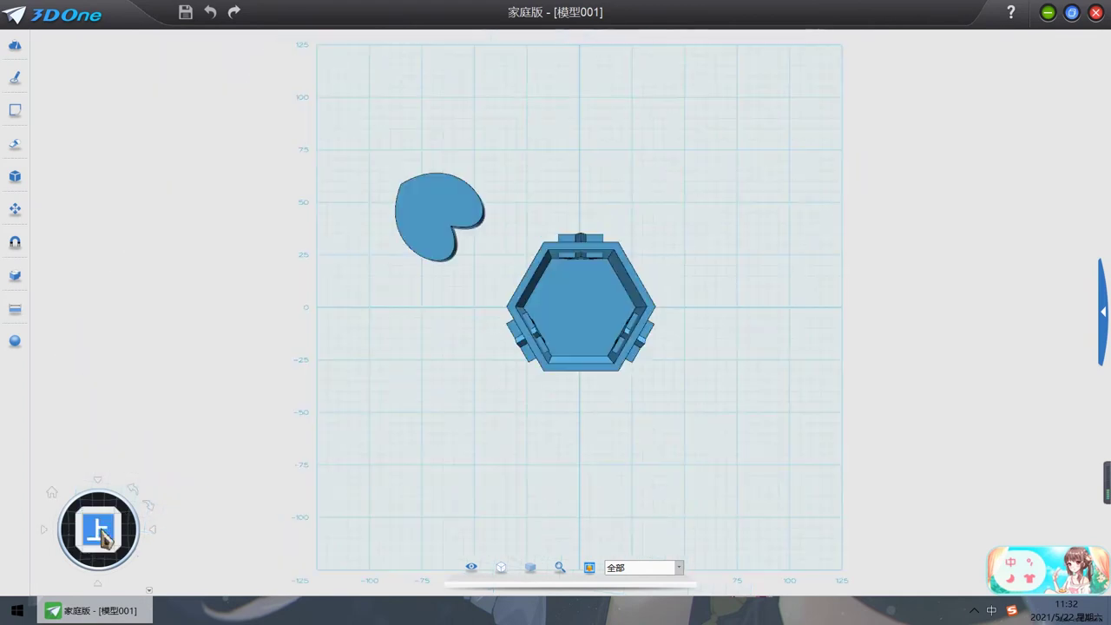
pyautogui.click(91, 533)
pyautogui.moveTo(519, 484); pyautogui.dragTo(600, 471, button='right')
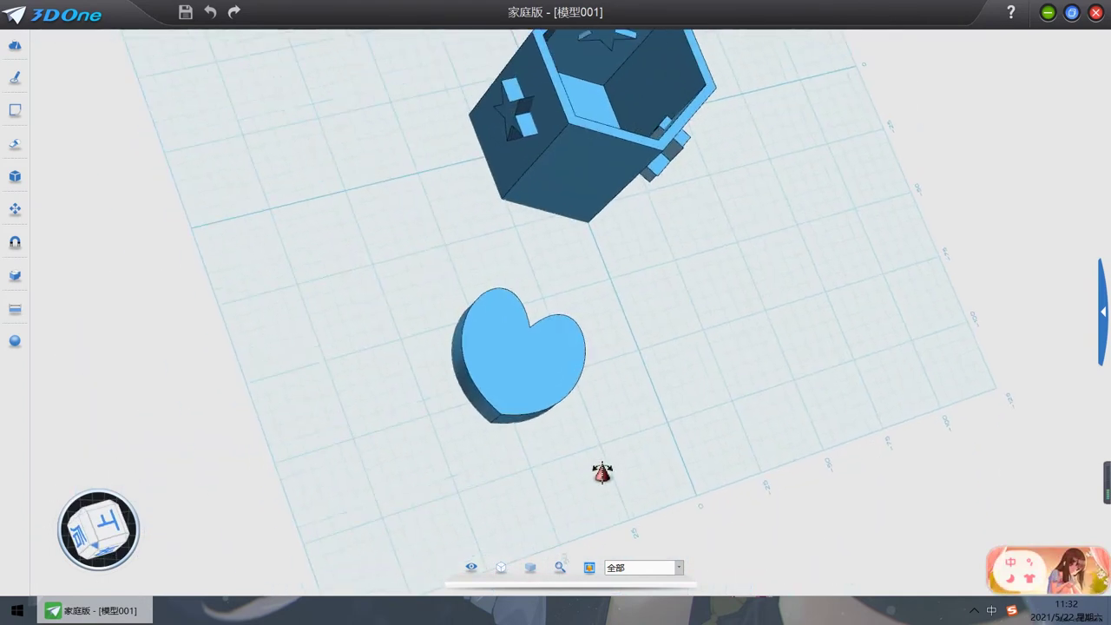
# Step: Try a small Move adjustment of 1.000 on the heart solid, and undo the changes to its position and orientation
pyautogui.click(542, 390)
pyautogui.moveTo(631, 323); pyautogui.dragTo(578, 359, button='right')
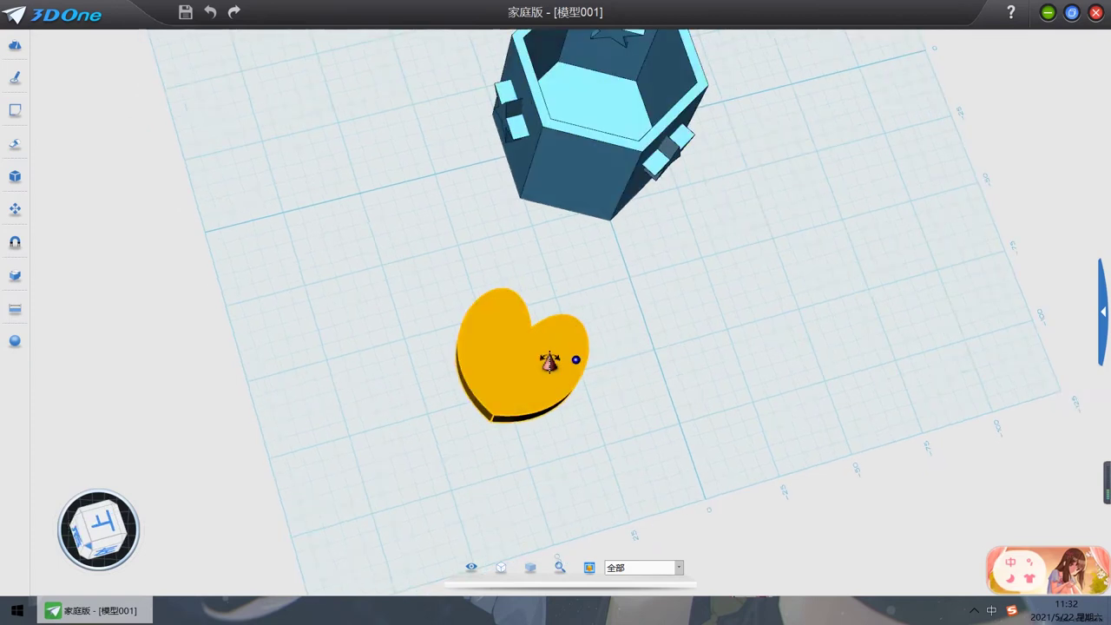
pyautogui.click(714, 422)
pyautogui.click(519, 371)
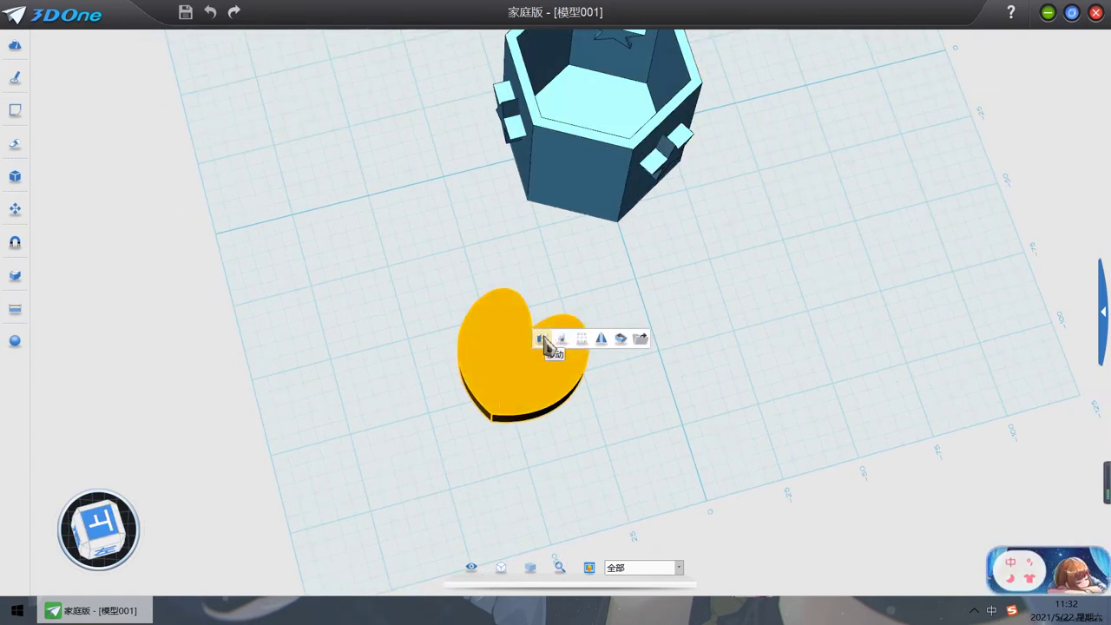
pyautogui.click(541, 339)
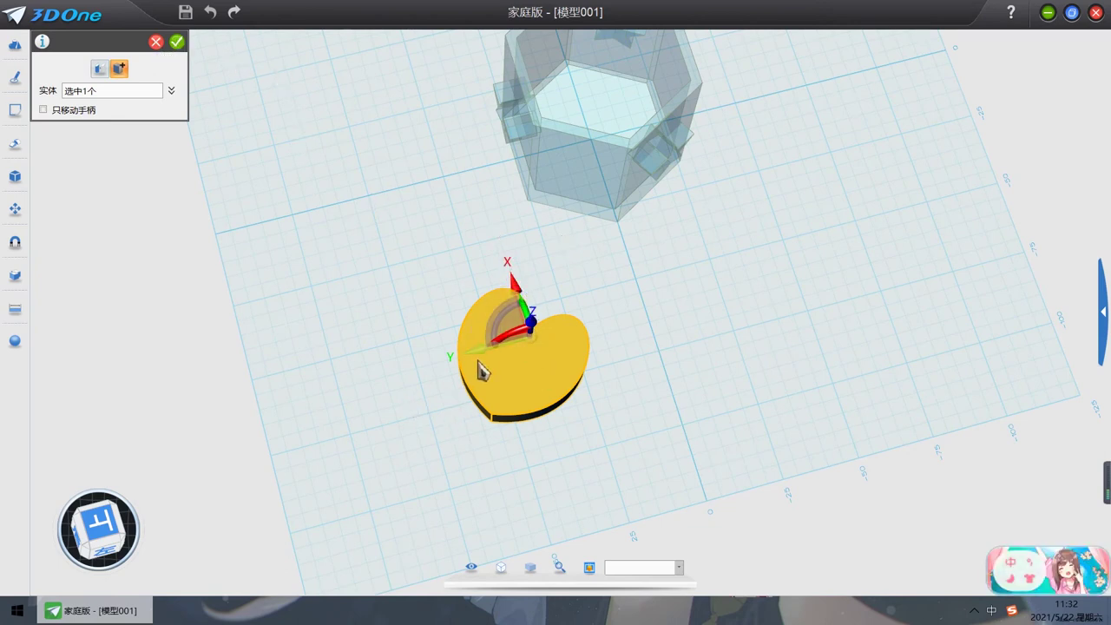
pyautogui.moveTo(729, 422); pyautogui.dragTo(499, 409, button='right')
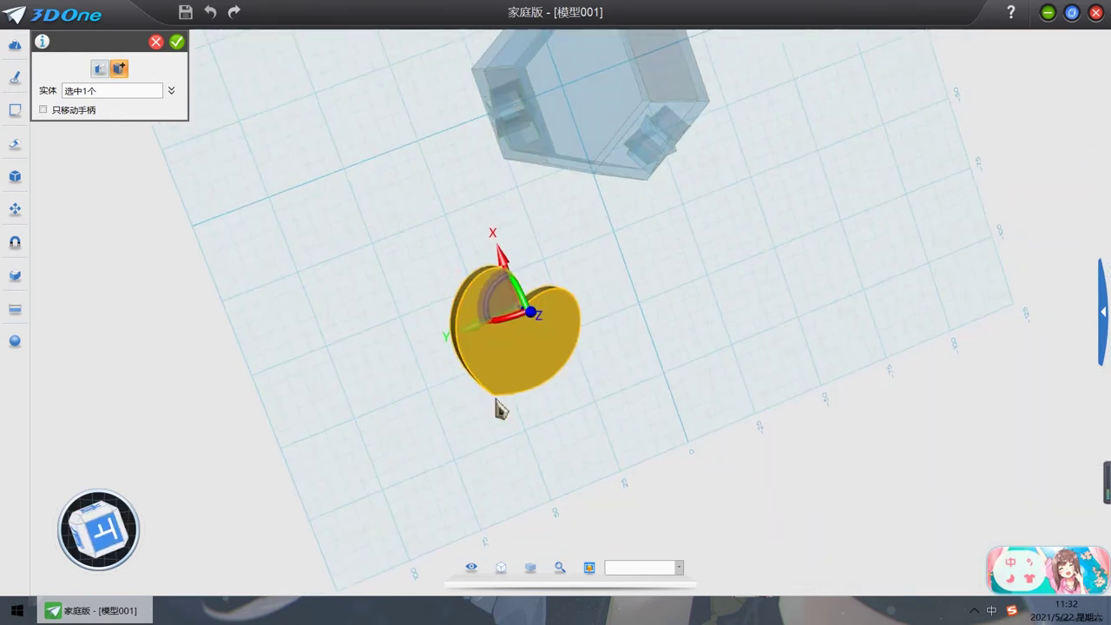
pyautogui.moveTo(662, 426); pyautogui.dragTo(641, 395, button='right')
pyautogui.moveTo(509, 272)
pyautogui.mouseDown()
pyautogui.moveTo(530, 286)
pyautogui.moveTo(506, 236)
pyautogui.moveTo(518, 280)
pyautogui.mouseUp()
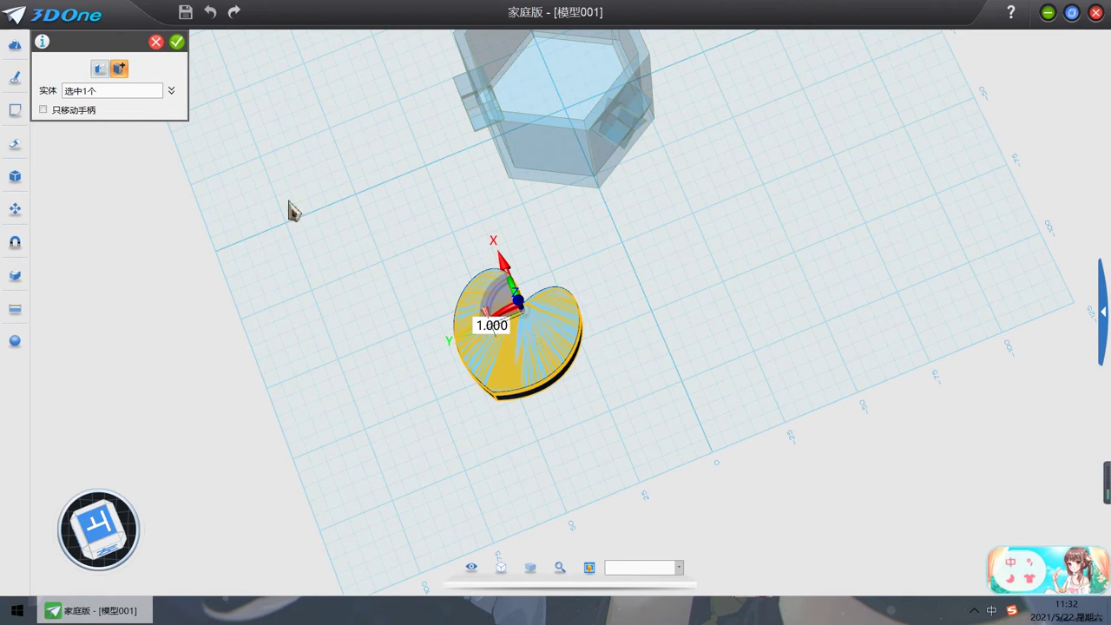
pyautogui.click(175, 43)
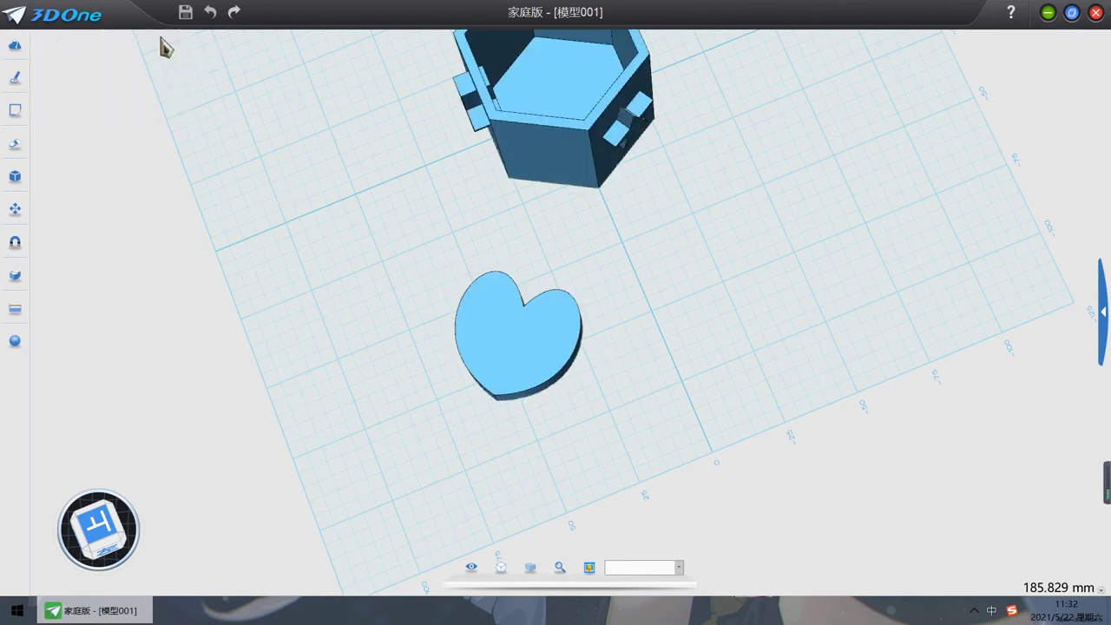
pyautogui.click(223, 28)
# Step: Rotate the heart solid by 270 degrees about its Y axis so that it stands upright through the grid
pyautogui.moveTo(762, 506); pyautogui.dragTo(733, 497, button='right')
pyautogui.click(468, 310)
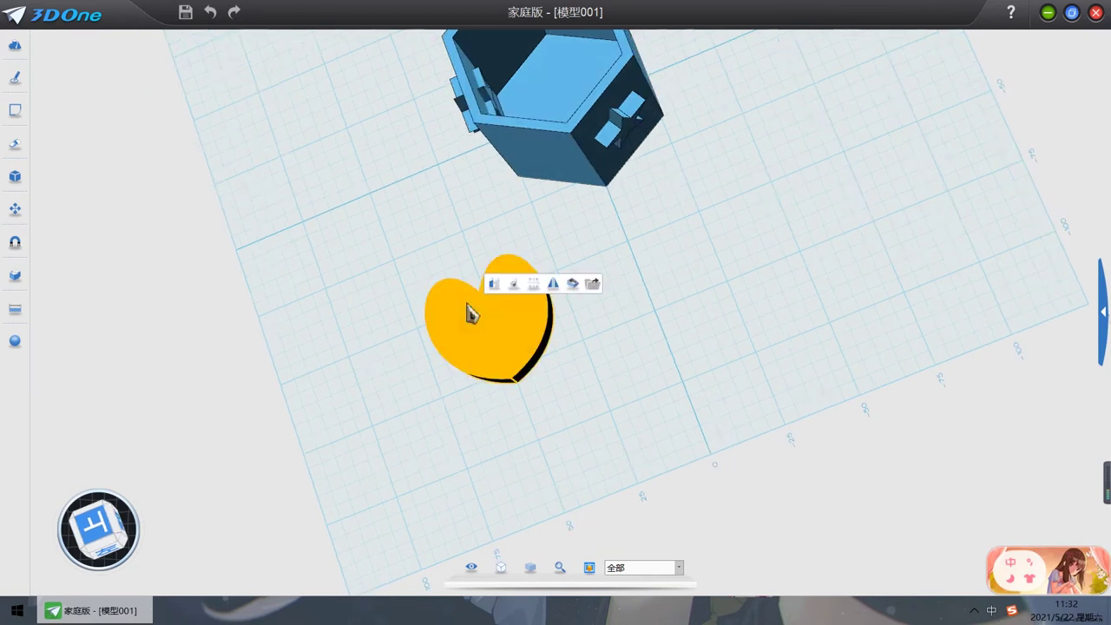
pyautogui.click(512, 285)
pyautogui.moveTo(573, 280); pyautogui.dragTo(564, 325, button='right')
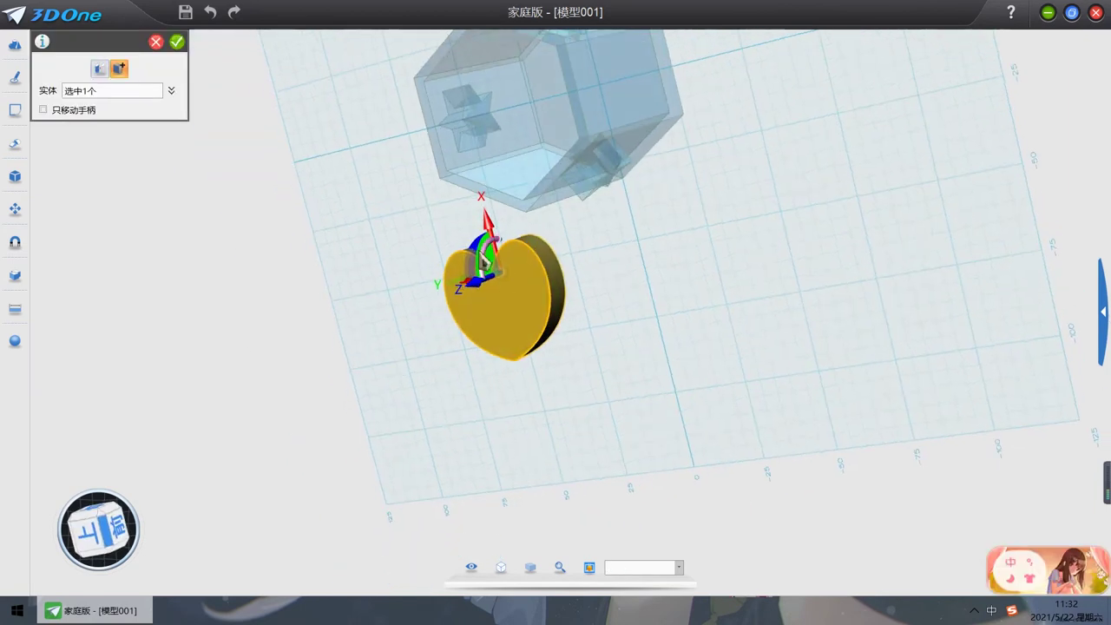
pyautogui.moveTo(489, 260); pyautogui.dragTo(491, 299)
pyautogui.moveTo(736, 341); pyautogui.dragTo(798, 243, button='right')
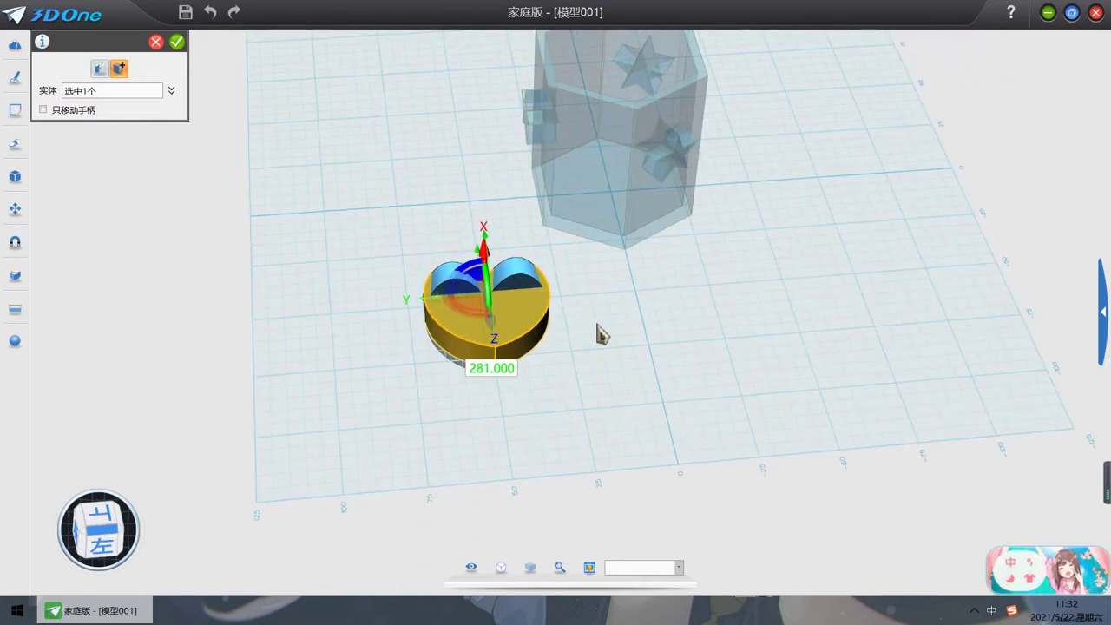
pyautogui.moveTo(600, 333); pyautogui.dragTo(712, 349, button='right')
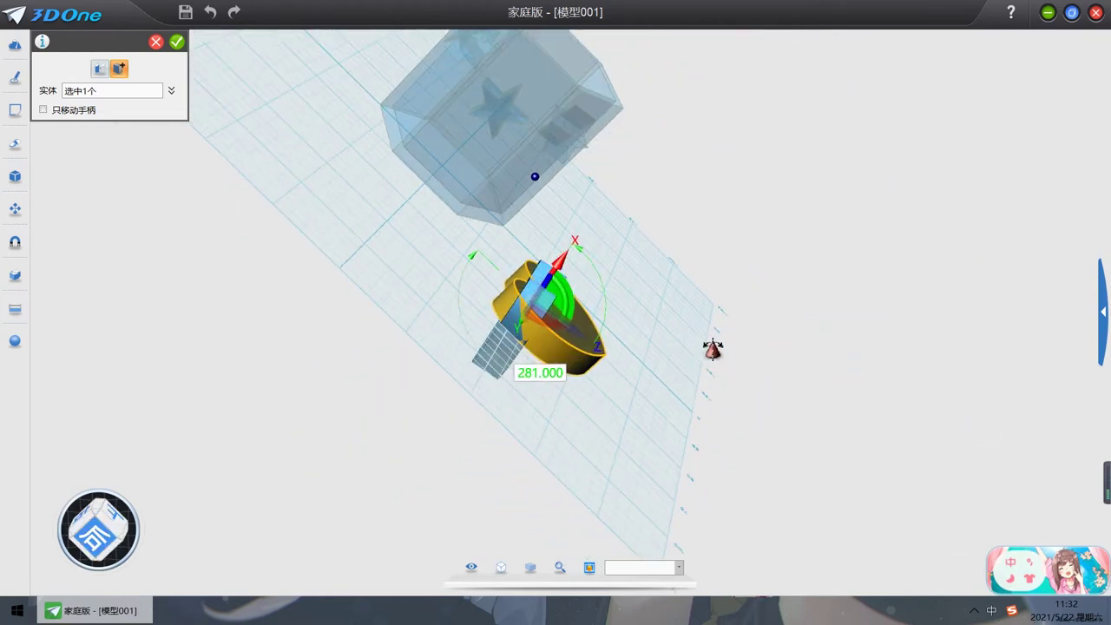
pyautogui.click(531, 373)
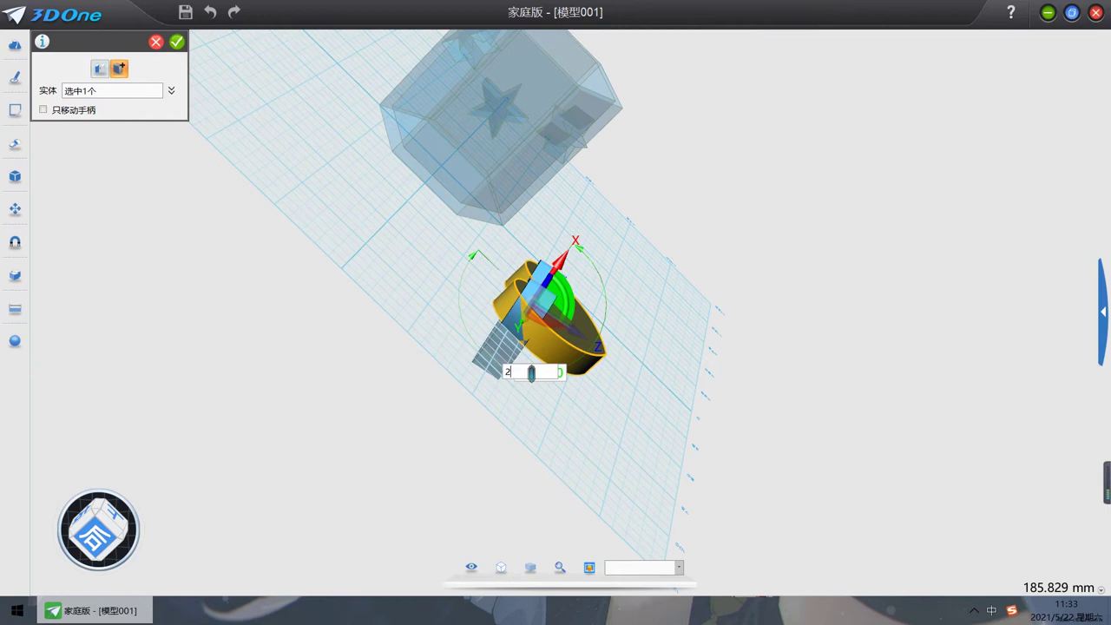
pyautogui.write('270')
pyautogui.press('Return')
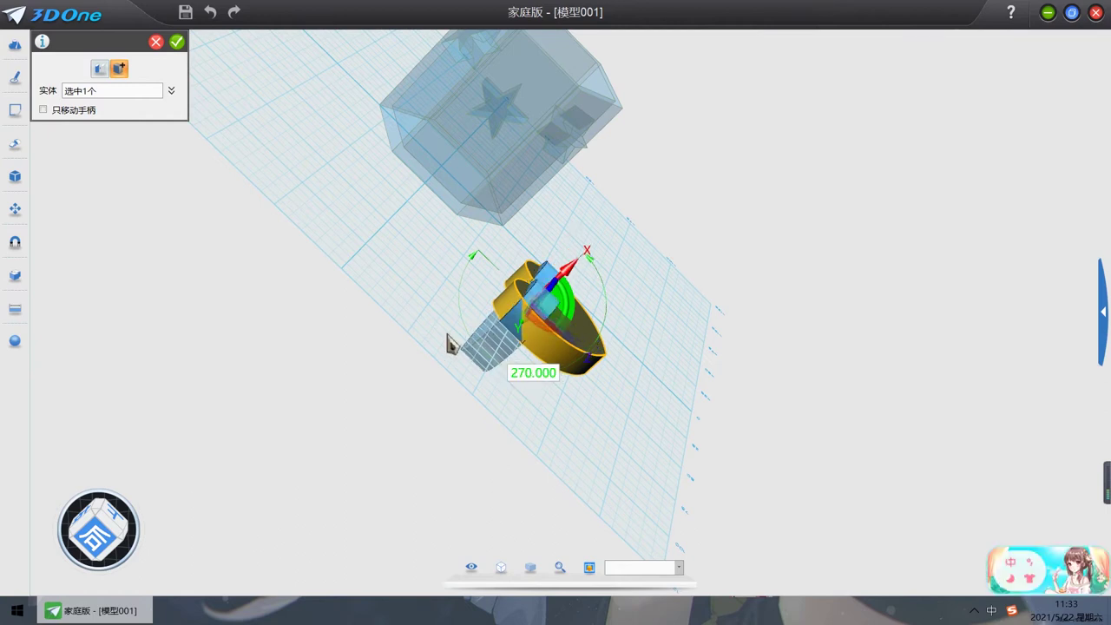
pyautogui.click(177, 43)
# Step: Move the upright heart solid by -33 along its Y axis, towards the front of the pen holder
pyautogui.moveTo(806, 352); pyautogui.dragTo(651, 310, button='right')
pyautogui.click(541, 289)
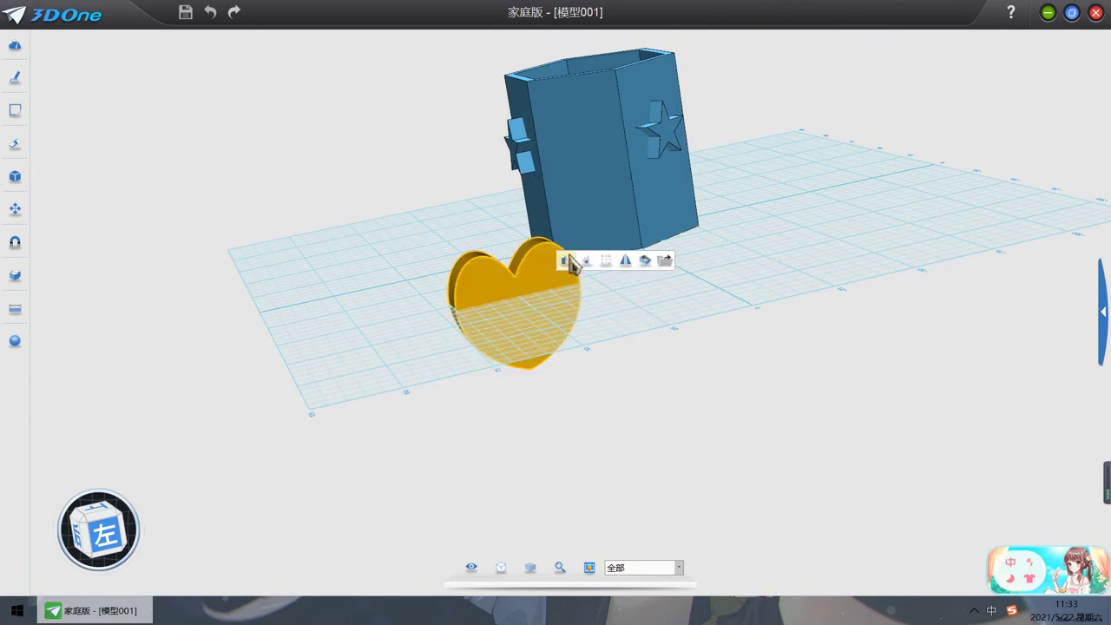
pyautogui.click(569, 259)
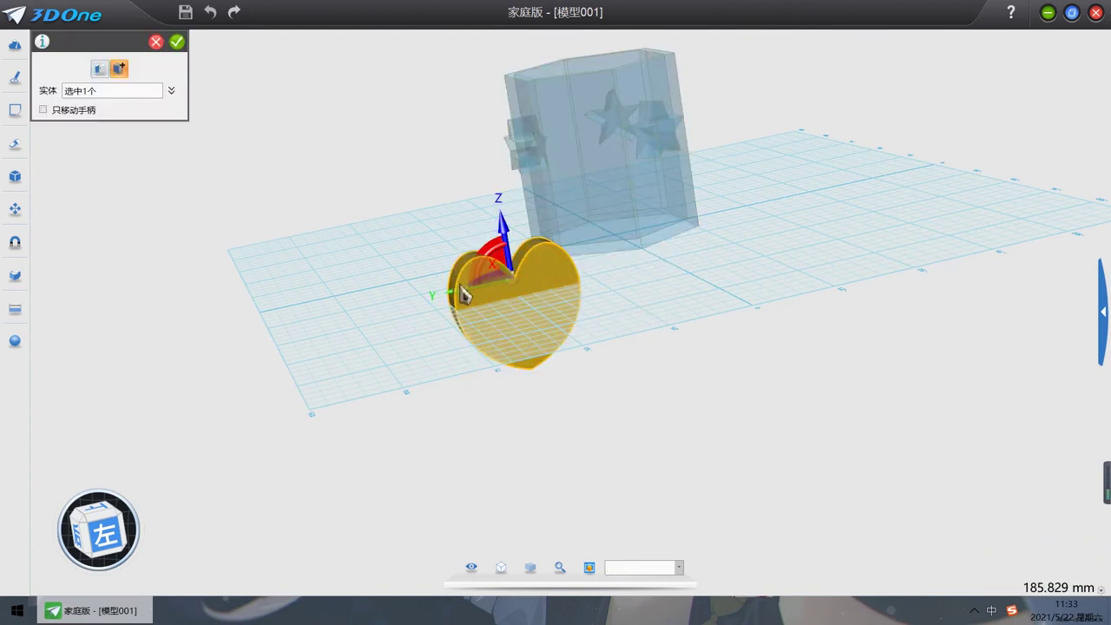
pyautogui.moveTo(462, 301); pyautogui.dragTo(586, 301)
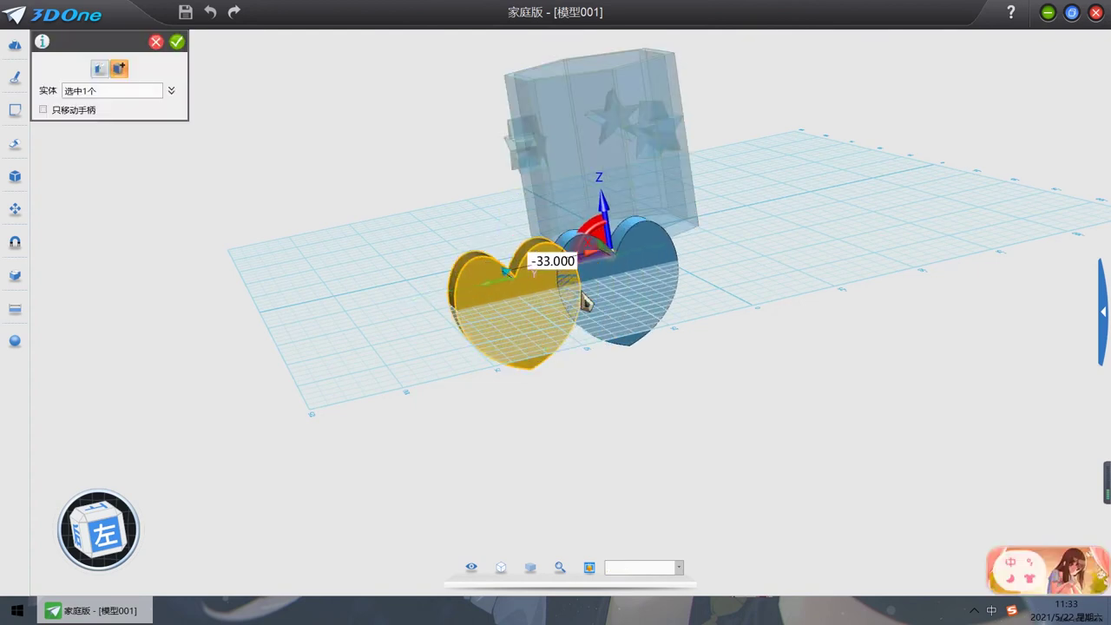
pyautogui.moveTo(798, 249); pyautogui.dragTo(786, 302, button='right')
pyautogui.moveTo(845, 330); pyautogui.dragTo(848, 349, button='right')
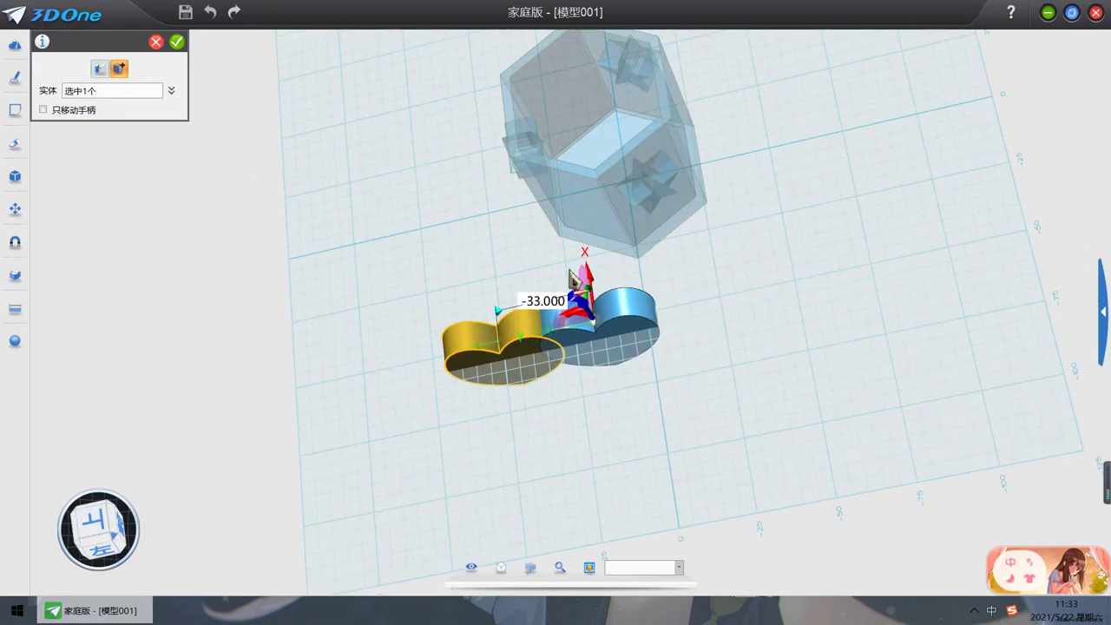
pyautogui.click(177, 43)
# Step: Rotate the heart solid by -30 degrees about its vertical Z axis to align it with the pen holder's side wall
pyautogui.click(647, 352)
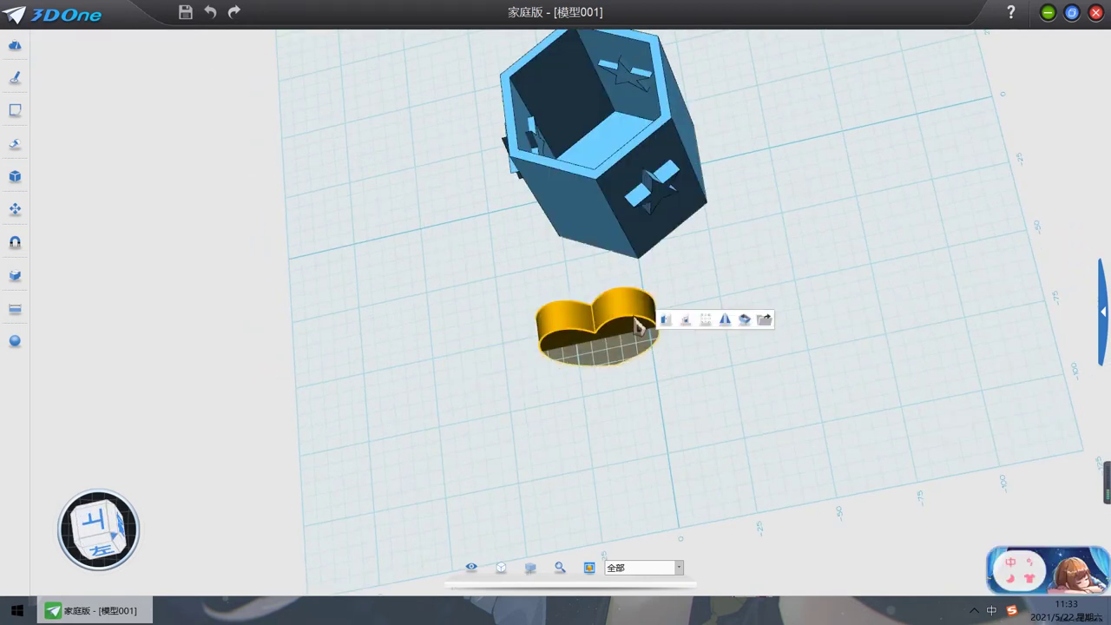
pyautogui.click(663, 318)
pyautogui.moveTo(564, 289); pyautogui.dragTo(564, 261)
pyautogui.moveTo(694, 352)
pyautogui.mouseDown(button='right')
pyautogui.moveTo(703, 363)
pyautogui.moveTo(685, 347)
pyautogui.mouseUp(button='right')
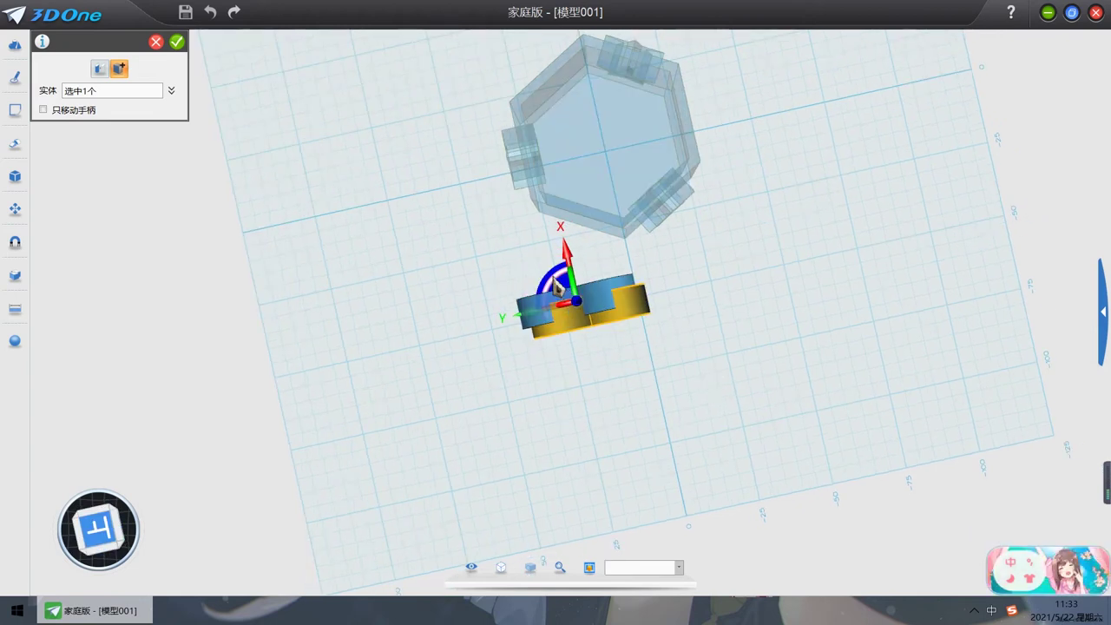
pyautogui.moveTo(568, 274)
pyautogui.mouseDown()
pyautogui.moveTo(559, 279)
pyautogui.moveTo(575, 282)
pyautogui.mouseUp()
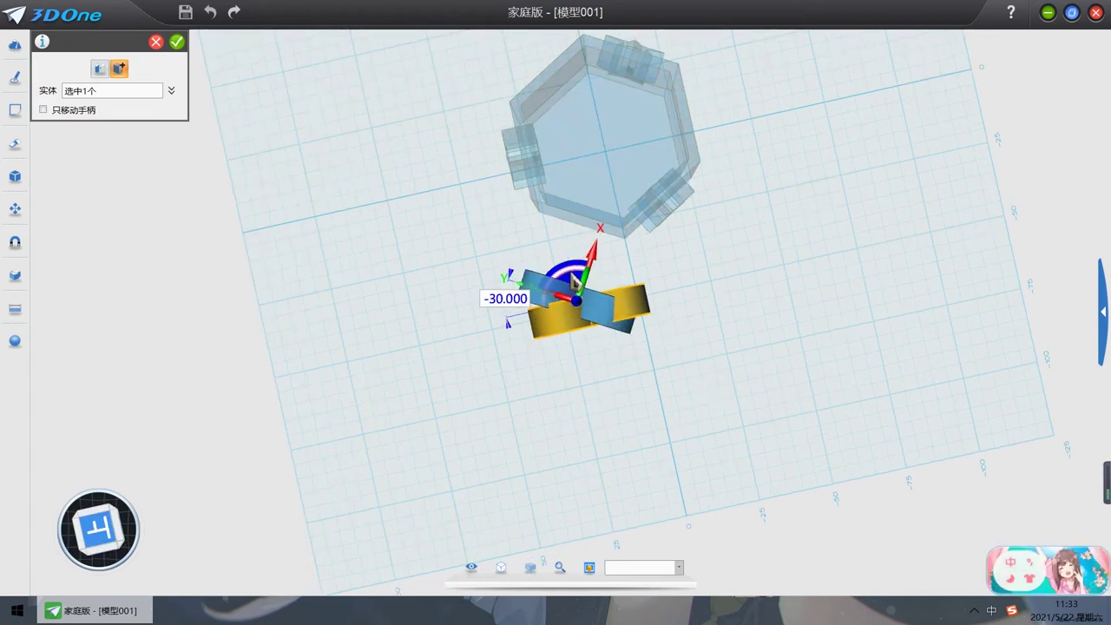
pyautogui.moveTo(731, 358); pyautogui.dragTo(753, 252, button='right')
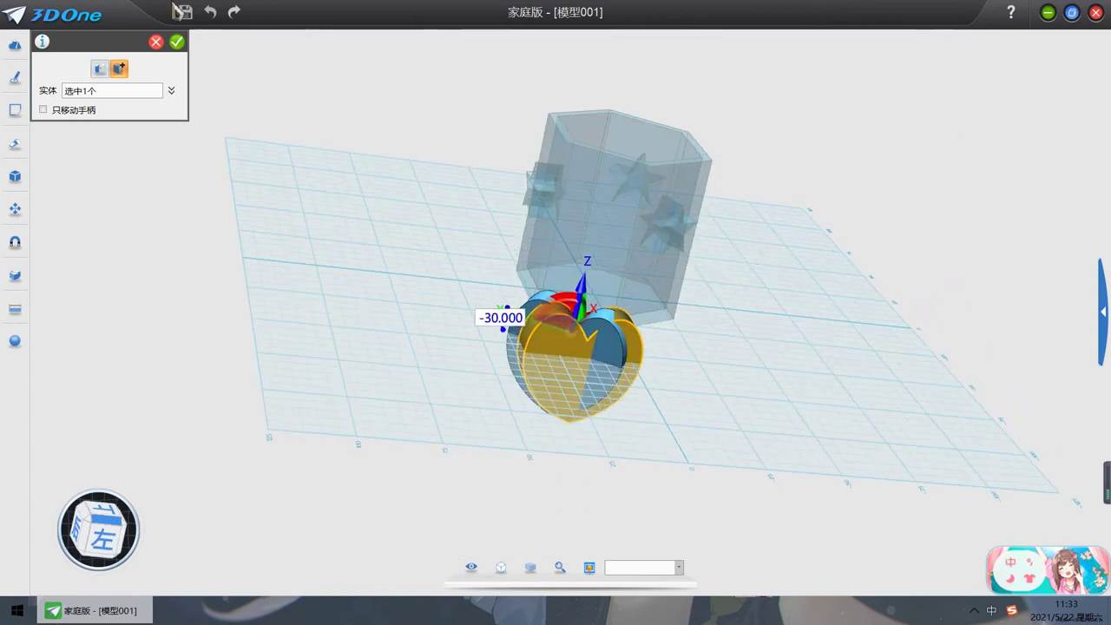
pyautogui.click(175, 45)
# Step: Raise the heart solid by 45 along its Z axis
pyautogui.click(577, 355)
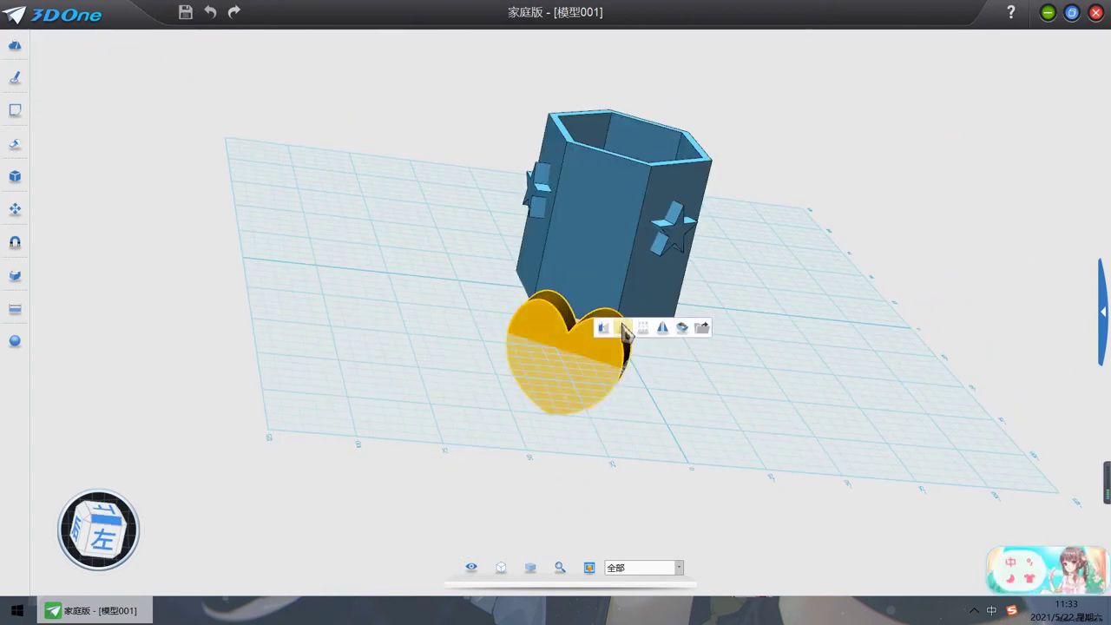
pyautogui.click(610, 330)
pyautogui.moveTo(555, 300); pyautogui.dragTo(598, 180)
# Step: Move the heart solid by 25 along its X axis and by -6 along its Y axis, onto the pen holder's side wall
pyautogui.moveTo(599, 181); pyautogui.dragTo(669, 397, button='right')
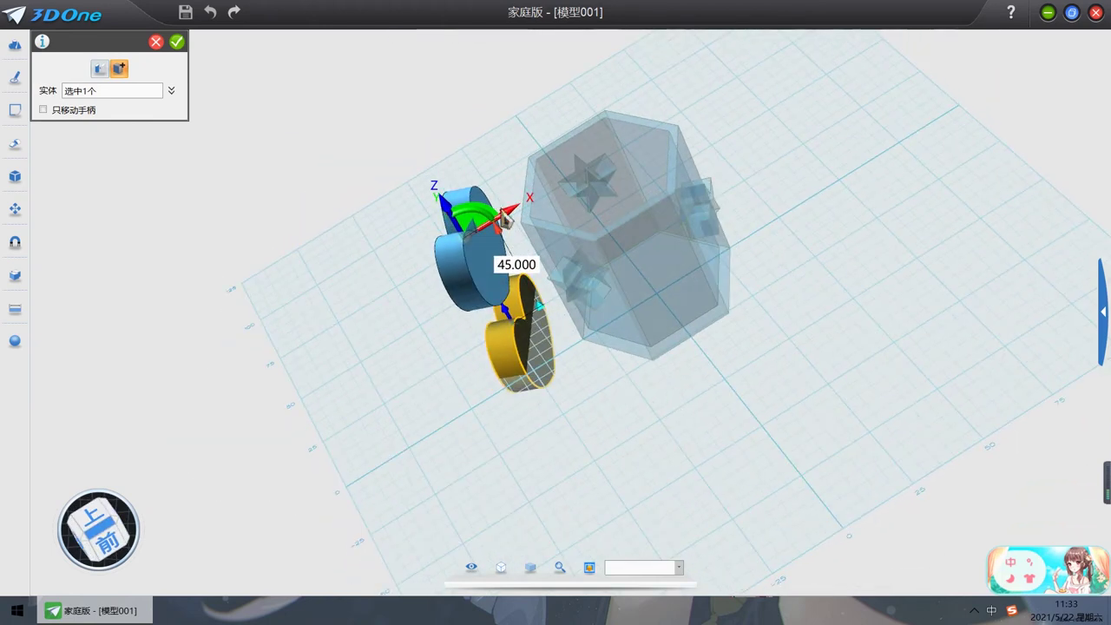
pyautogui.moveTo(517, 223); pyautogui.dragTo(607, 231)
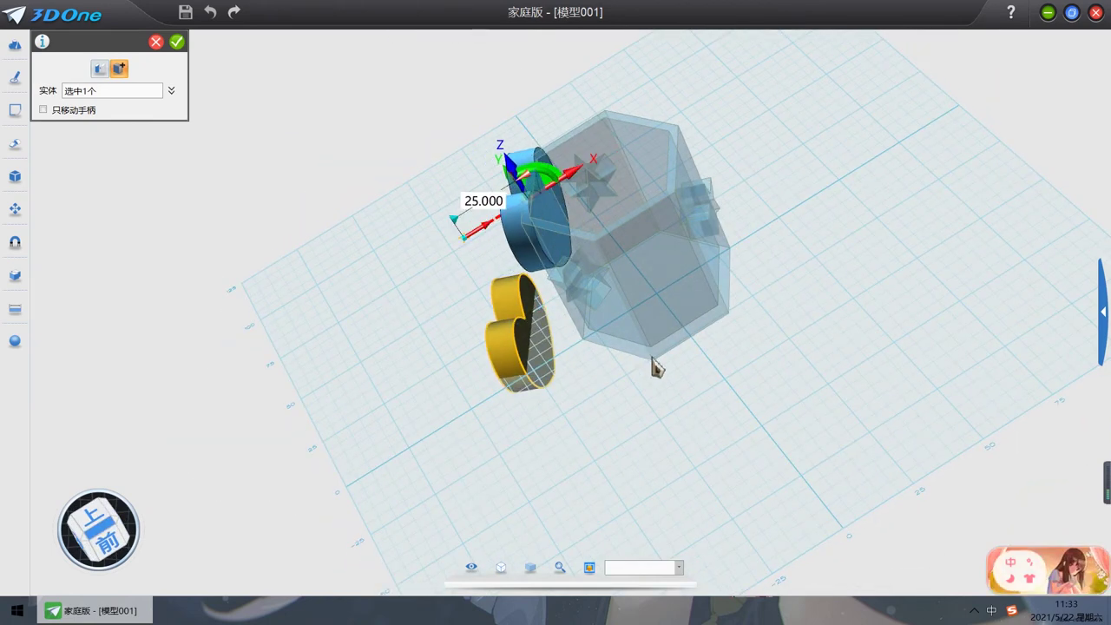
pyautogui.moveTo(657, 367); pyautogui.dragTo(829, 373, button='right')
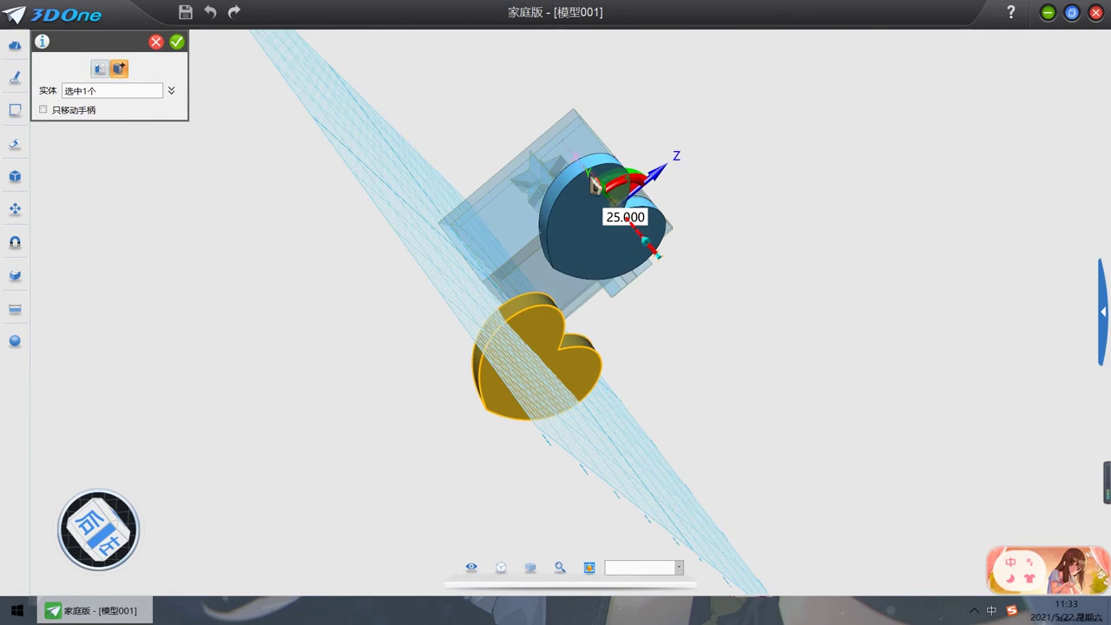
pyautogui.moveTo(595, 185); pyautogui.dragTo(715, 382, button='right')
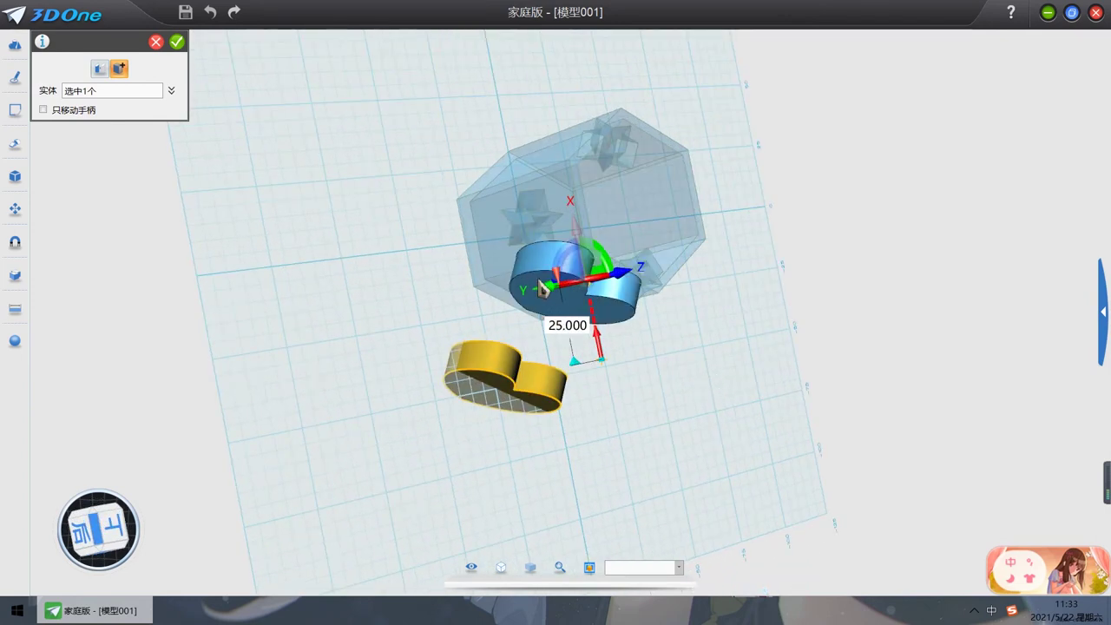
pyautogui.moveTo(560, 295); pyautogui.dragTo(572, 298)
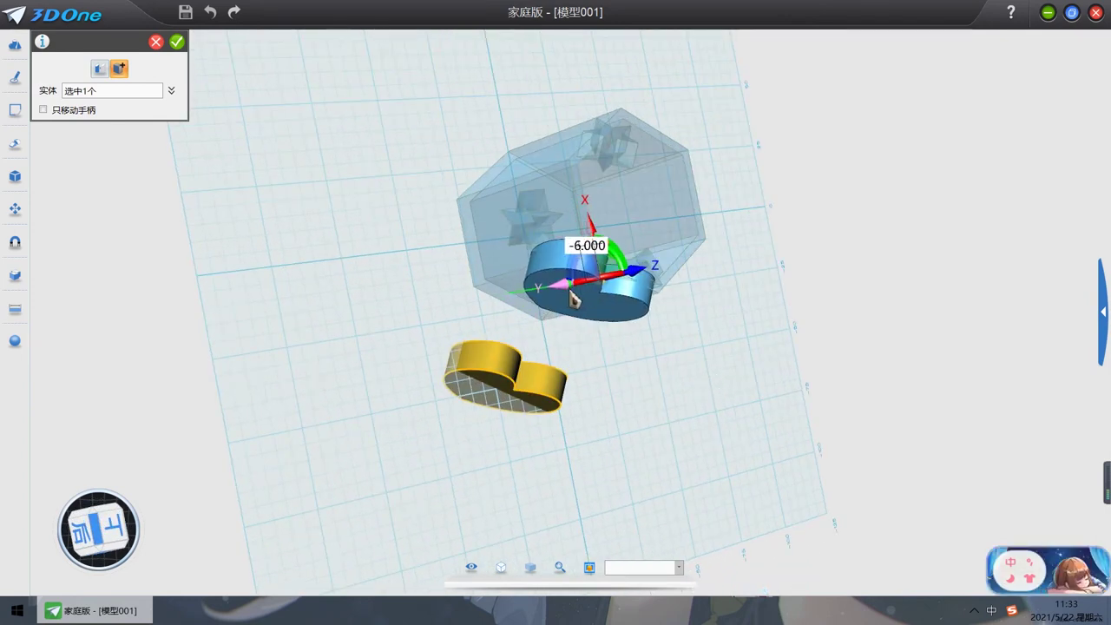
pyautogui.scroll(4, 702, 388)
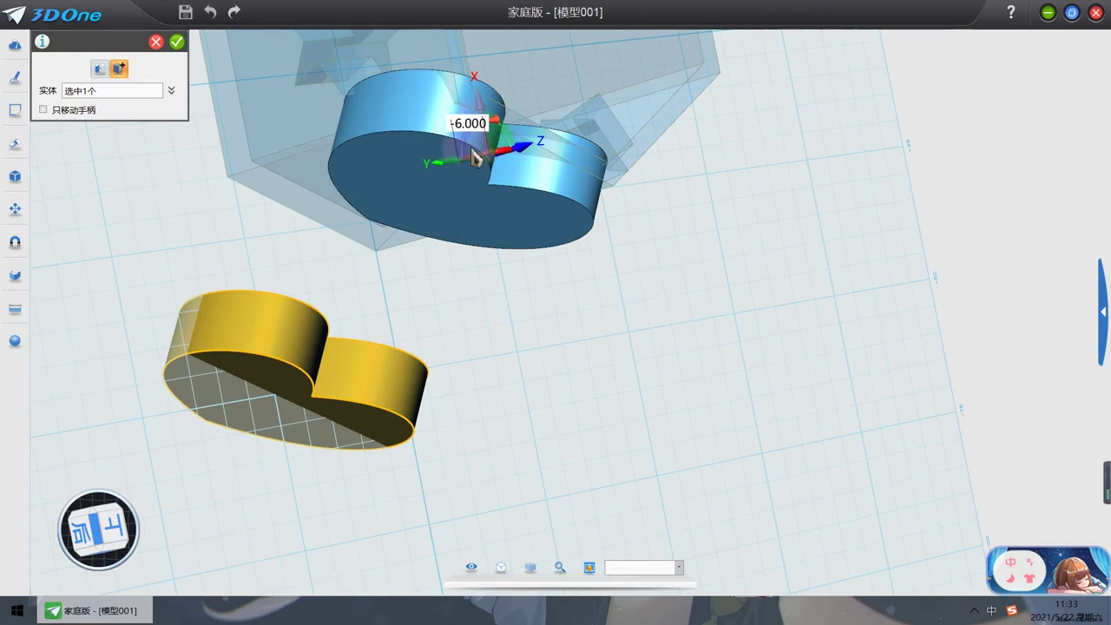
pyautogui.click(176, 42)
# Step: Try scaling the heart solid non-uniformly with a Z factor of 0.8, and undo the scaling
pyautogui.moveTo(486, 261); pyautogui.dragTo(349, 277, button='right')
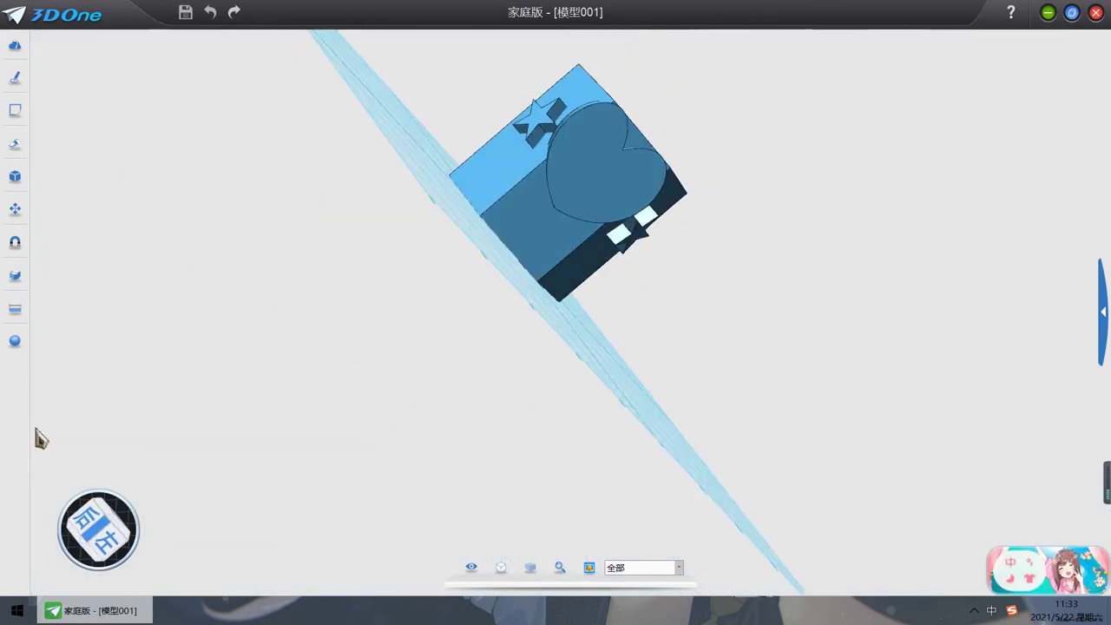
pyautogui.moveTo(97, 531)
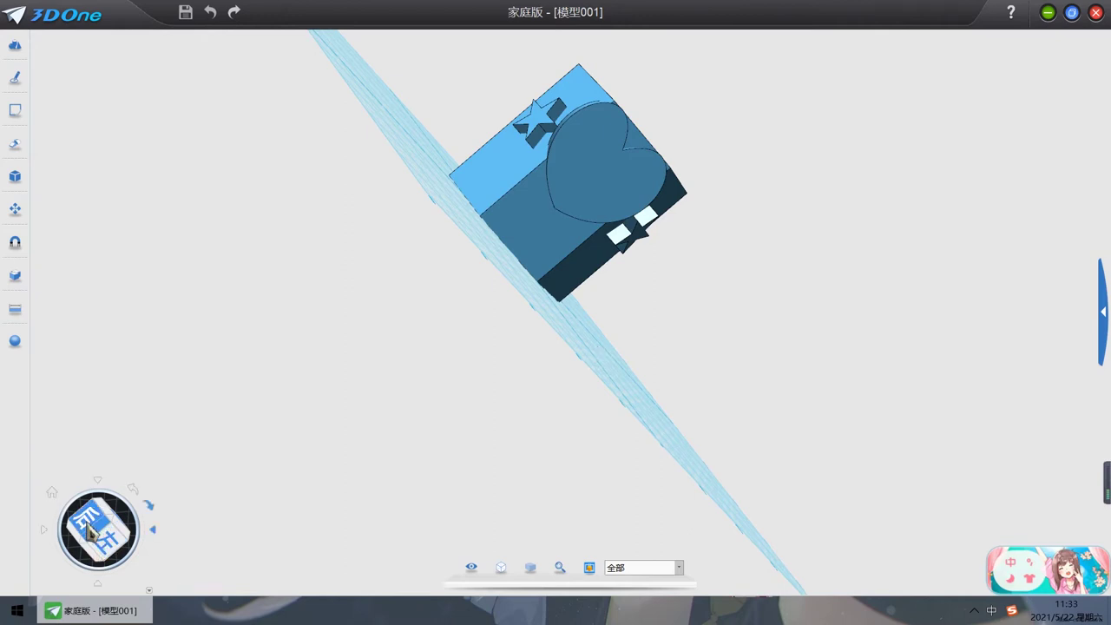
pyautogui.click(94, 542)
pyautogui.moveTo(748, 346); pyautogui.dragTo(610, 362, button='right')
pyautogui.click(610, 362)
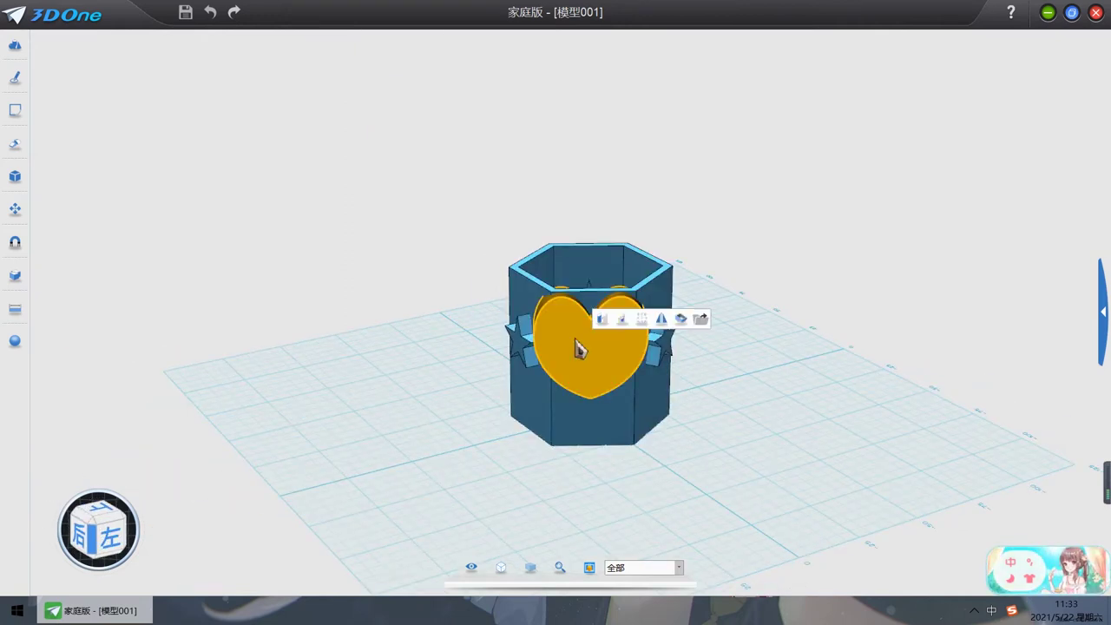
pyautogui.click(636, 330)
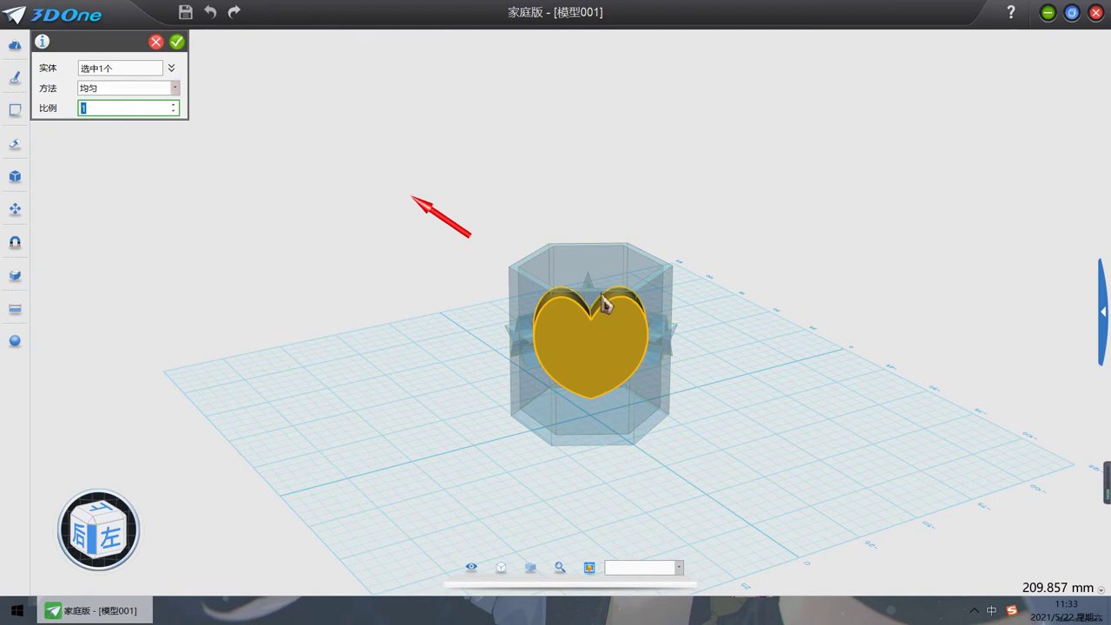
pyautogui.click(174, 87)
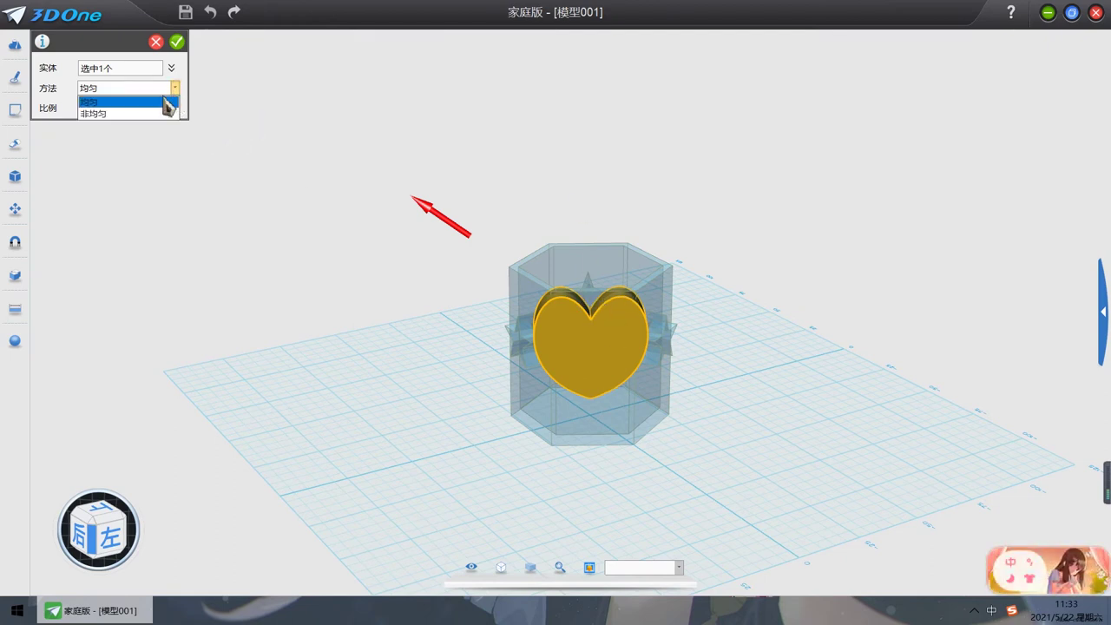
pyautogui.click(121, 113)
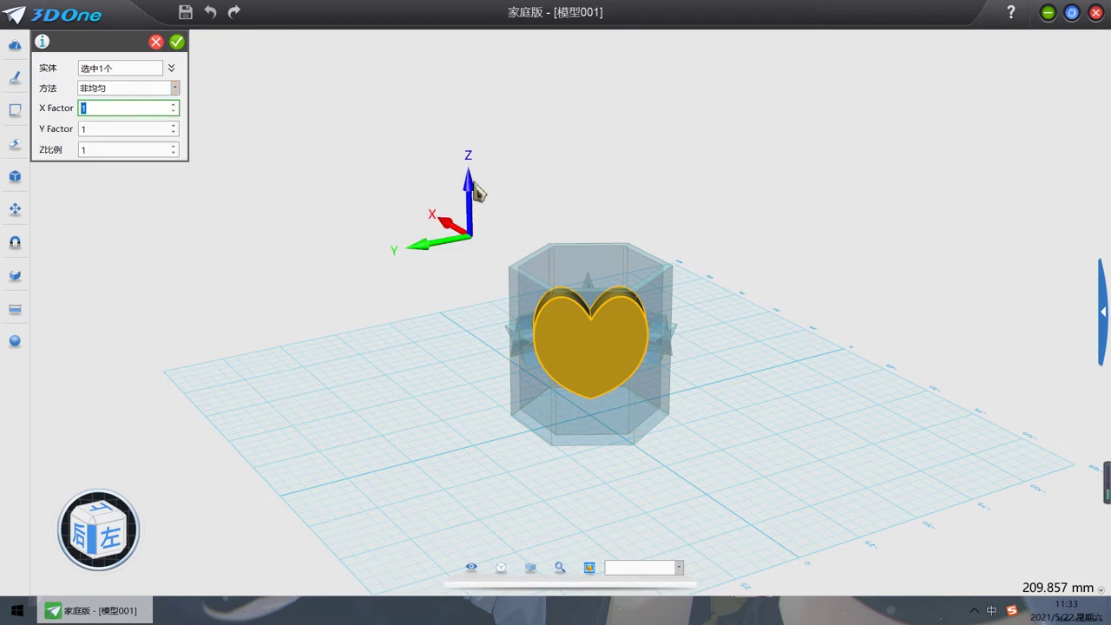
pyautogui.click(103, 150)
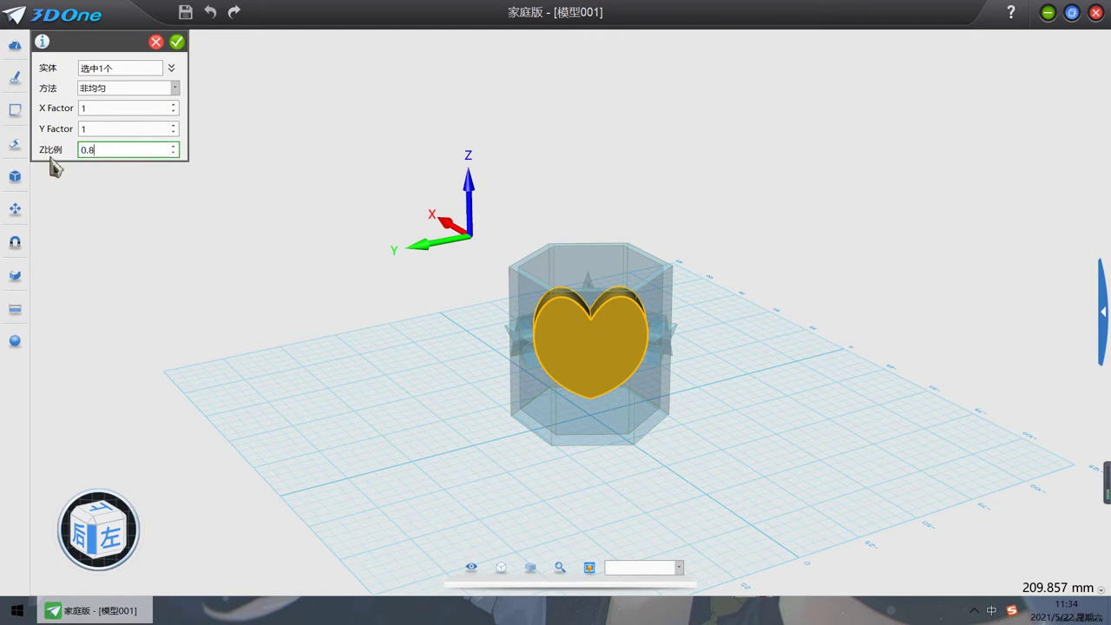
pyautogui.press('Return')
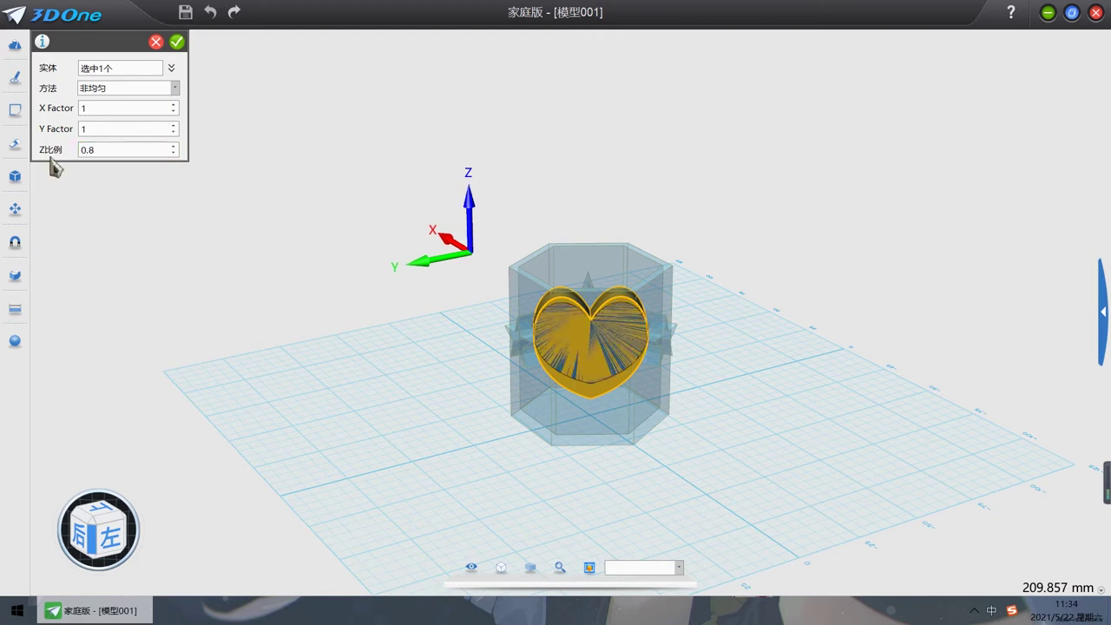
pyautogui.click(177, 42)
pyautogui.moveTo(771, 343); pyautogui.dragTo(762, 304, button='right')
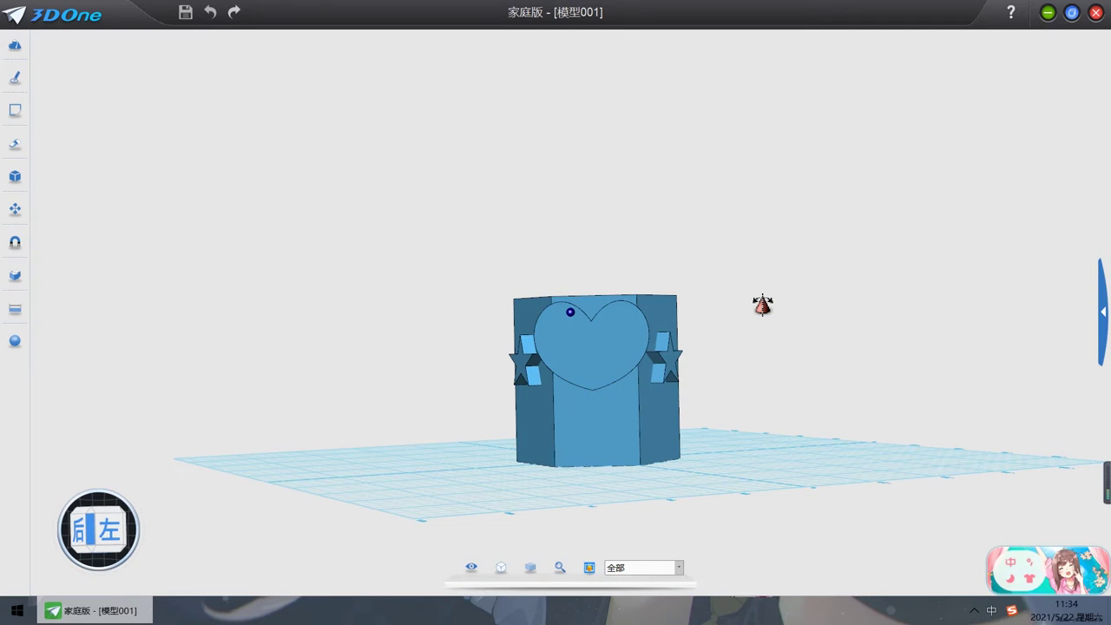
pyautogui.click(210, 13)
# Step: Scale the heart solid non-uniformly with a Z factor of 0.9, keeping the X and Y factors at 1
pyautogui.click(605, 377)
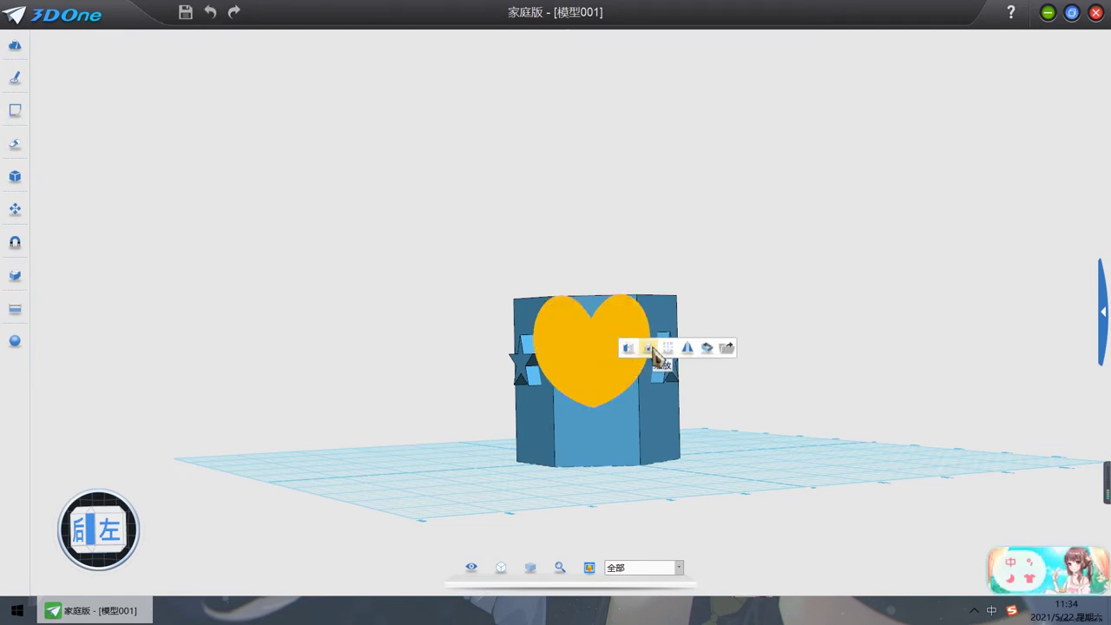
pyautogui.click(658, 347)
pyautogui.click(100, 149)
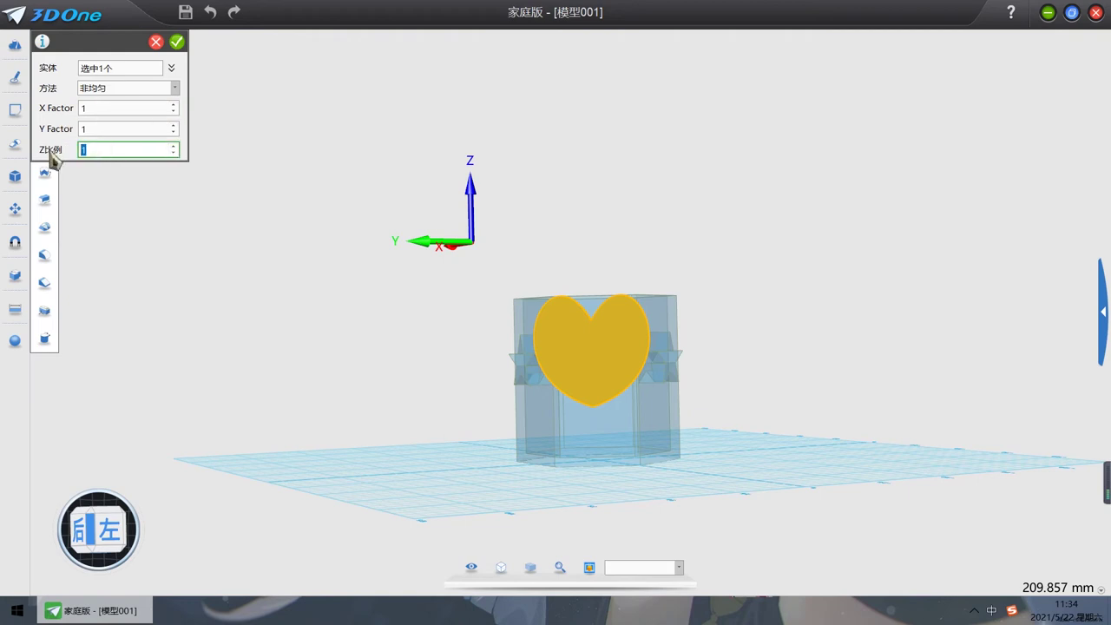
pyautogui.write('0.9')
pyautogui.press('Return')
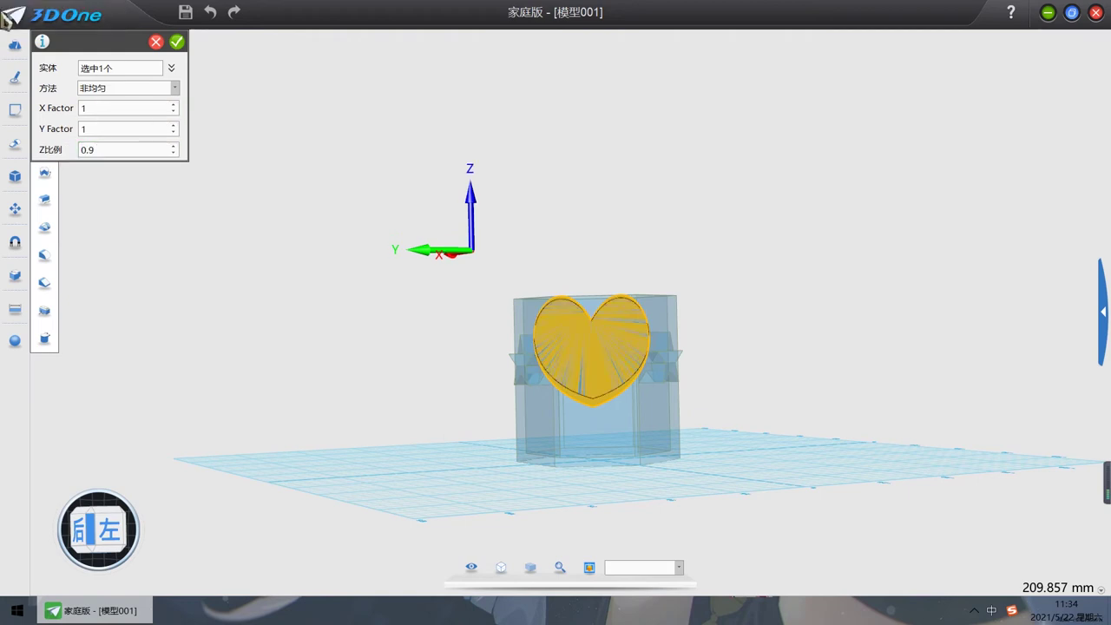
pyautogui.click(177, 42)
# Step: Scale the heart solid uniformly by a factor of 0.7
pyautogui.moveTo(785, 337); pyautogui.dragTo(789, 367, button='right')
pyautogui.click(610, 373)
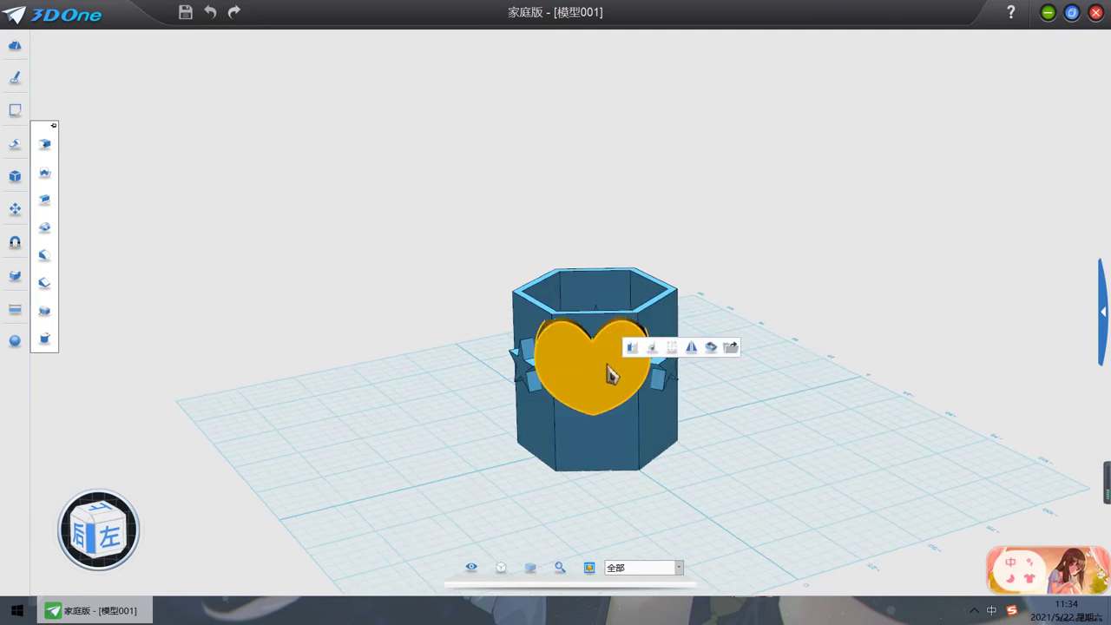
pyautogui.click(656, 346)
pyautogui.click(113, 90)
pyautogui.click(104, 99)
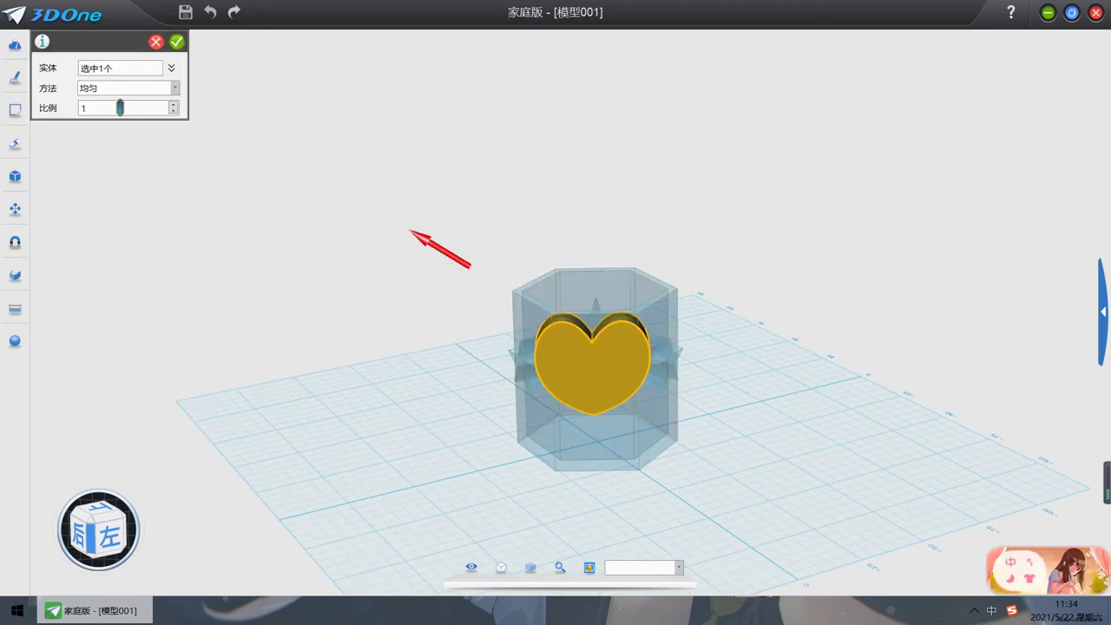
pyautogui.moveTo(425, 250); pyautogui.dragTo(403, 286)
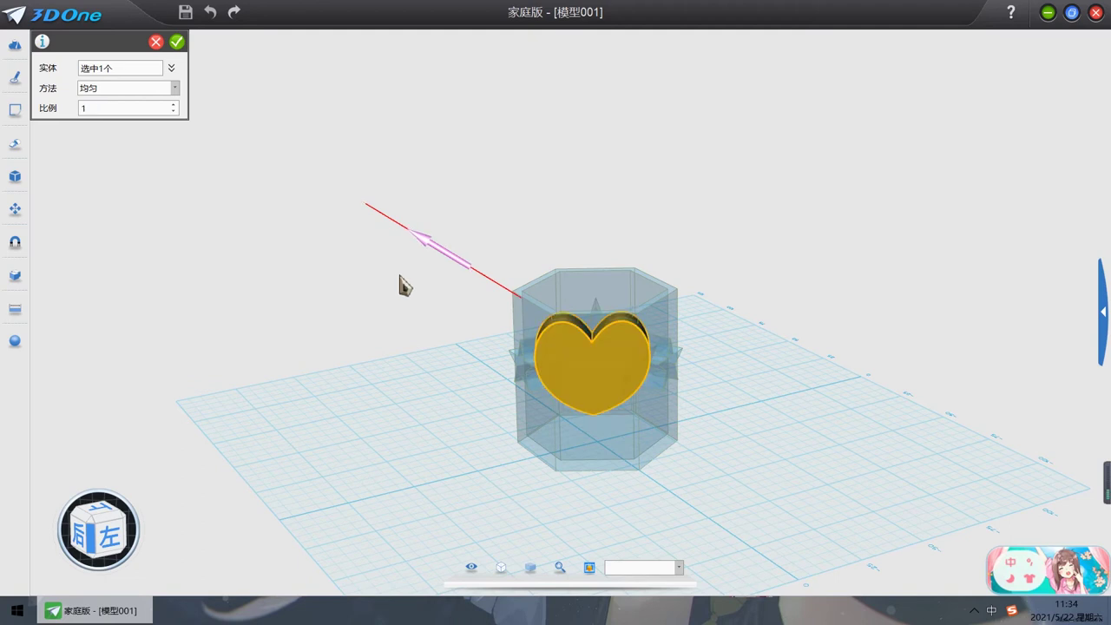
pyautogui.click(105, 107)
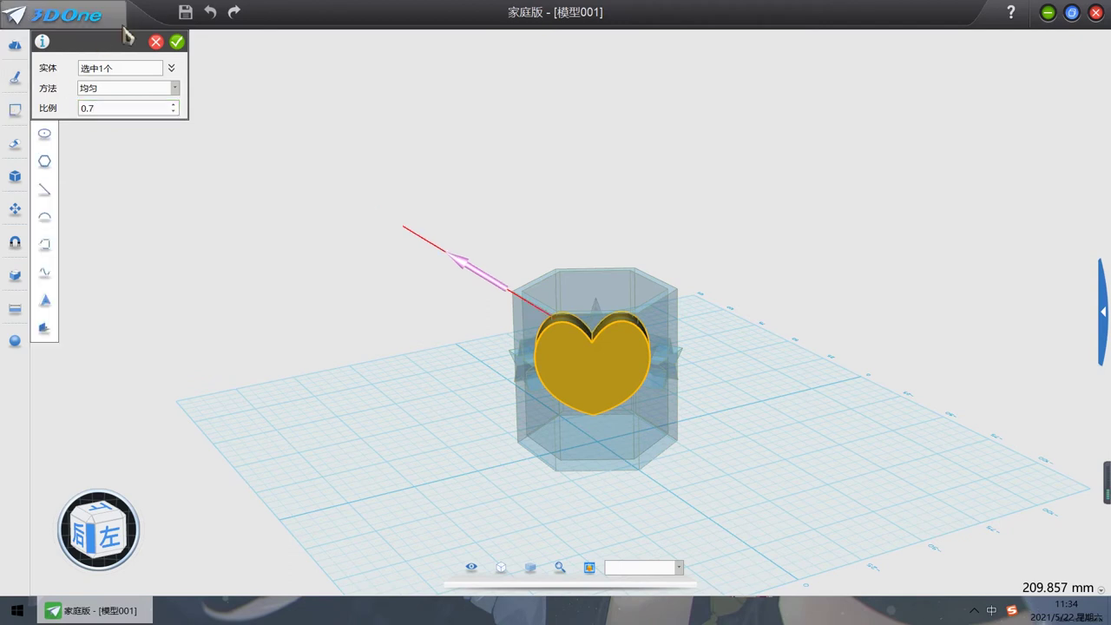
pyautogui.click(176, 42)
# Step: Move the heart solid by -3 along its Y axis and lower it along its Z axis on the side wall
pyautogui.moveTo(748, 314)
pyautogui.mouseDown(button='right')
pyautogui.moveTo(755, 293)
pyautogui.moveTo(766, 312)
pyautogui.mouseUp(button='right')
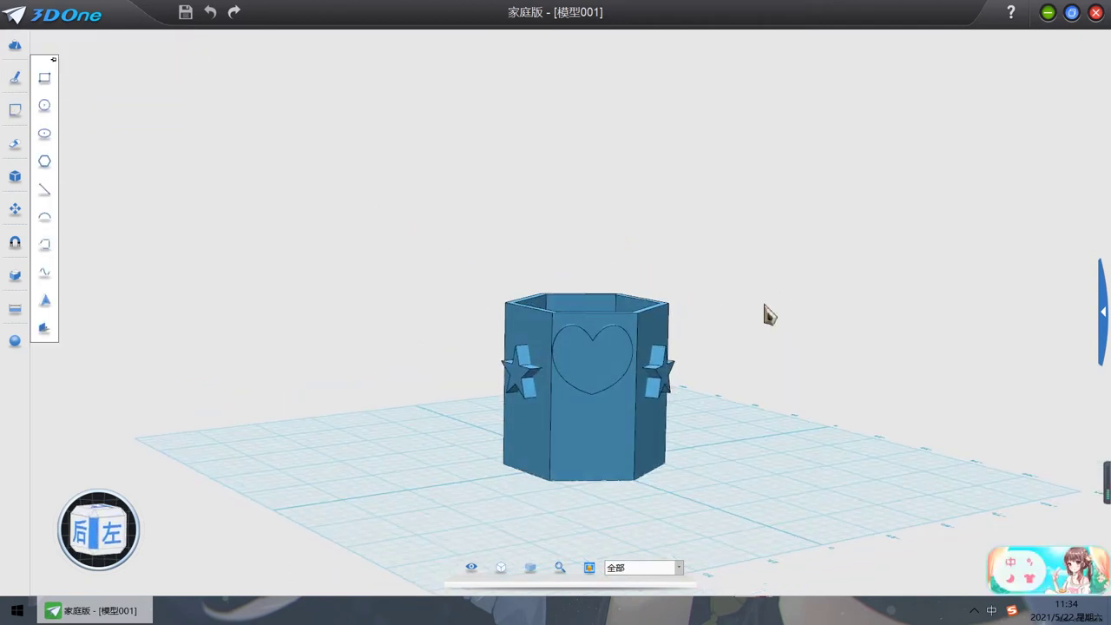
pyautogui.click(612, 369)
pyautogui.click(622, 350)
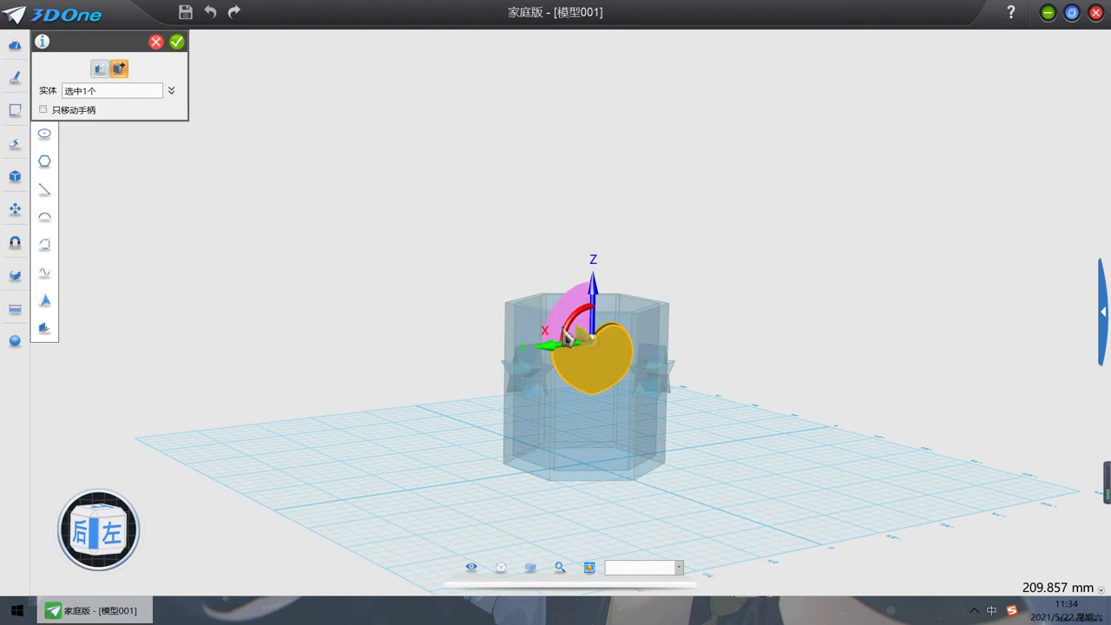
pyautogui.moveTo(577, 319); pyautogui.dragTo(563, 356)
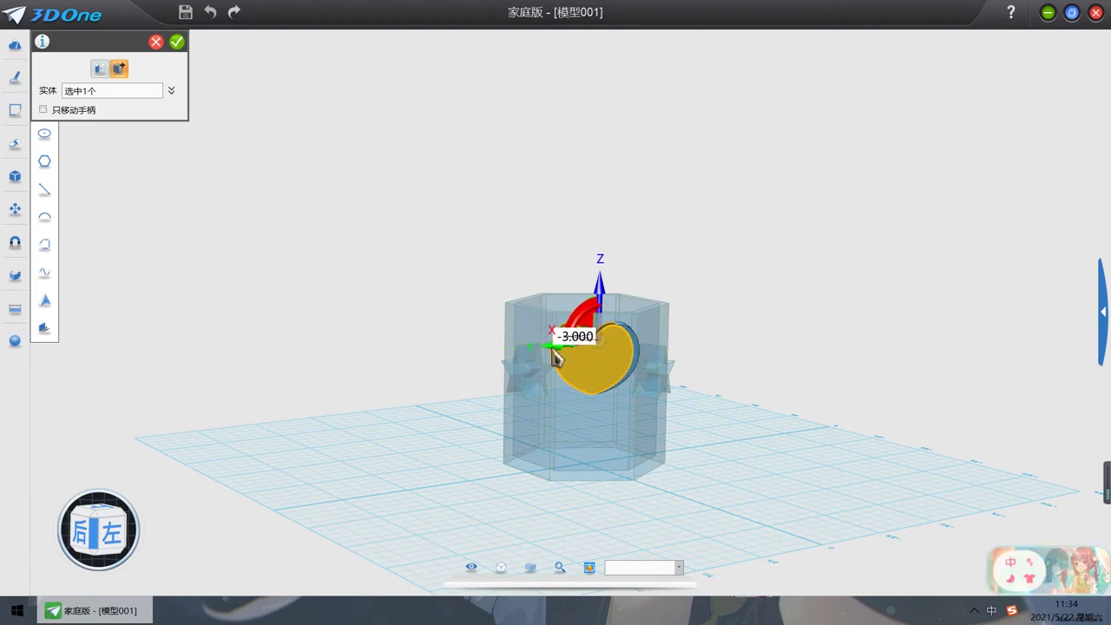
pyautogui.moveTo(601, 299); pyautogui.dragTo(516, 345)
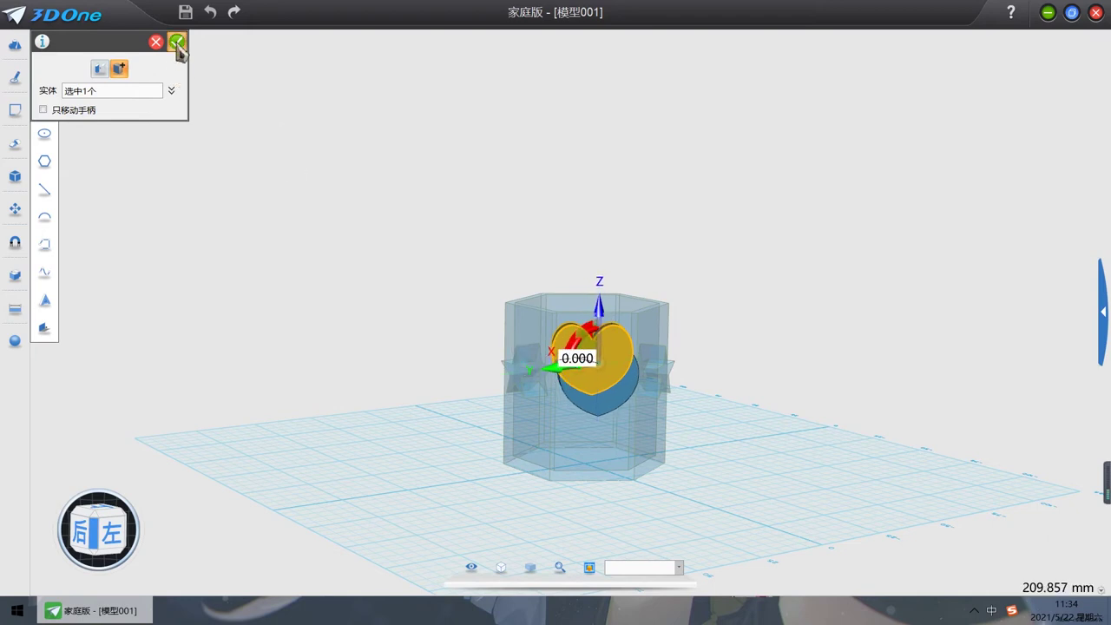
pyautogui.click(177, 41)
# Step: Scale the heart solid down slightly with the uniform method
pyautogui.moveTo(798, 213); pyautogui.dragTo(778, 252, button='right')
pyautogui.click(610, 408)
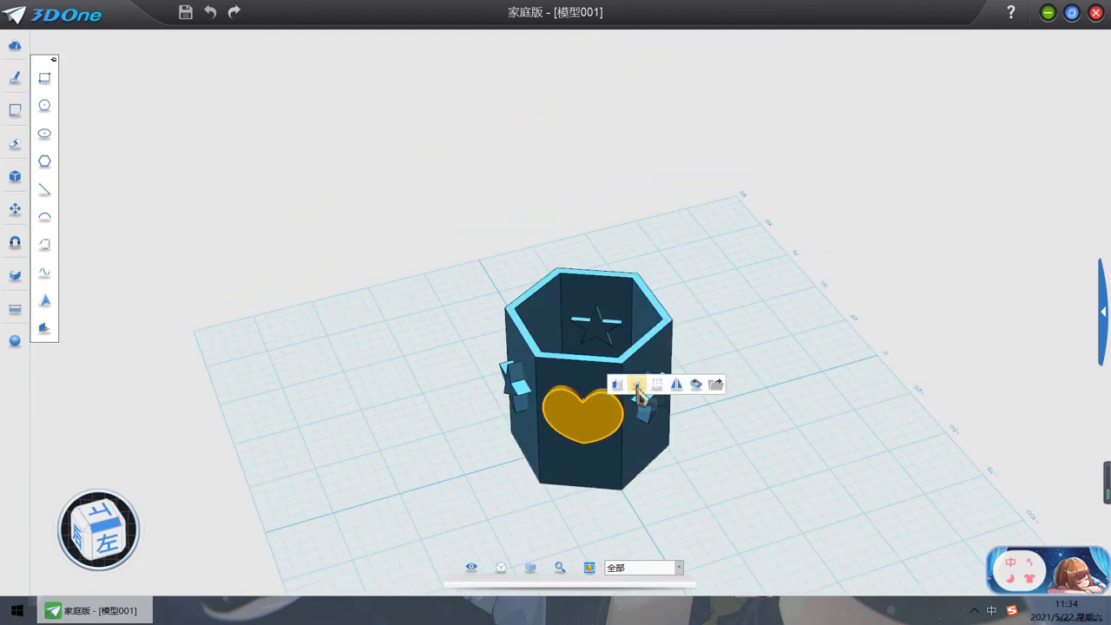
pyautogui.click(638, 387)
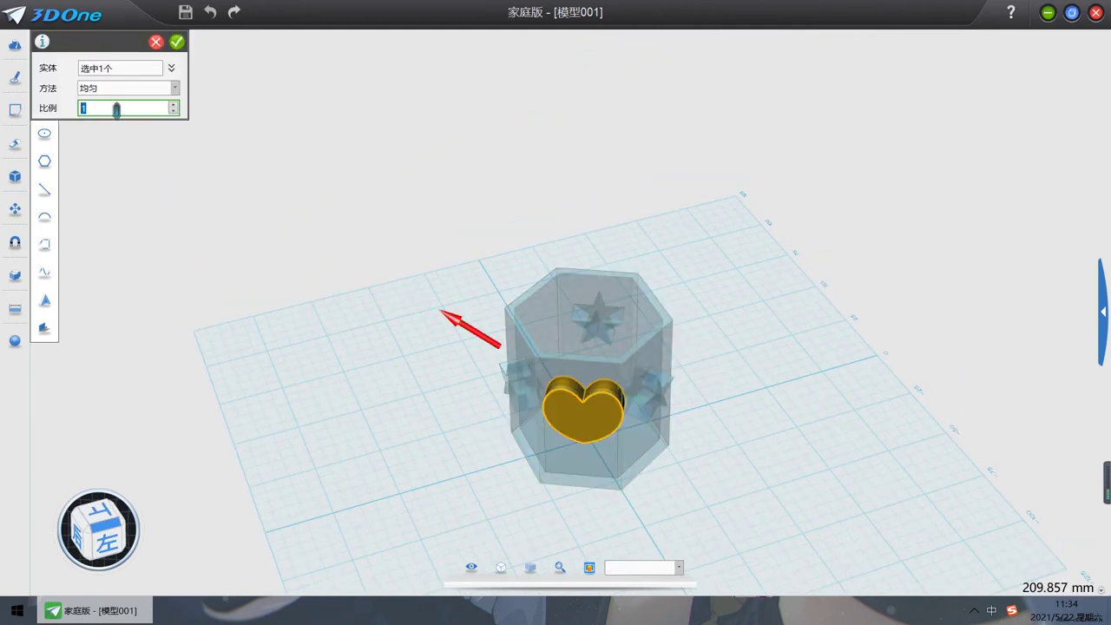
pyautogui.moveTo(14, 115)
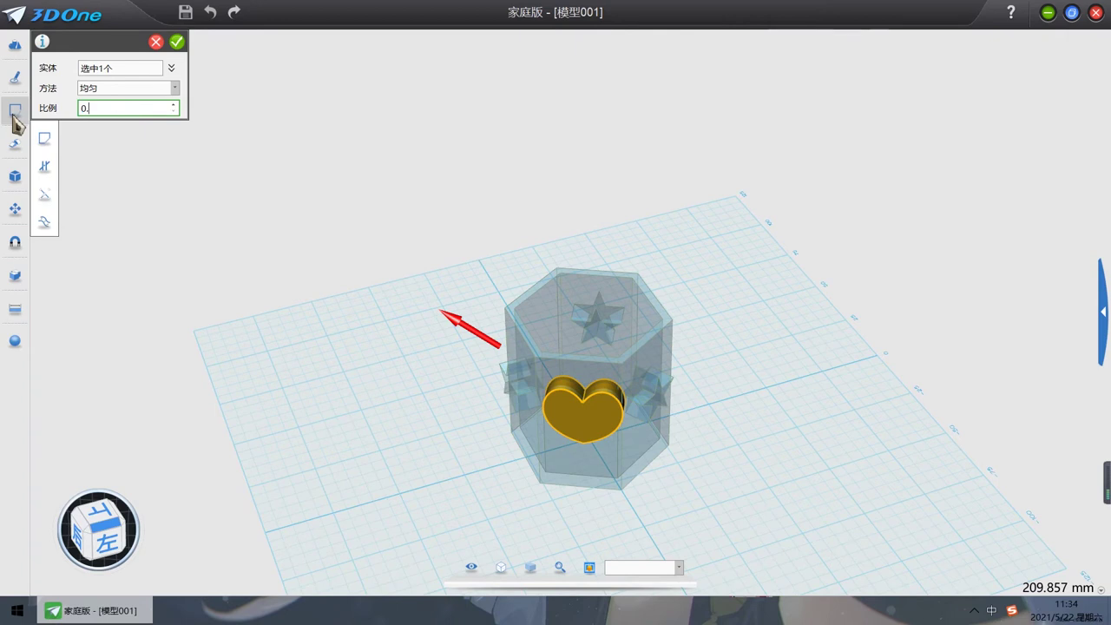
pyautogui.click(176, 42)
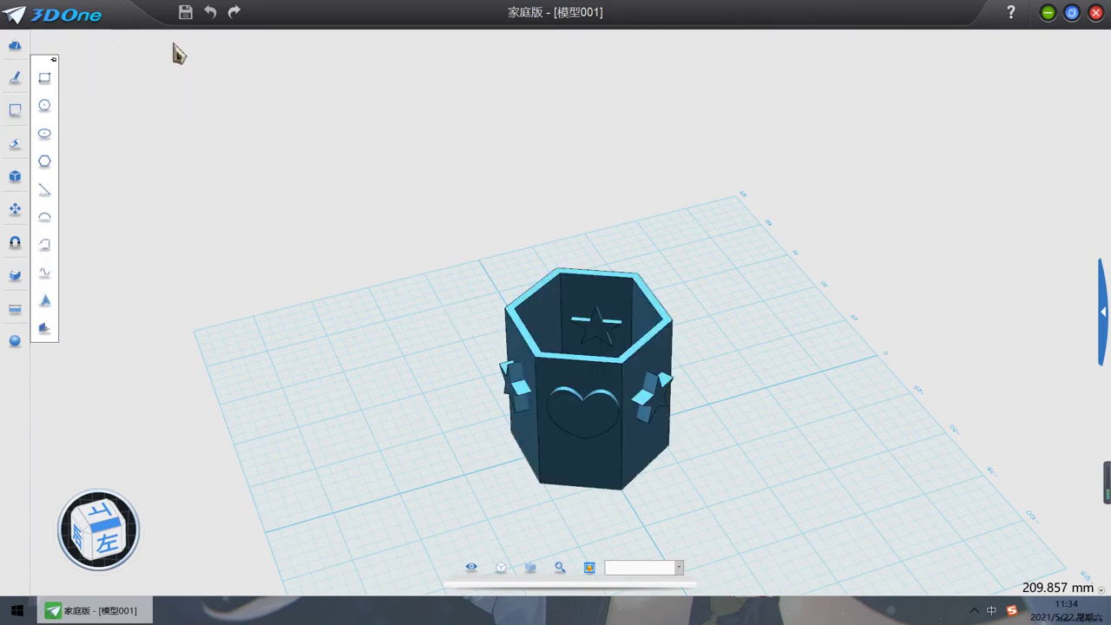
# Step: Shrink the heart solid once more with a uniform scale factor of 0.9
pyautogui.moveTo(859, 355); pyautogui.dragTo(930, 296, button='right')
pyautogui.click(623, 372)
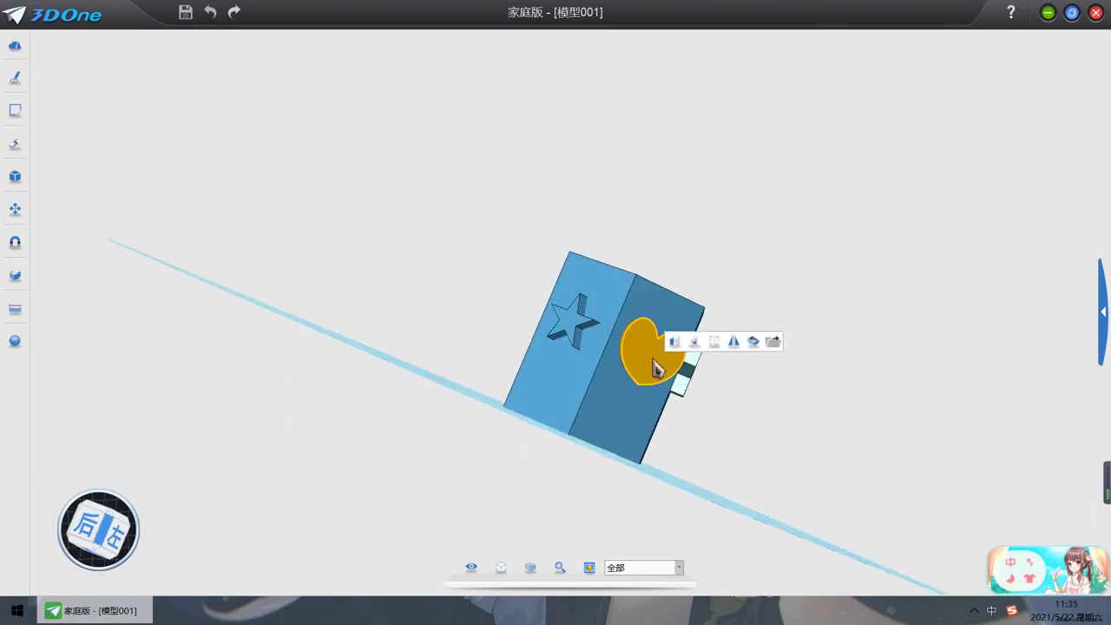
pyautogui.click(699, 340)
pyautogui.moveTo(10, 117)
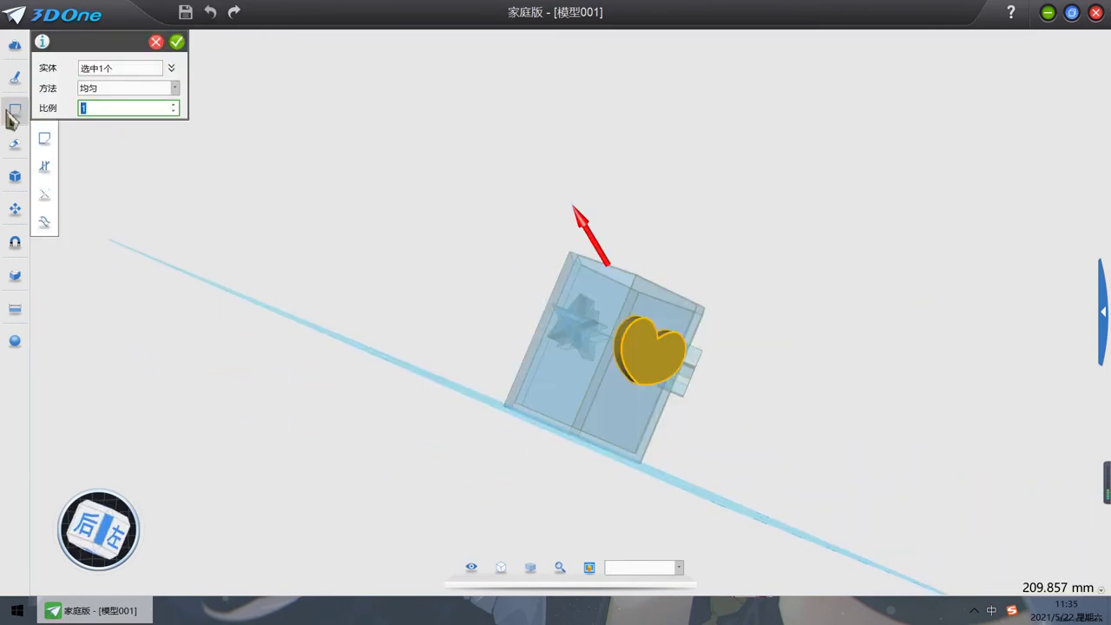
pyautogui.write('0.9')
pyautogui.press('Return')
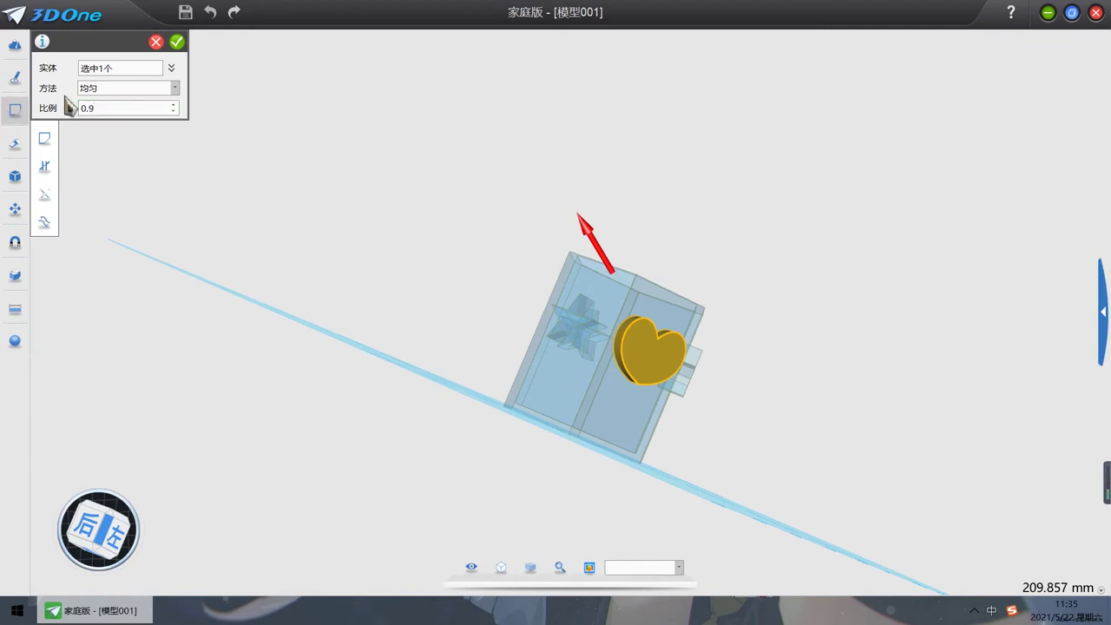
pyautogui.click(176, 41)
# Step: Shift the heart solid by 1 along its Y axis on the side wall
pyautogui.moveTo(855, 248); pyautogui.dragTo(779, 269, button='right')
pyautogui.click(608, 371)
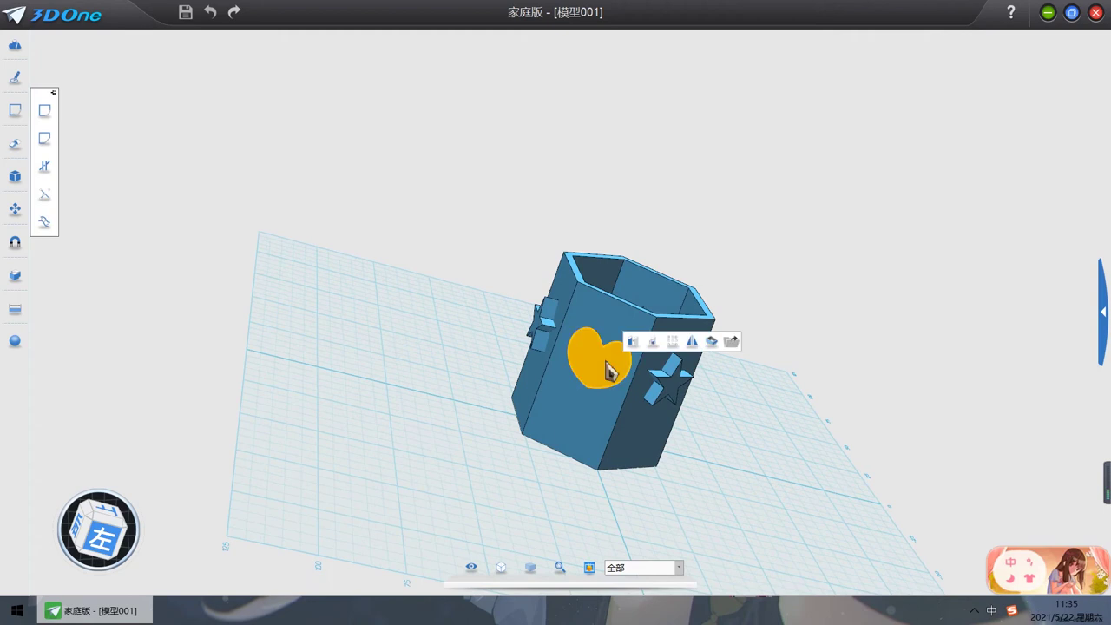
pyautogui.click(635, 343)
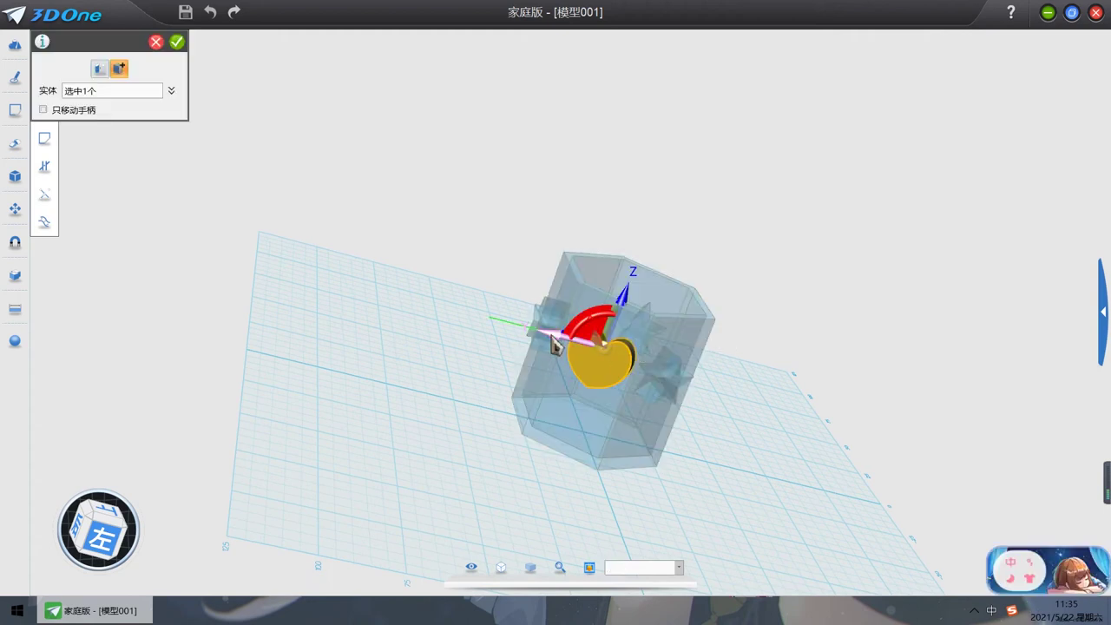
pyautogui.moveTo(552, 345); pyautogui.dragTo(552, 344)
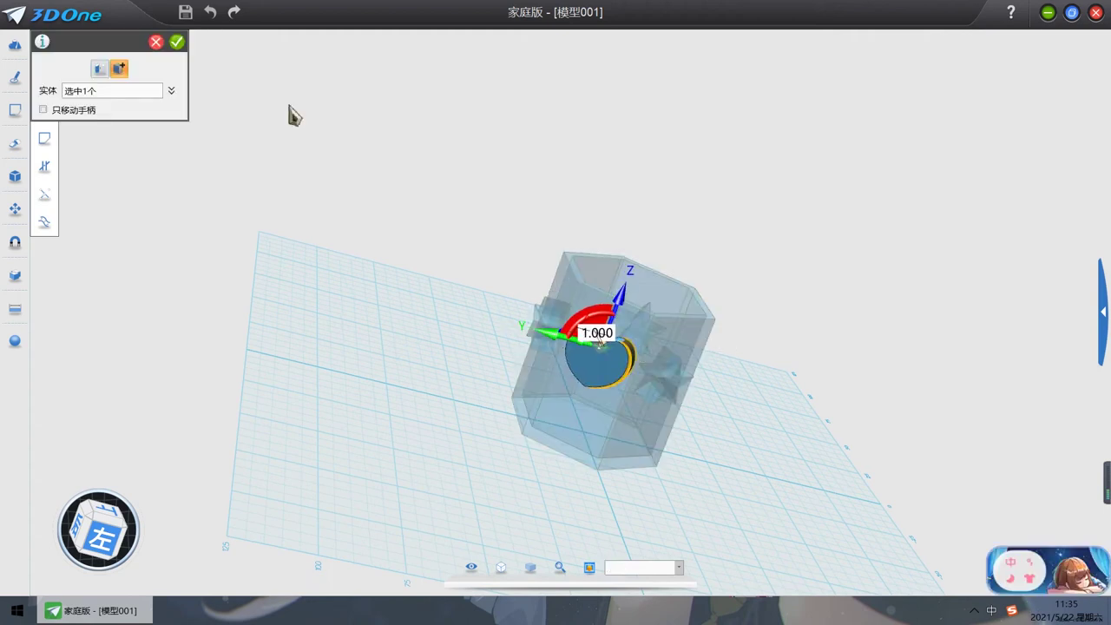
pyautogui.click(176, 41)
# Step: Pattern the heart solid circularly around the pen holder's vertical axis (0,0,1), with 3 instances over 360 degrees
pyautogui.moveTo(948, 337); pyautogui.dragTo(754, 434, button='right')
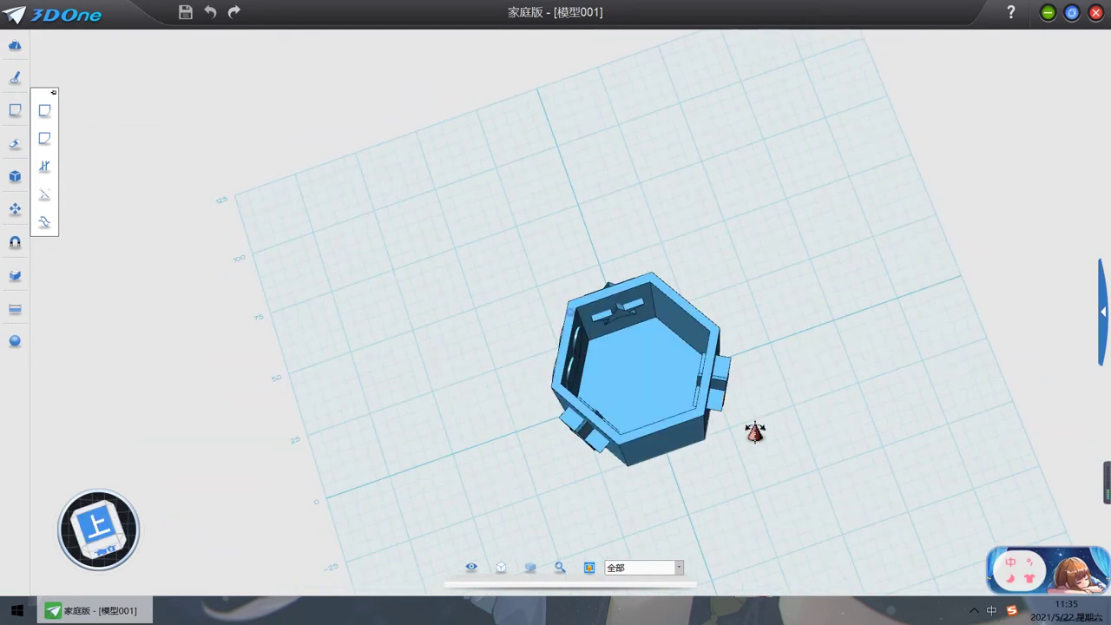
pyautogui.moveTo(1085, 461); pyautogui.dragTo(745, 449, button='right')
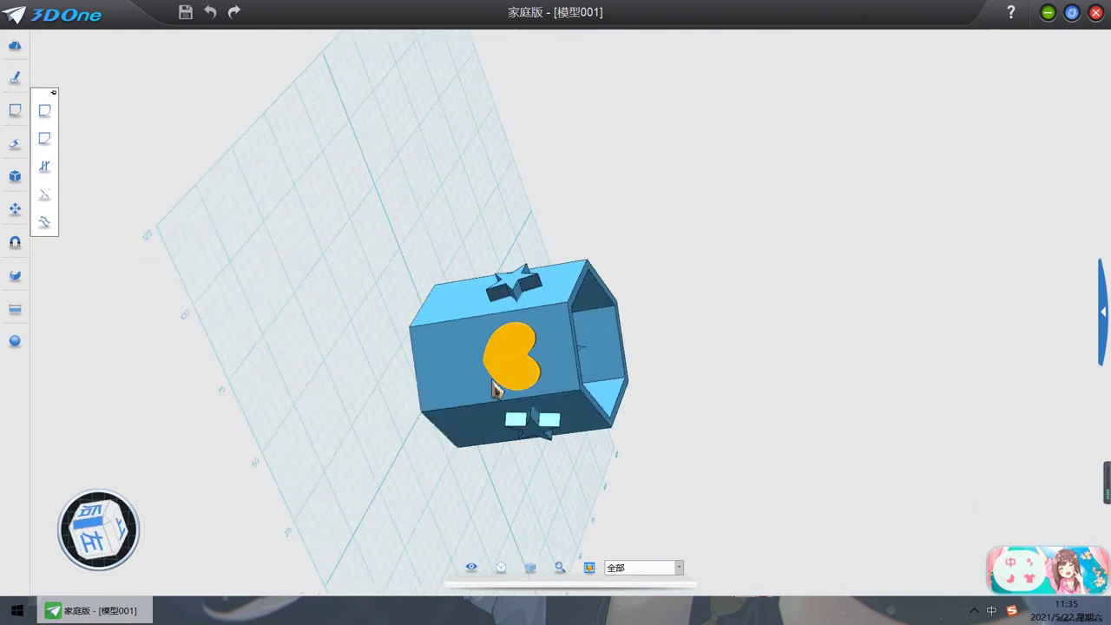
pyautogui.click(87, 529)
pyautogui.click(97, 543)
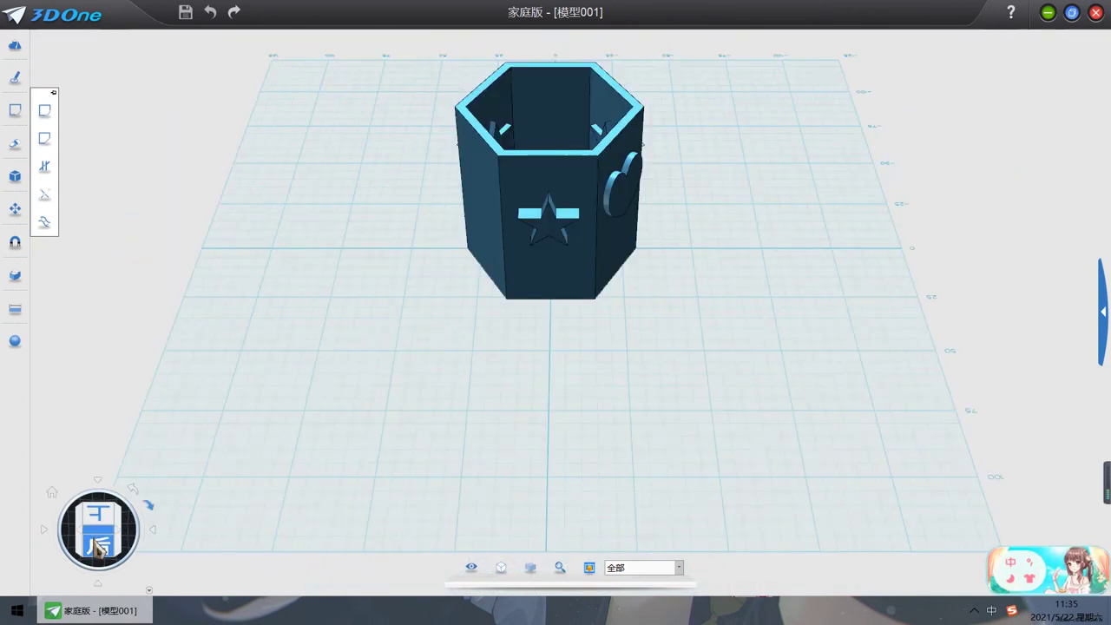
pyautogui.moveTo(390, 471); pyautogui.dragTo(512, 382, button='right')
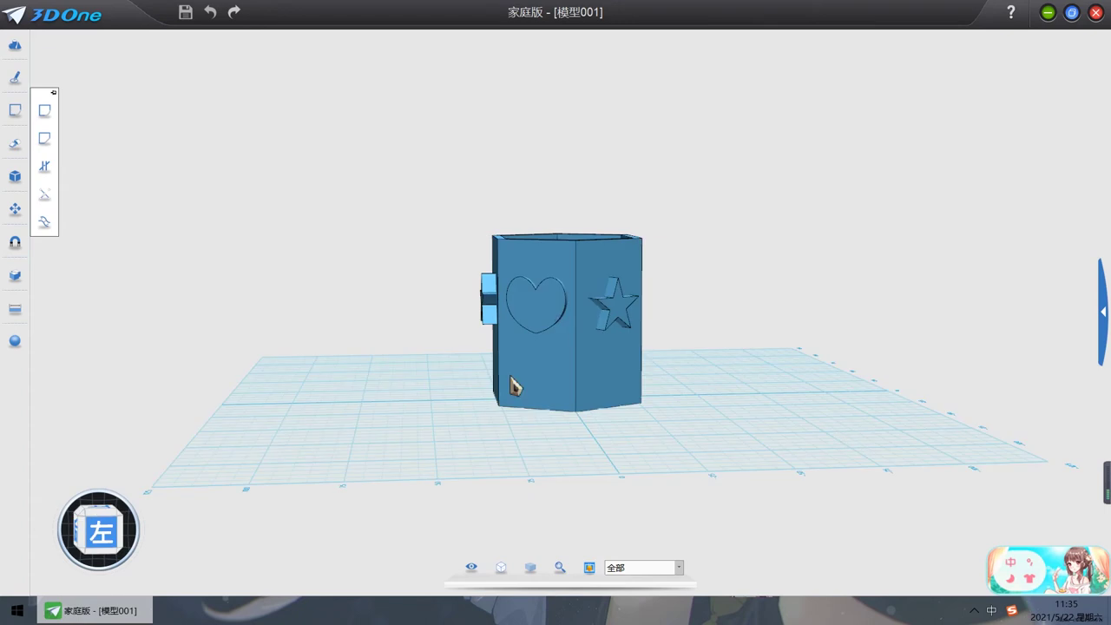
pyautogui.click(558, 310)
pyautogui.click(621, 292)
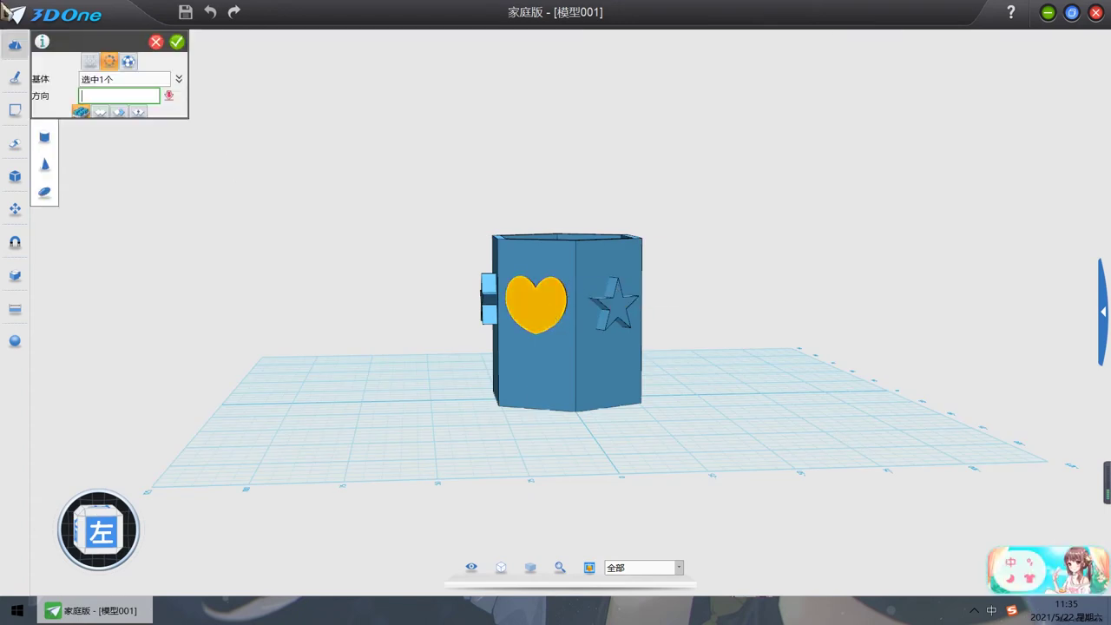
pyautogui.click(135, 97)
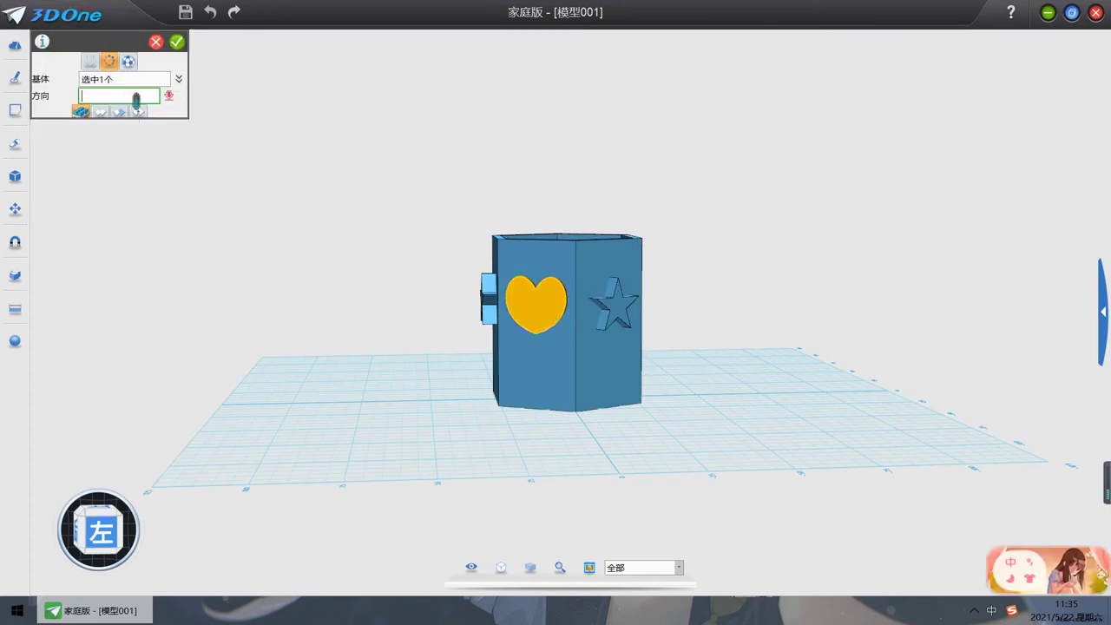
pyautogui.moveTo(717, 367); pyautogui.dragTo(669, 384, button='right')
pyautogui.click(563, 394)
pyautogui.click(565, 392)
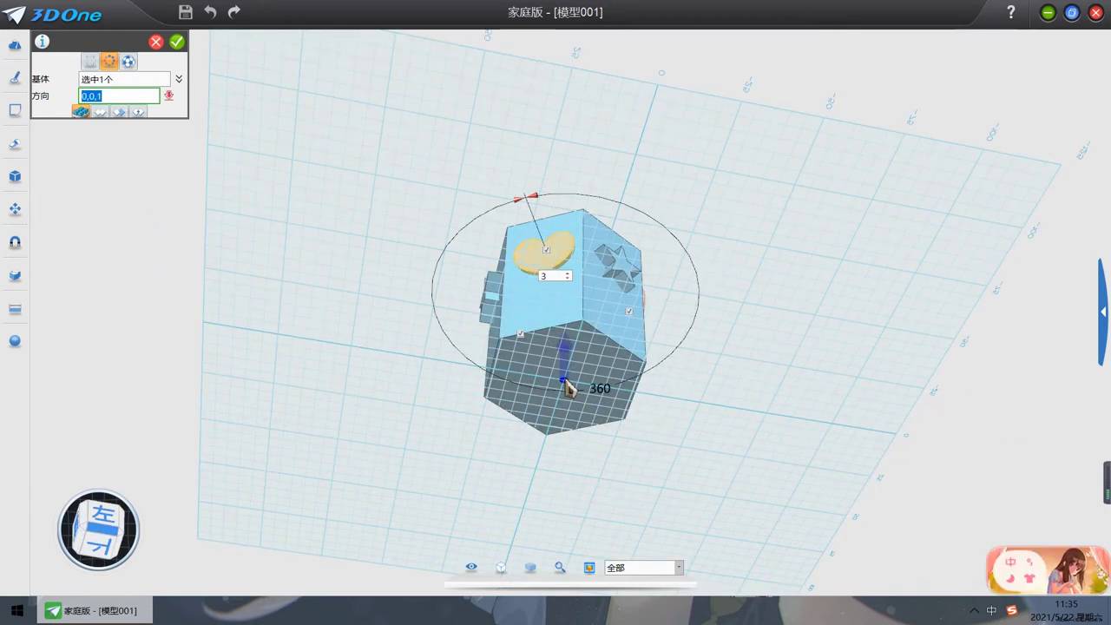
pyautogui.moveTo(573, 388); pyautogui.dragTo(503, 399, button='right')
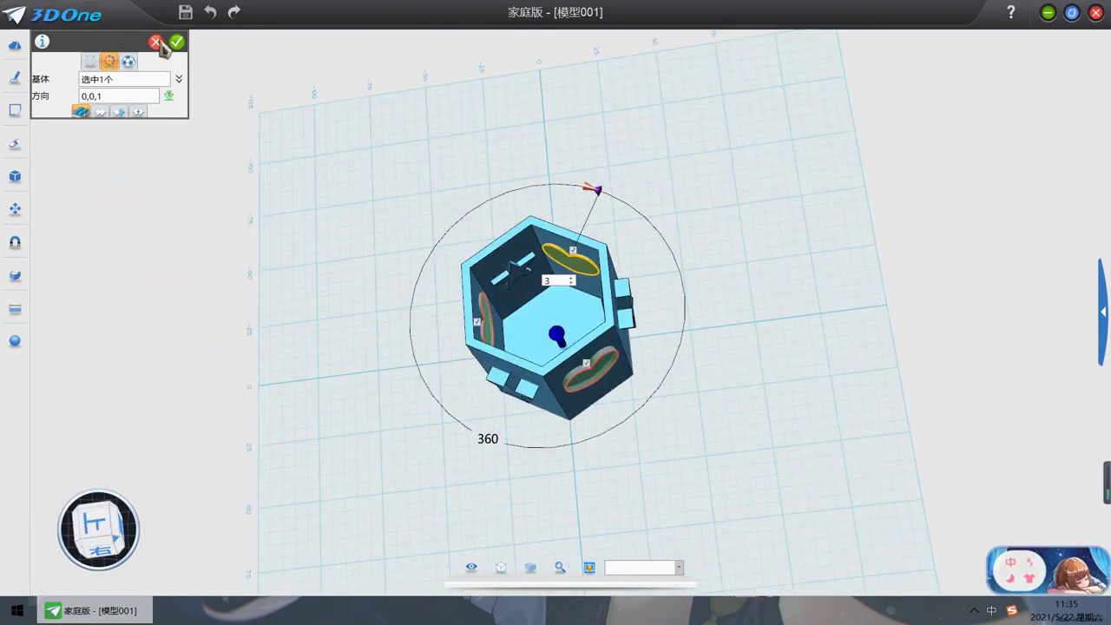
pyautogui.click(177, 45)
# Step: Start a Boolean subtraction with the hexagonal pen holder as the base body
pyautogui.moveTo(694, 188); pyautogui.dragTo(757, 211, button='right')
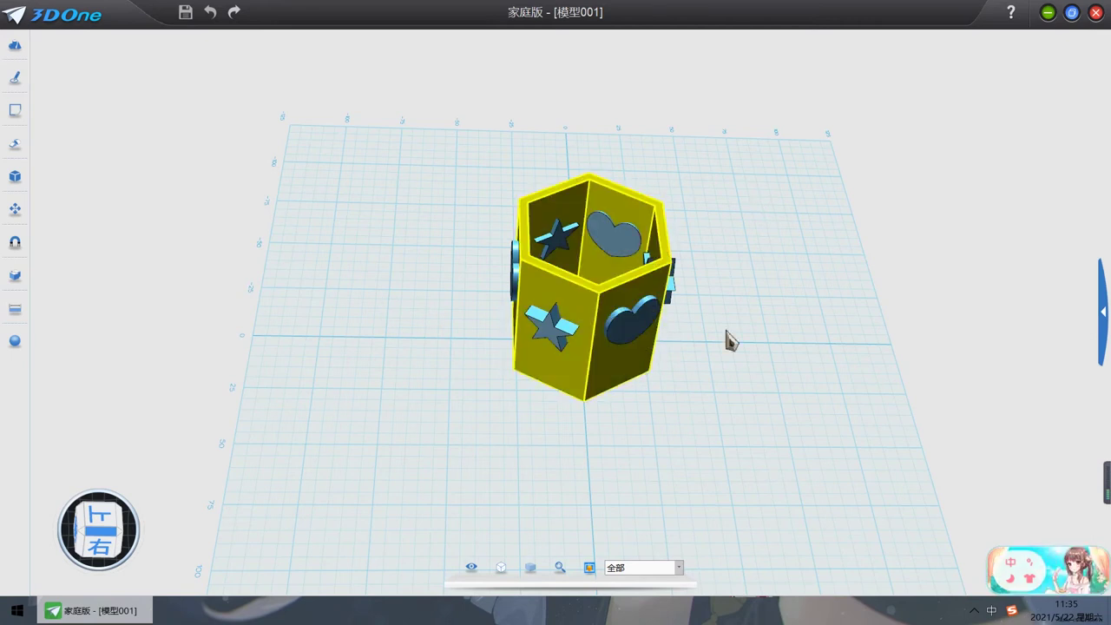
pyautogui.moveTo(726, 339); pyautogui.dragTo(702, 404, button='right')
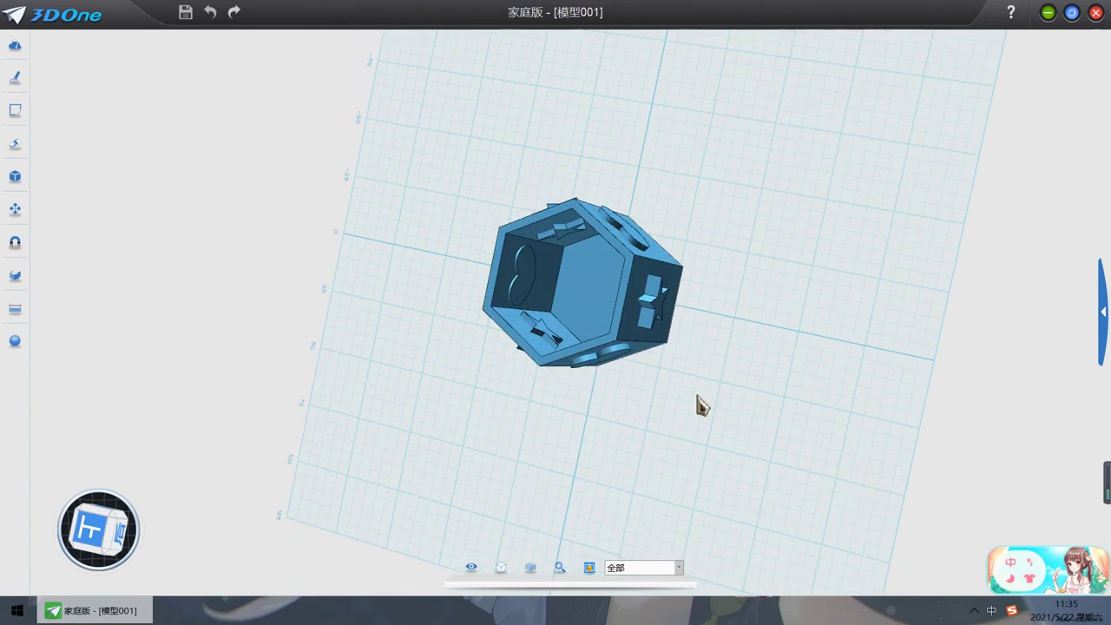
pyautogui.click(22, 285)
pyautogui.click(519, 310)
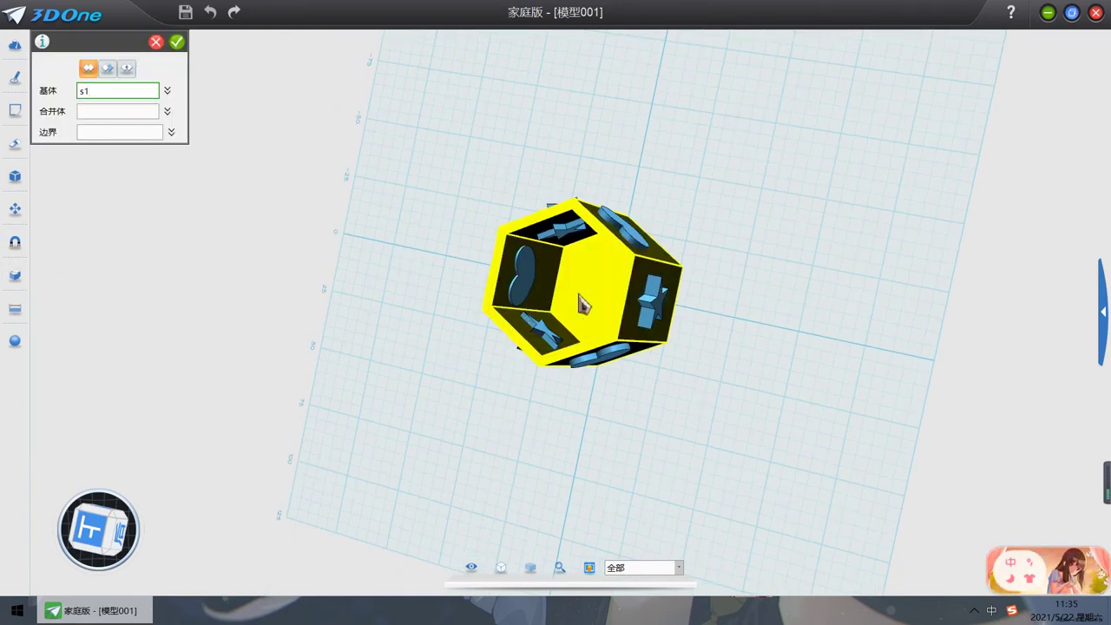
pyautogui.click(108, 70)
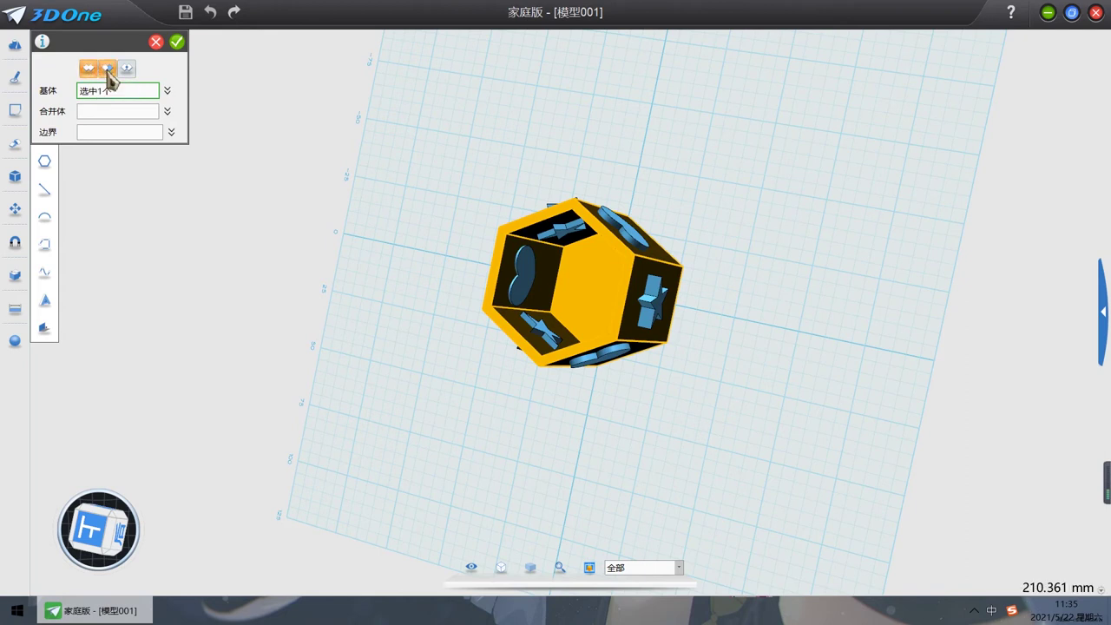
pyautogui.click(518, 283)
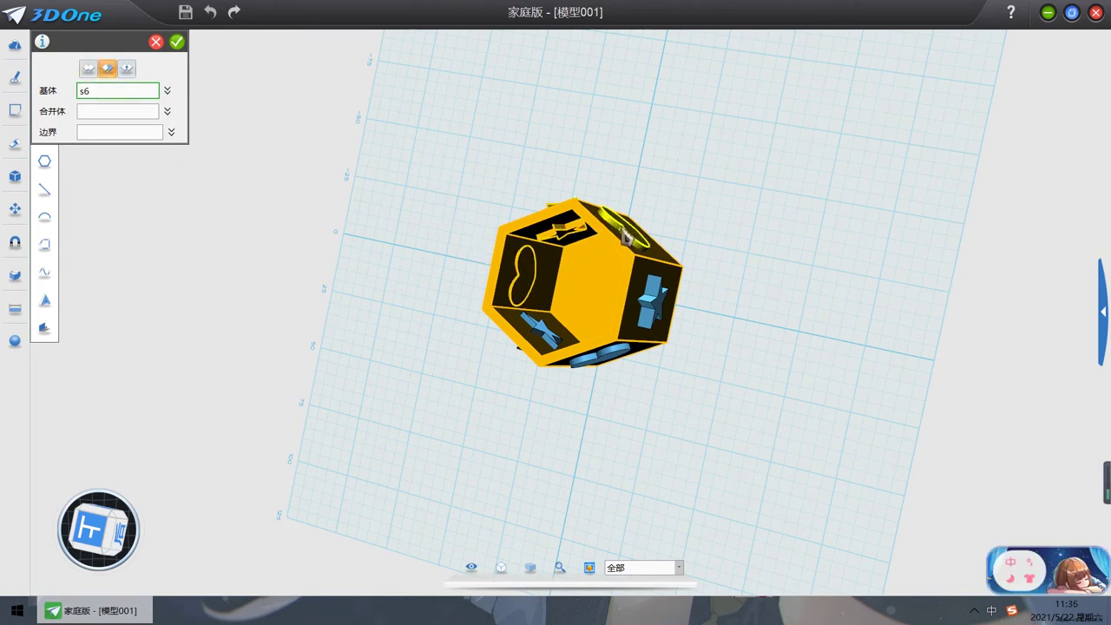
pyautogui.click(655, 302)
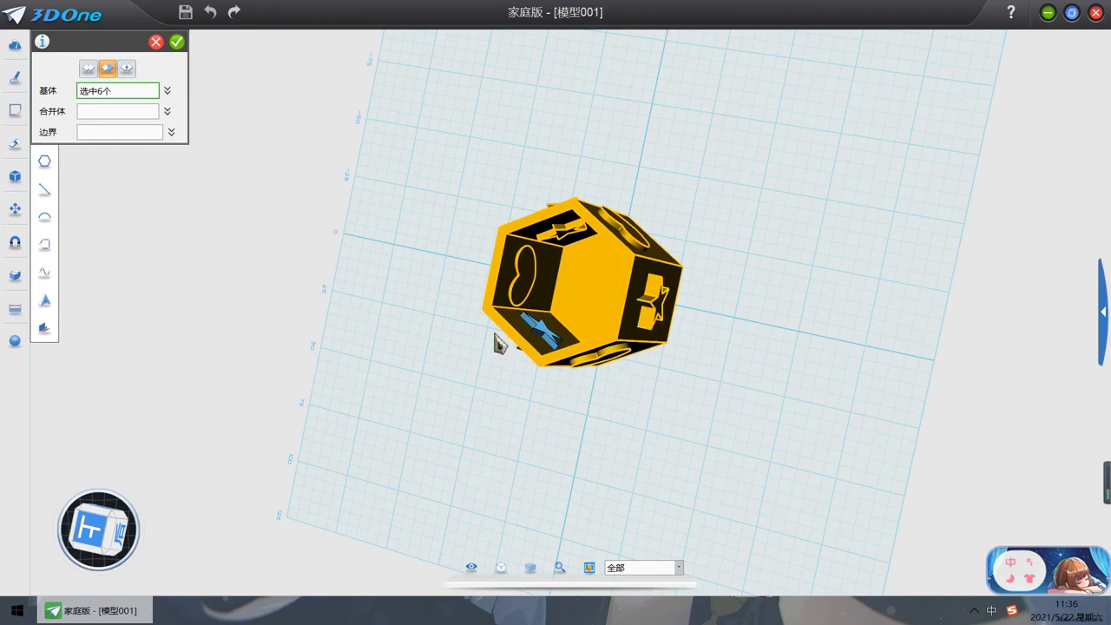
pyautogui.click(177, 44)
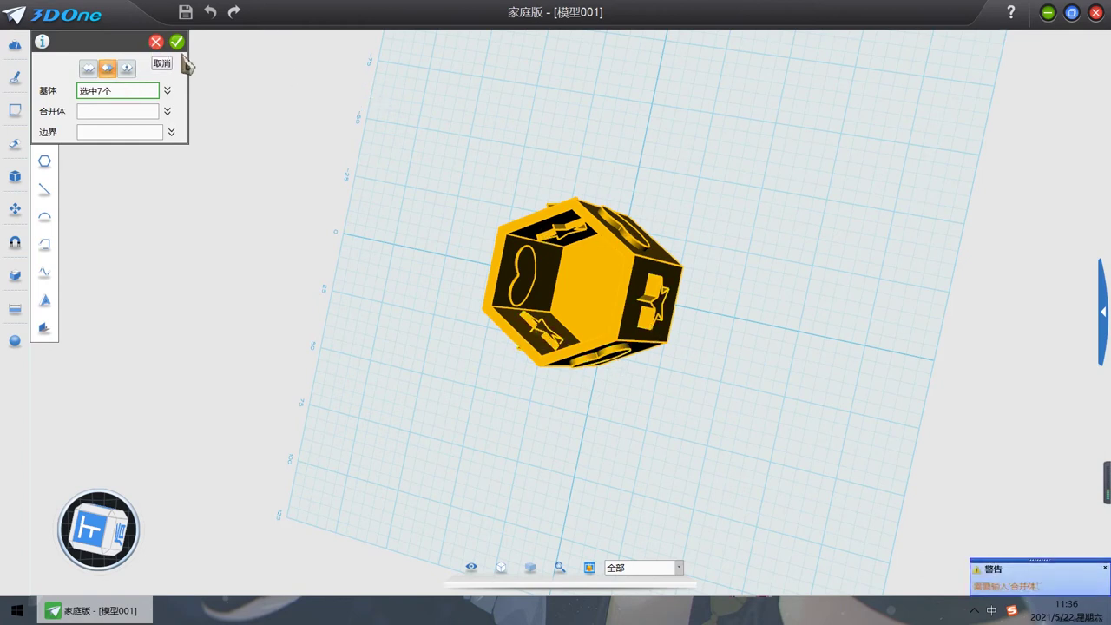
pyautogui.click(138, 91)
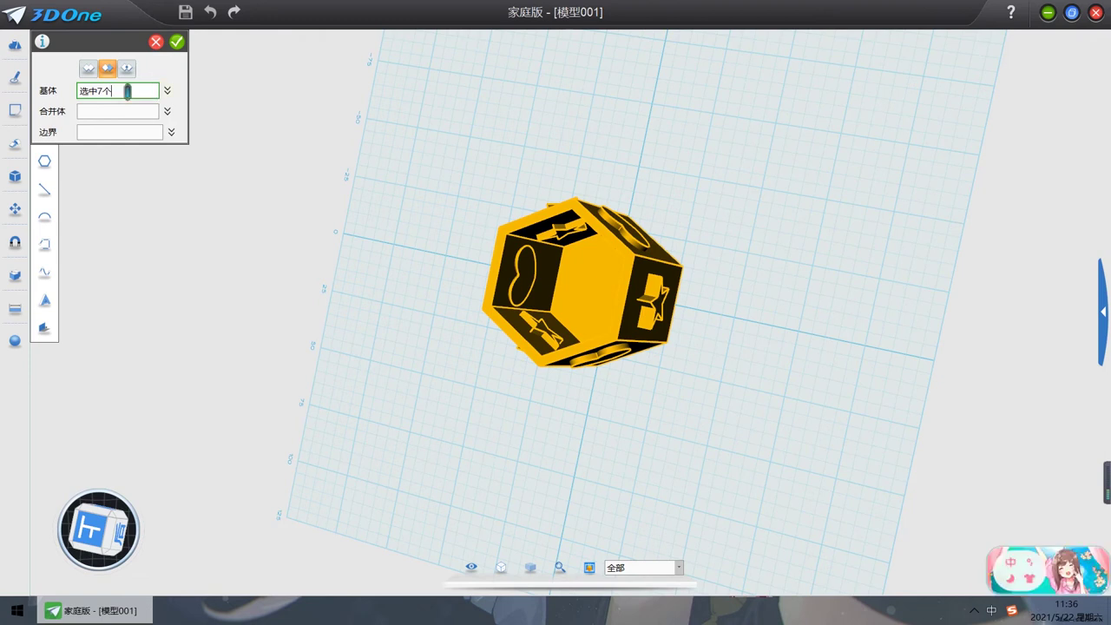
pyautogui.click(168, 91)
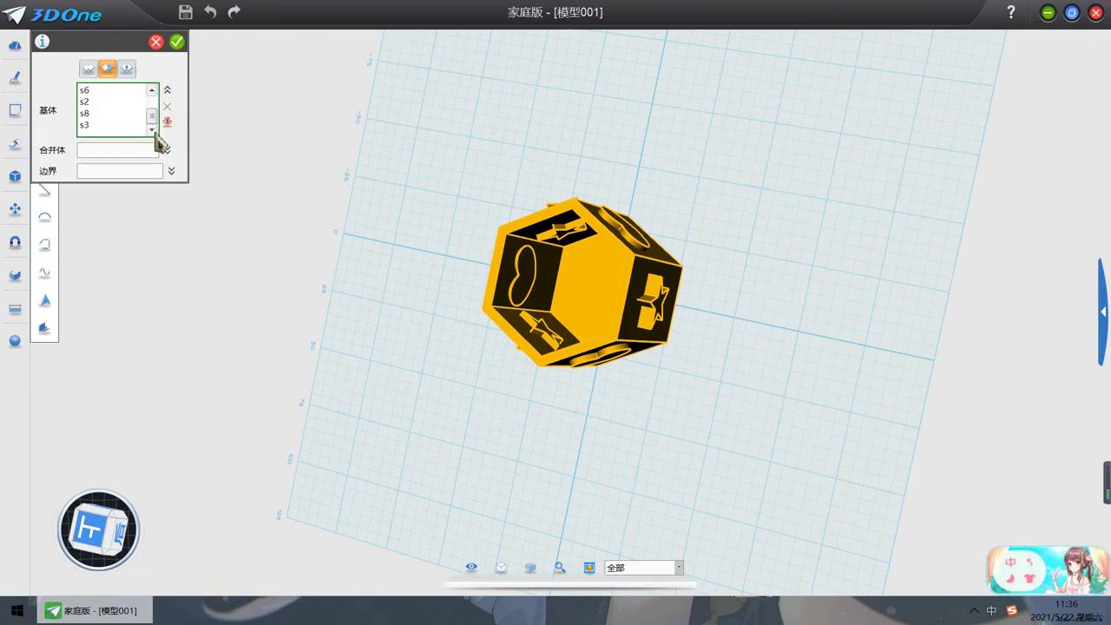
pyautogui.click(168, 105)
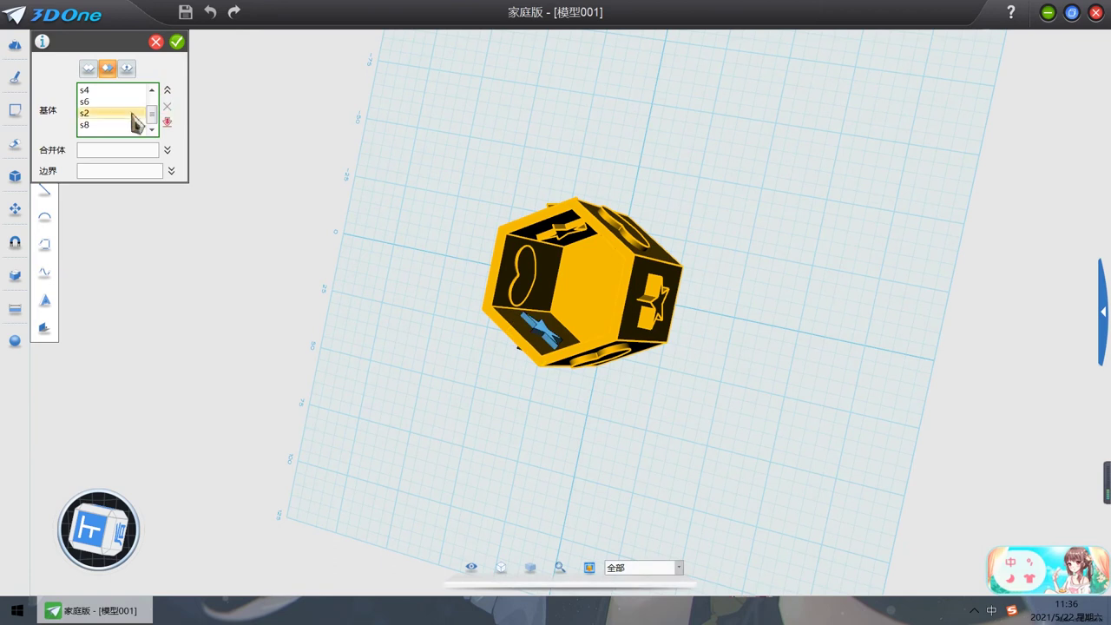
pyautogui.click(167, 106)
pyautogui.click(168, 107)
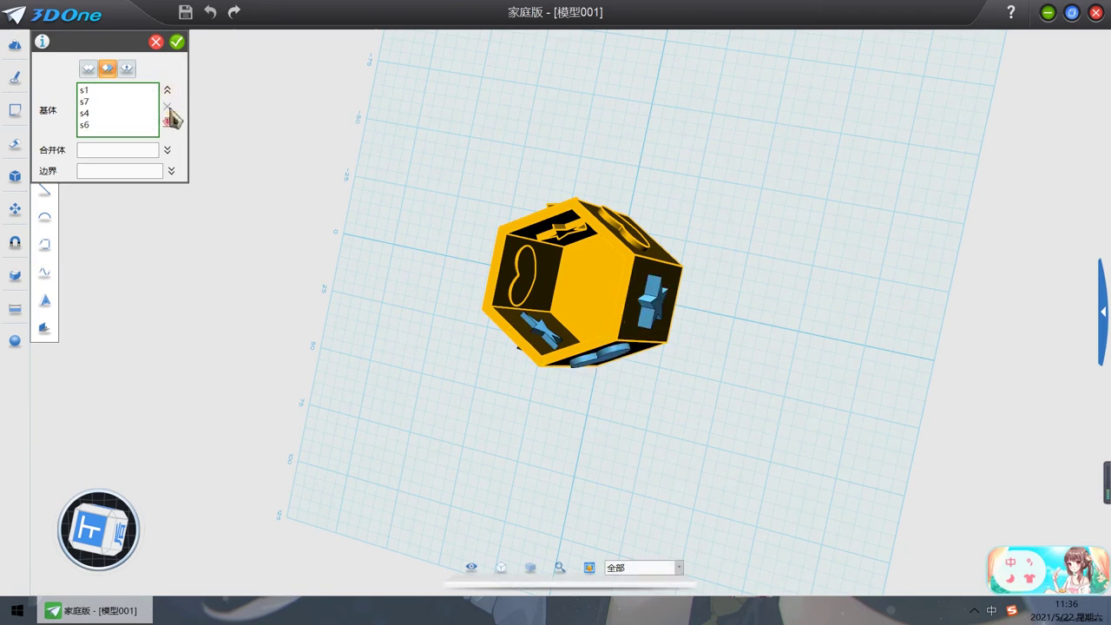
pyautogui.click(167, 107)
pyautogui.click(167, 107)
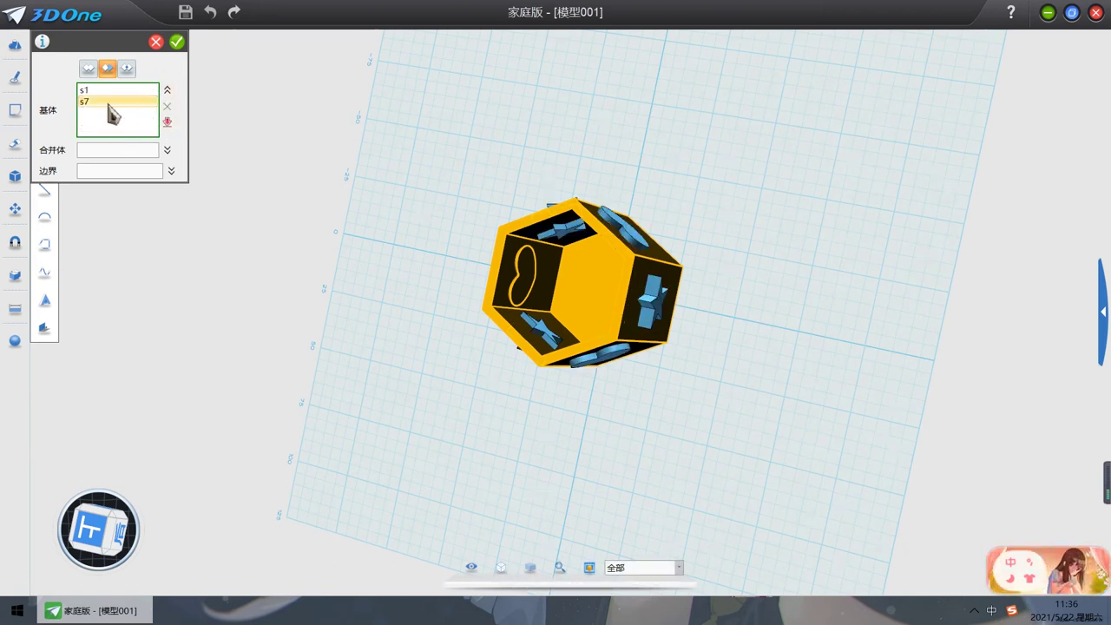
pyautogui.click(168, 107)
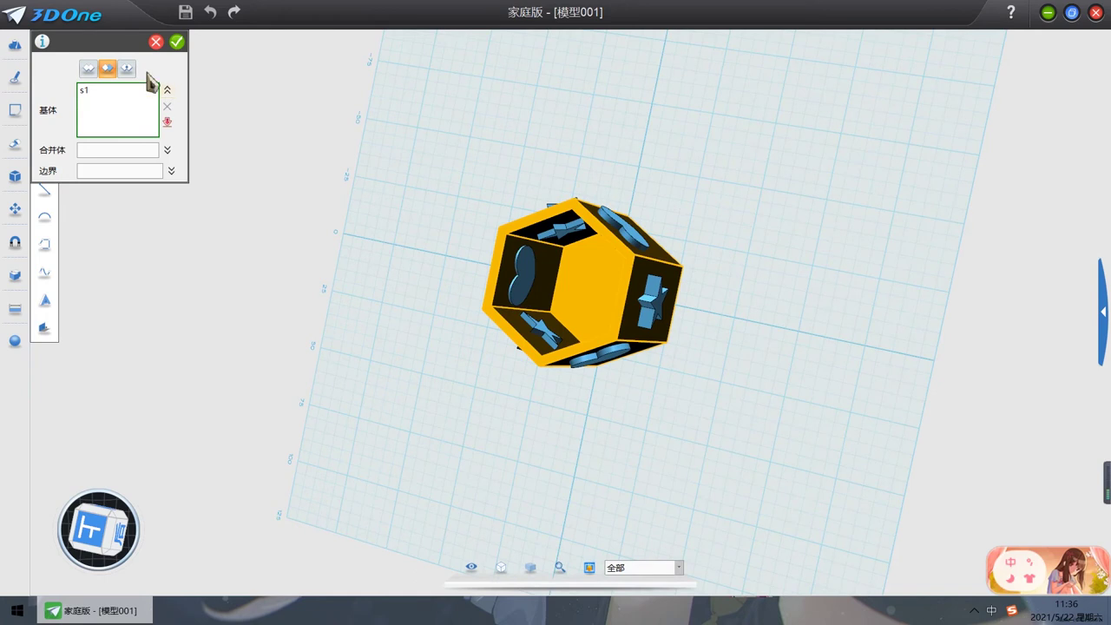
# Step: Subtract all six star and heart solids from the pen holder's side walls
pyautogui.click(531, 288)
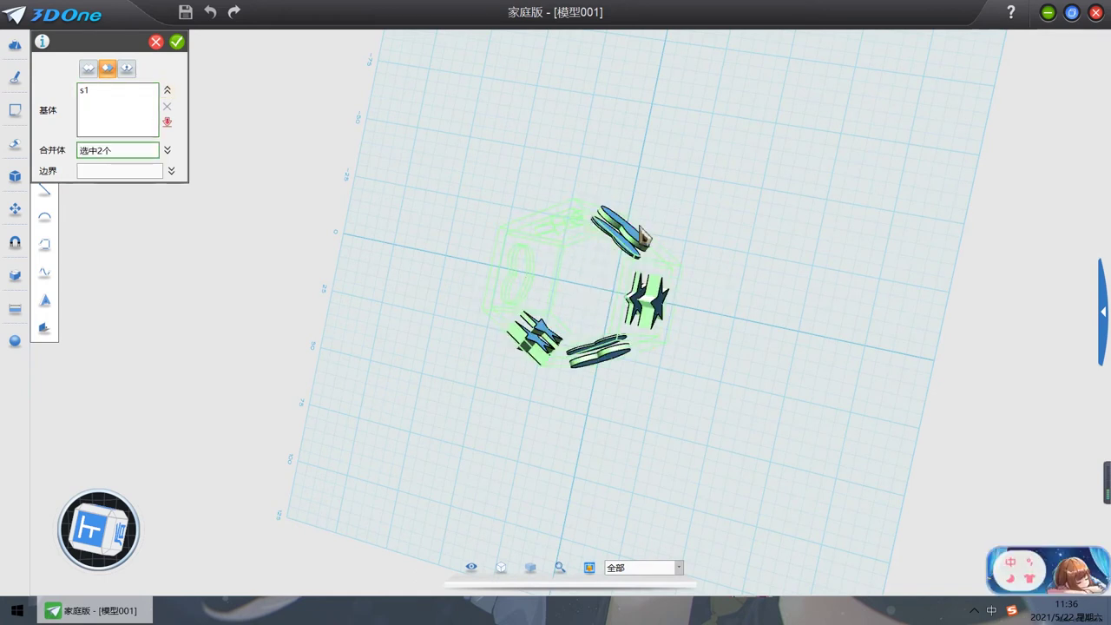
pyautogui.click(626, 245)
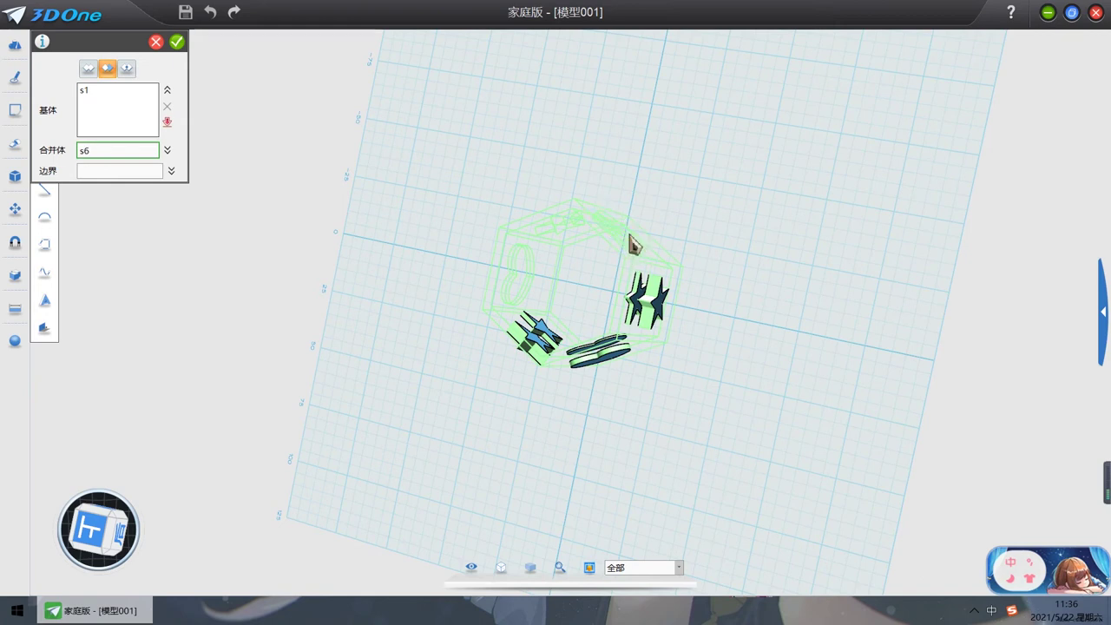
pyautogui.click(650, 303)
pyautogui.click(602, 364)
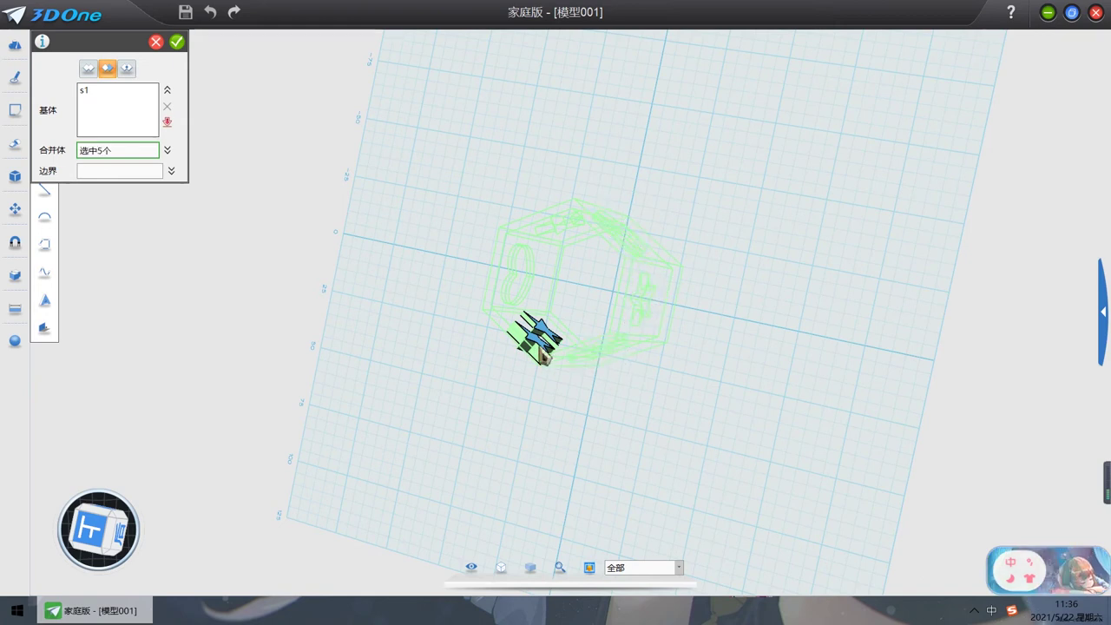
pyautogui.click(539, 346)
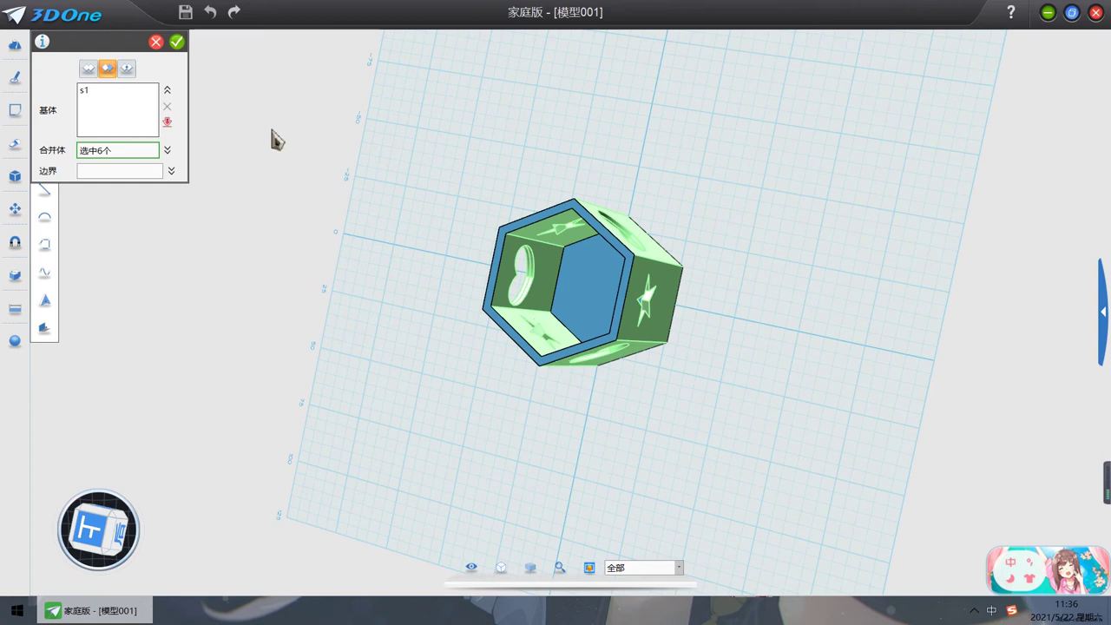
pyautogui.click(177, 42)
pyautogui.moveTo(845, 421)
pyautogui.mouseDown(button='right')
pyautogui.moveTo(838, 364)
pyautogui.moveTo(865, 270)
pyautogui.moveTo(880, 310)
pyautogui.moveTo(524, 272)
pyautogui.moveTo(775, 317)
pyautogui.moveTo(911, 256)
pyautogui.moveTo(503, 355)
pyautogui.moveTo(668, 321)
pyautogui.moveTo(789, 382)
pyautogui.moveTo(853, 389)
pyautogui.moveTo(768, 359)
pyautogui.moveTo(738, 429)
pyautogui.moveTo(624, 386)
pyautogui.moveTo(489, 414)
pyautogui.moveTo(610, 318)
pyautogui.moveTo(712, 408)
pyautogui.moveTo(642, 364)
pyautogui.moveTo(536, 422)
pyautogui.moveTo(642, 471)
pyautogui.moveTo(602, 419)
pyautogui.moveTo(384, 369)
pyautogui.mouseUp(button='right')
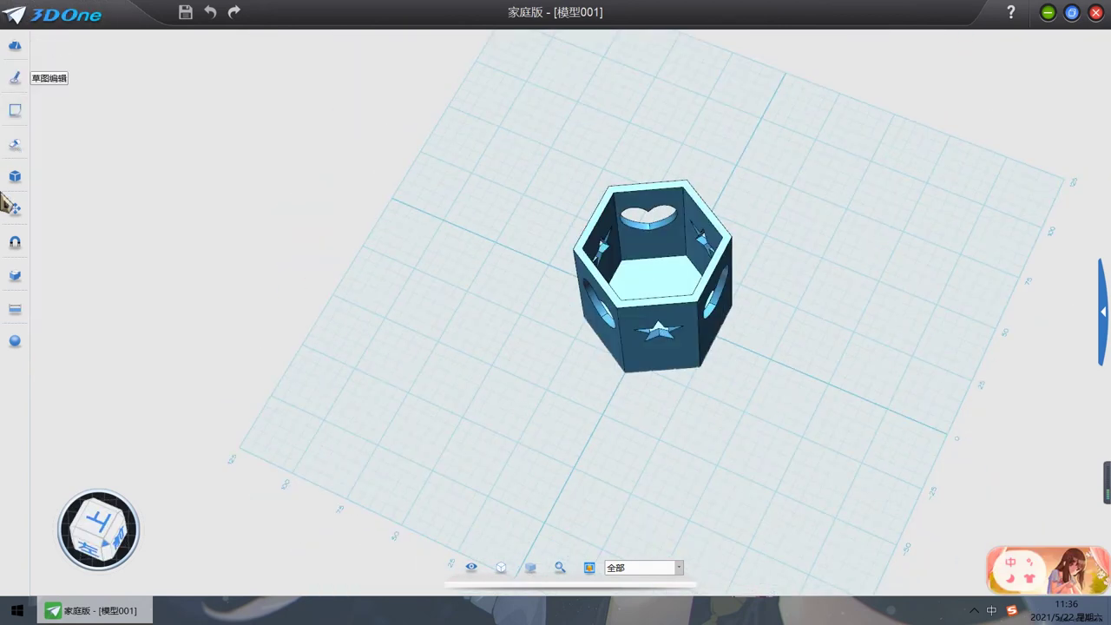
# Step: Extrude the hexagonal floor face inside the pen holder to one side
pyautogui.moveTo(26, 178)
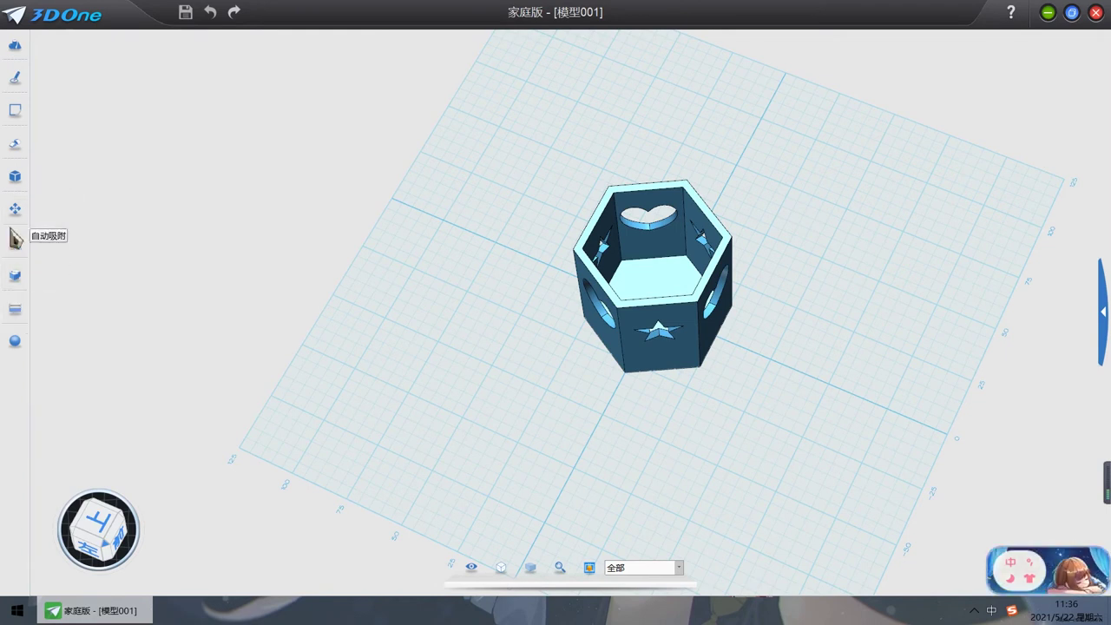
pyautogui.moveTo(656, 364); pyautogui.dragTo(657, 260, button='right')
pyautogui.moveTo(835, 282)
pyautogui.mouseDown(button='right')
pyautogui.moveTo(822, 425)
pyautogui.moveTo(810, 442)
pyautogui.mouseUp(button='right')
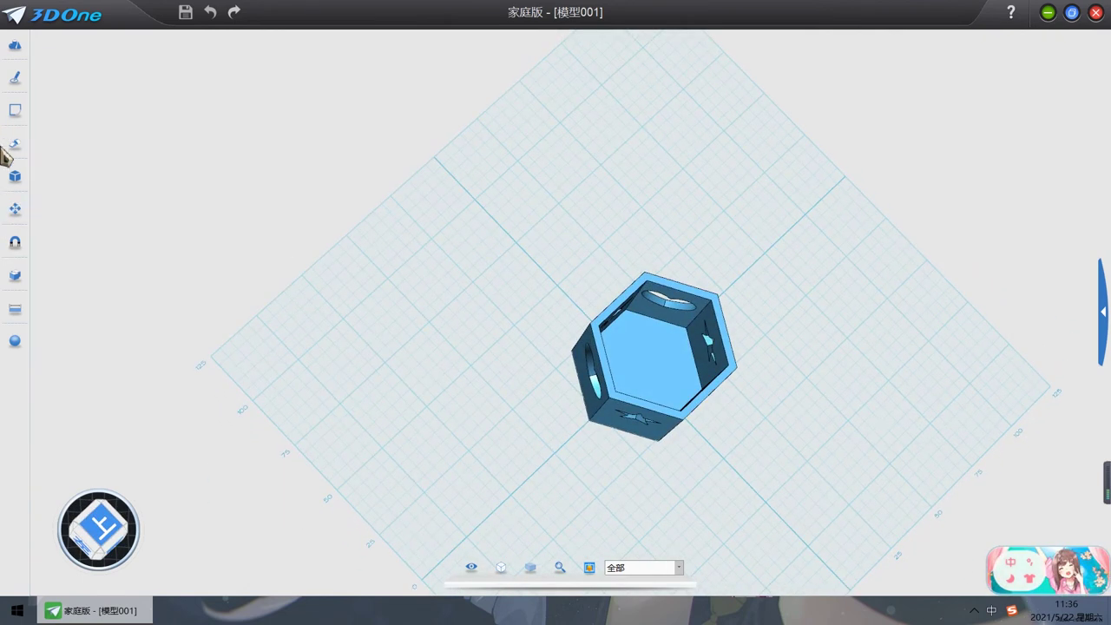
pyautogui.moveTo(17, 145)
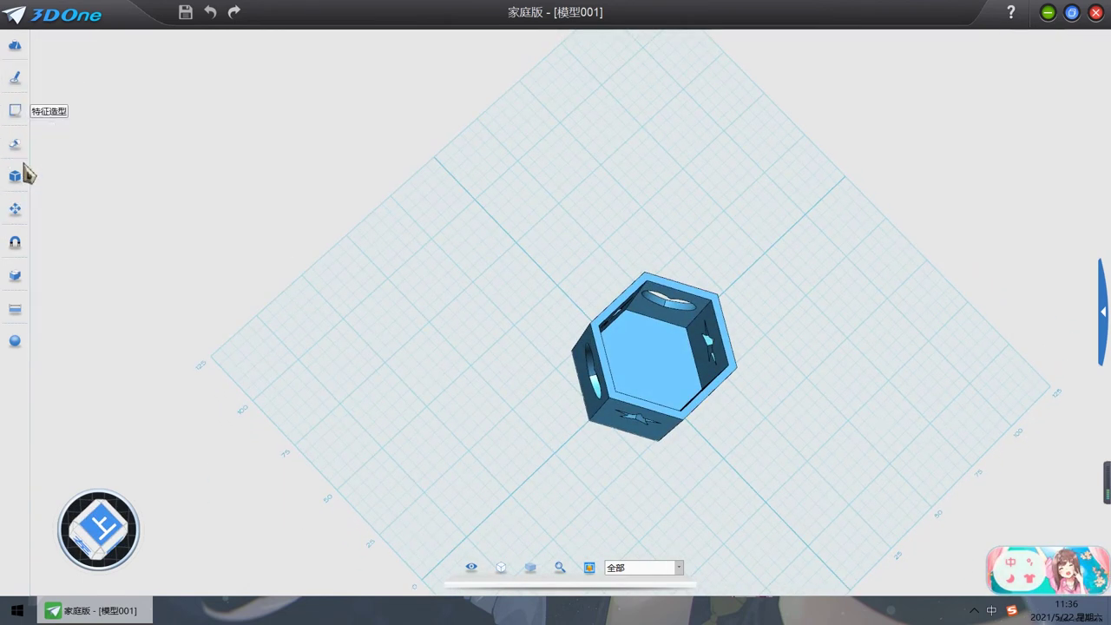
pyautogui.click(44, 144)
pyautogui.moveTo(761, 258); pyautogui.dragTo(828, 368, button='right')
pyautogui.click(661, 374)
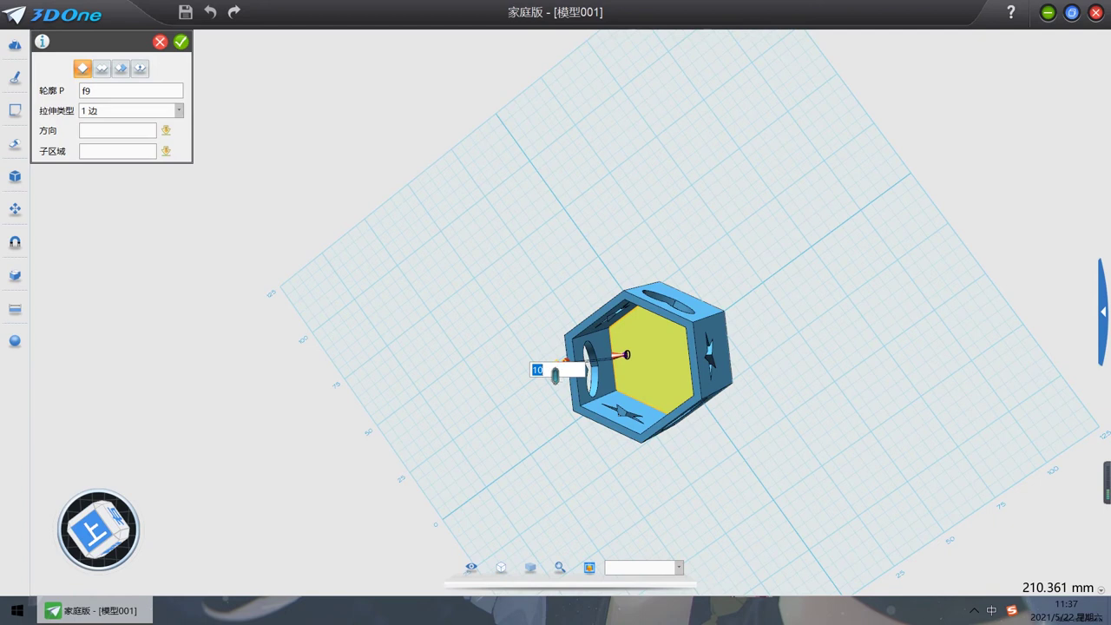
pyautogui.press('Return')
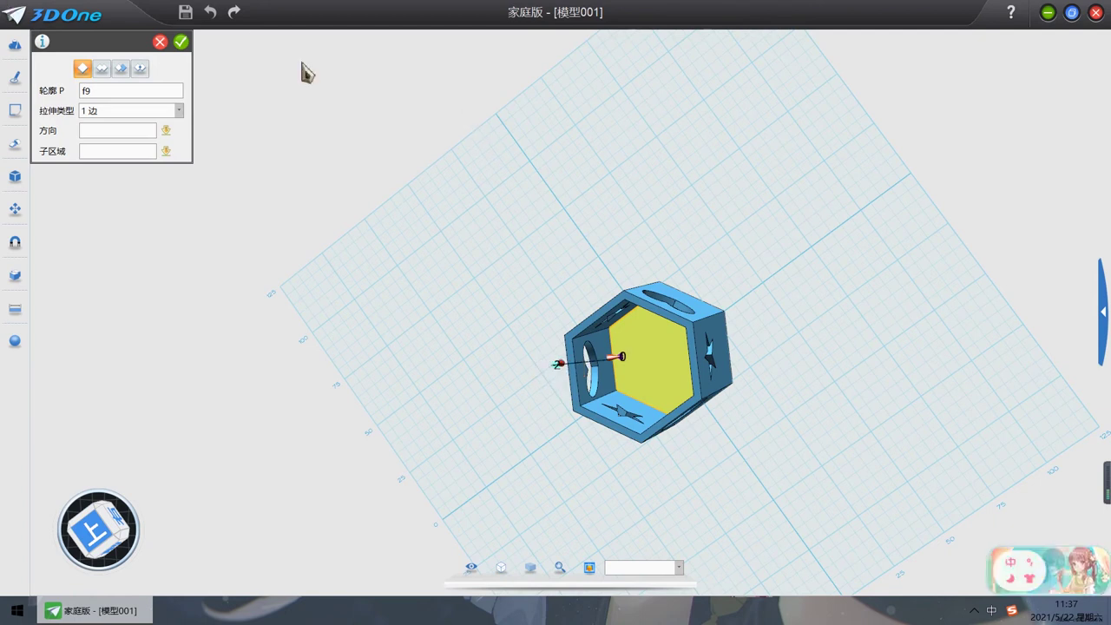
pyautogui.click(181, 41)
# Step: Start a text sketch on the pen holder's outer side wall that has a heart cutout, facing the wall
pyautogui.moveTo(785, 356)
pyautogui.mouseDown(button='right')
pyautogui.moveTo(835, 275)
pyautogui.moveTo(853, 380)
pyautogui.moveTo(813, 297)
pyautogui.moveTo(851, 409)
pyautogui.moveTo(860, 355)
pyautogui.moveTo(858, 313)
pyautogui.moveTo(831, 392)
pyautogui.moveTo(883, 437)
pyautogui.moveTo(865, 292)
pyautogui.moveTo(773, 342)
pyautogui.moveTo(834, 401)
pyautogui.moveTo(852, 376)
pyautogui.moveTo(845, 359)
pyautogui.moveTo(825, 364)
pyautogui.mouseUp(button='right')
pyautogui.moveTo(15, 73)
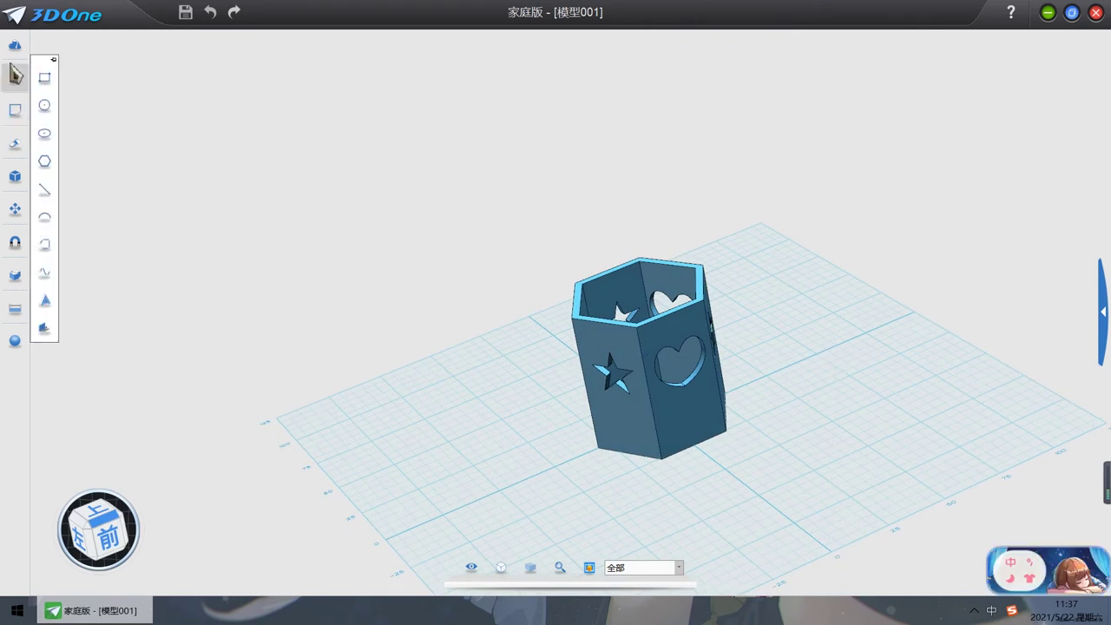
pyautogui.click(46, 300)
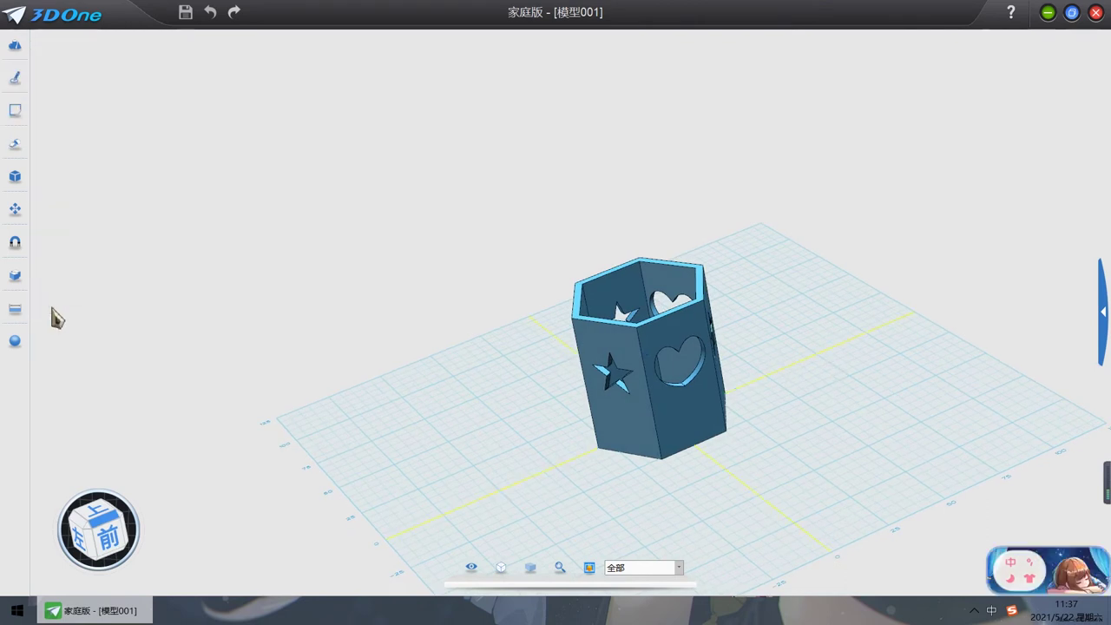
pyautogui.click(685, 425)
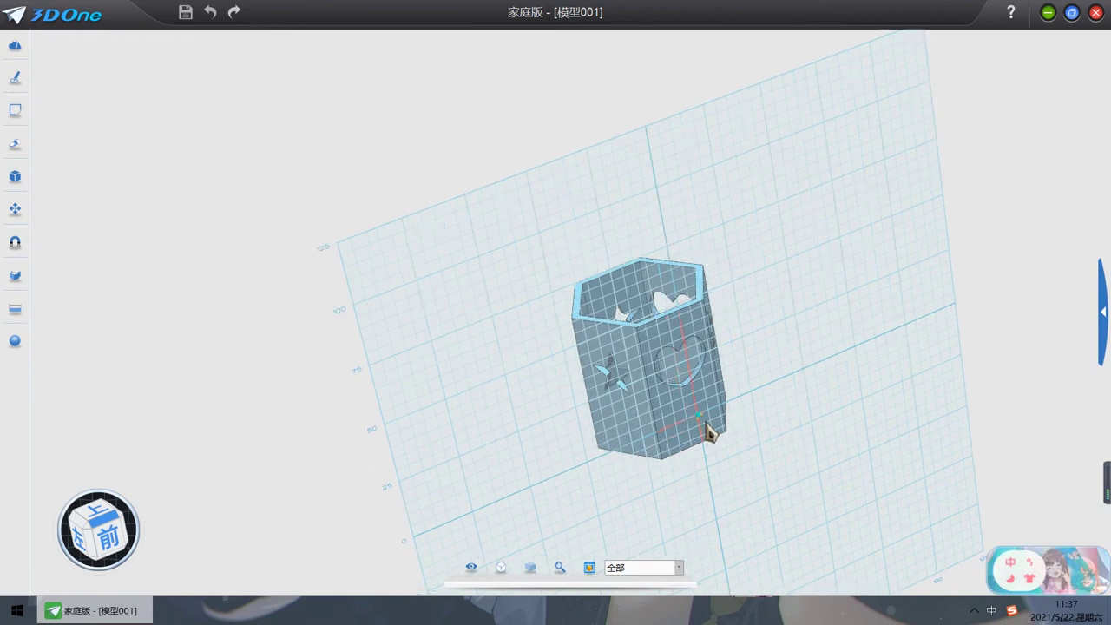
pyautogui.click(785, 430)
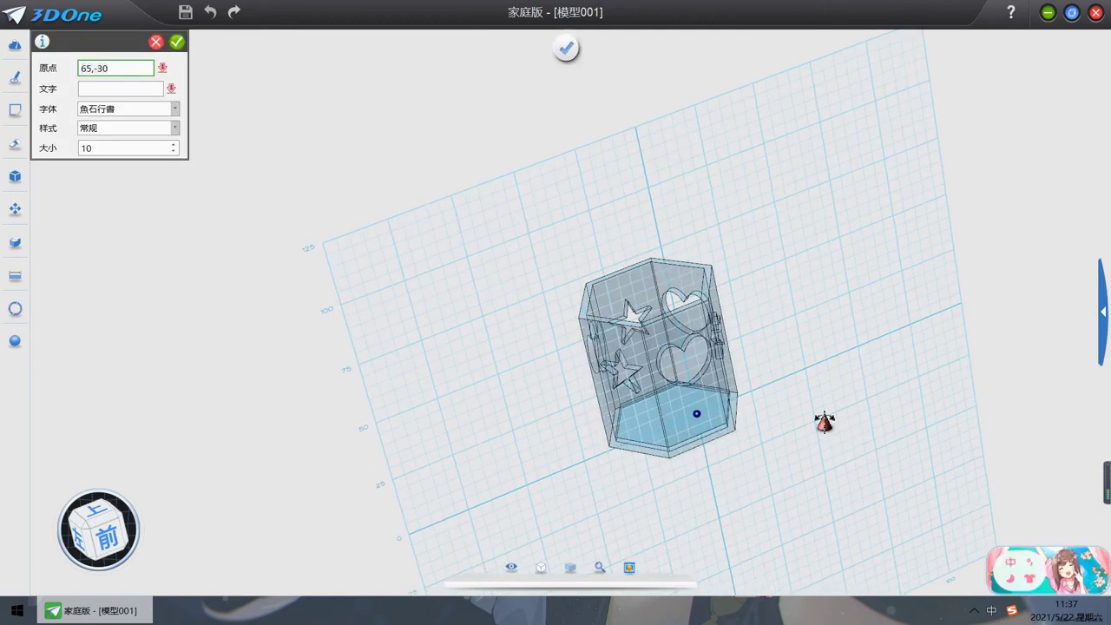
pyautogui.click(99, 551)
pyautogui.scroll(5, 830, 220)
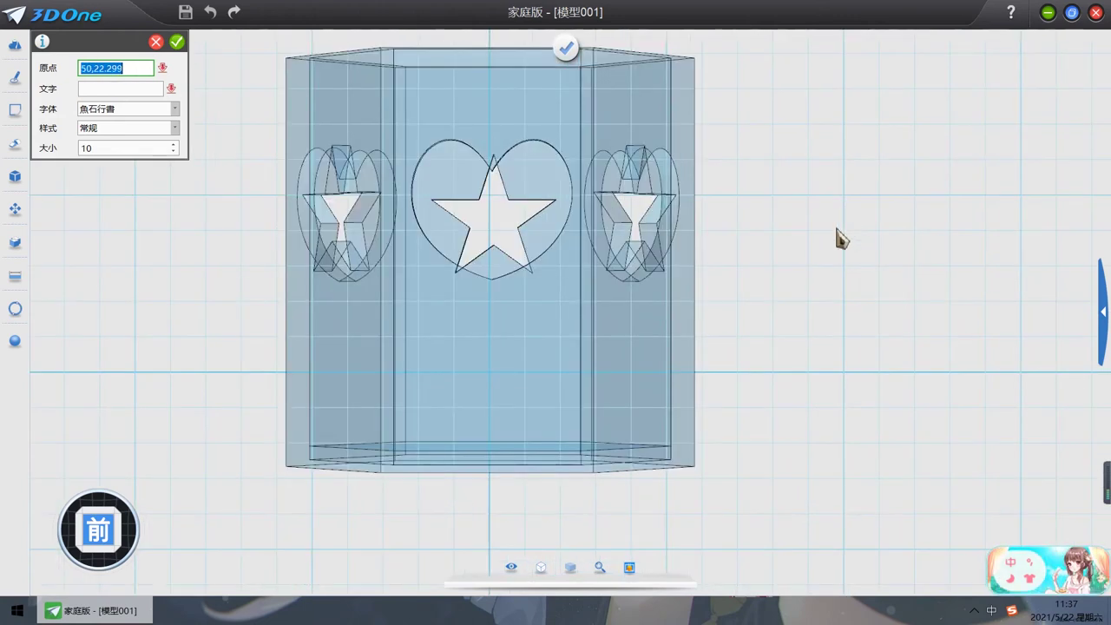
pyautogui.moveTo(838, 237); pyautogui.dragTo(850, 268, button='right')
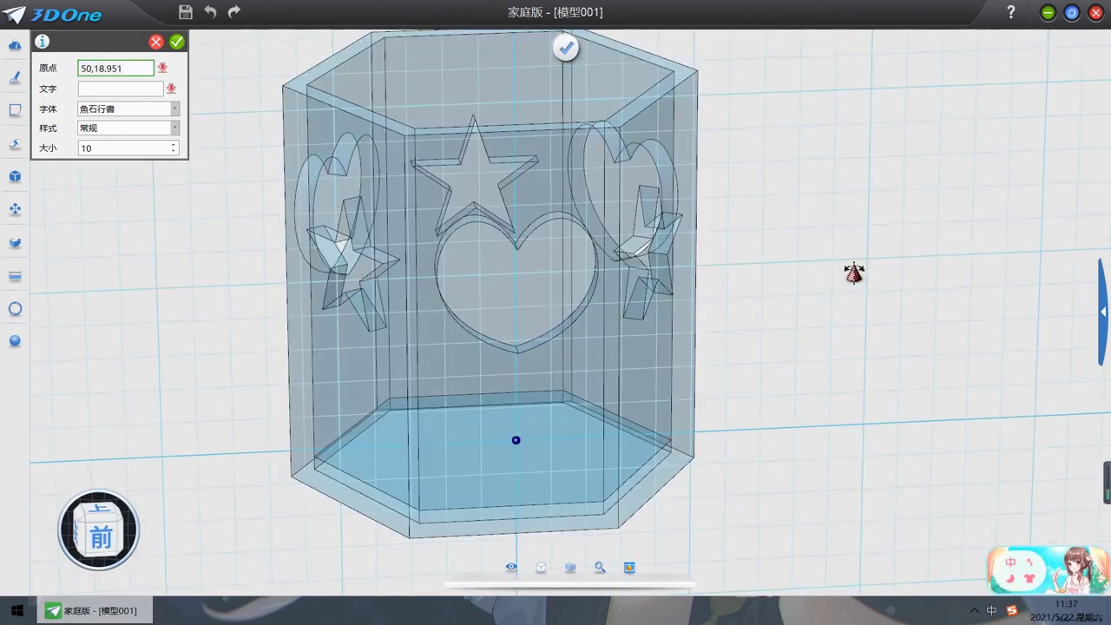
# Step: Set the sketch text's font to 幼圆 and place its origin at 0,0 below the heart cutout
pyautogui.click(124, 111)
pyautogui.scroll(5, 113, 217)
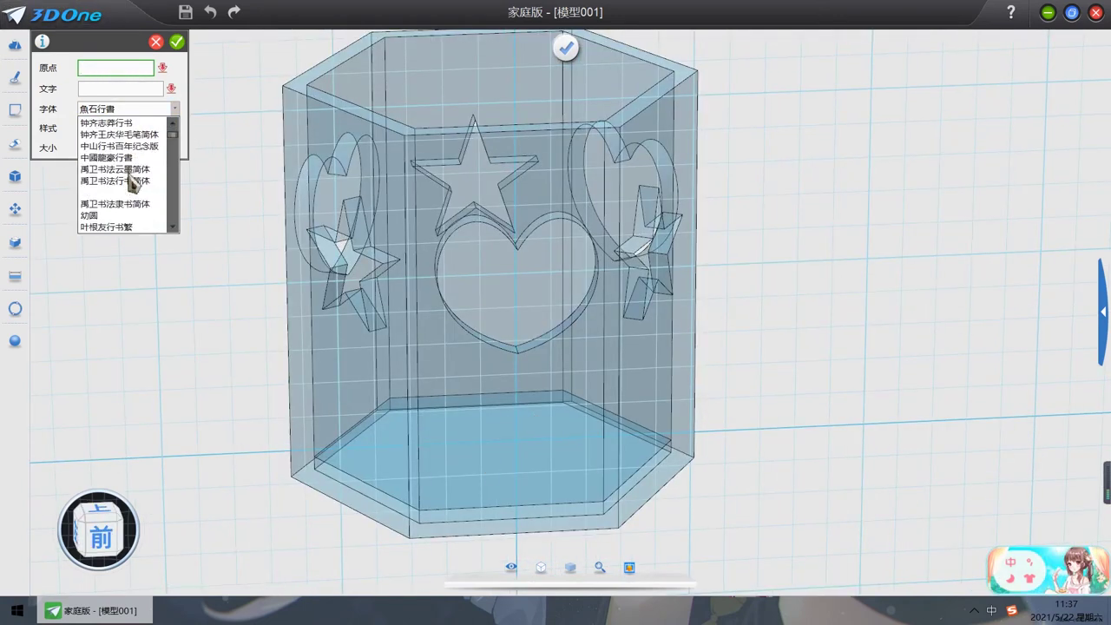
pyautogui.click(101, 216)
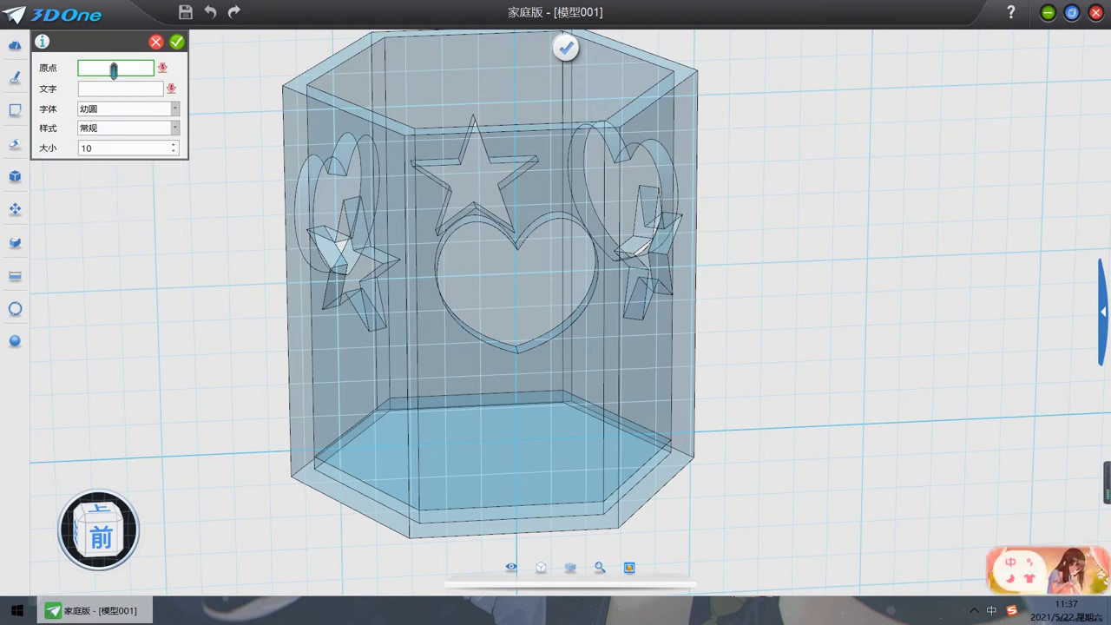
pyautogui.click(520, 449)
# Step: Enter "Svepana" as the sketch text
pyautogui.click(106, 90)
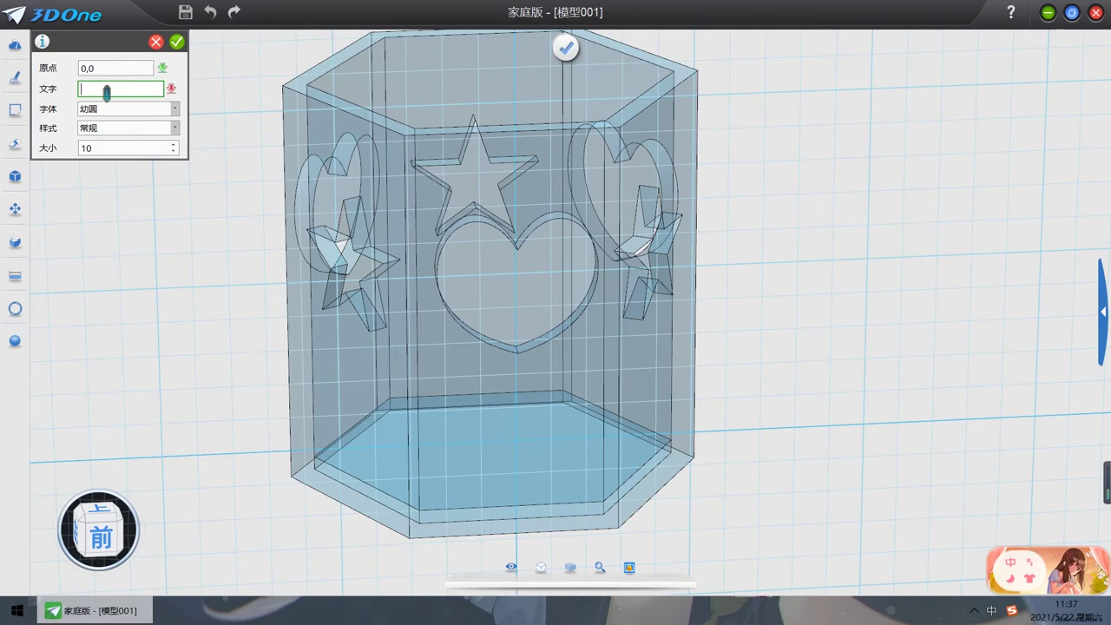
pyautogui.write('s')
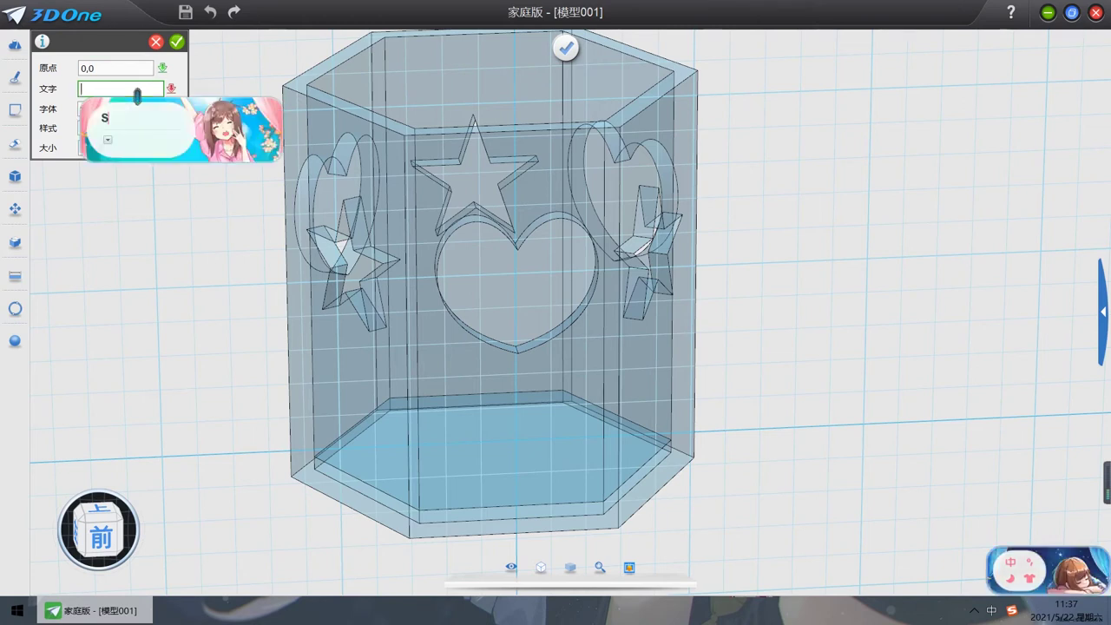
pyautogui.write('vepana')
pyautogui.press('Return')
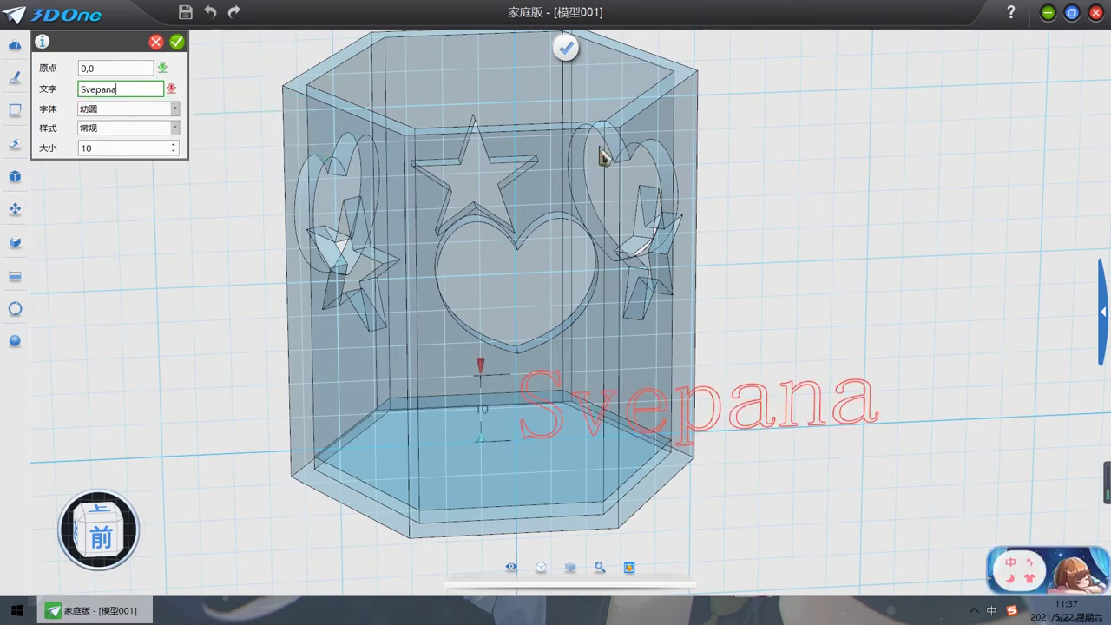
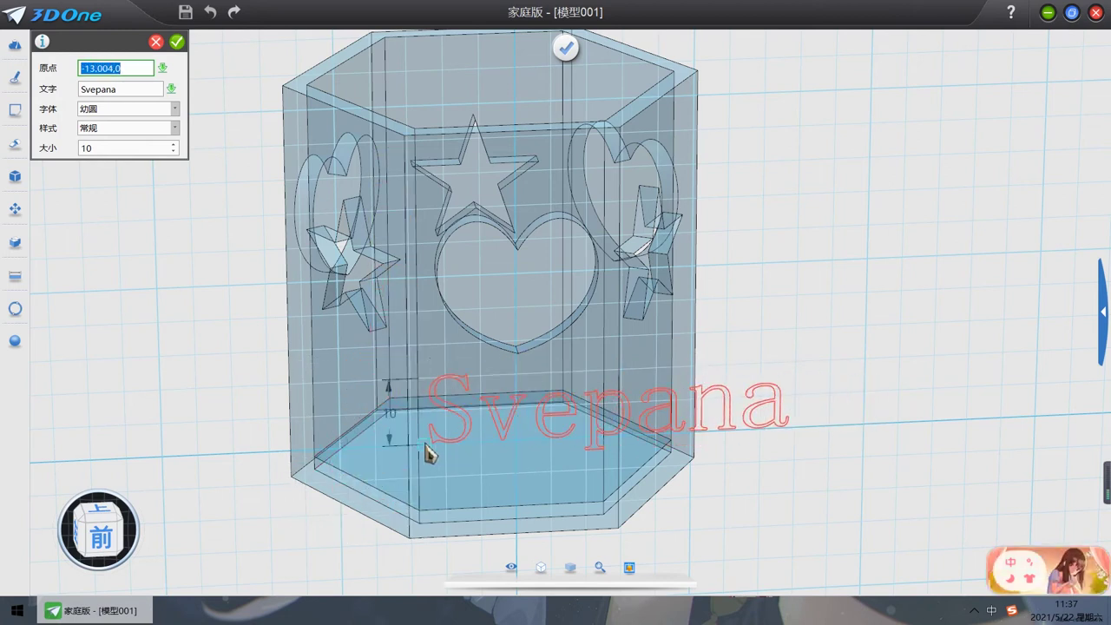
# Step: Place the "Svepana" text at origin -10,0 below the heart cutout, set its size to 4, and finish the sketch
pyautogui.click(443, 448)
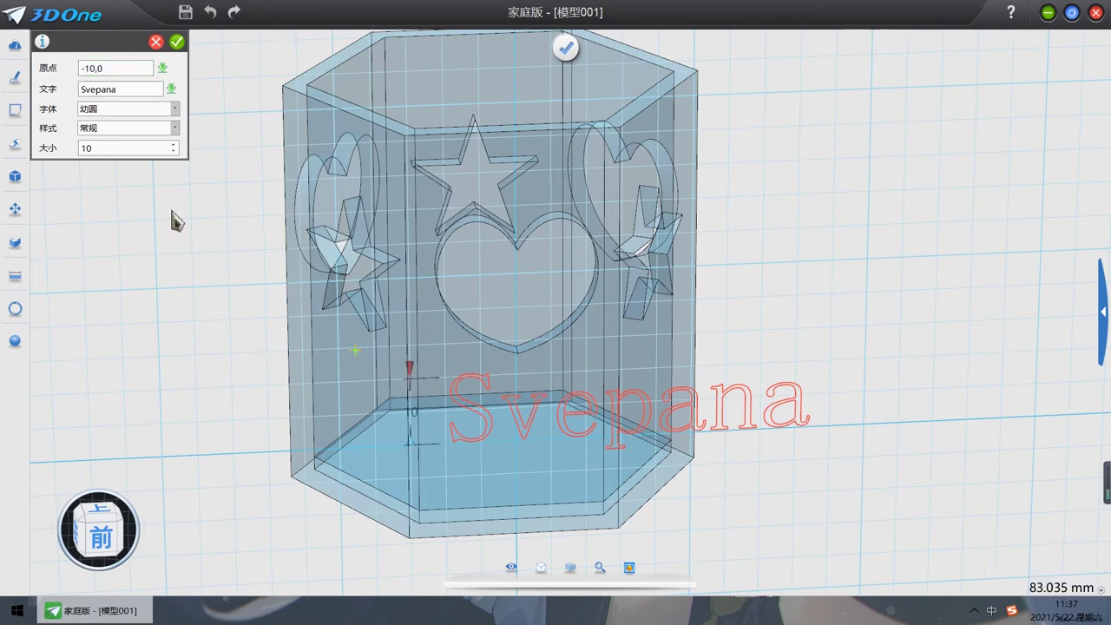
pyautogui.click(173, 152)
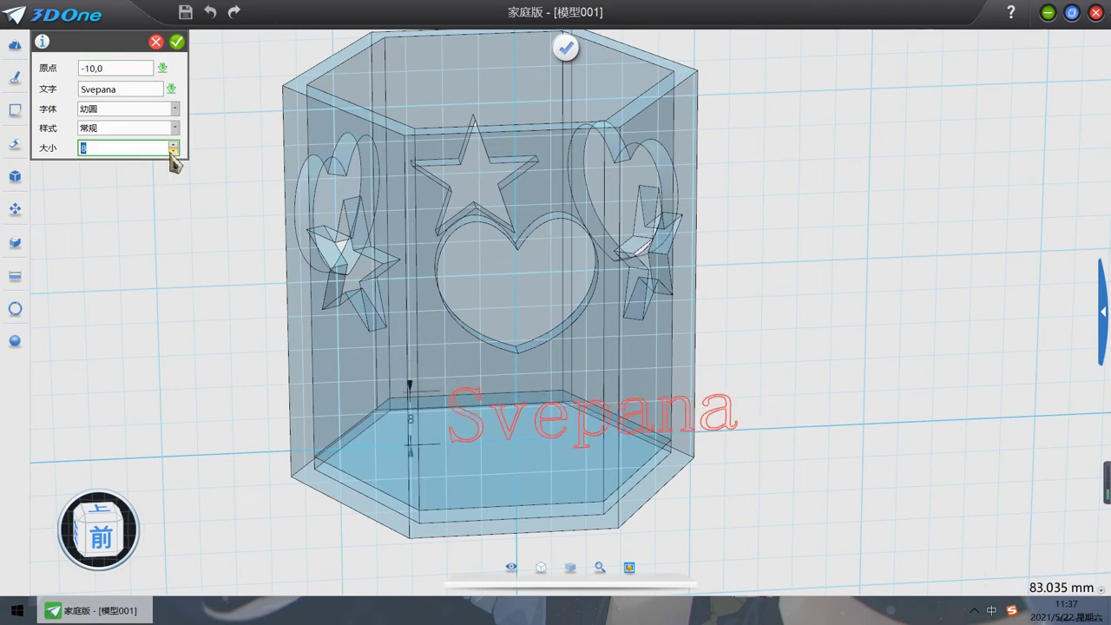
pyautogui.click(173, 153)
pyautogui.click(172, 152)
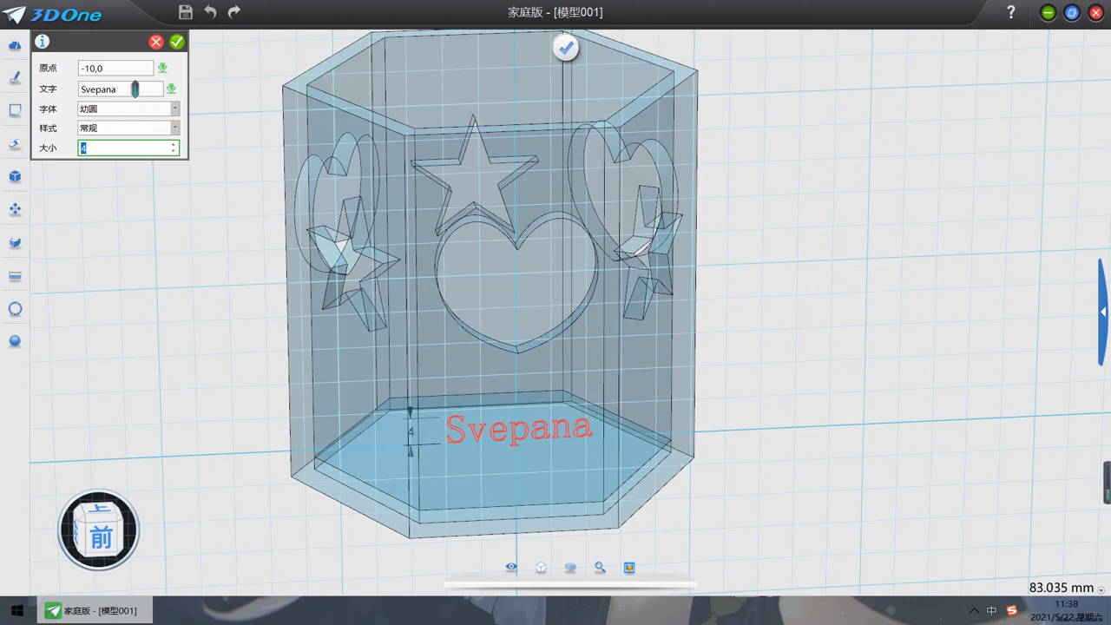
pyautogui.moveTo(742, 392)
pyautogui.mouseDown(button='right')
pyautogui.moveTo(795, 389)
pyautogui.moveTo(667, 424)
pyautogui.moveTo(751, 402)
pyautogui.mouseUp(button='right')
pyautogui.hotkey('ctrl', '1')
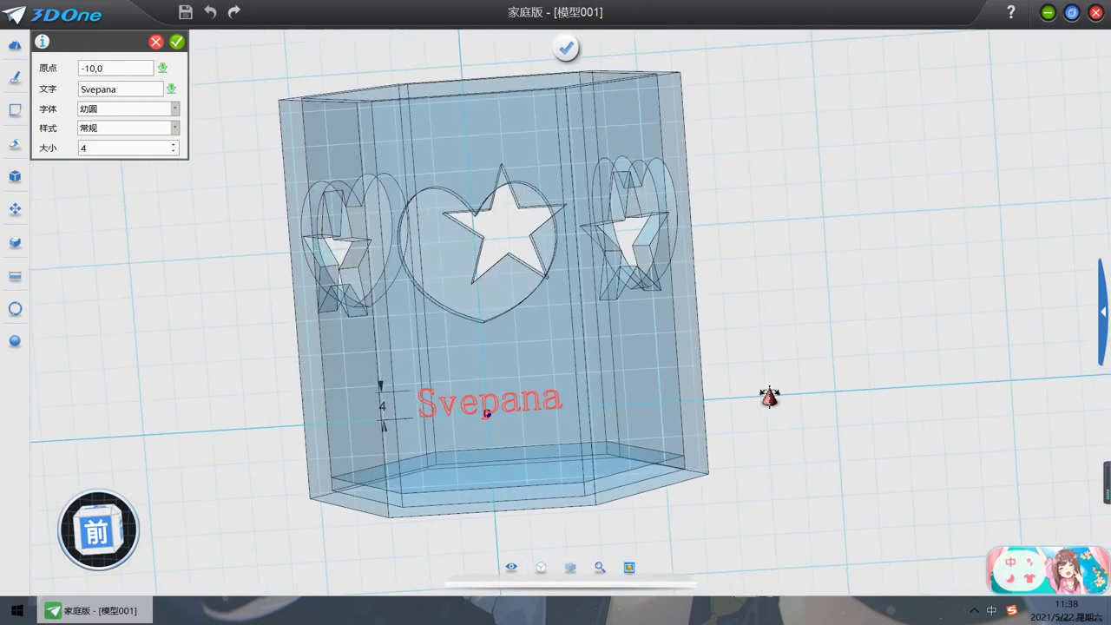
pyautogui.click(177, 42)
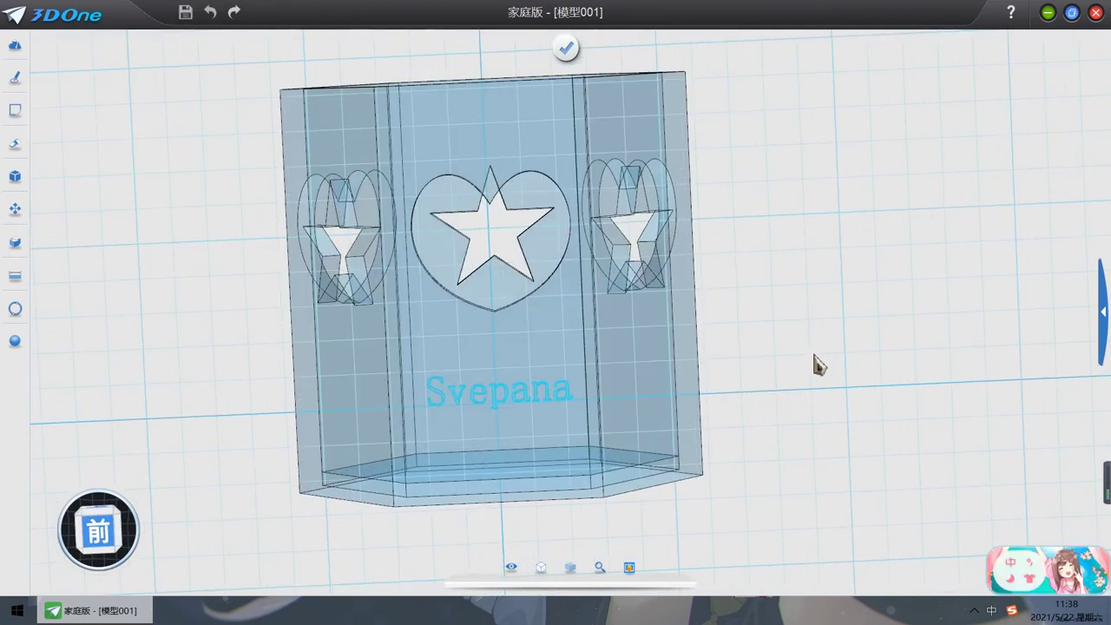
pyautogui.moveTo(815, 364); pyautogui.dragTo(806, 384, button='right')
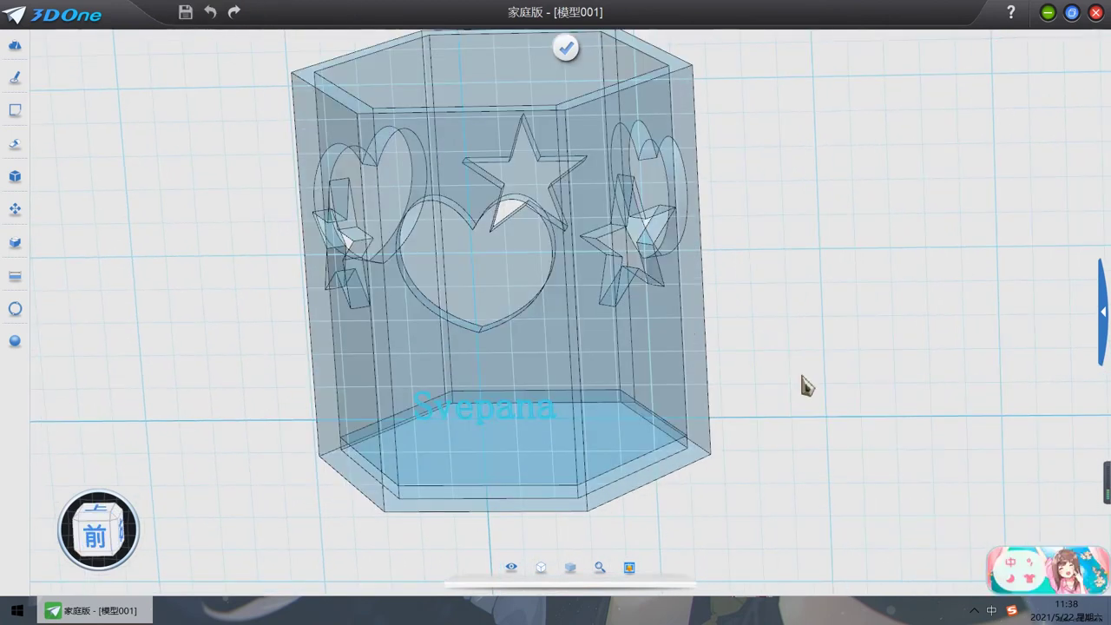
pyautogui.click(562, 49)
# Step: Extrude the "Svepana" text sketch 3 mm outward from the pen holder's wall to one side
pyautogui.moveTo(862, 421); pyautogui.dragTo(859, 443, button='right')
pyautogui.moveTo(754, 518); pyautogui.dragTo(530, 494, button='right')
pyautogui.scroll(3, 478, 460)
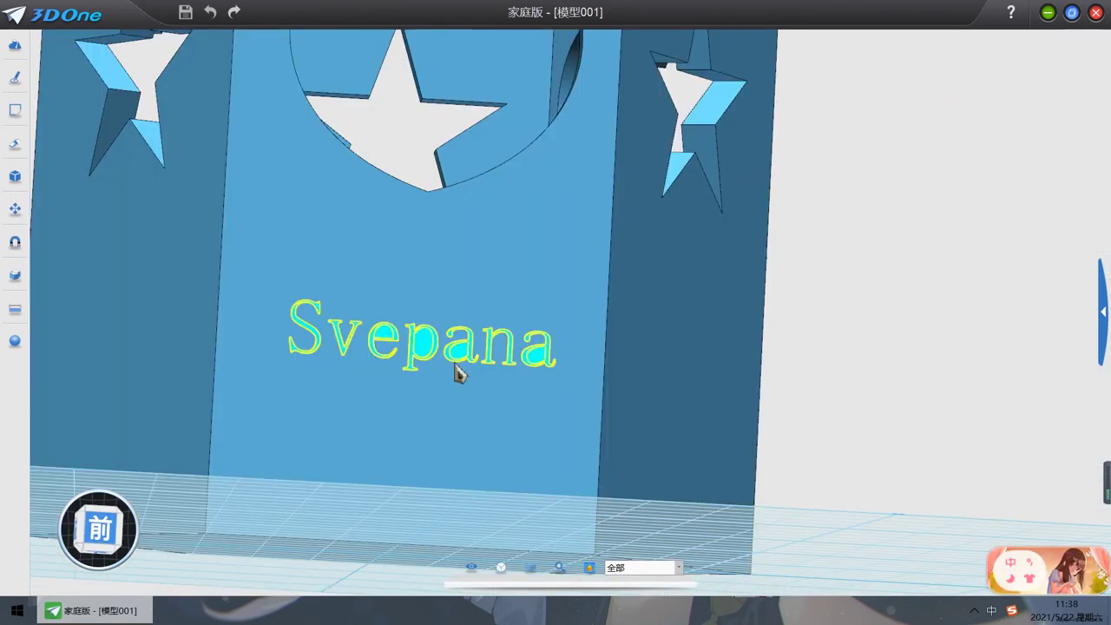
pyautogui.click(458, 368)
pyautogui.moveTo(17, 210)
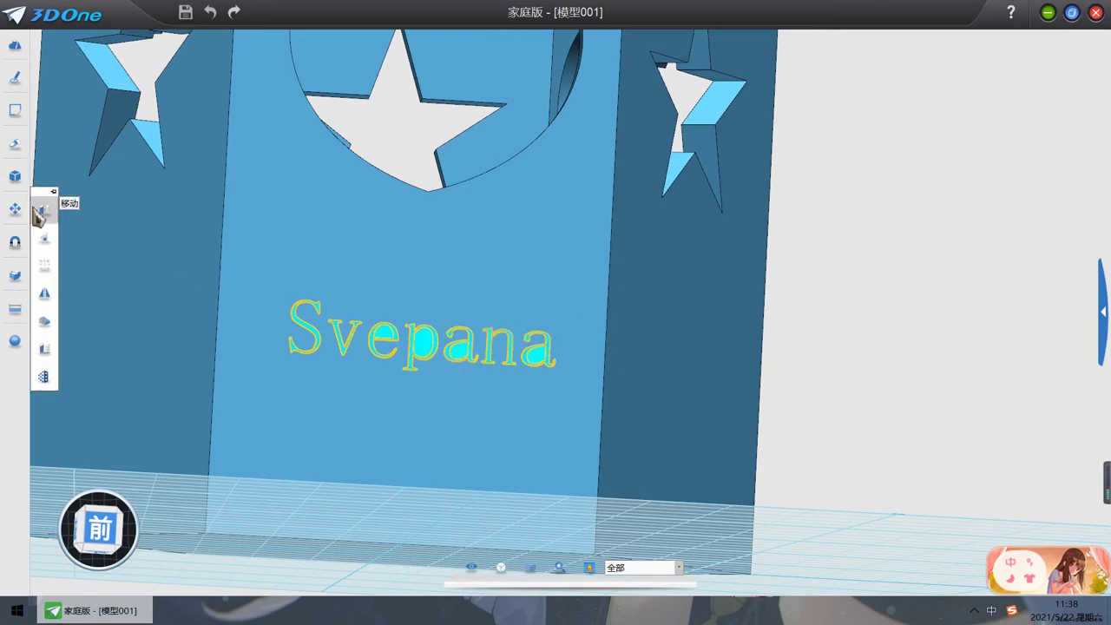
pyautogui.moveTo(13, 149)
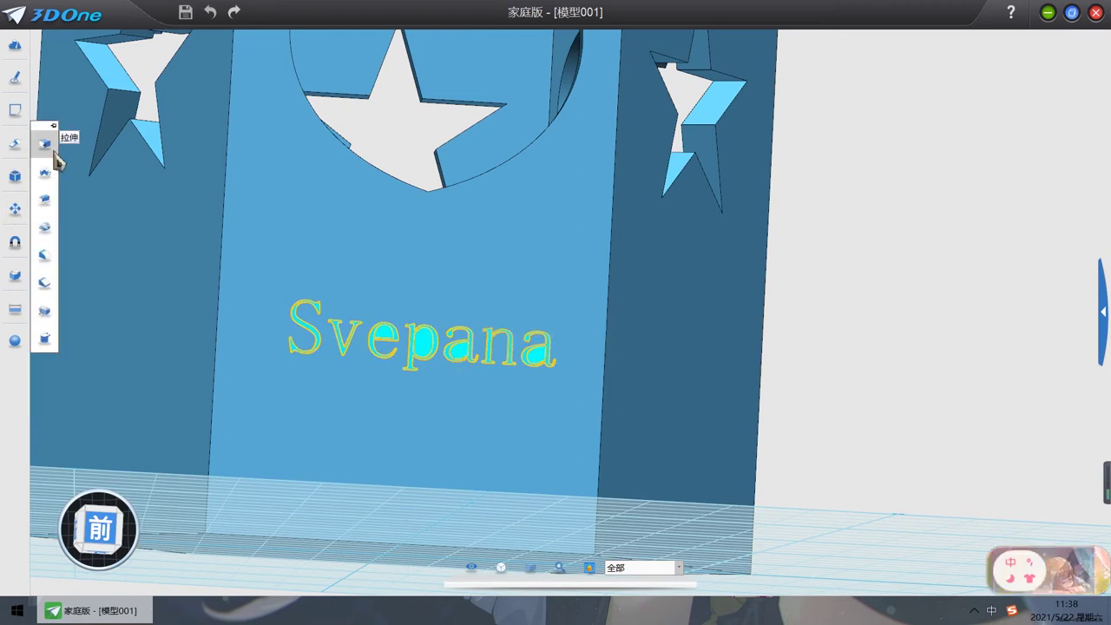
pyautogui.click(45, 144)
pyautogui.moveTo(827, 343); pyautogui.dragTo(690, 357, button='right')
pyautogui.click(502, 258)
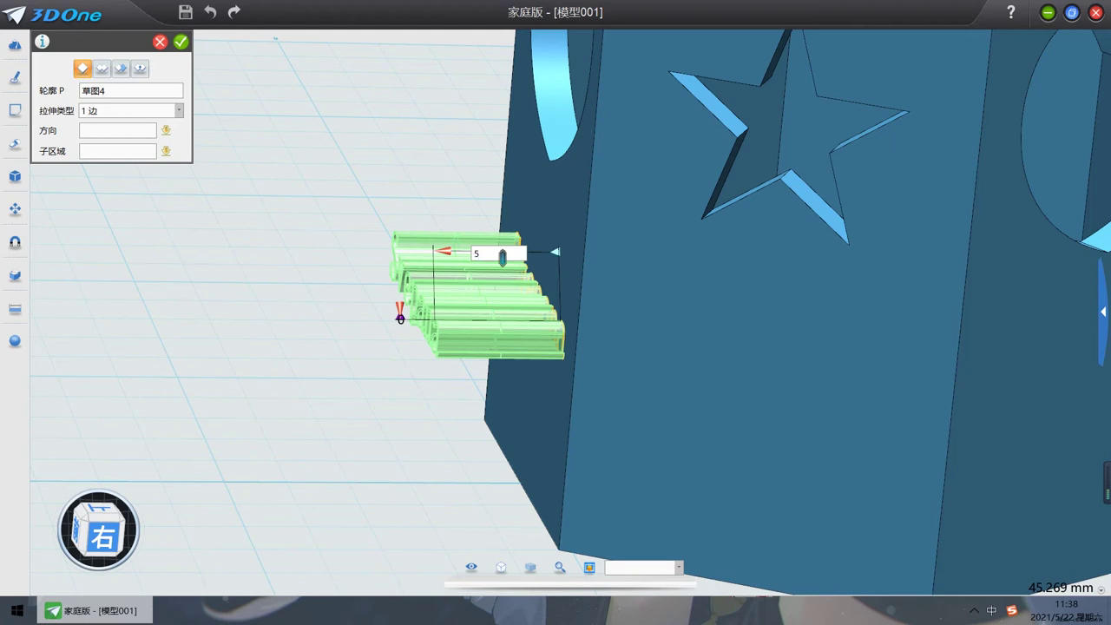
pyautogui.press('Return')
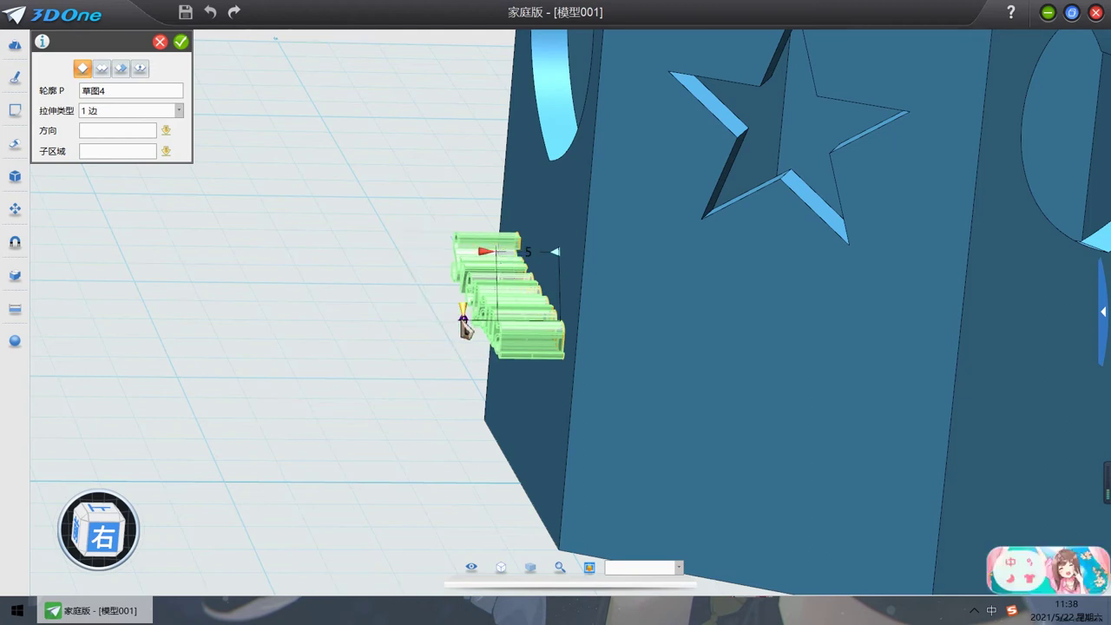
pyautogui.click(529, 252)
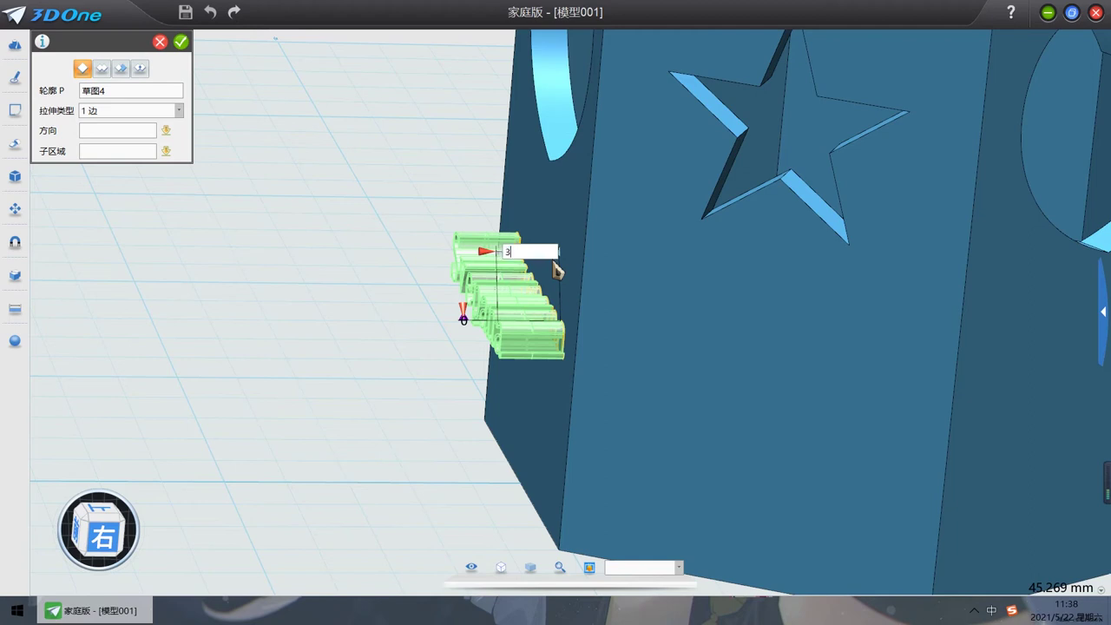
pyautogui.press('Return')
pyautogui.click(181, 42)
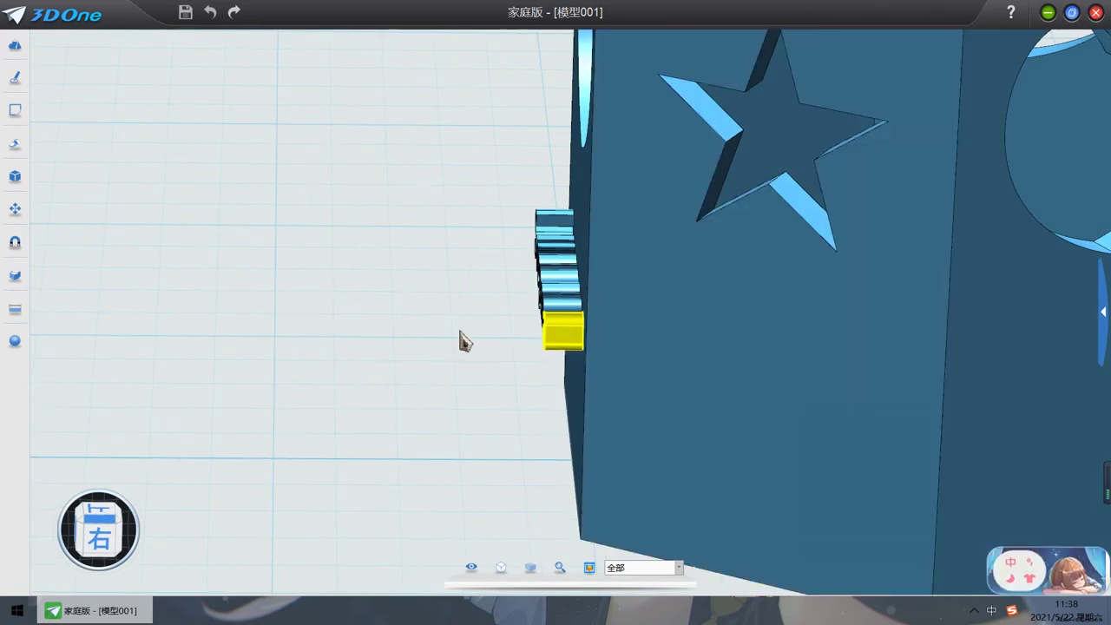
# Step: Move all seven extruded letters 2 mm into the pen holder's wall
pyautogui.moveTo(476, 191); pyautogui.dragTo(557, 373)
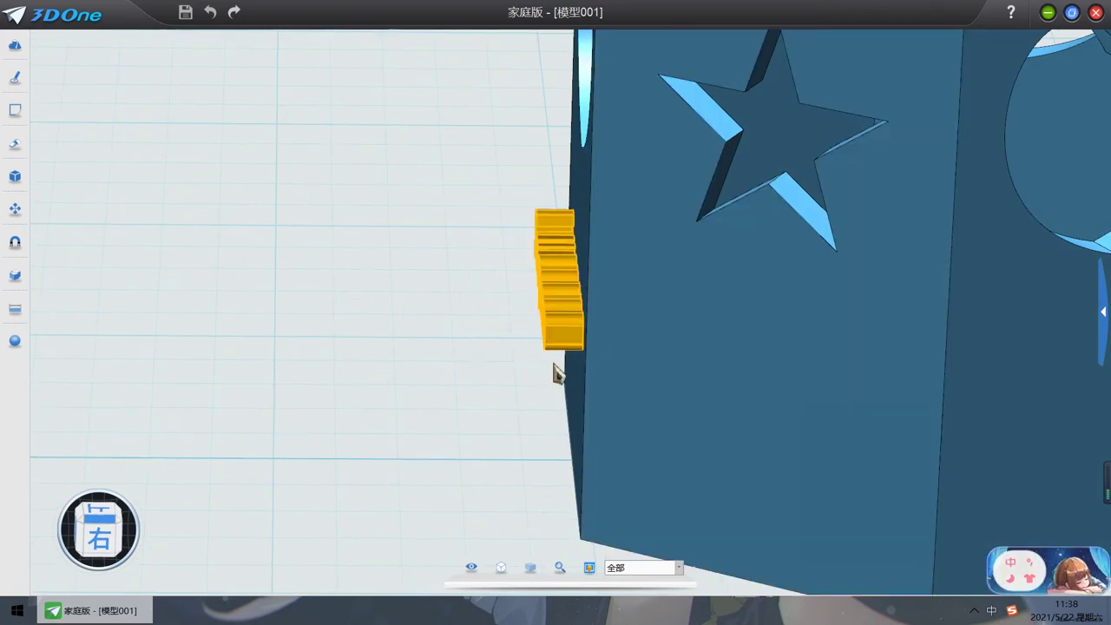
pyautogui.moveTo(5, 223)
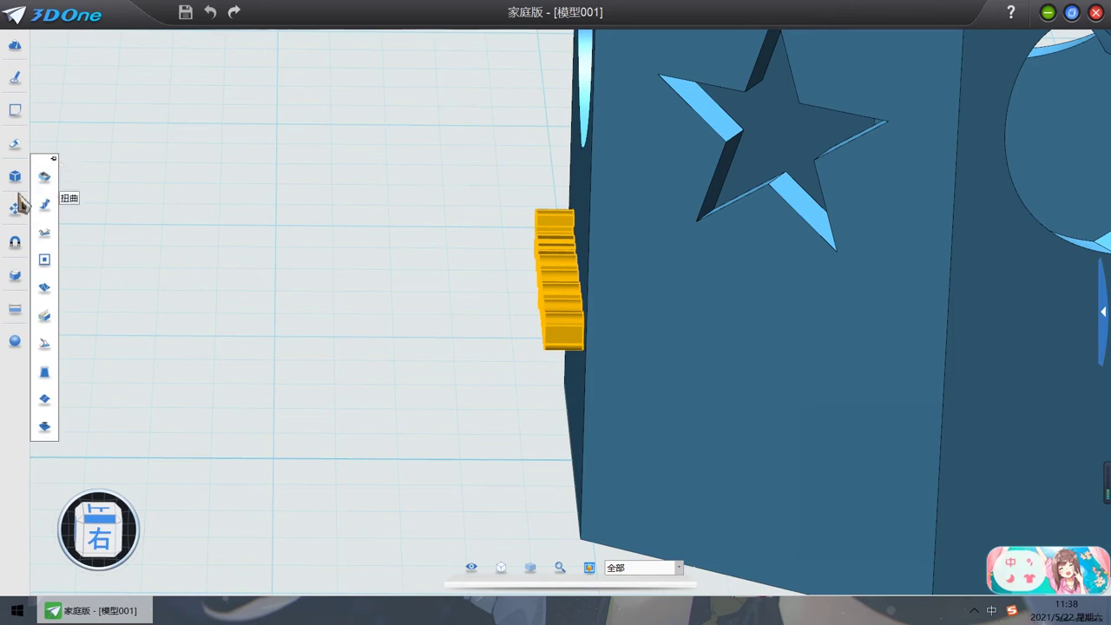
pyautogui.click(45, 210)
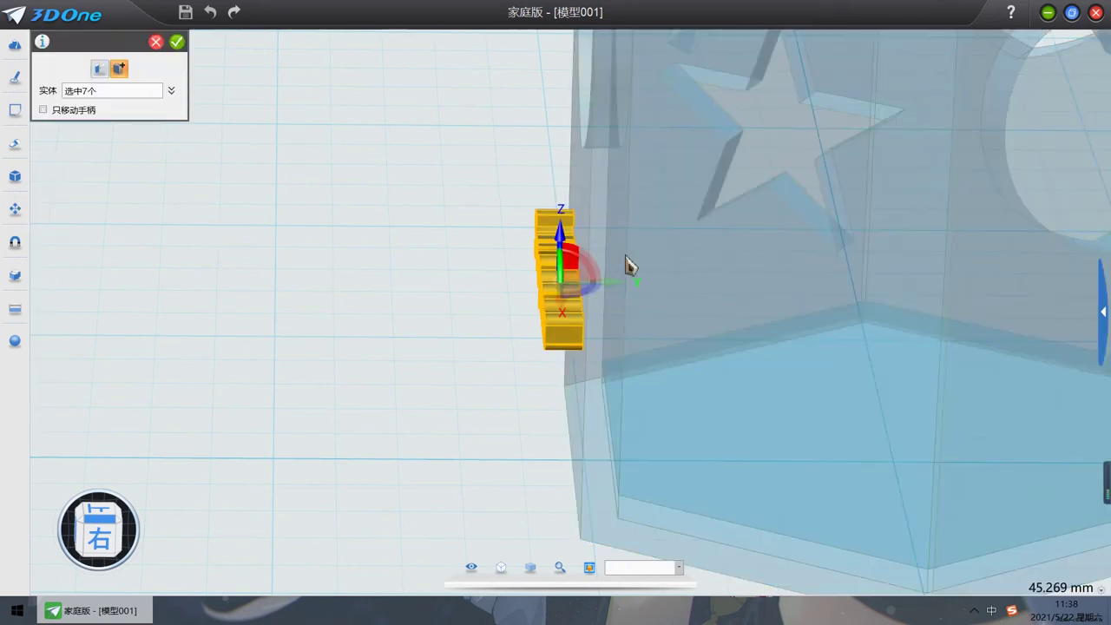
pyautogui.moveTo(616, 282); pyautogui.dragTo(640, 281)
pyautogui.click(572, 296)
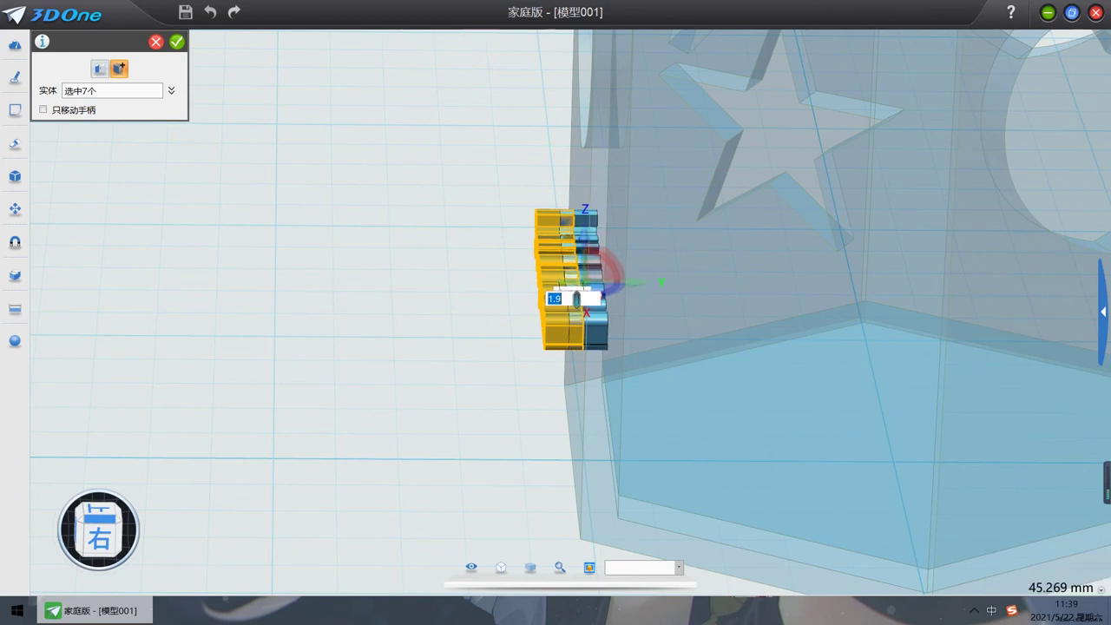
pyautogui.write('2')
pyautogui.press('Return')
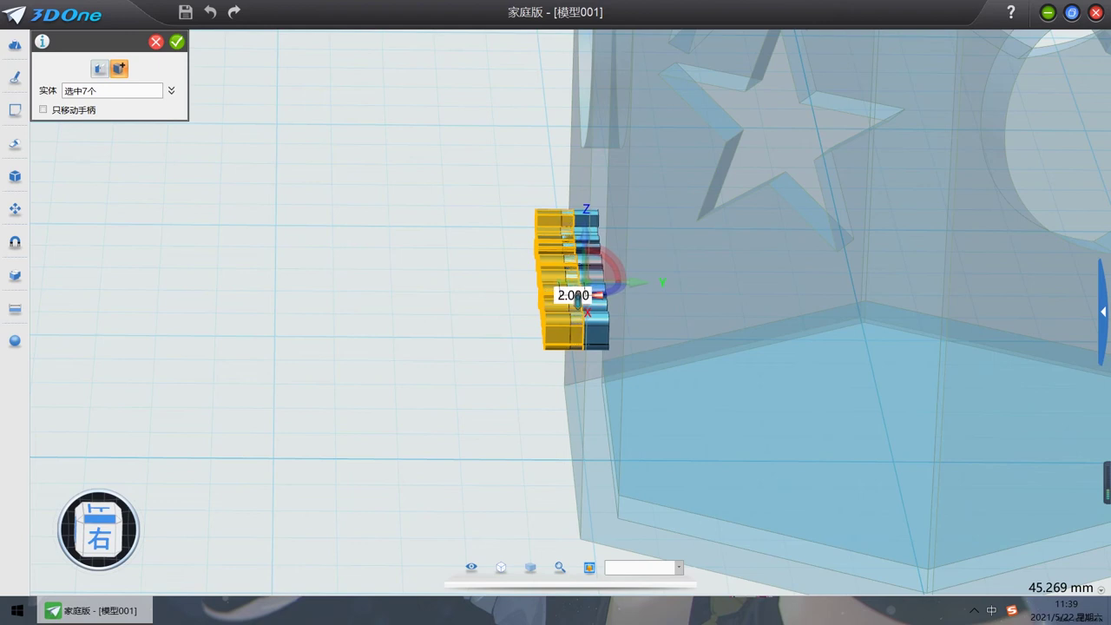
pyautogui.click(178, 43)
# Step: Place a torus at centre 0,0,3 on the floor inside the pen holder
pyautogui.moveTo(476, 208); pyautogui.dragTo(577, 225, button='right')
pyautogui.scroll(-5, 575, 221)
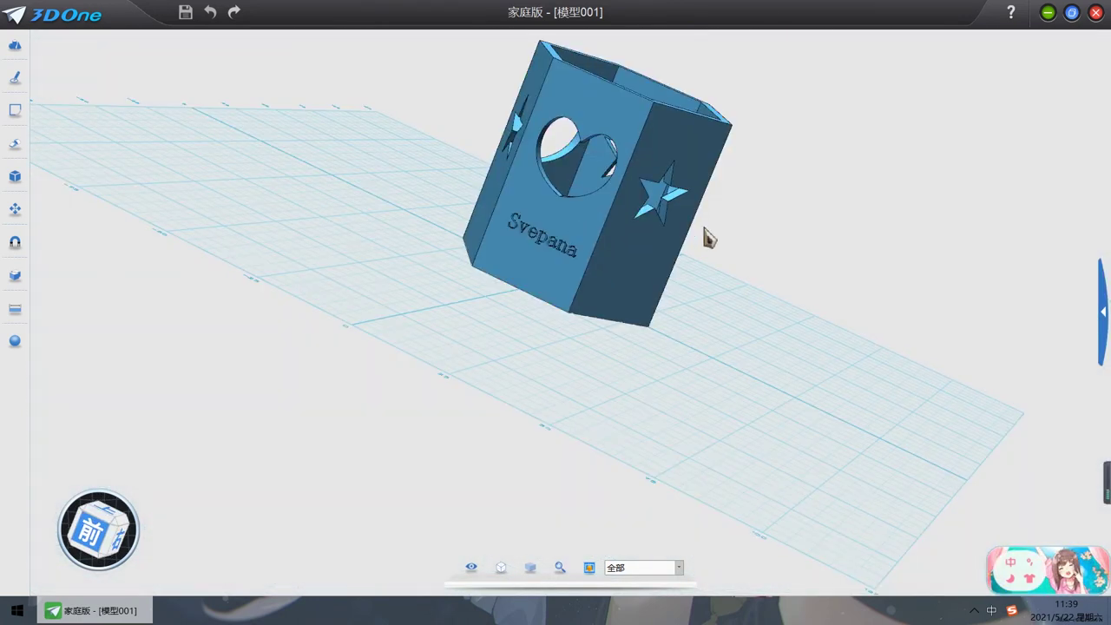
pyautogui.moveTo(707, 238); pyautogui.dragTo(597, 275, button='right')
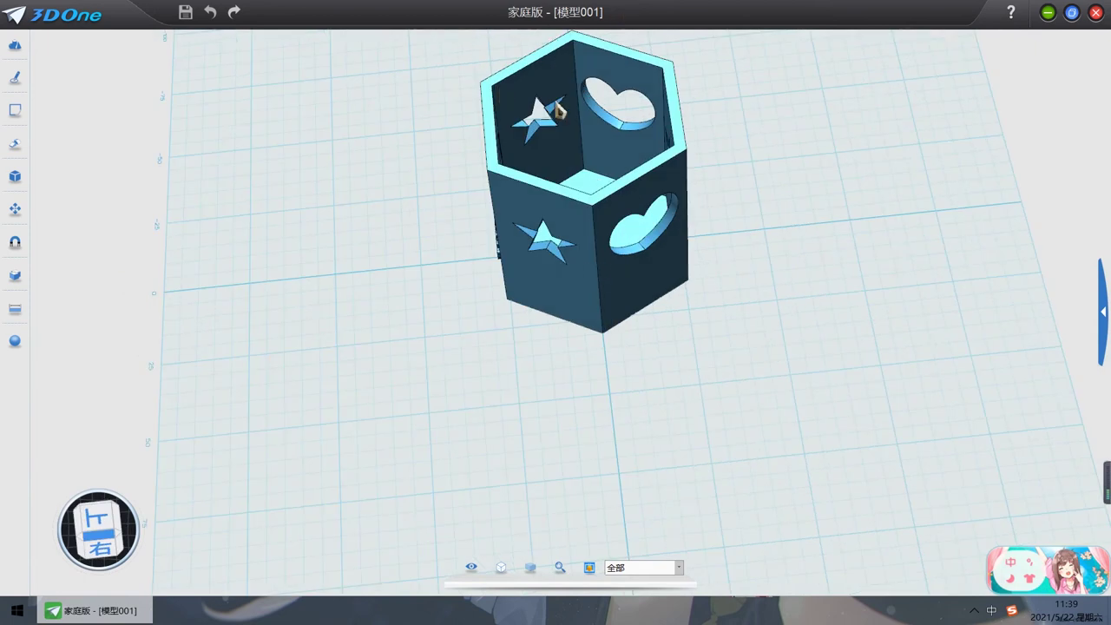
pyautogui.moveTo(556, 110); pyautogui.dragTo(203, 129, button='right')
pyautogui.moveTo(14, 45)
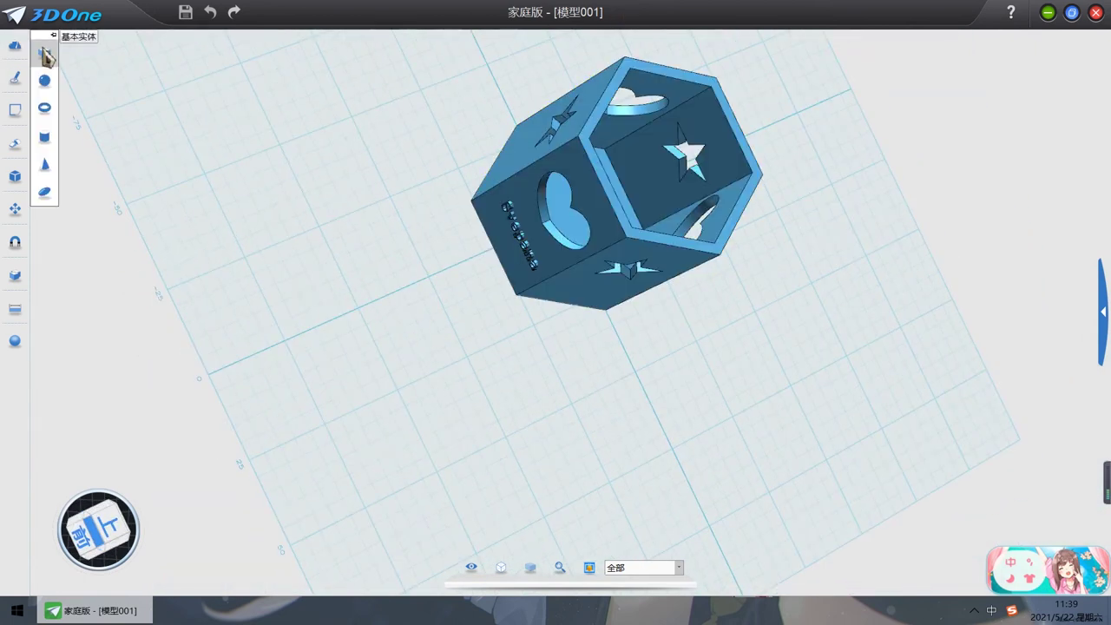
pyautogui.click(44, 111)
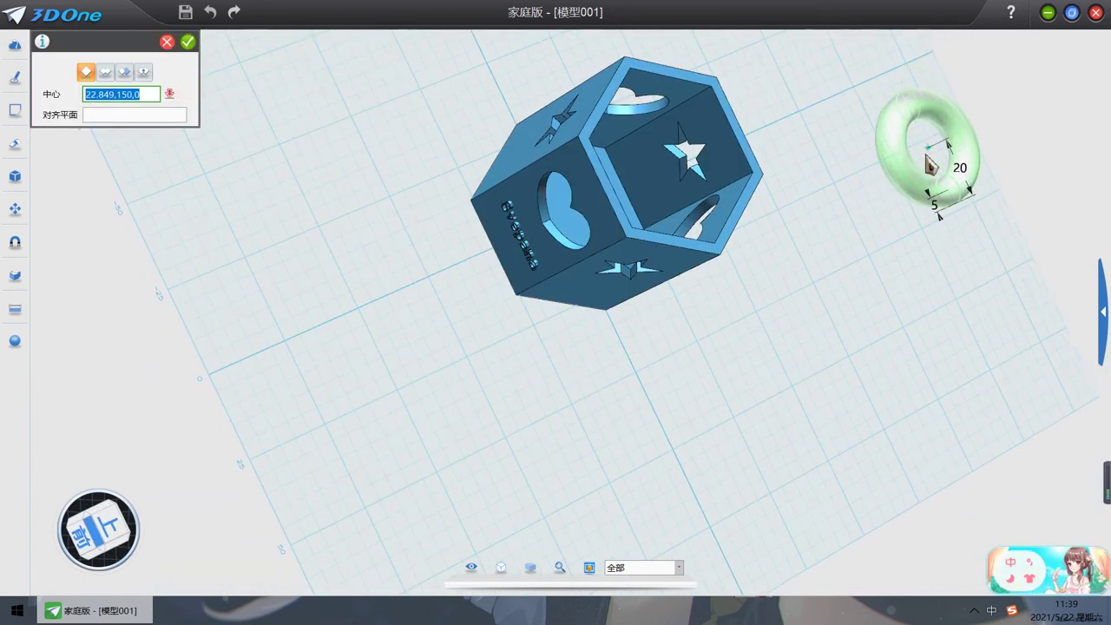
pyautogui.moveTo(941, 164); pyautogui.dragTo(874, 201, button='right')
pyautogui.click(610, 188)
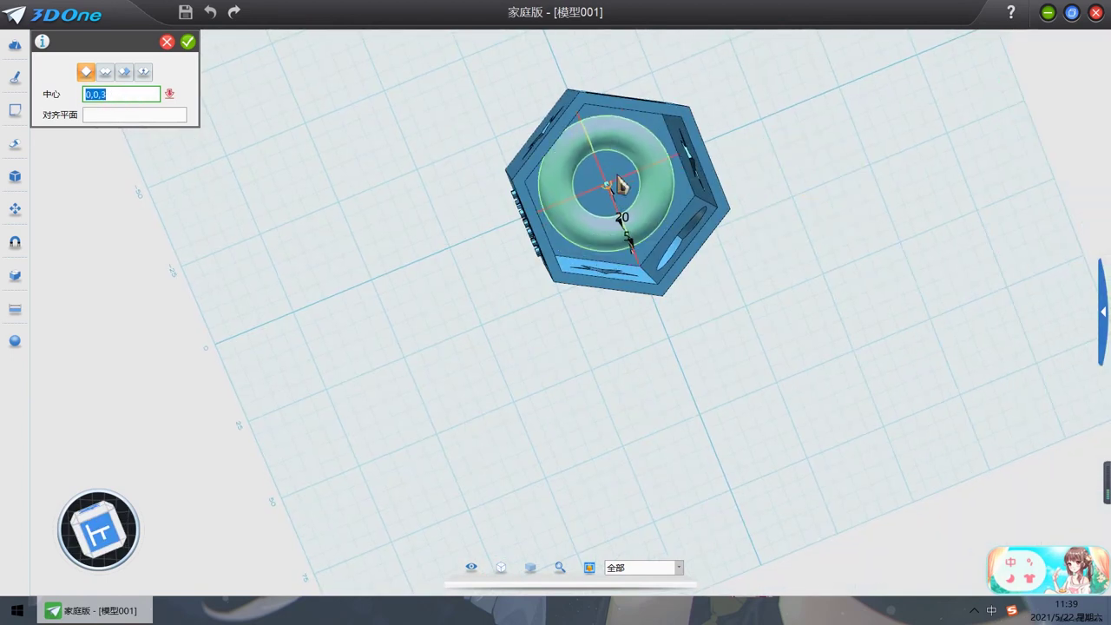
pyautogui.press('Return')
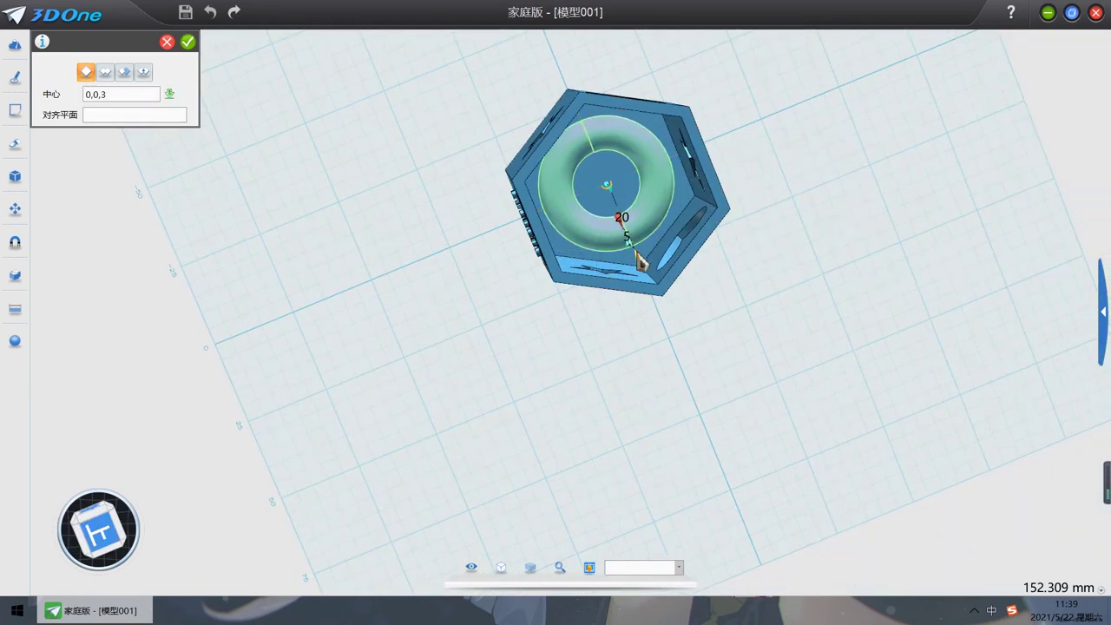
# Step: Enlarge the torus's main radius to 30 mm, keeping the 5 mm tube radius, and create it
pyautogui.moveTo(639, 260); pyautogui.dragTo(656, 292)
pyautogui.moveTo(657, 293); pyautogui.dragTo(763, 278, button='right')
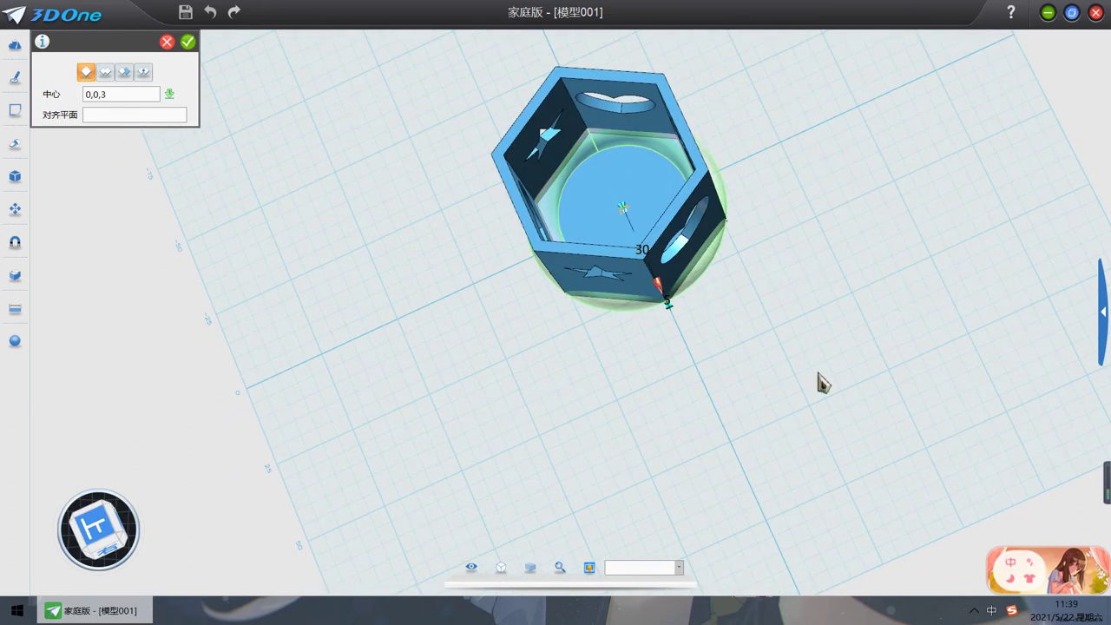
pyautogui.moveTo(822, 383); pyautogui.dragTo(851, 379, button='right')
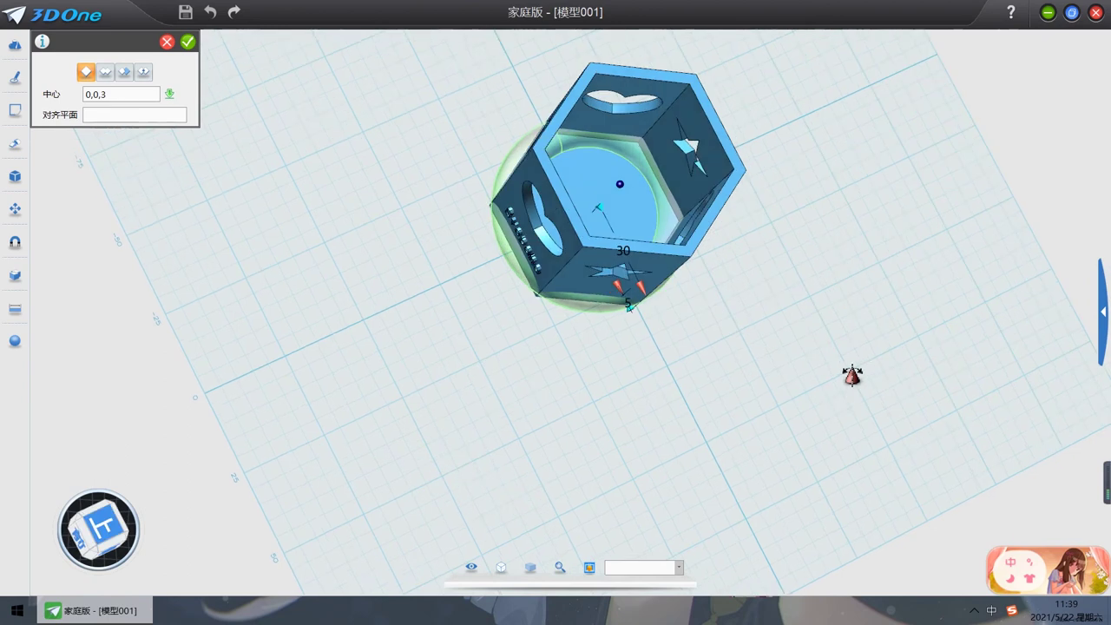
pyautogui.click(200, 41)
# Step: Move the torus about 59 mm up along the Z axis onto the pen holder's top rim
pyautogui.click(675, 230)
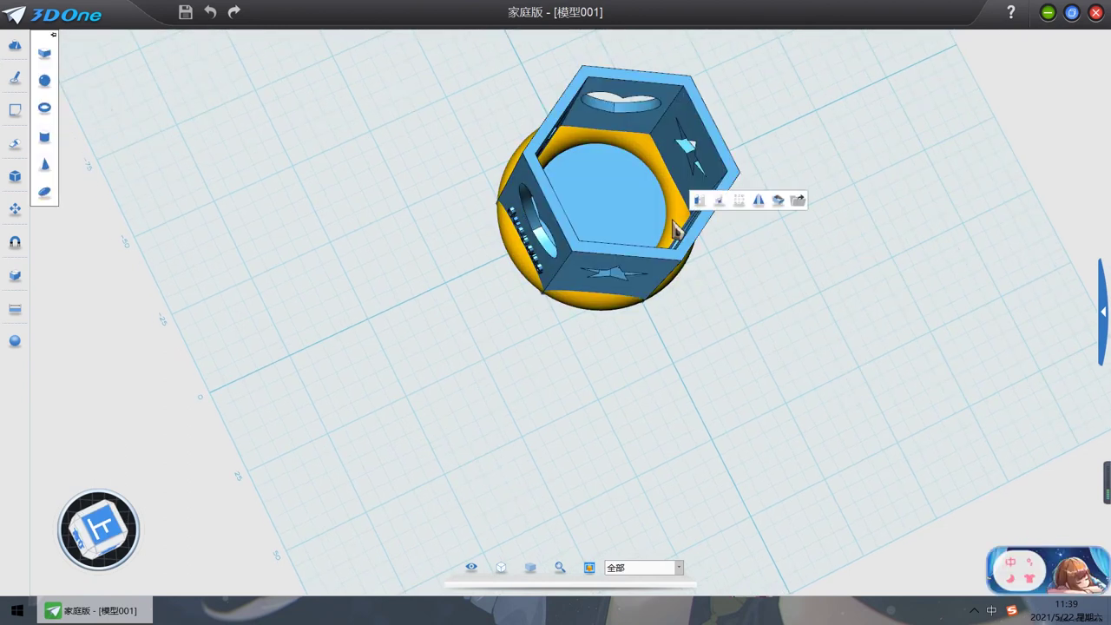
pyautogui.click(699, 200)
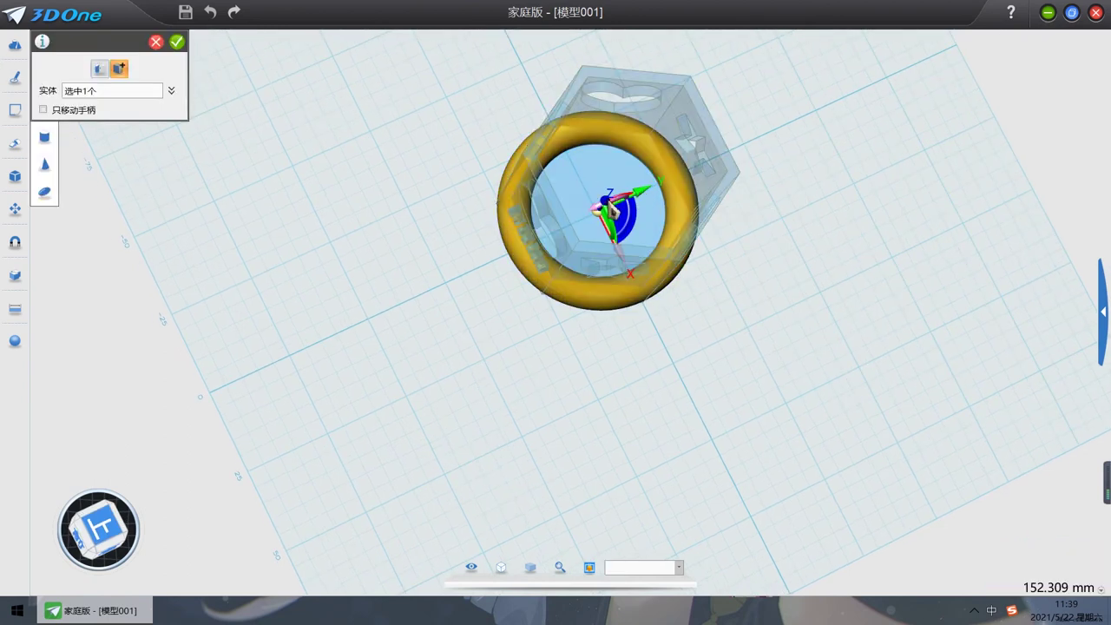
pyautogui.moveTo(612, 210); pyautogui.dragTo(642, 130)
pyautogui.moveTo(754, 312); pyautogui.dragTo(766, 240, button='right')
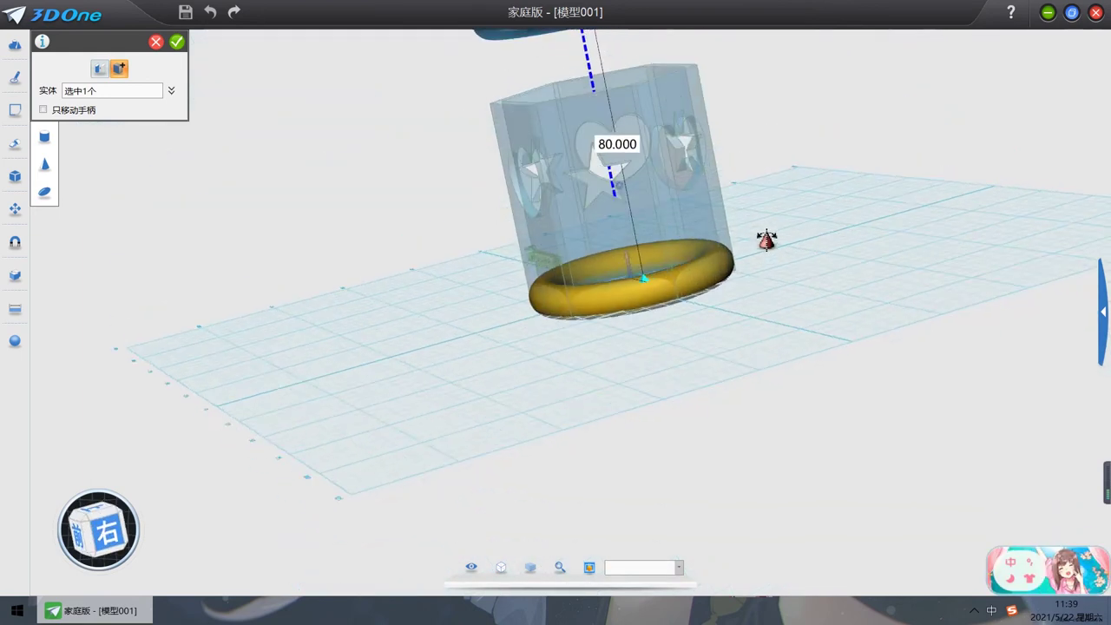
pyautogui.scroll(-5, 768, 236)
pyautogui.scroll(-3, 768, 182)
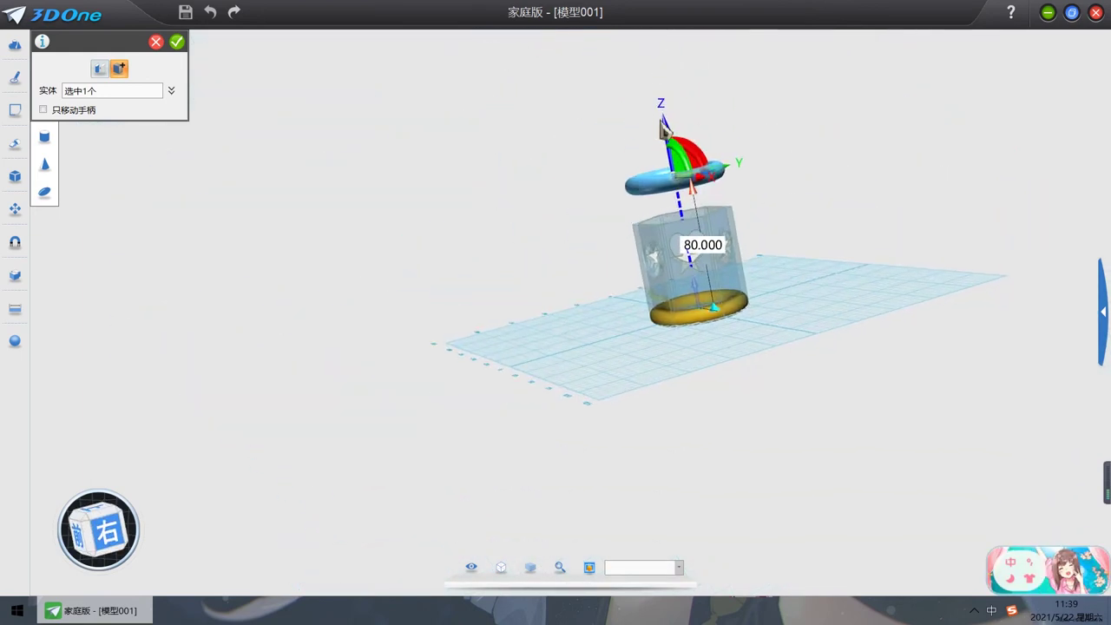
pyautogui.moveTo(664, 129); pyautogui.dragTo(672, 154)
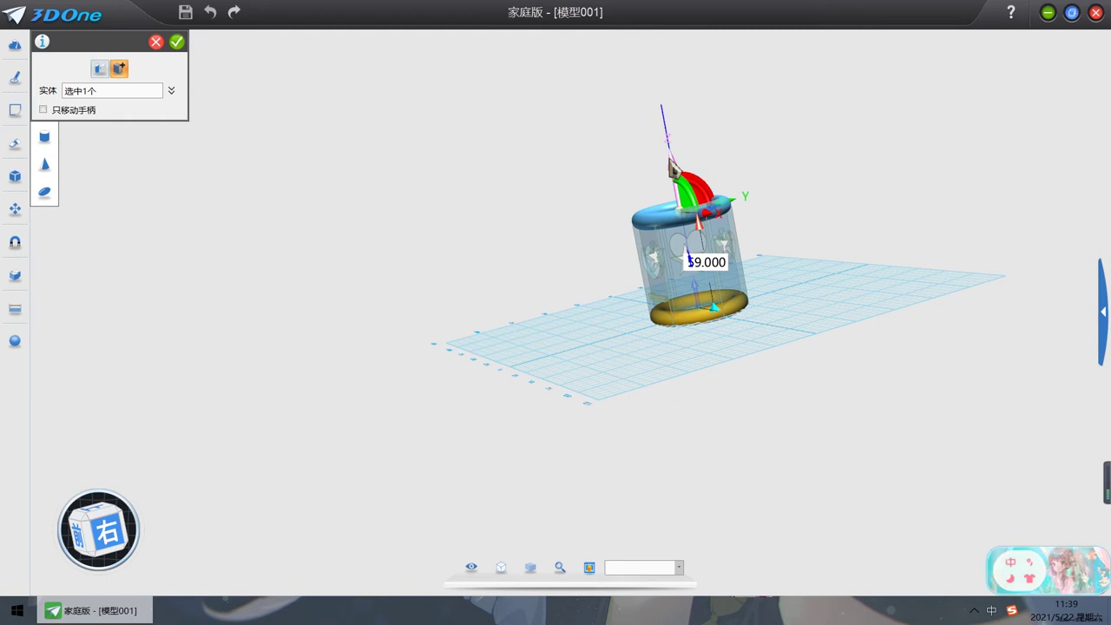
pyautogui.moveTo(673, 173); pyautogui.dragTo(639, 240, button='right')
pyautogui.click(177, 42)
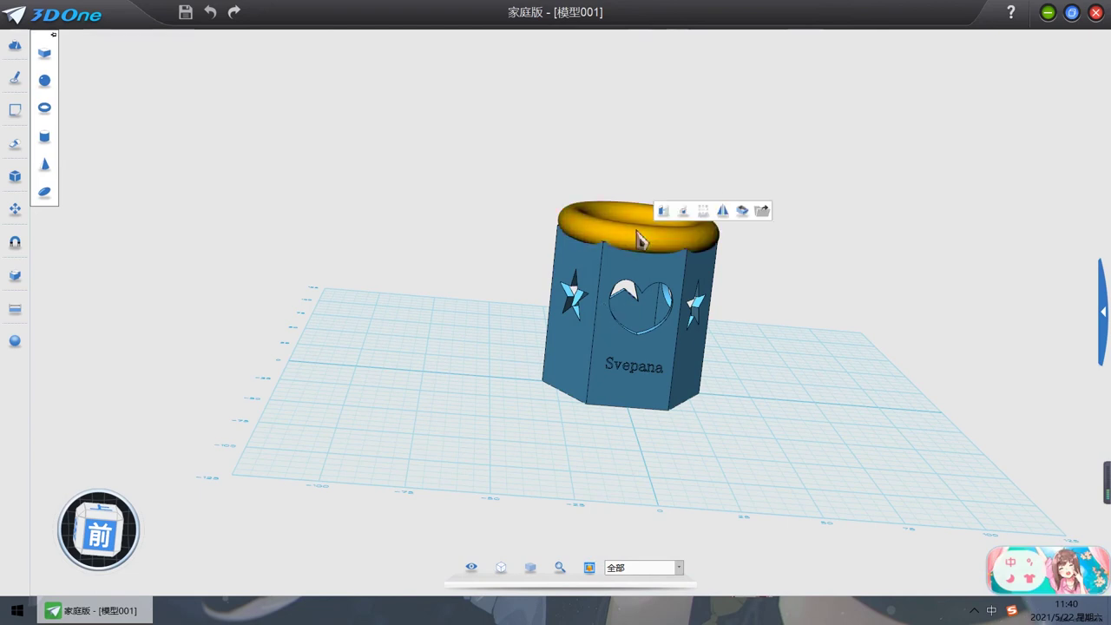
# Step: Scale the torus on the rim uniformly by a factor of about 1.09
pyautogui.click(686, 211)
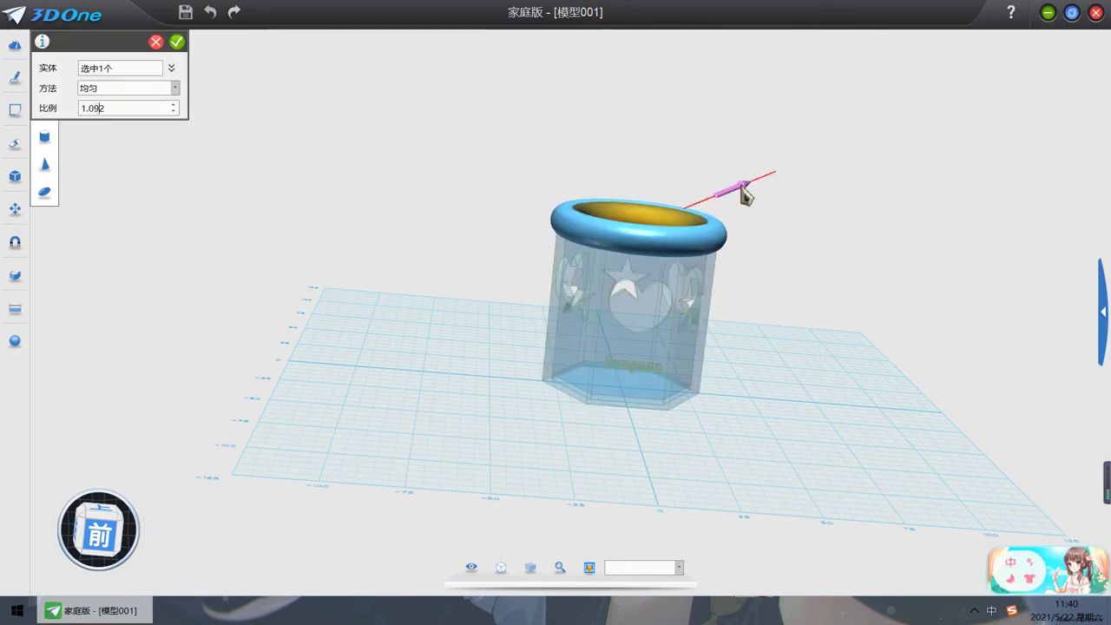
pyautogui.moveTo(744, 195); pyautogui.dragTo(746, 194)
pyautogui.click(178, 42)
pyautogui.moveTo(908, 243); pyautogui.dragTo(899, 285, button='right')
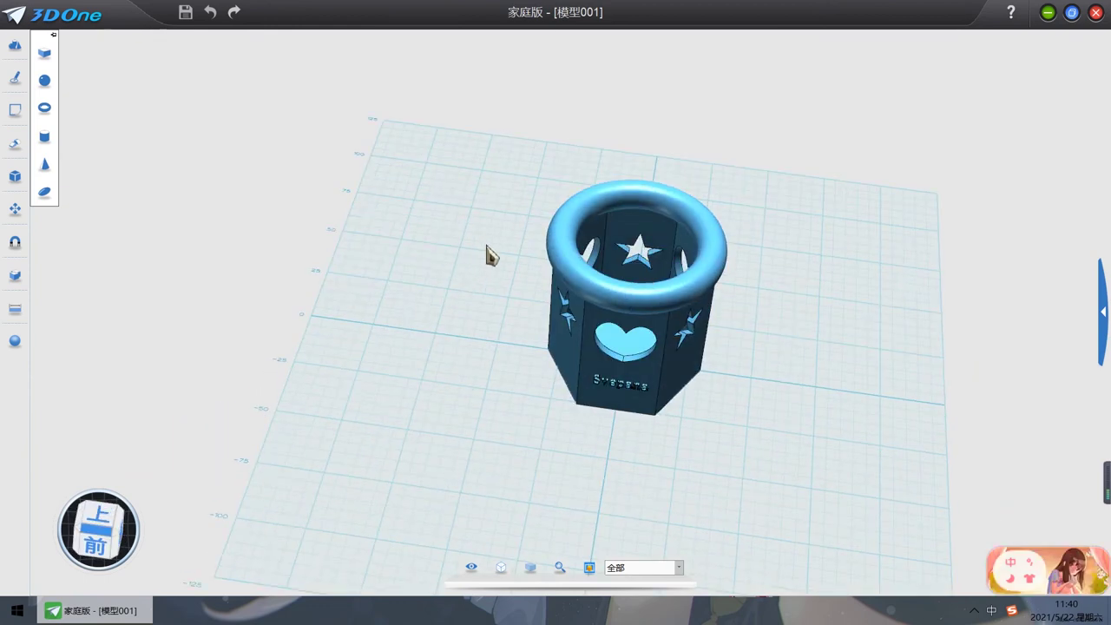
pyautogui.moveTo(439, 252); pyautogui.dragTo(694, 395, button='right')
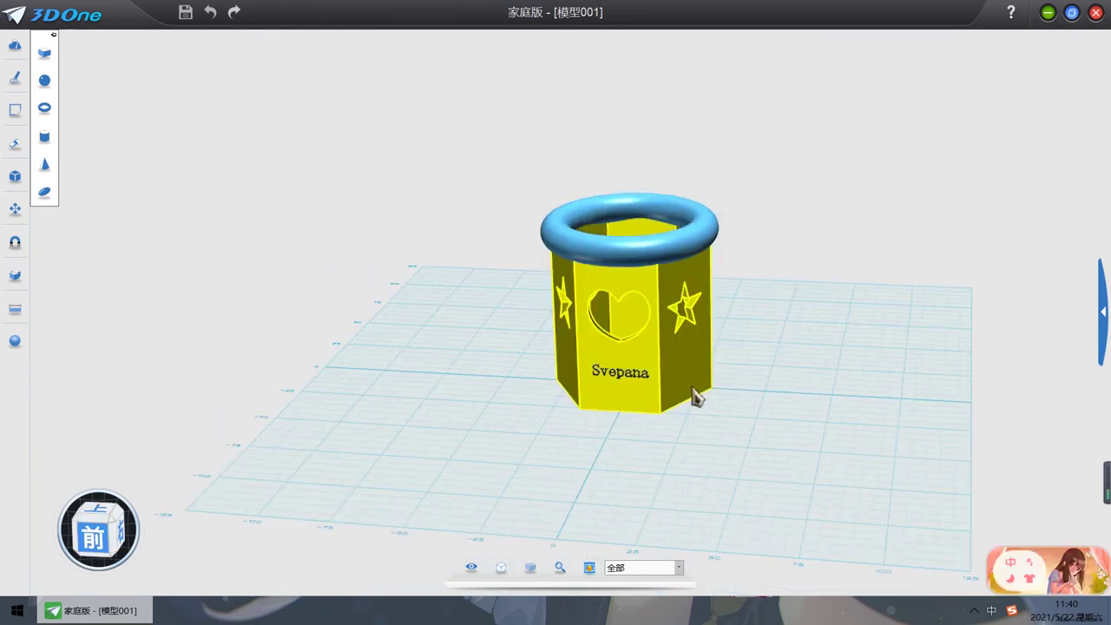
# Step: Examine the pen holder's cutout walls, the Svepana lettering and the torus on the rim from several sides
pyautogui.moveTo(657, 345); pyautogui.dragTo(781, 379, button='right')
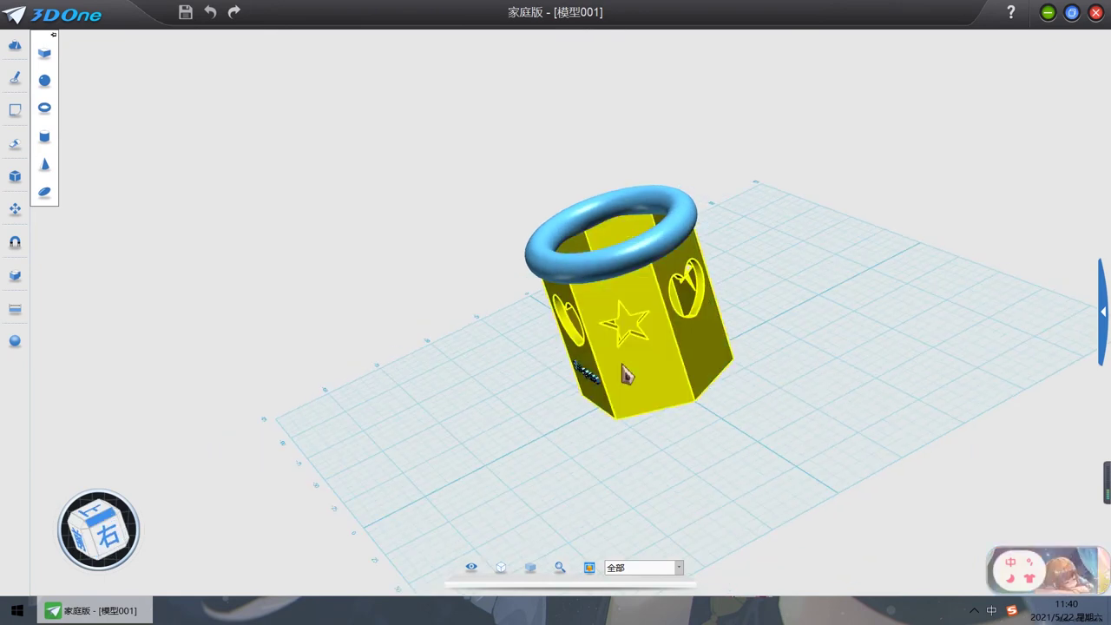
pyautogui.scroll(3, 629, 356)
pyautogui.moveTo(705, 334); pyautogui.dragTo(926, 279, button='right')
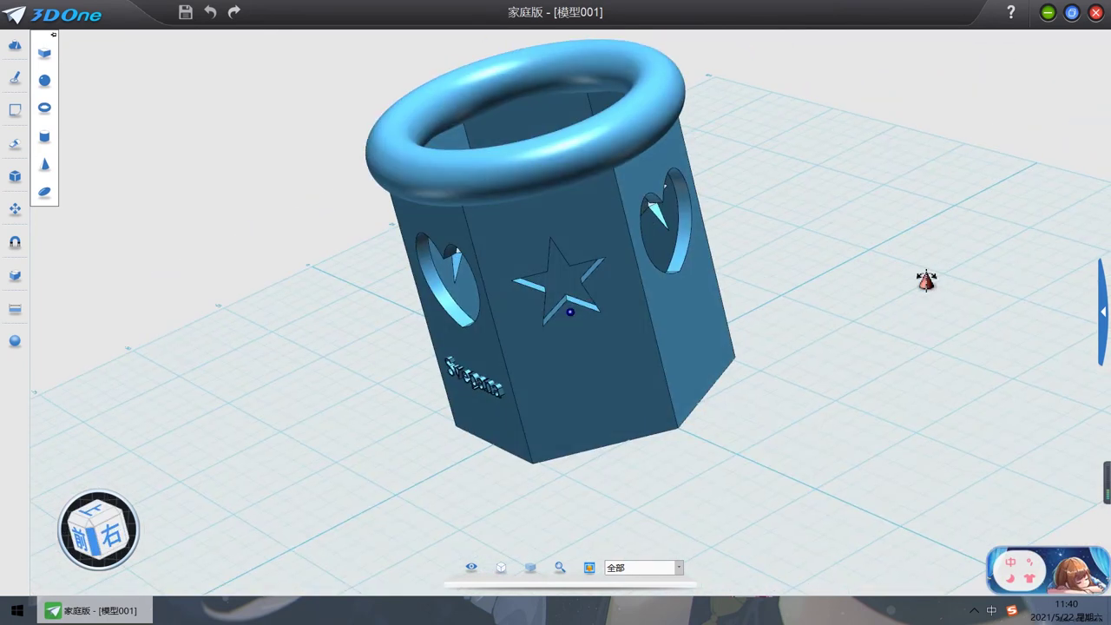
pyautogui.moveTo(801, 344); pyautogui.dragTo(733, 354, button='right')
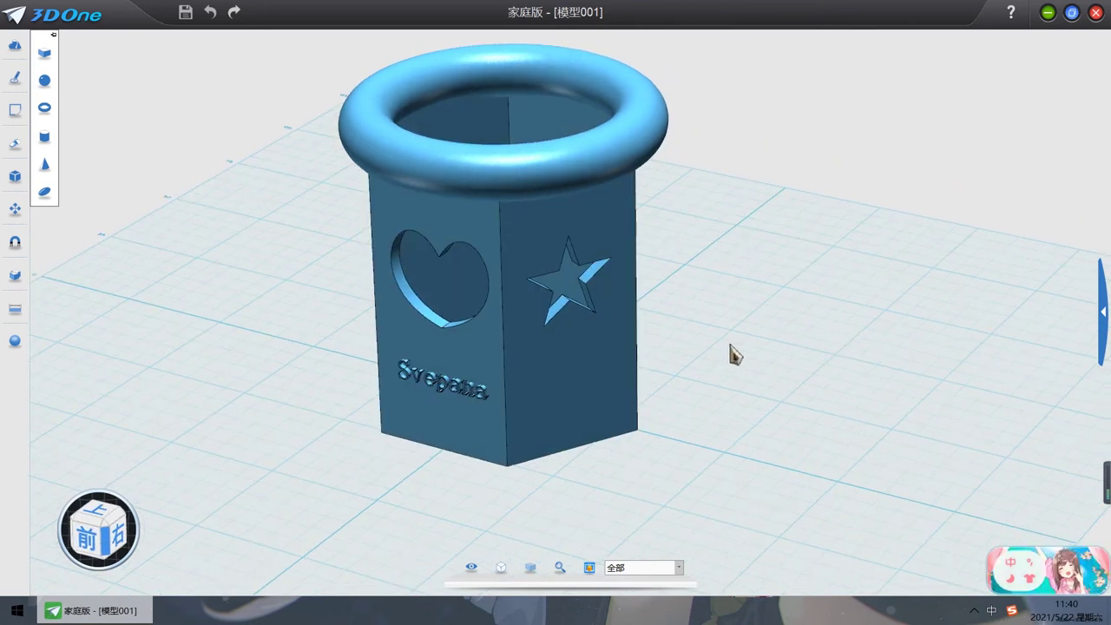
pyautogui.moveTo(731, 193); pyautogui.dragTo(523, 173, button='right')
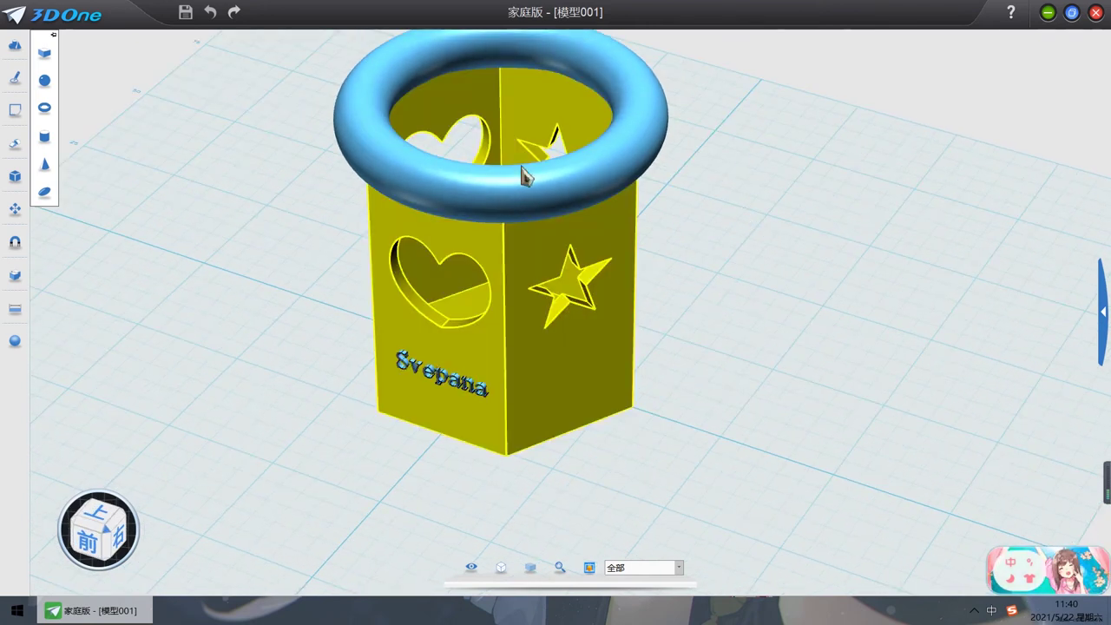
pyautogui.click(523, 191)
pyautogui.click(512, 262)
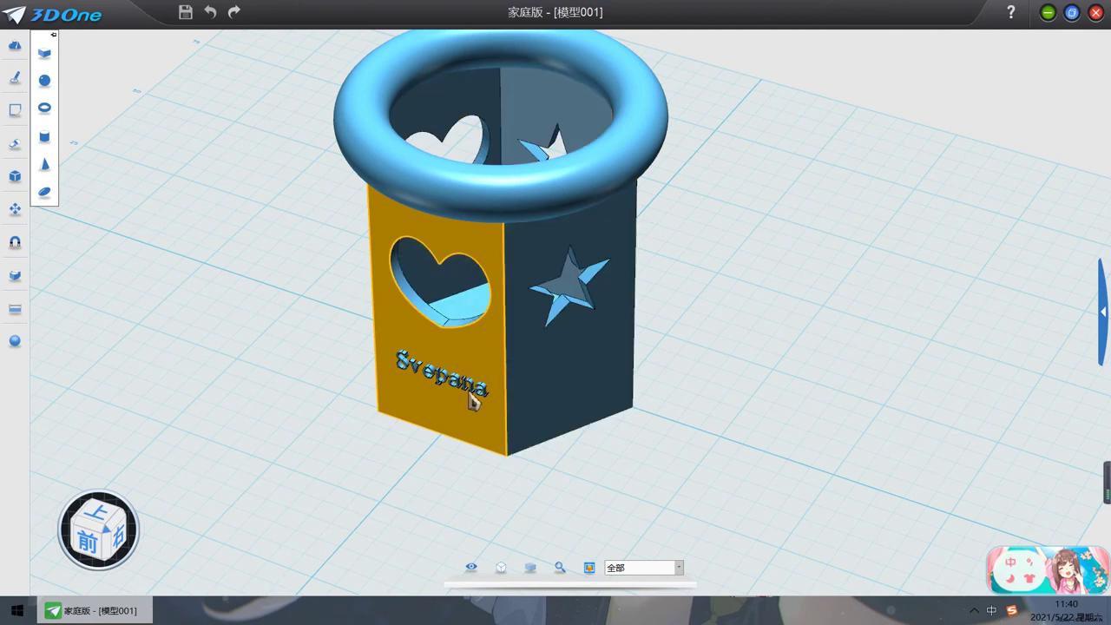
pyautogui.click(453, 383)
pyautogui.moveTo(810, 283); pyautogui.dragTo(875, 434, button='right')
pyautogui.click(113, 521)
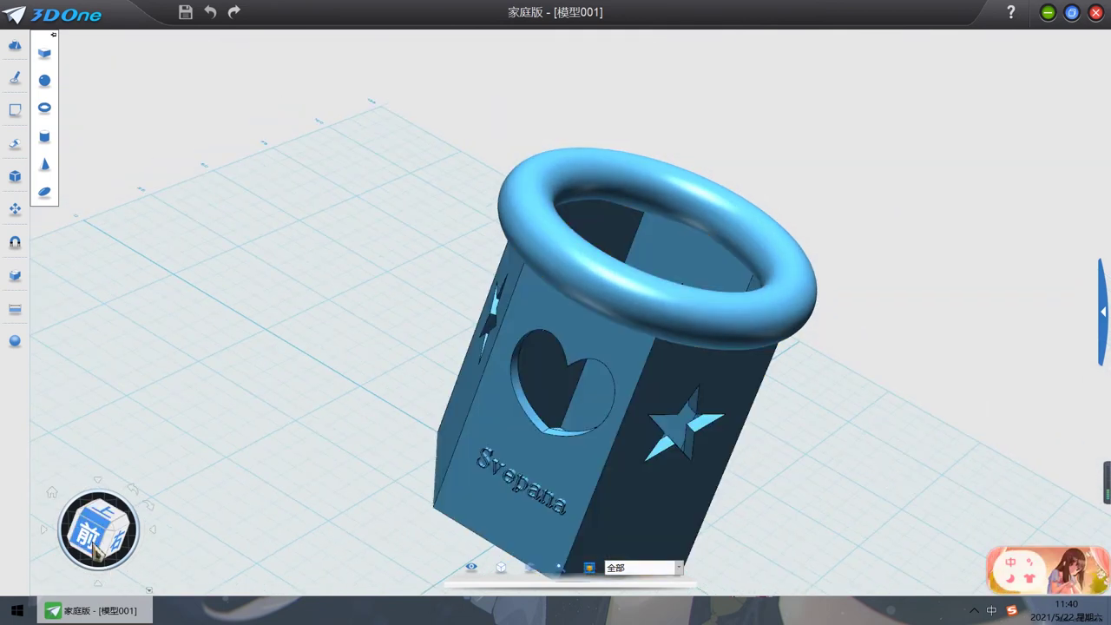
pyautogui.moveTo(768, 236); pyautogui.dragTo(761, 293, button='right')
pyautogui.scroll(3, 763, 307)
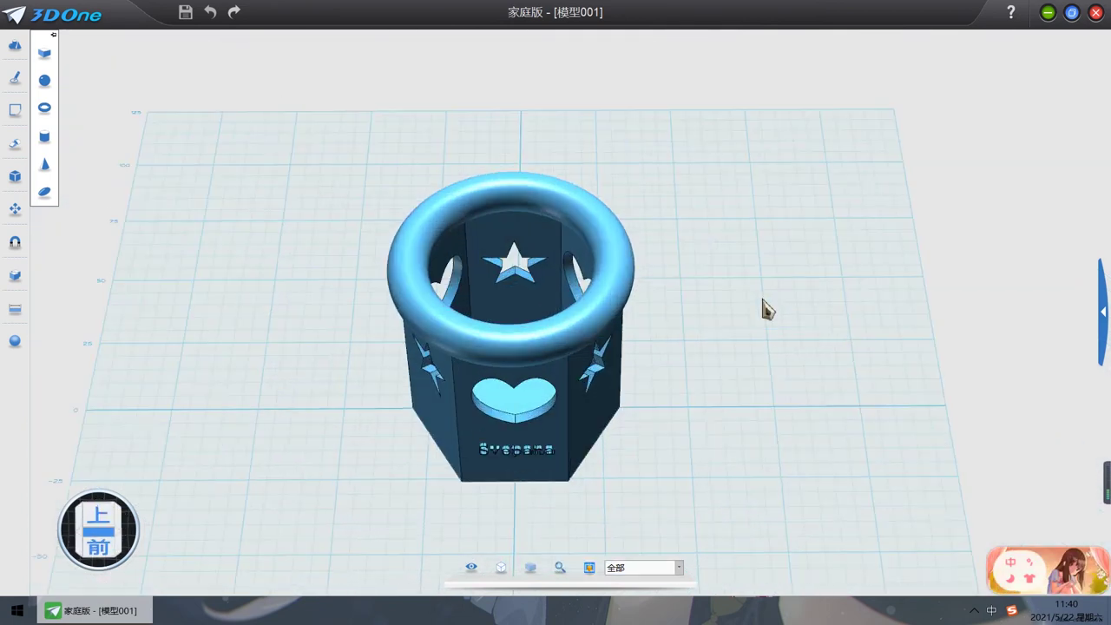
# Step: Start a fillet on the outer vertical edge between the Svepana wall and the adjacent star wall, with a 3 mm radius
pyautogui.moveTo(32, 84)
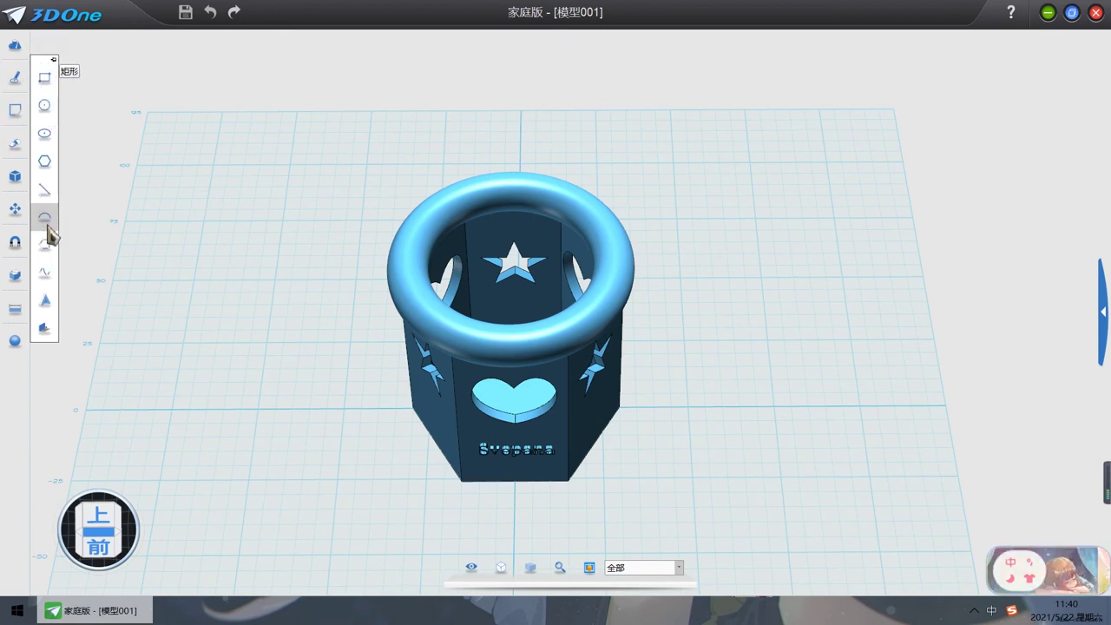
pyautogui.moveTo(12, 152)
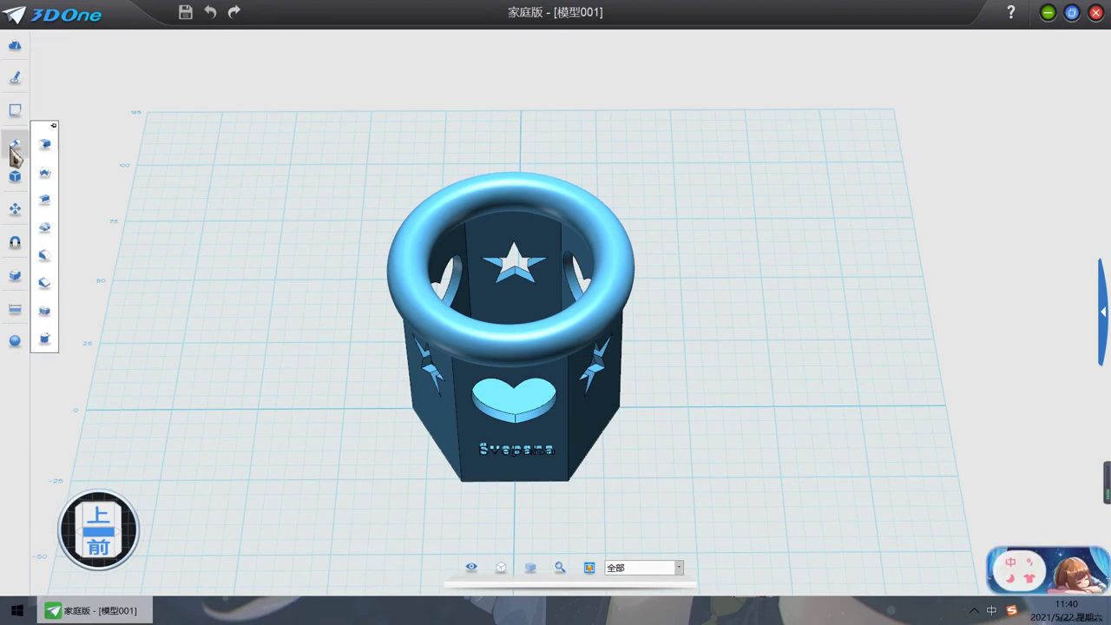
pyautogui.click(44, 255)
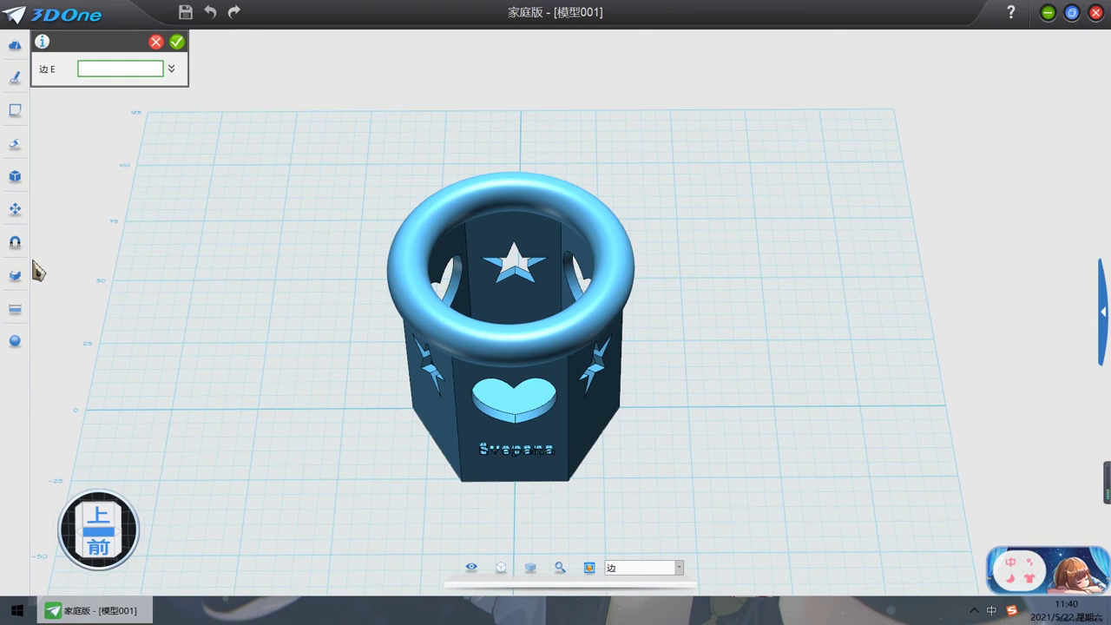
pyautogui.scroll(3, 659, 390)
pyautogui.click(513, 395)
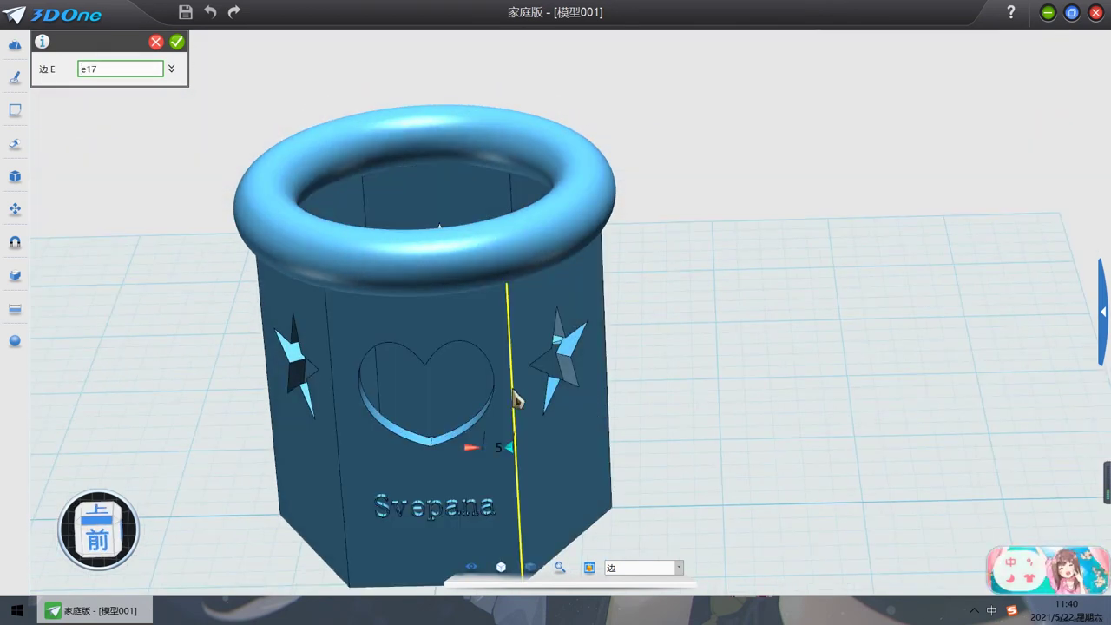
pyautogui.click(515, 399)
pyautogui.moveTo(584, 438); pyautogui.dragTo(591, 426, button='right')
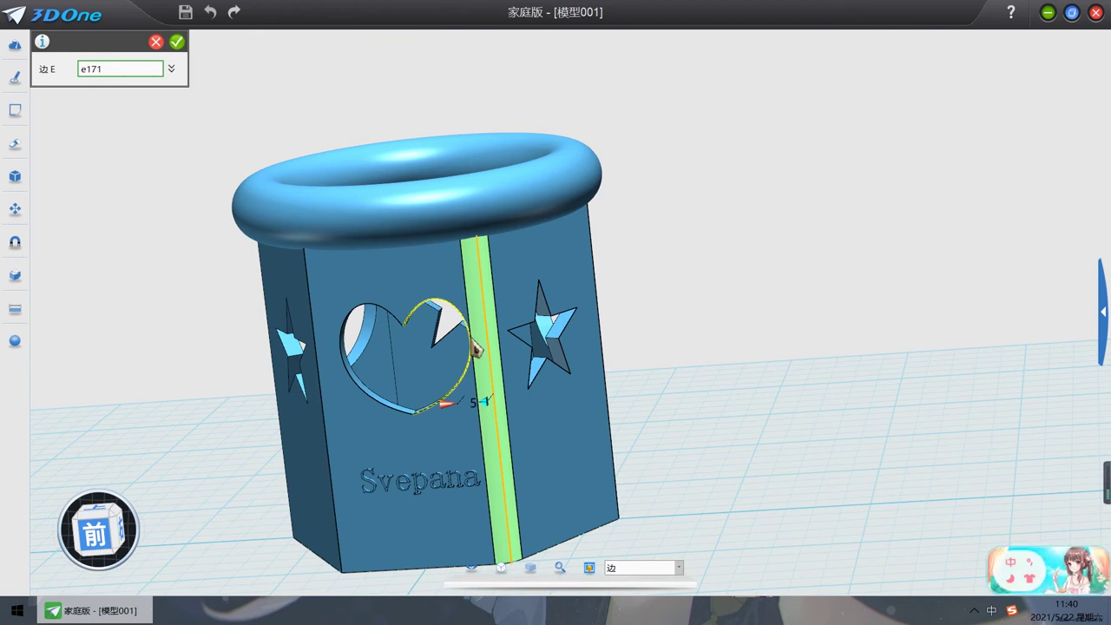
pyautogui.click(478, 405)
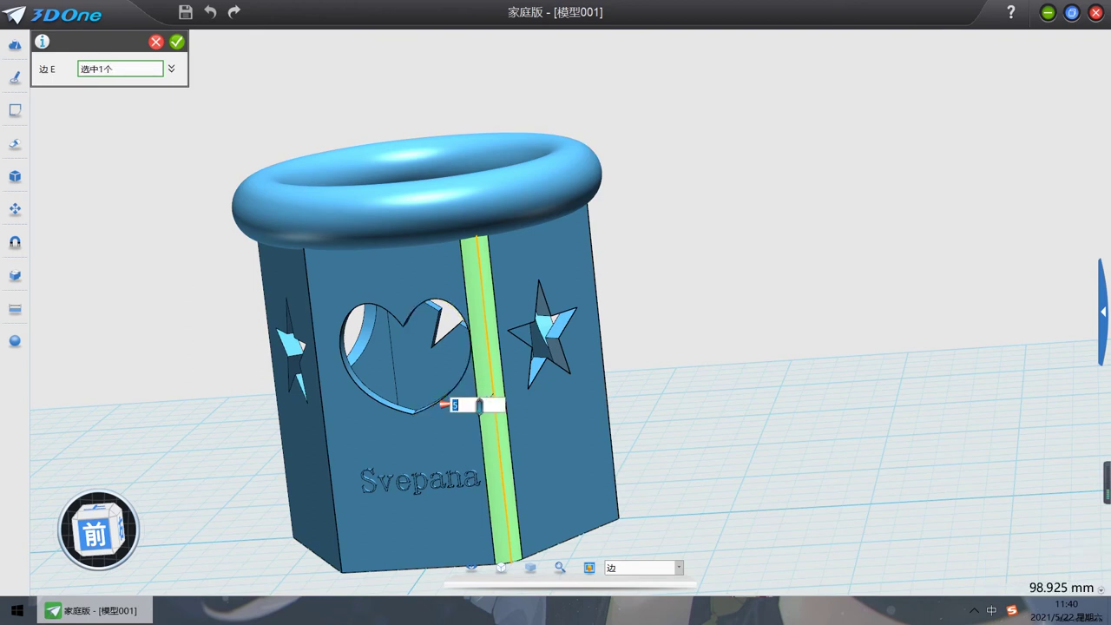
pyautogui.press('Return')
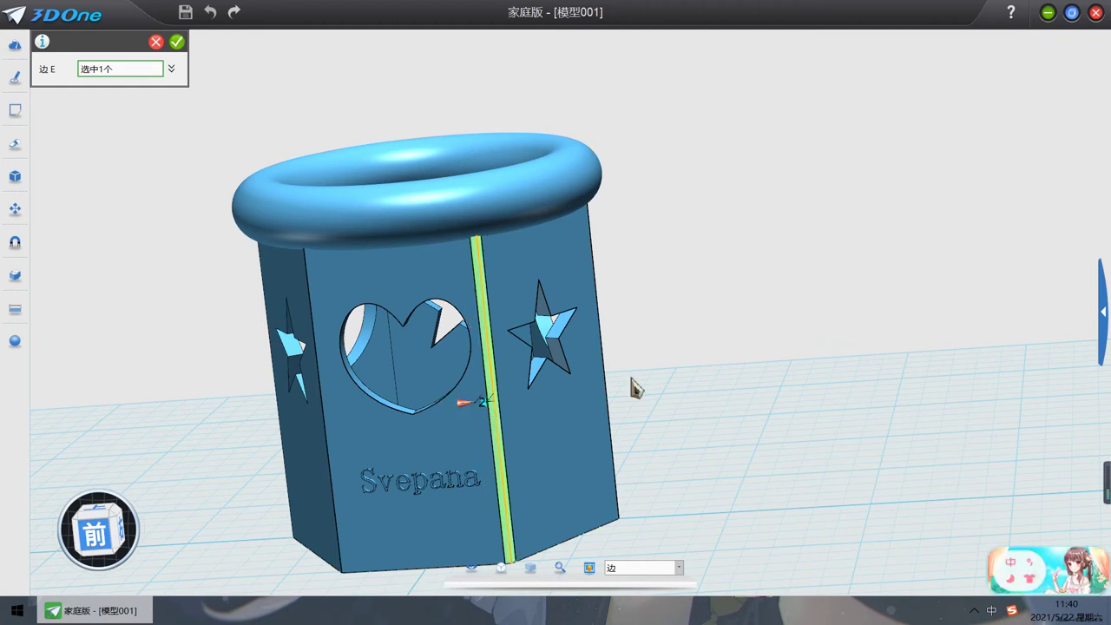
pyautogui.click(479, 401)
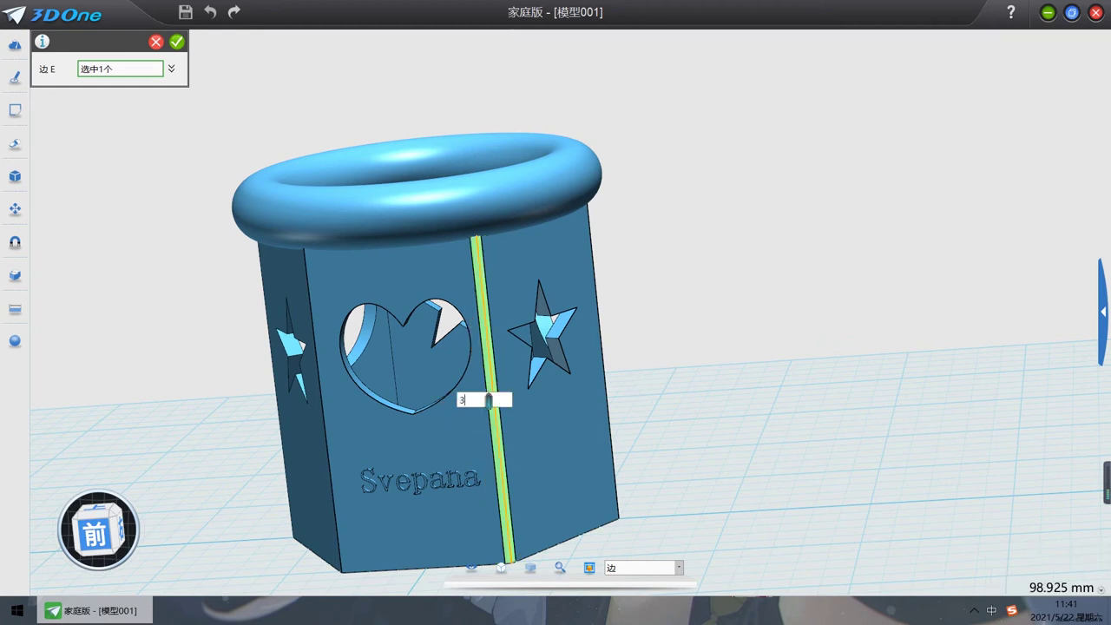
pyautogui.press('Return')
# Step: Add the other five outer vertical edges of the hexagonal body to the 3 mm fillet
pyautogui.moveTo(807, 476); pyautogui.dragTo(707, 441, button='right')
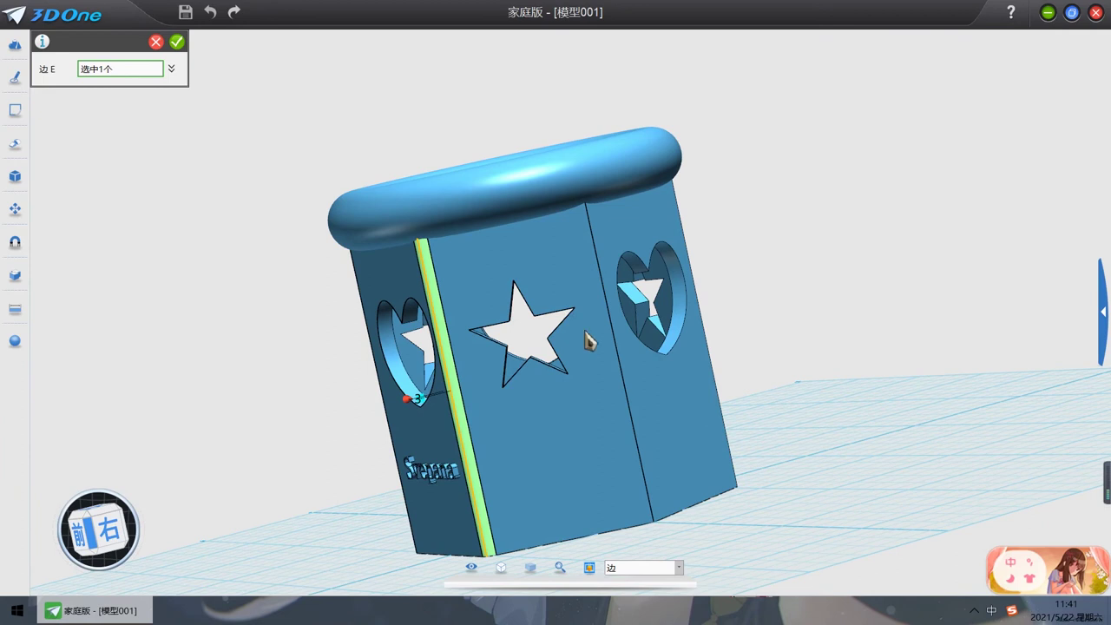
pyautogui.click(614, 348)
pyautogui.moveTo(859, 373); pyautogui.dragTo(768, 423, button='right')
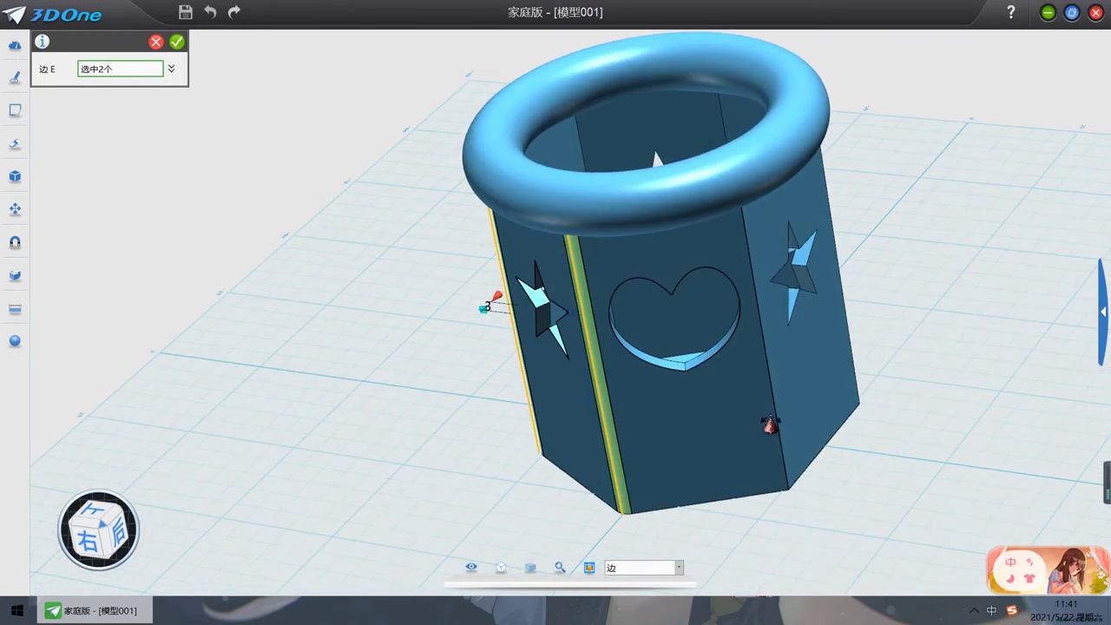
pyautogui.click(767, 369)
pyautogui.moveTo(1011, 290); pyautogui.dragTo(861, 343, button='right')
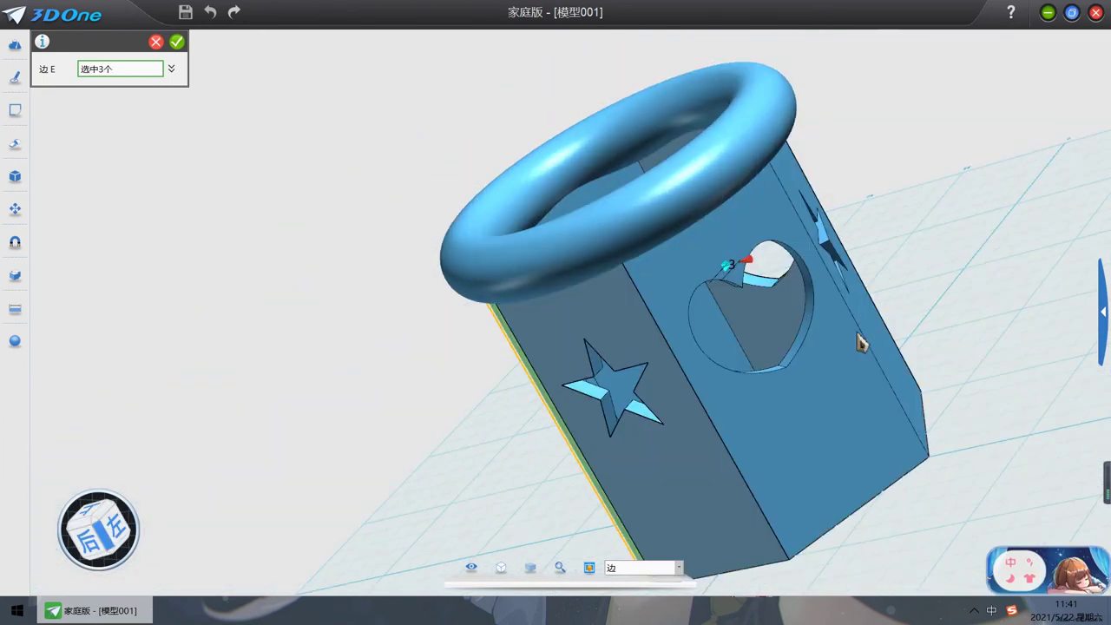
pyautogui.click(681, 395)
pyautogui.moveTo(942, 310); pyautogui.dragTo(966, 338, button='right')
pyautogui.click(826, 375)
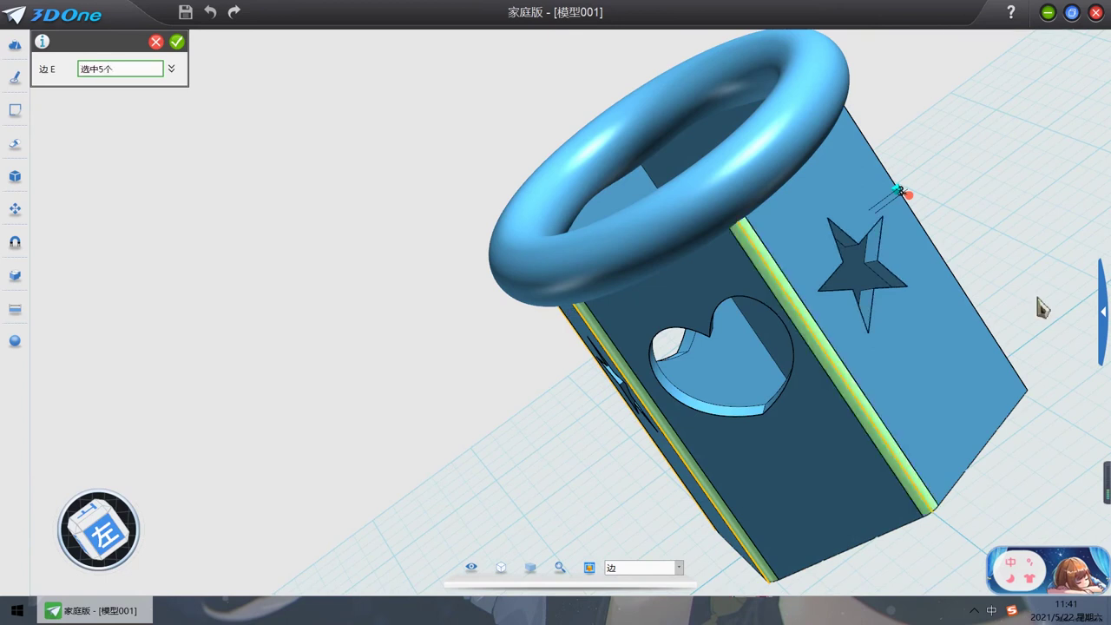
pyautogui.moveTo(1041, 304); pyautogui.dragTo(984, 346, button='right')
pyautogui.click(686, 460)
pyautogui.moveTo(685, 459); pyautogui.dragTo(920, 420, button='right')
pyautogui.click(547, 273)
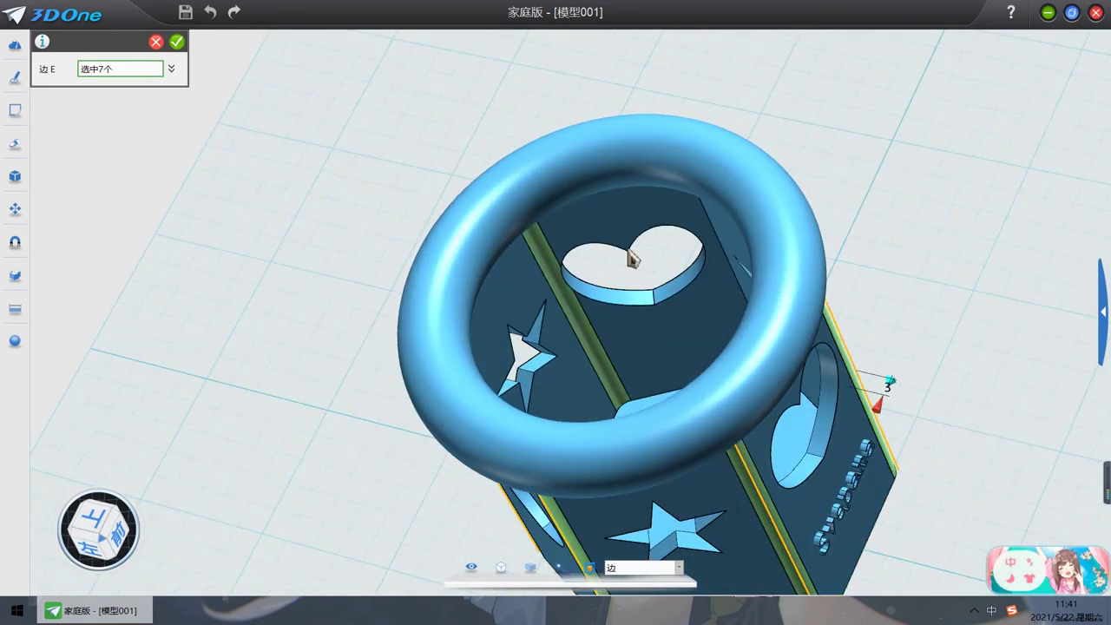
pyautogui.moveTo(651, 282)
pyautogui.mouseDown(button='right')
pyautogui.moveTo(664, 261)
pyautogui.moveTo(660, 273)
pyautogui.mouseUp(button='right')
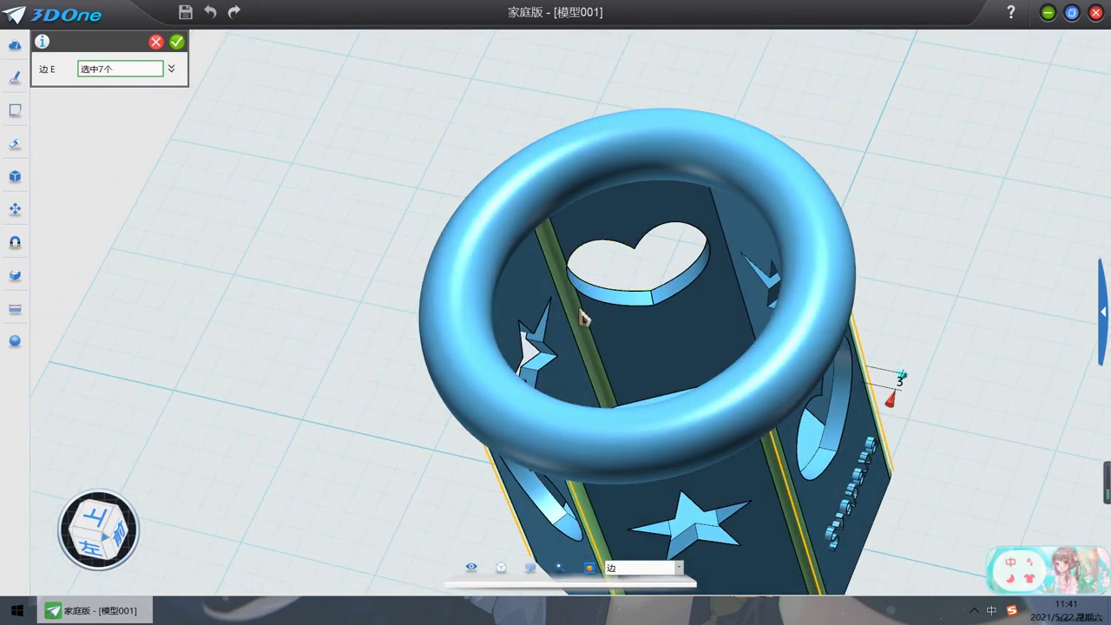
pyautogui.moveTo(649, 275)
pyautogui.mouseDown(button='right')
pyautogui.moveTo(635, 290)
pyautogui.moveTo(649, 296)
pyautogui.mouseUp(button='right')
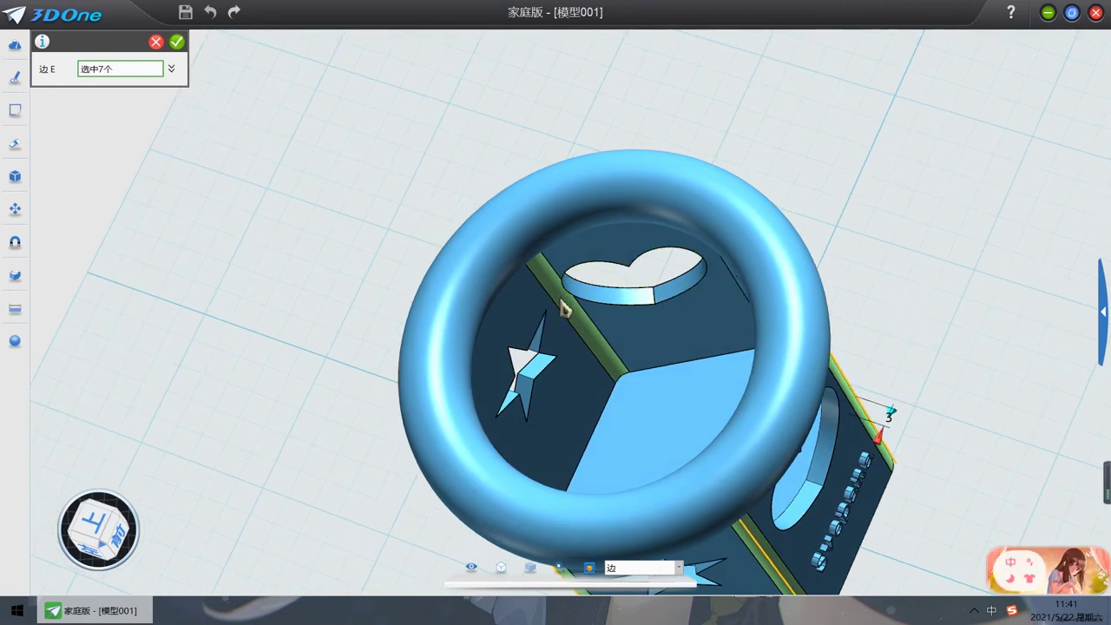
pyautogui.moveTo(569, 295); pyautogui.dragTo(577, 303, button='right')
pyautogui.click(171, 70)
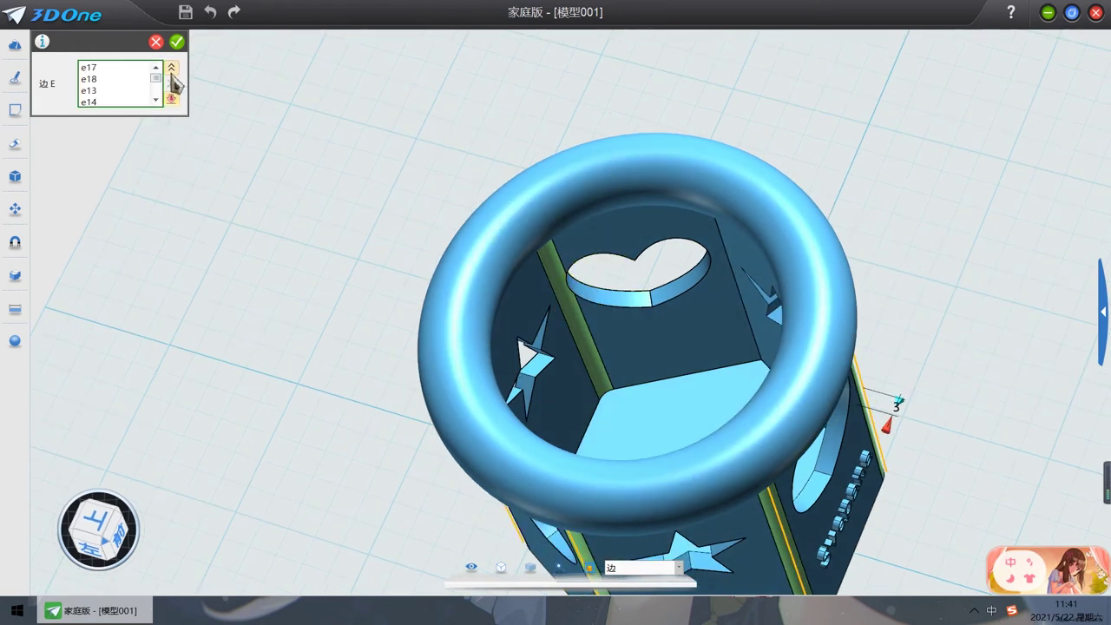
pyautogui.scroll(-2, 157, 90)
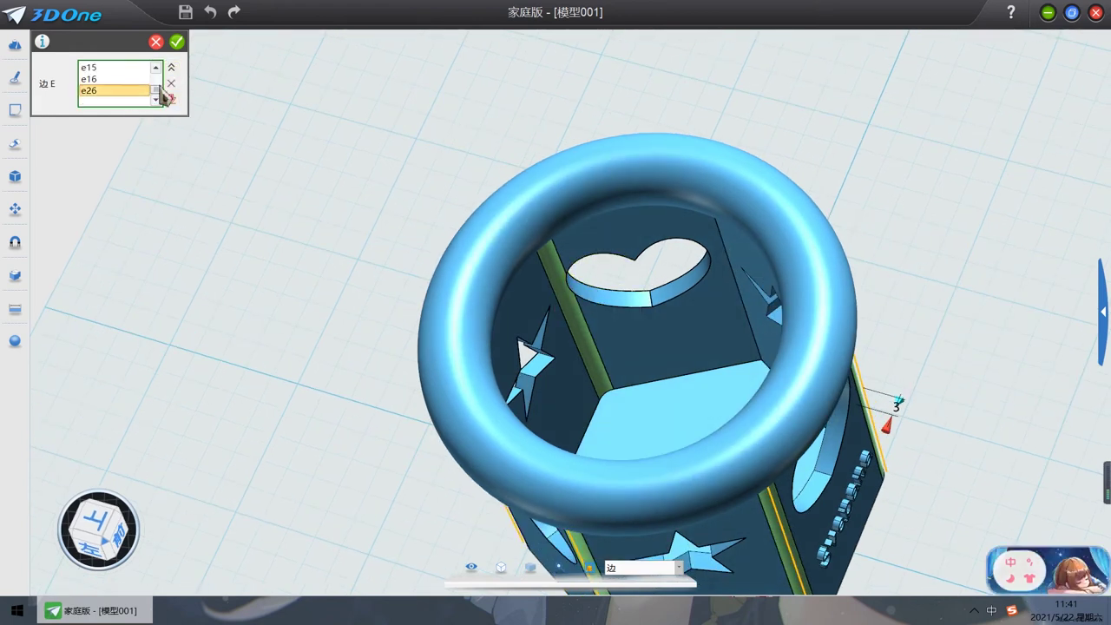
pyautogui.scroll(1, 160, 90)
# Step: Add the outer edges around the pen holder's hexagonal base to the 3 mm fillet
pyautogui.moveTo(976, 293); pyautogui.dragTo(745, 462, button='right')
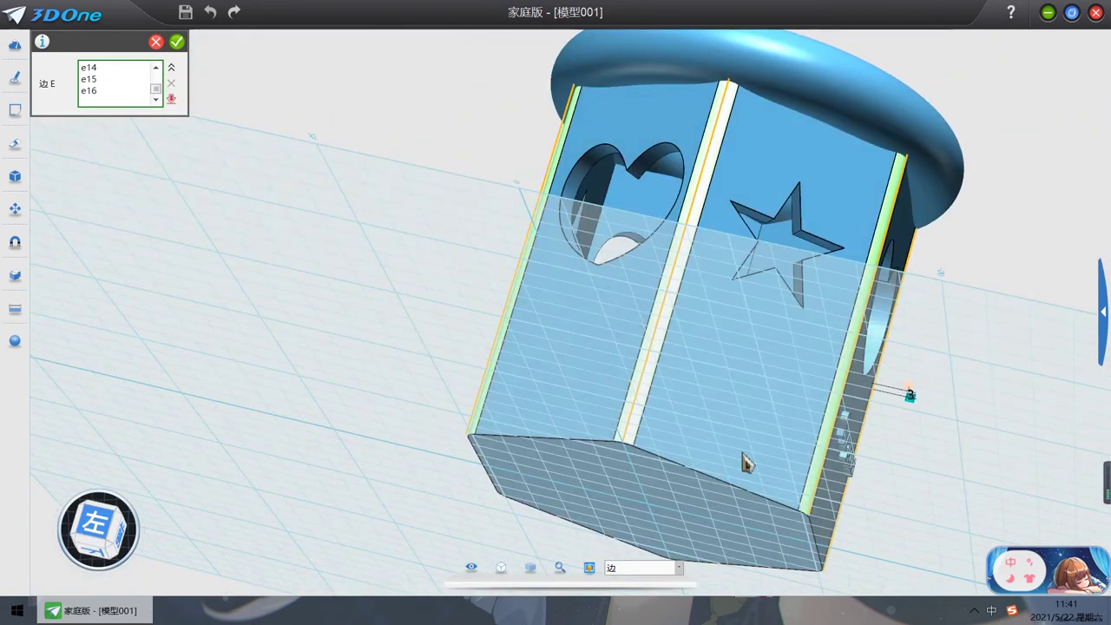
pyautogui.click(705, 480)
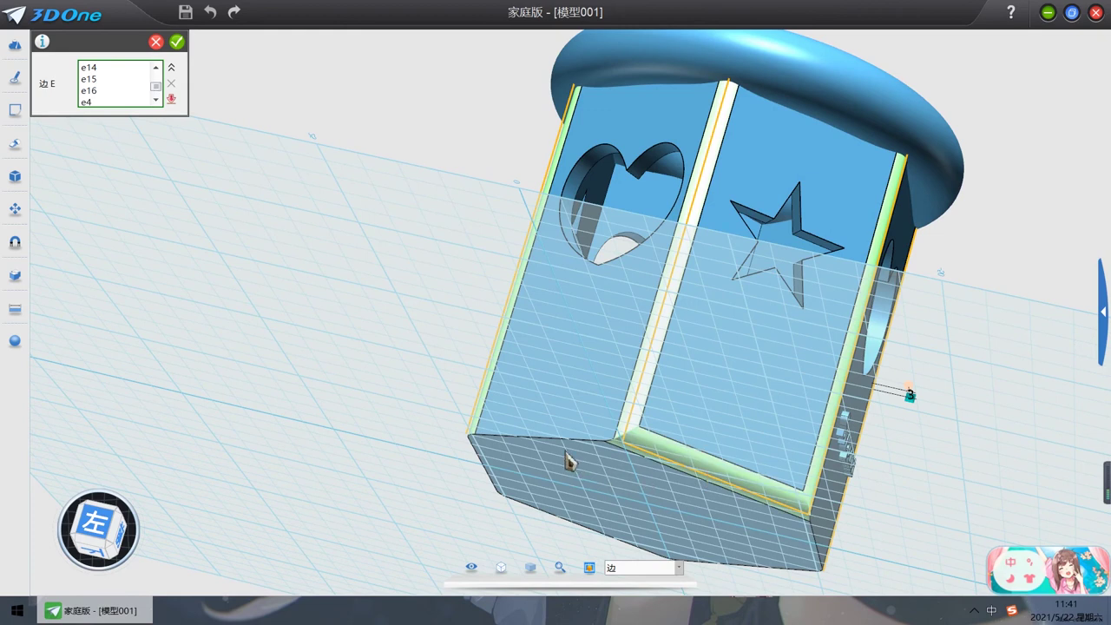
pyautogui.moveTo(401, 330); pyautogui.dragTo(532, 471, button='right')
pyautogui.moveTo(138, 397); pyautogui.dragTo(512, 403, button='right')
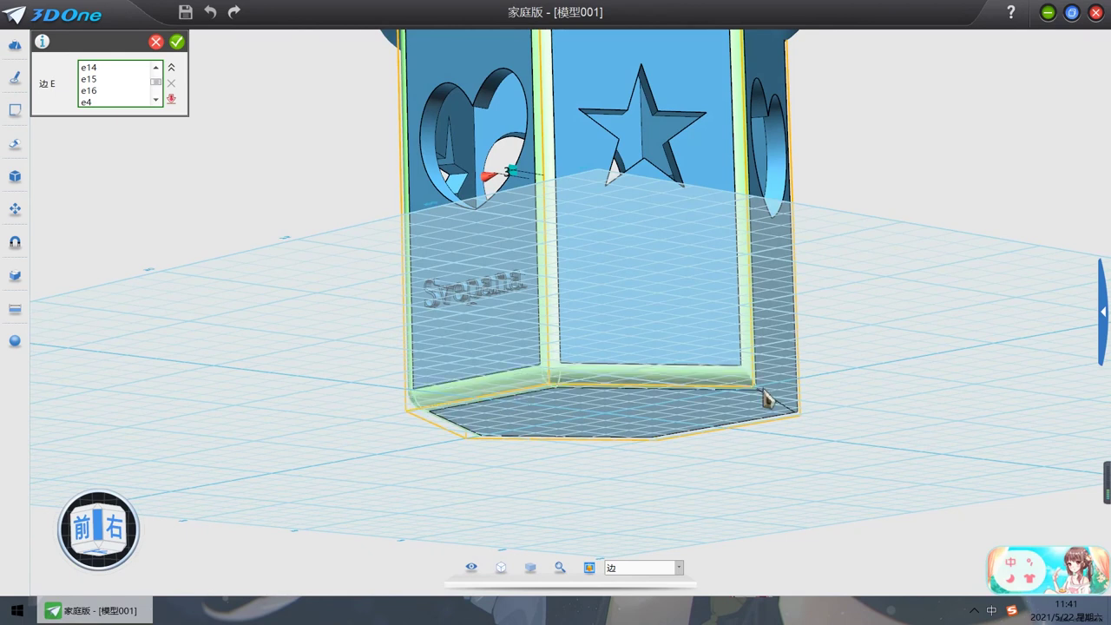
pyautogui.moveTo(1019, 390); pyautogui.dragTo(930, 426, button='right')
pyautogui.scroll(-3, 1091, 317)
pyautogui.moveTo(1092, 317); pyautogui.dragTo(1060, 304, button='right')
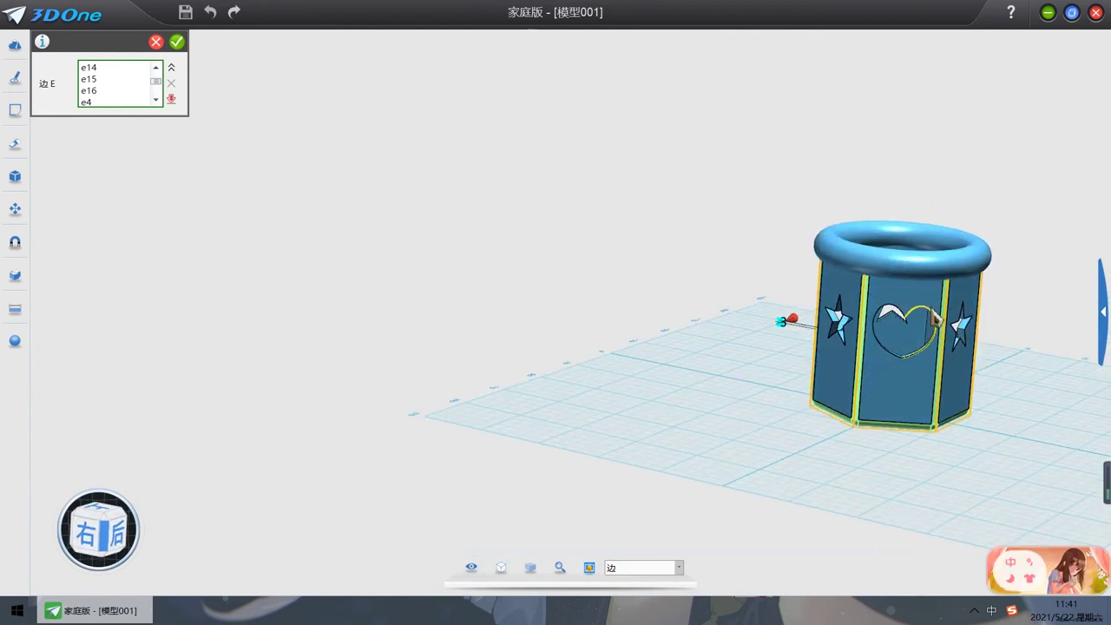
# Step: Remove the heart and star cutout edges e175 and e188 from the fillet selection, and create the 3 mm fillet
pyautogui.scroll(5, 1010, 314)
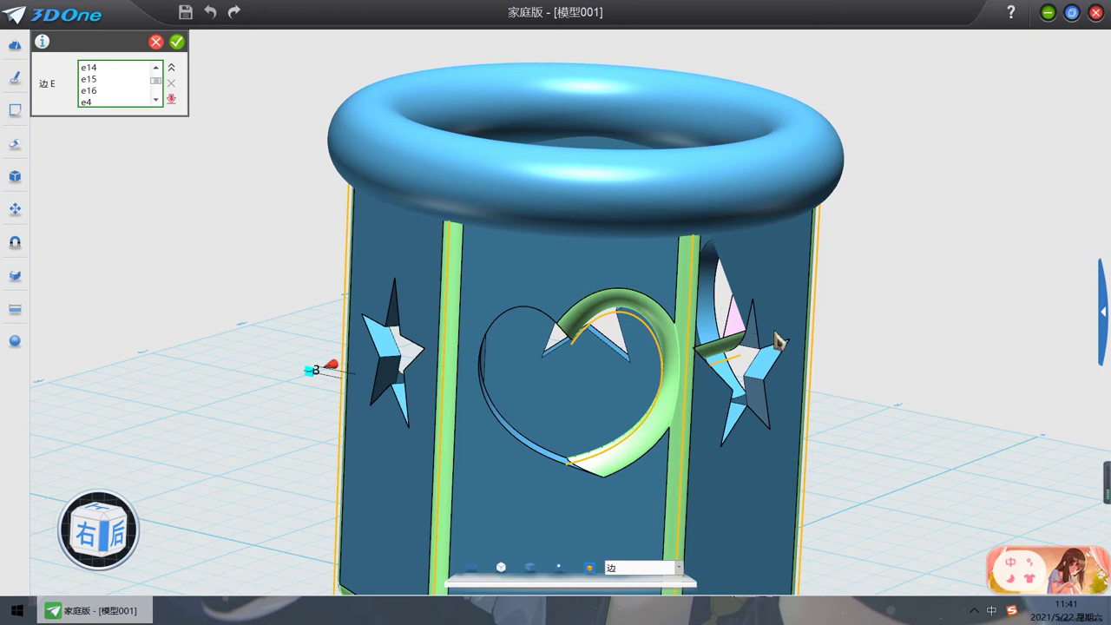
pyautogui.moveTo(776, 341); pyautogui.dragTo(941, 322, button='right')
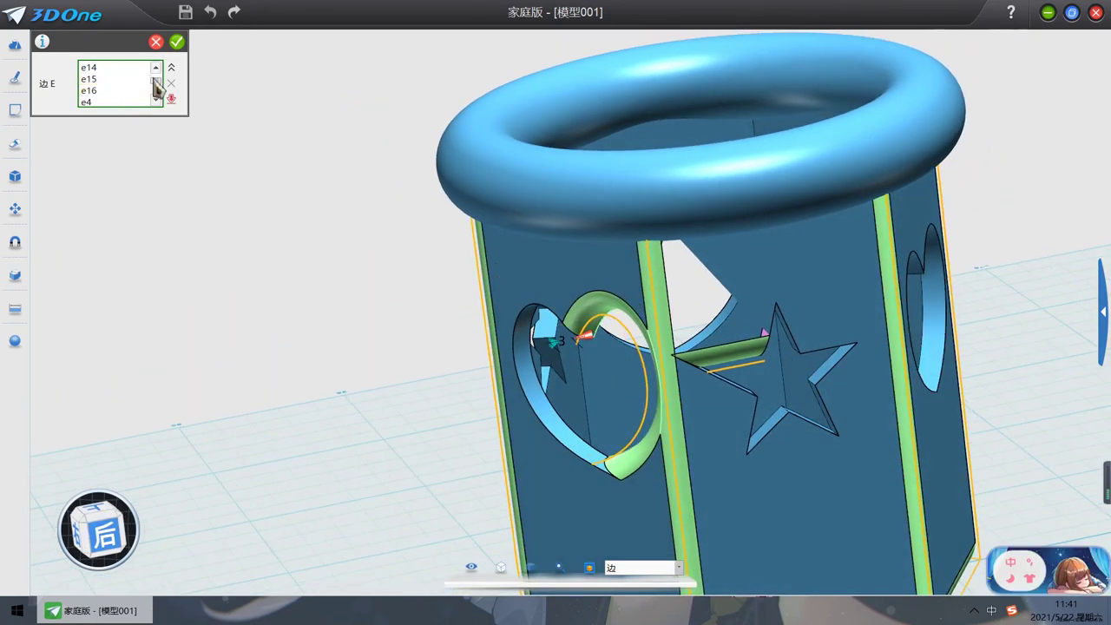
pyautogui.click(112, 79)
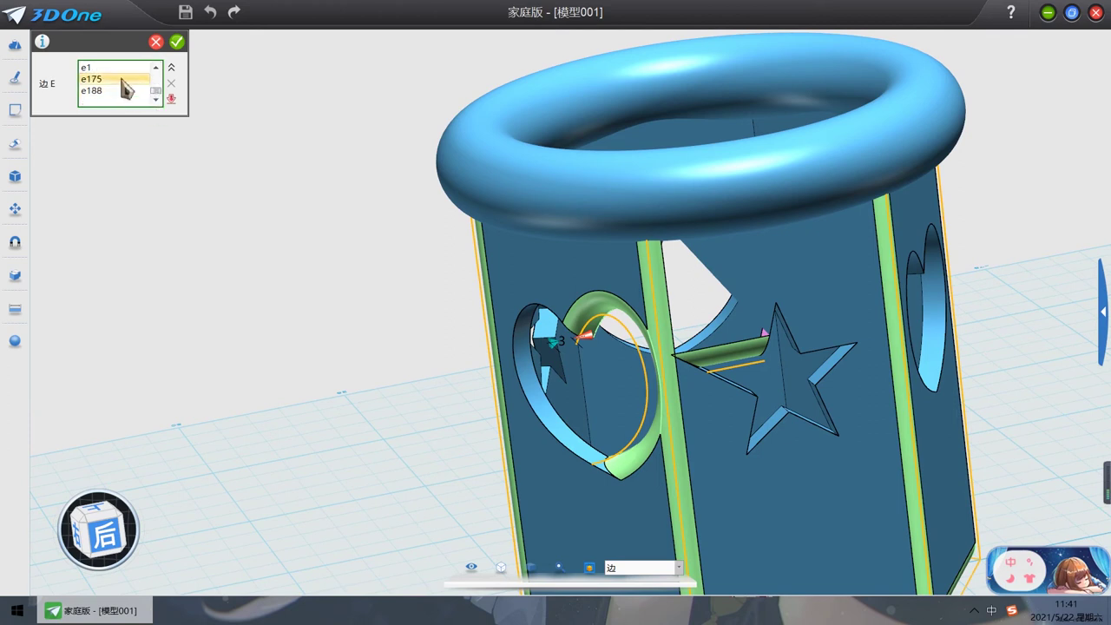
pyautogui.click(171, 83)
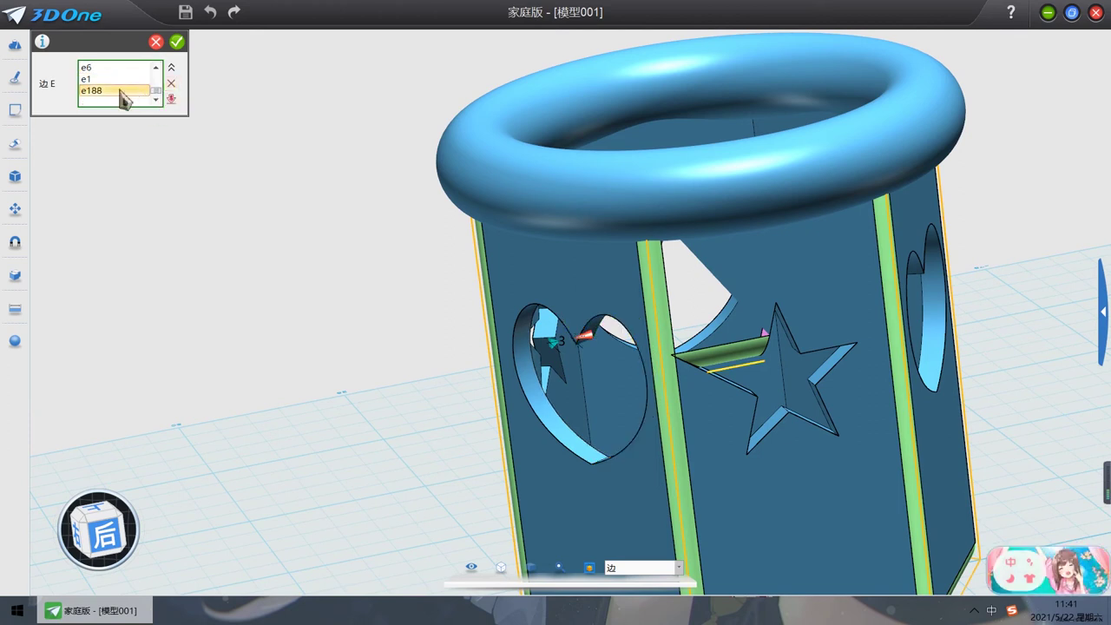
pyautogui.click(171, 83)
pyautogui.scroll(-5, 996, 241)
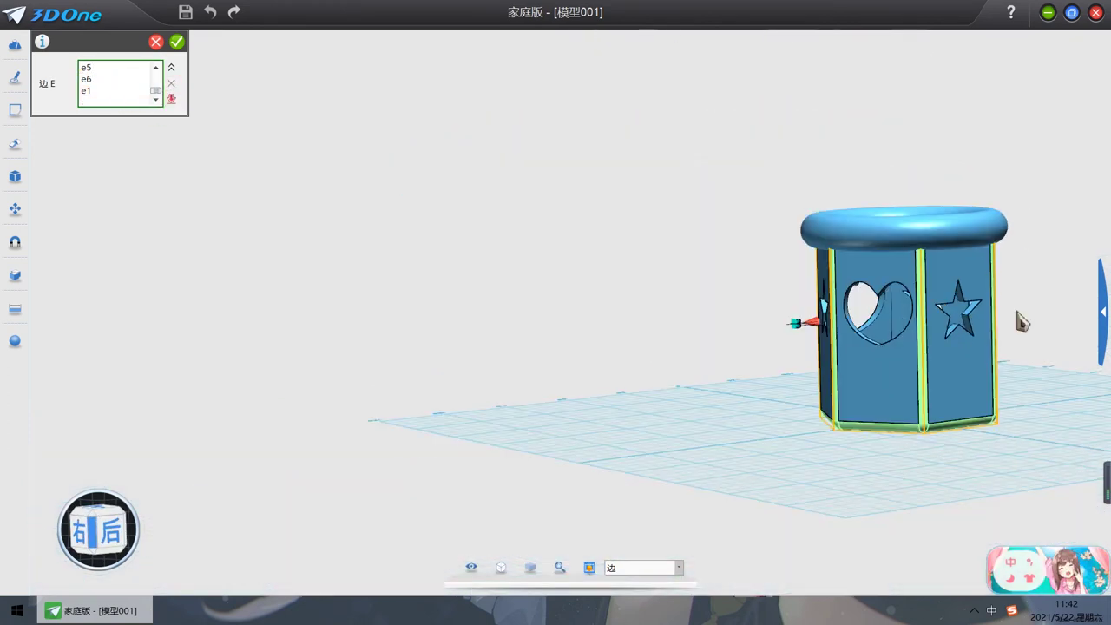
pyautogui.moveTo(1021, 321); pyautogui.dragTo(781, 451, button='right')
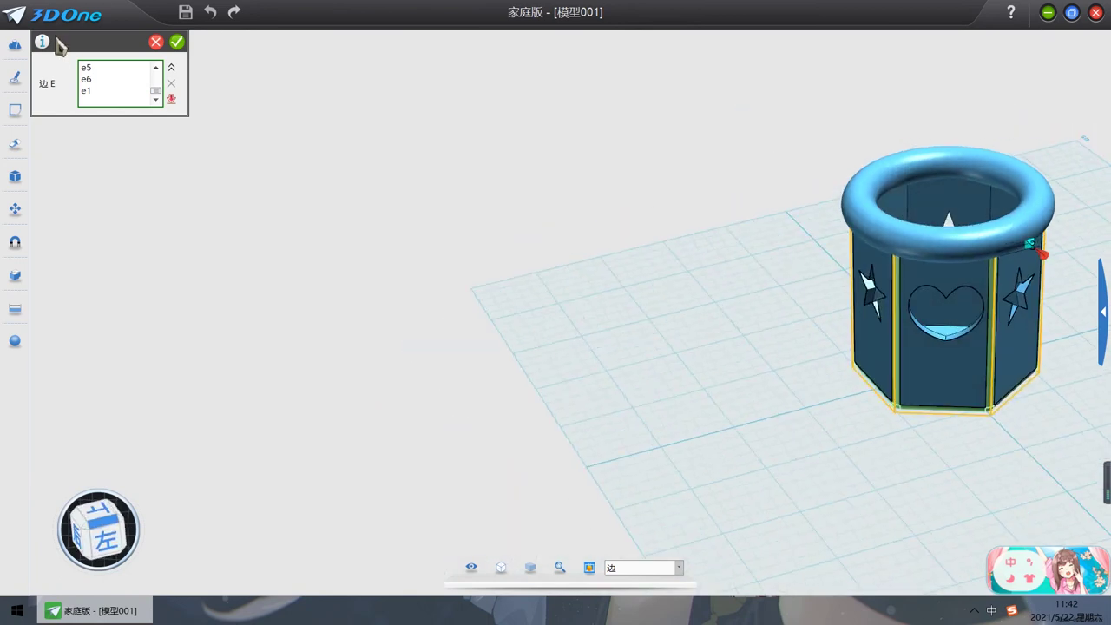
pyautogui.click(177, 43)
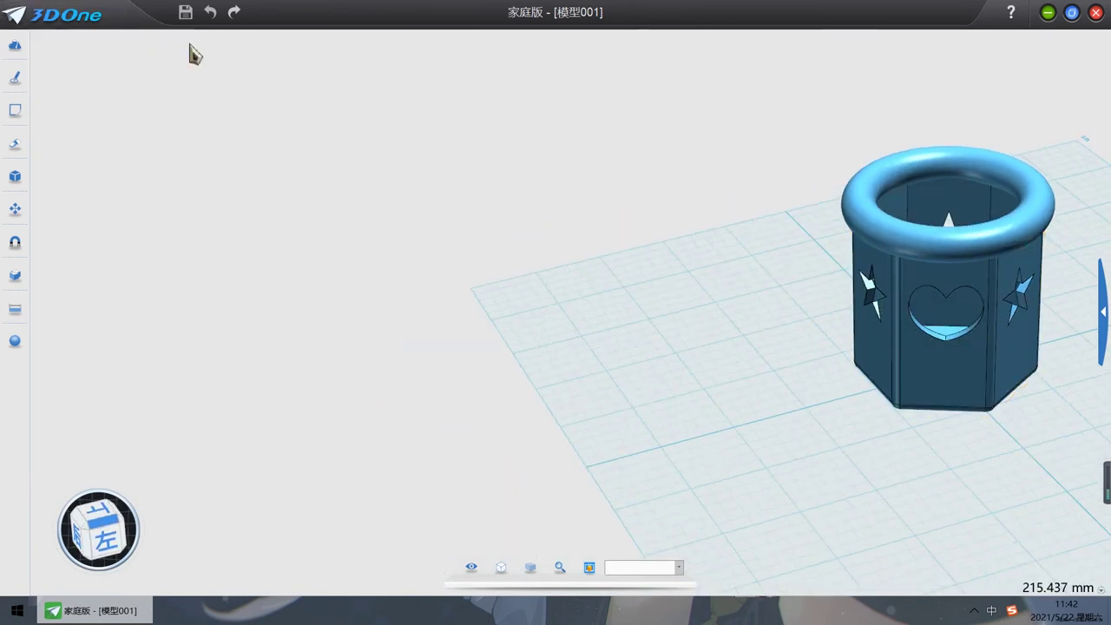
# Step: Start a fillet on the inner vertical edge between a heart wall and a star wall, with a 2 mm radius
pyautogui.click(119, 558)
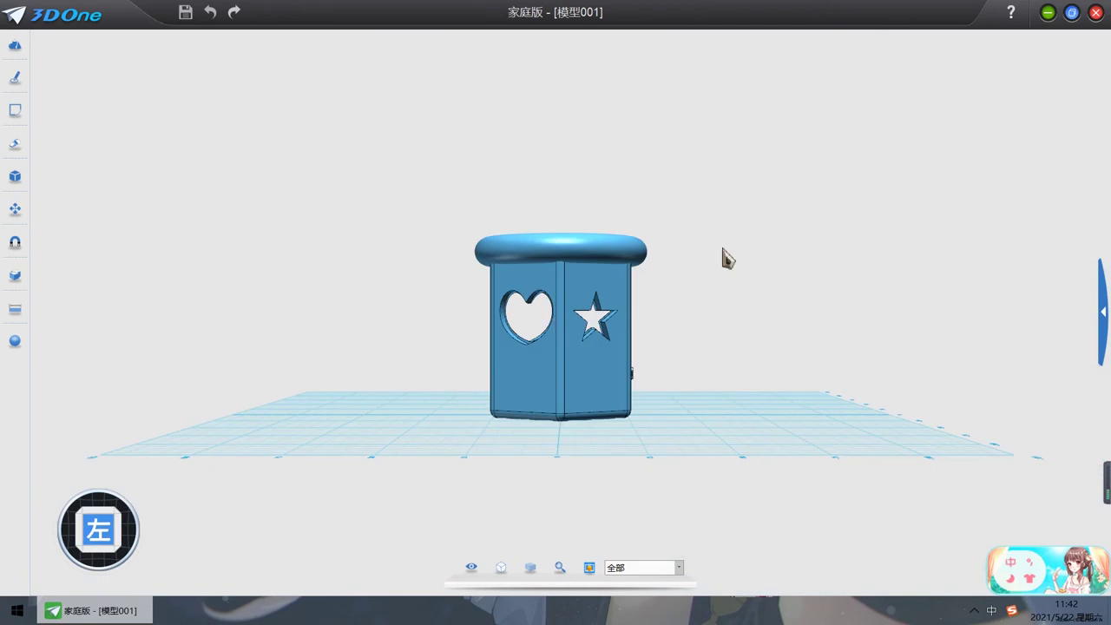
pyautogui.moveTo(726, 255)
pyautogui.mouseDown(button='right')
pyautogui.moveTo(729, 343)
pyautogui.moveTo(686, 302)
pyautogui.mouseUp(button='right')
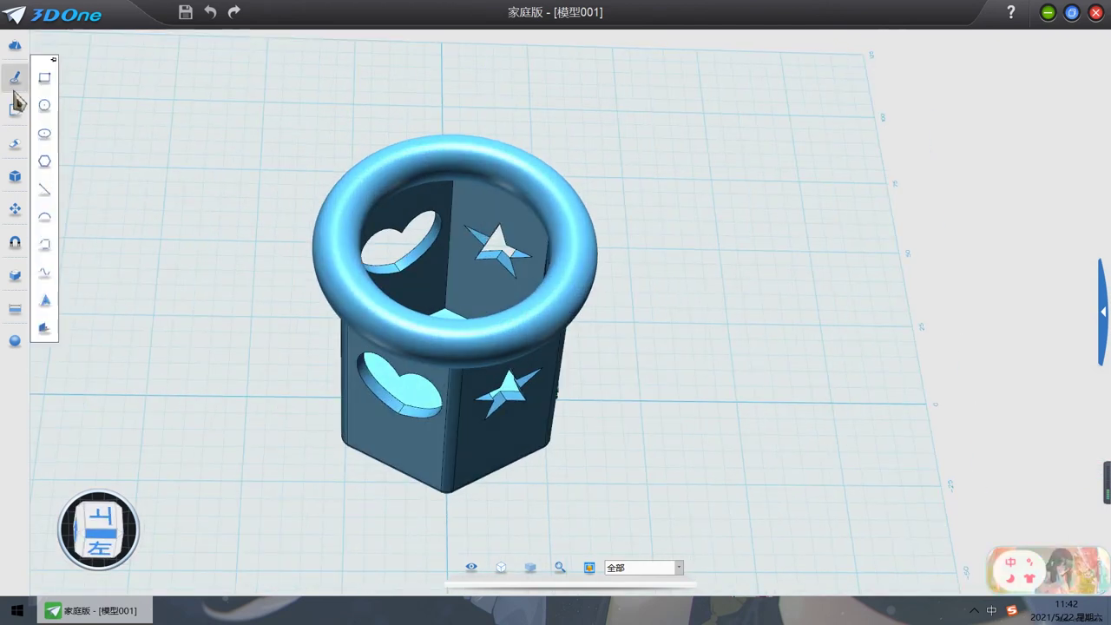
pyautogui.moveTo(17, 81)
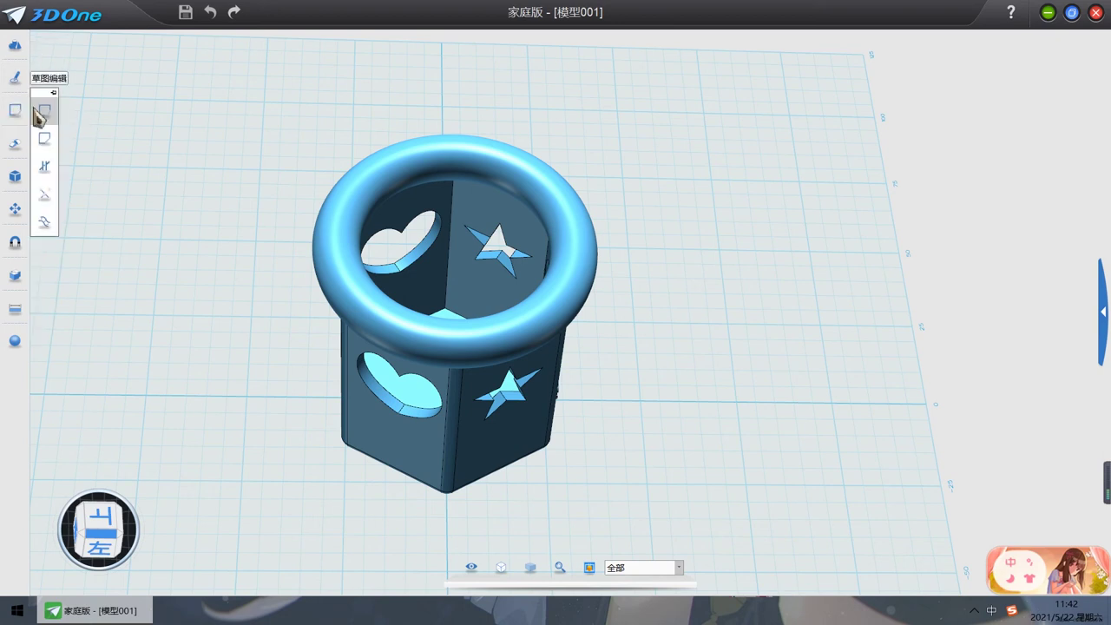
pyautogui.moveTo(15, 144)
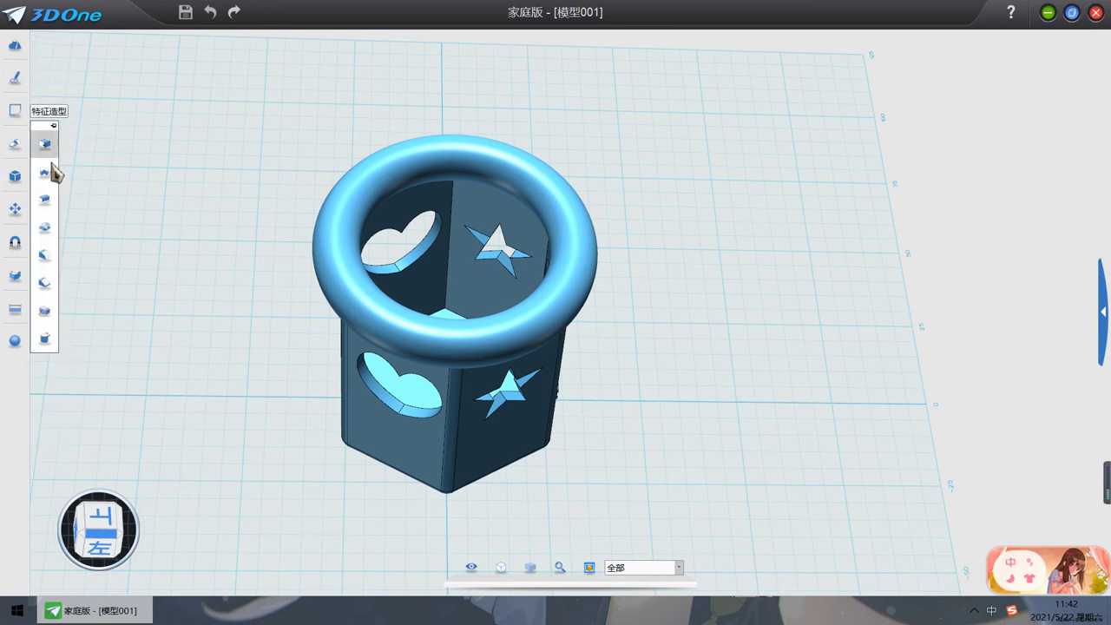
pyautogui.click(45, 253)
pyautogui.click(454, 217)
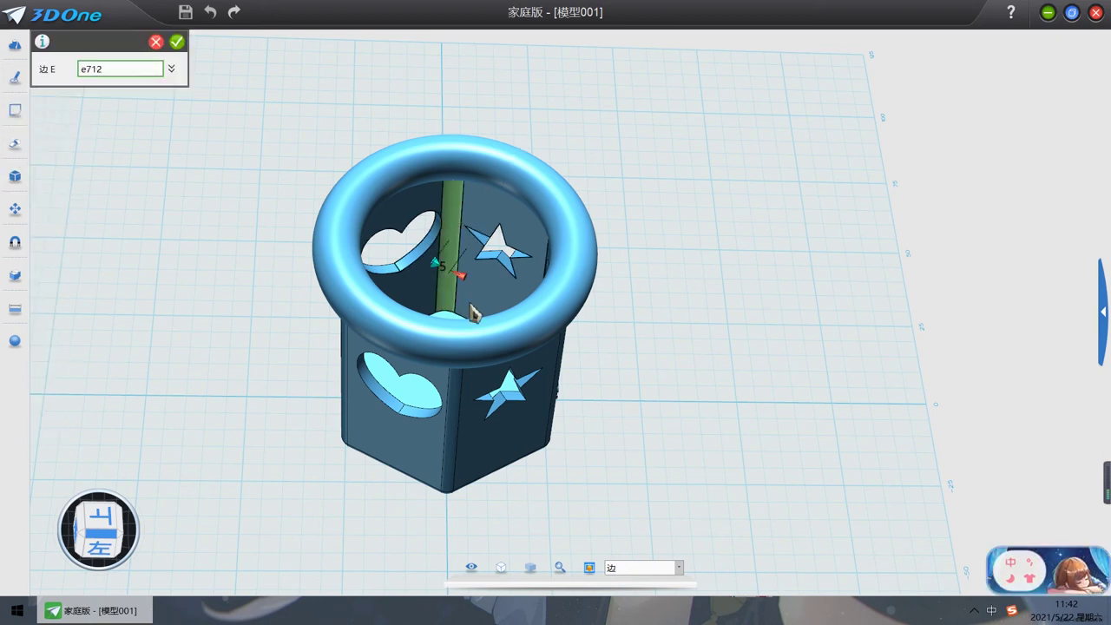
pyautogui.click(446, 265)
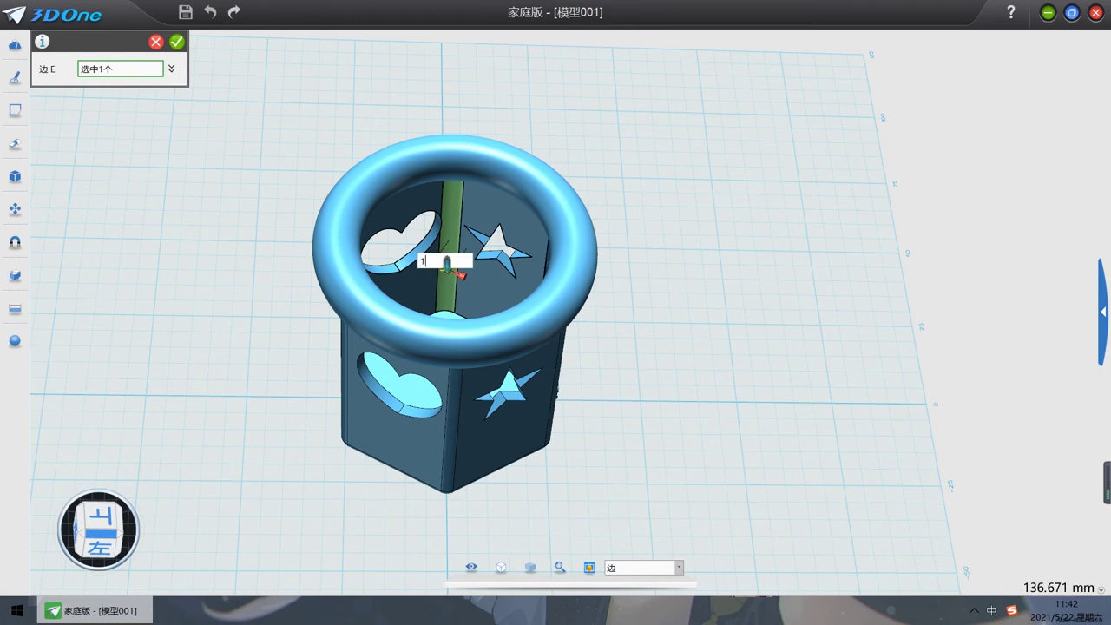
pyautogui.write('1')
pyautogui.press('Return')
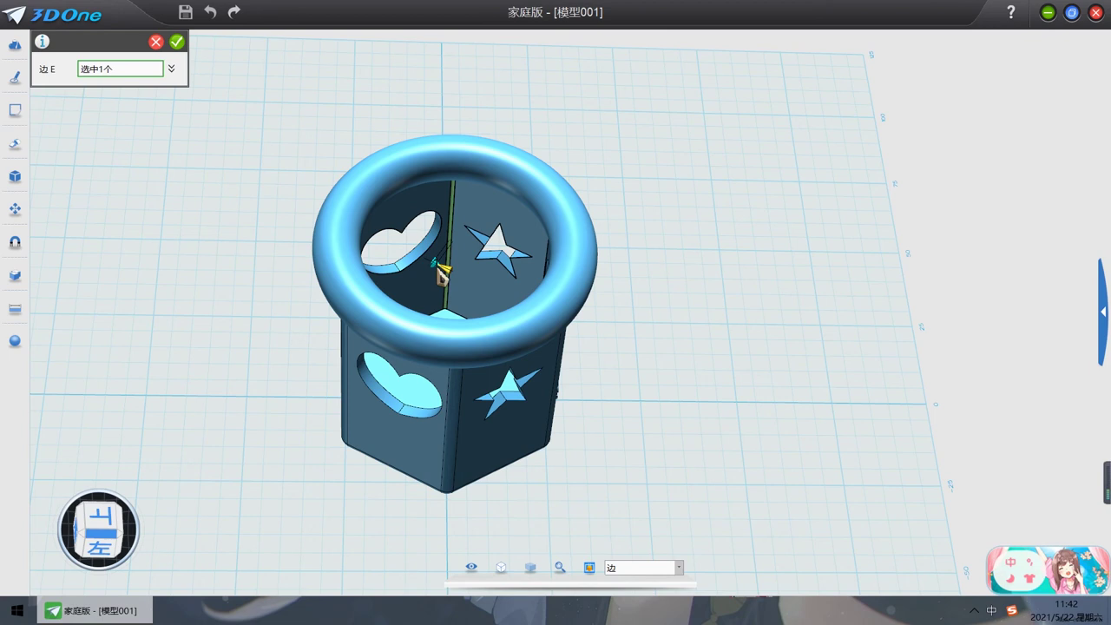
pyautogui.scroll(3, 444, 270)
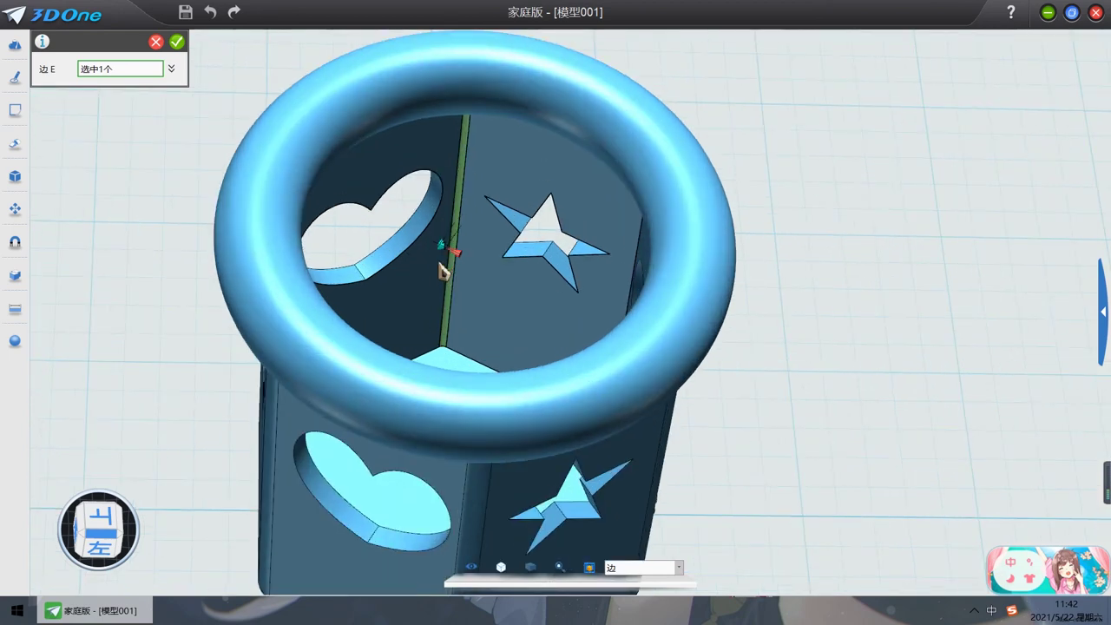
pyautogui.moveTo(465, 268); pyautogui.dragTo(464, 266)
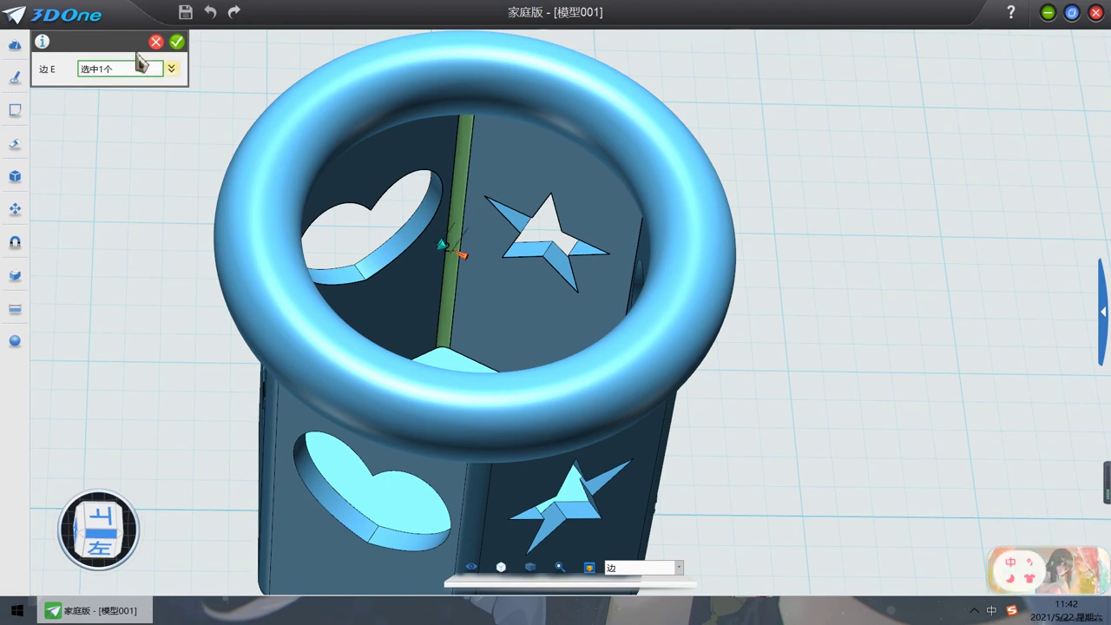
# Step: Add the remaining inner vertical edges of the hexagonal body to the 2 mm fillet and create it
pyautogui.moveTo(509, 158); pyautogui.dragTo(581, 171, button='right')
pyautogui.click(625, 213)
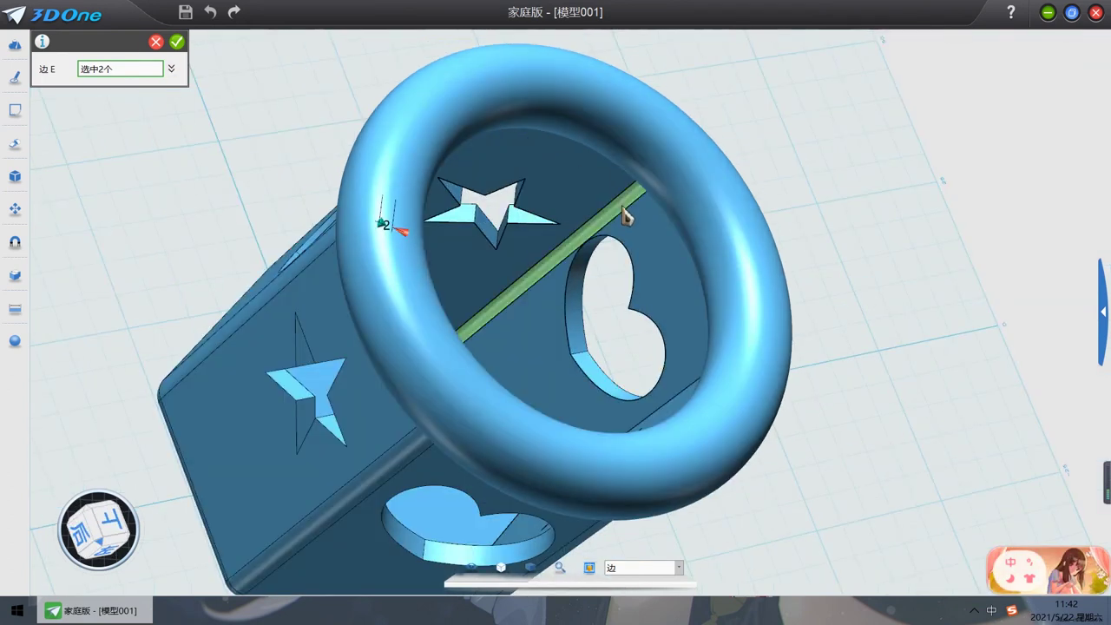
pyautogui.moveTo(625, 212); pyautogui.dragTo(689, 495, button='right')
pyautogui.click(646, 486)
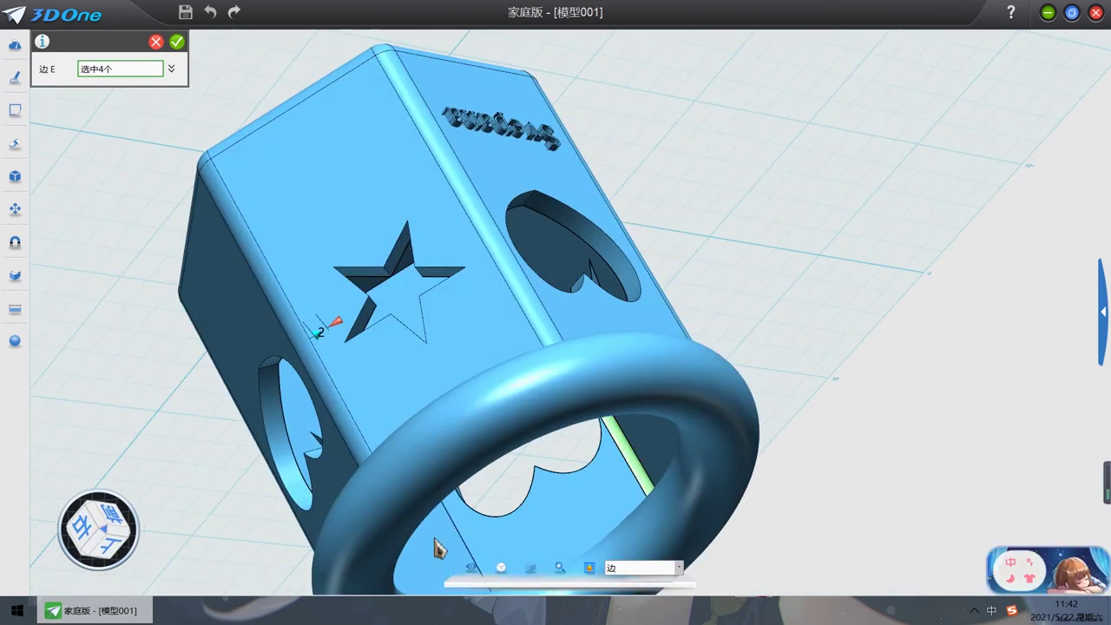
pyautogui.moveTo(454, 558); pyautogui.dragTo(778, 372, button='right')
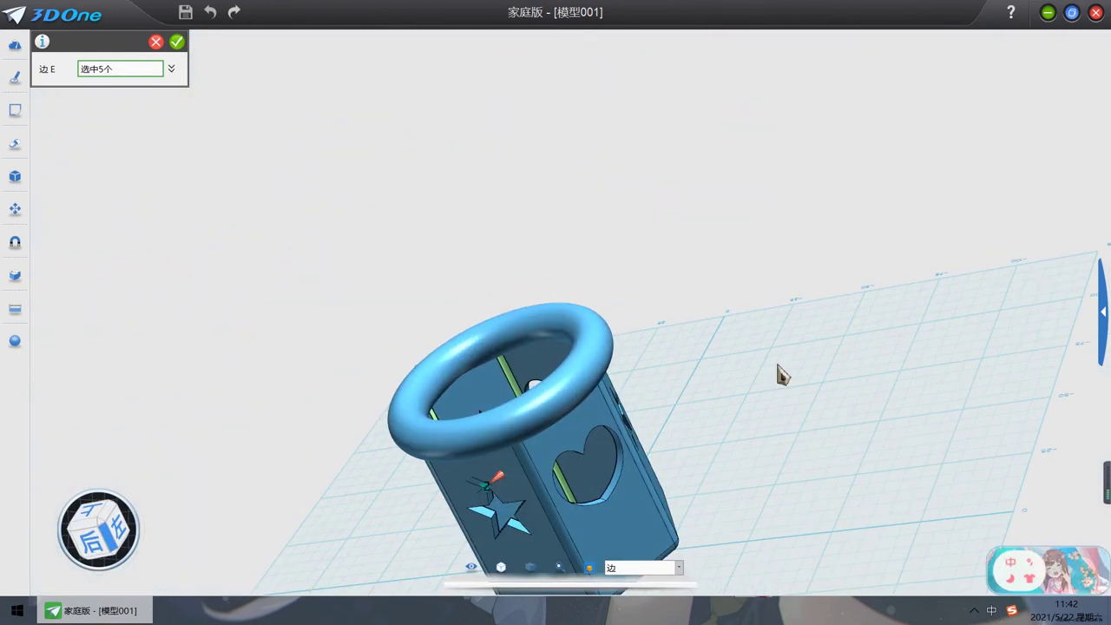
pyautogui.click(177, 42)
# Step: Start an additive combine with the hexagonal body as the base and the torus ring as a body to merge
pyautogui.moveTo(558, 355); pyautogui.dragTo(822, 448, button='right')
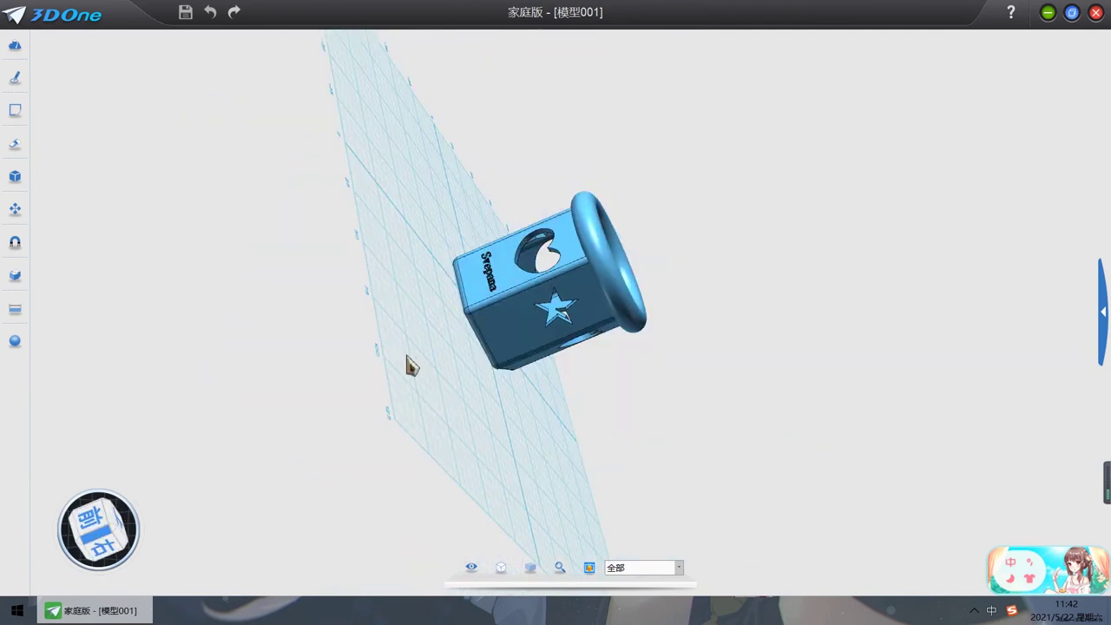
pyautogui.moveTo(412, 366); pyautogui.dragTo(340, 342, button='right')
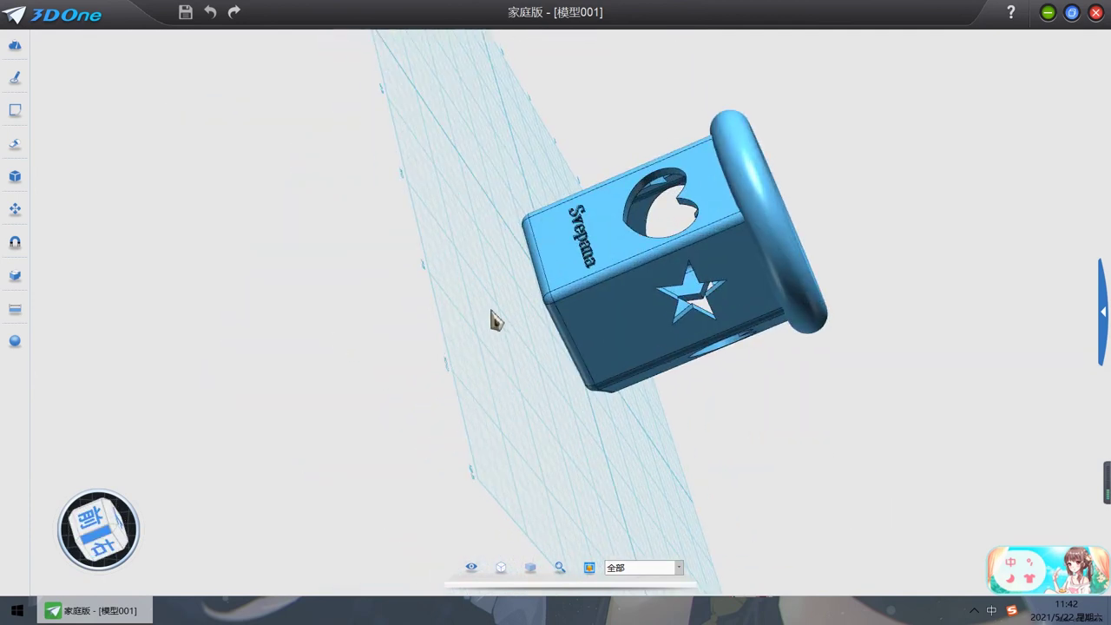
pyautogui.click(16, 282)
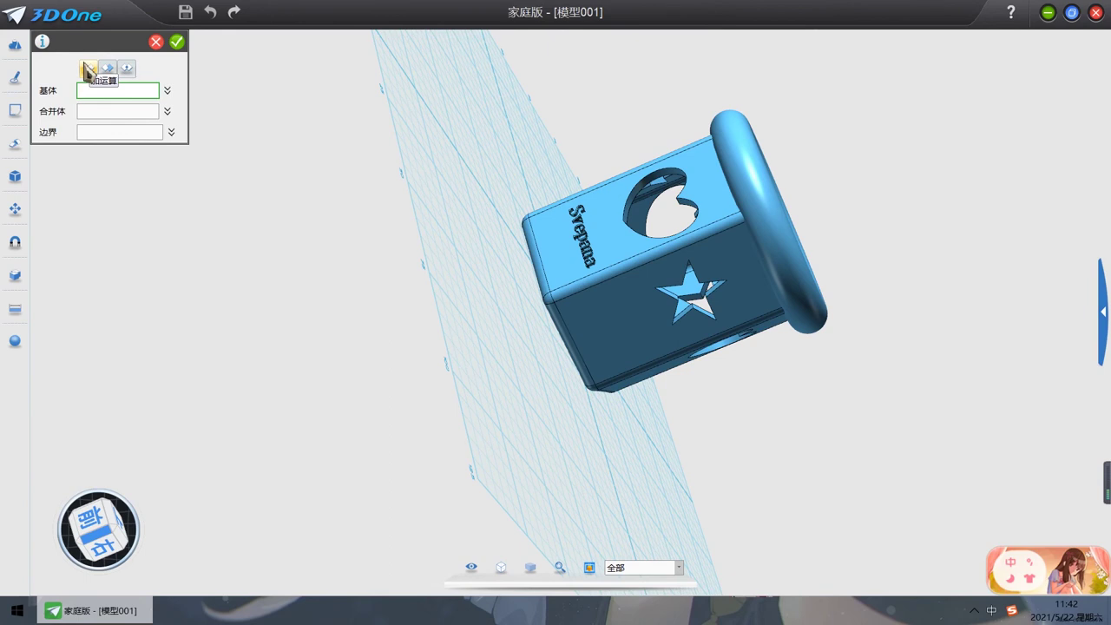
pyautogui.moveTo(711, 458); pyautogui.dragTo(659, 451, button='right')
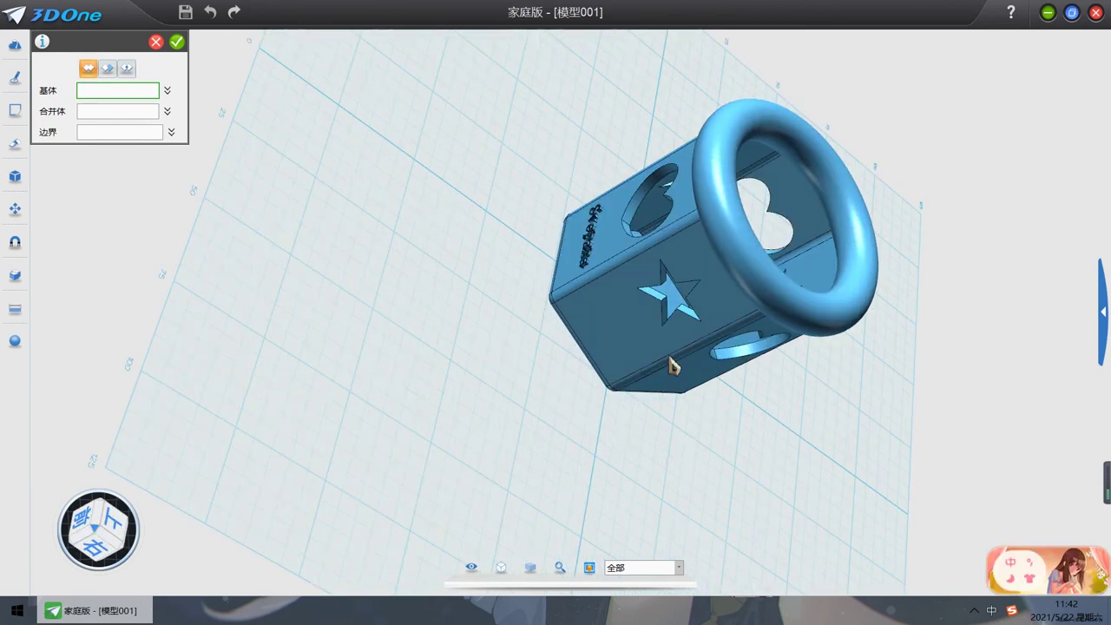
pyautogui.click(618, 325)
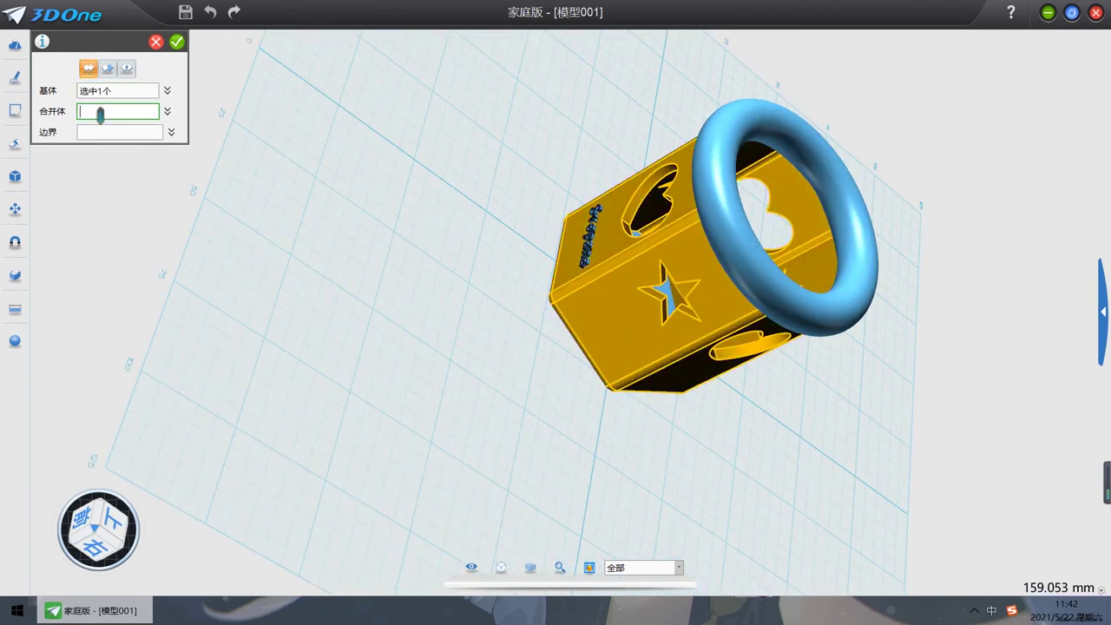
pyautogui.click(728, 225)
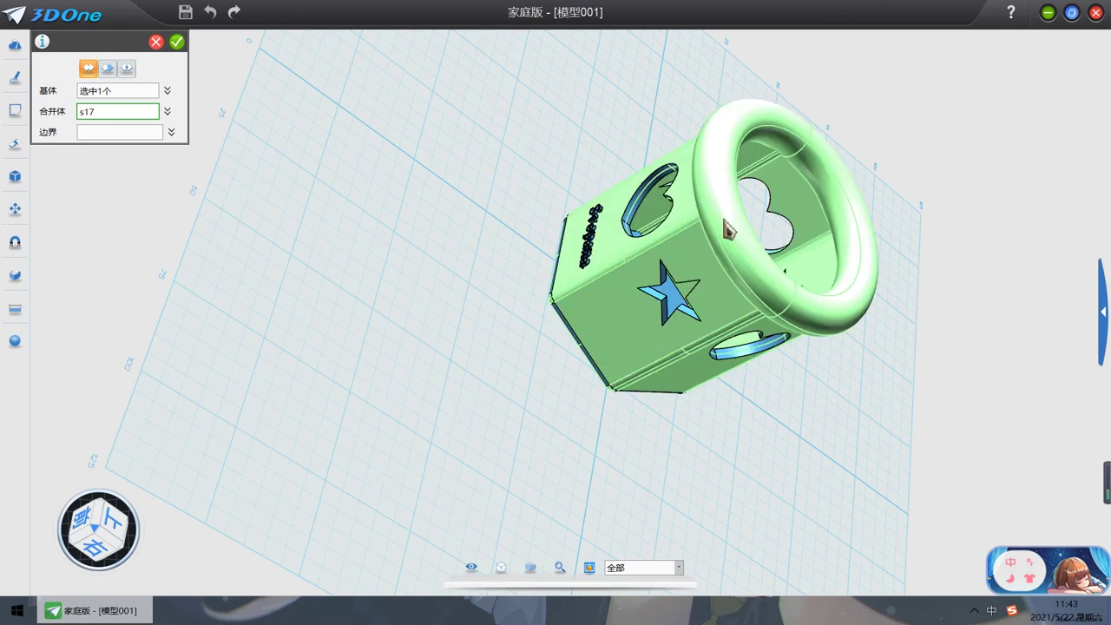
# Step: Add all the raised Svepana letters to the bodies to merge and complete the combine
pyautogui.scroll(5, 526, 201)
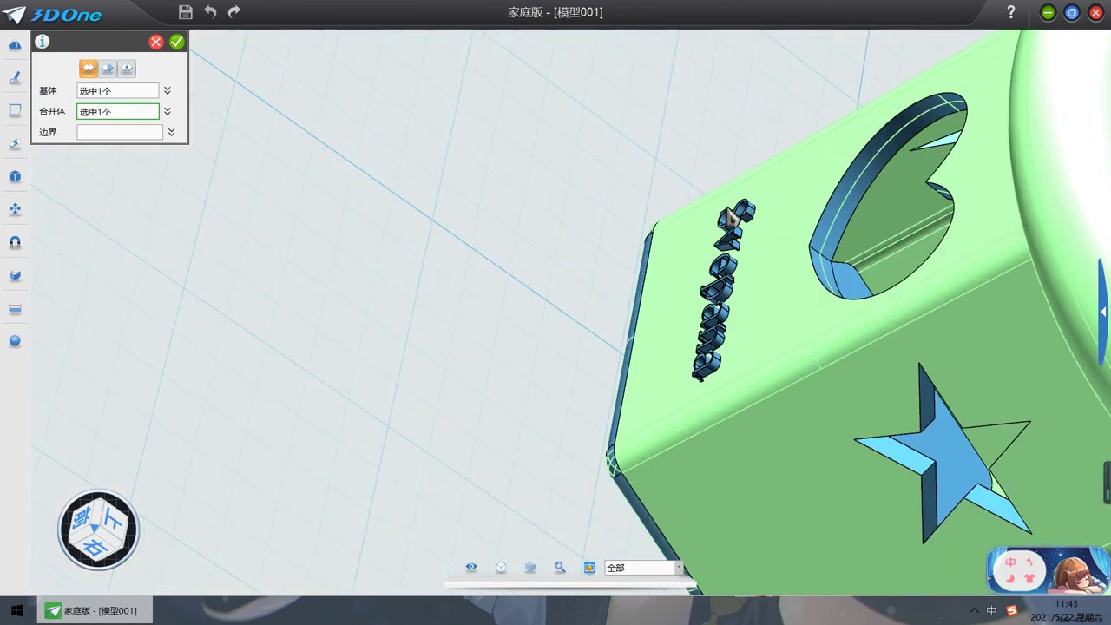
pyautogui.click(747, 254)
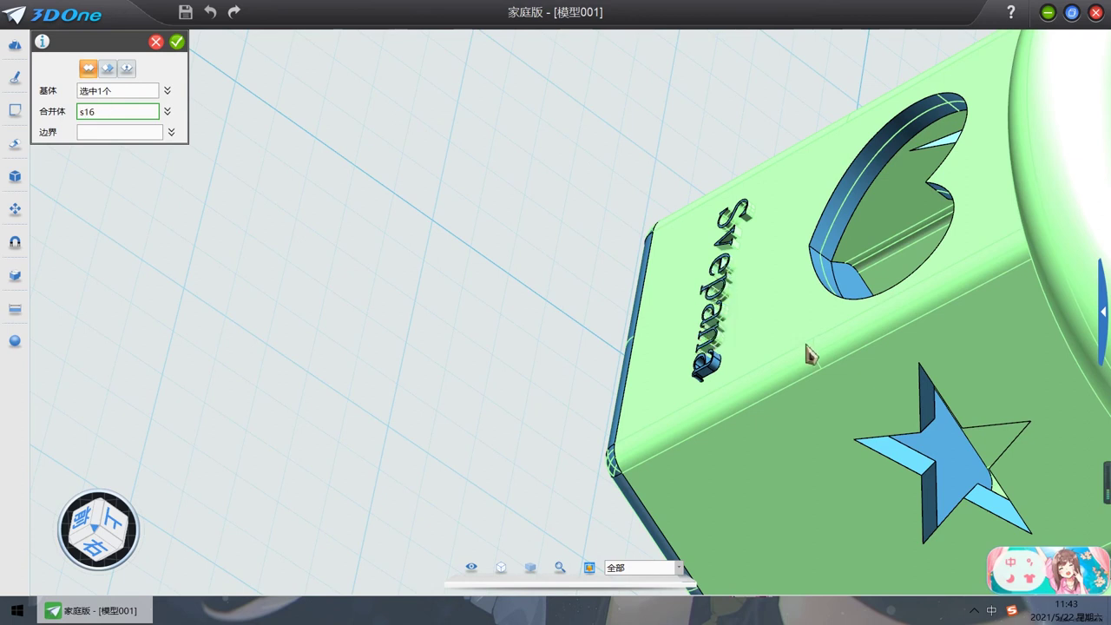
pyautogui.moveTo(807, 347); pyautogui.dragTo(811, 381, button='right')
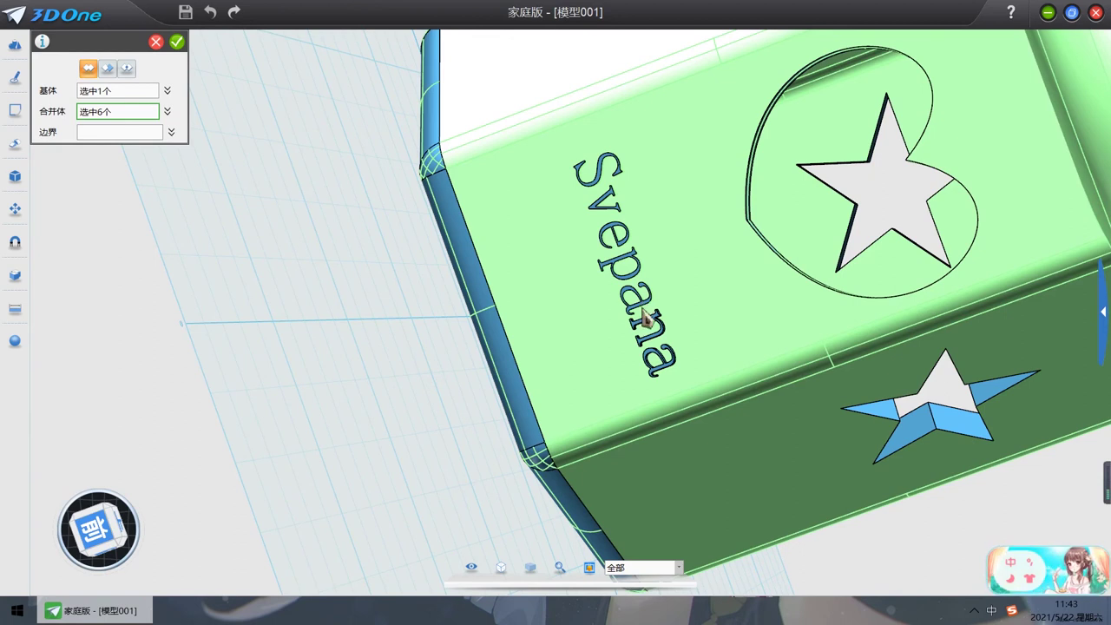
pyautogui.moveTo(674, 342)
pyautogui.mouseDown(button='right')
pyautogui.moveTo(699, 342)
pyautogui.moveTo(669, 349)
pyautogui.mouseUp(button='right')
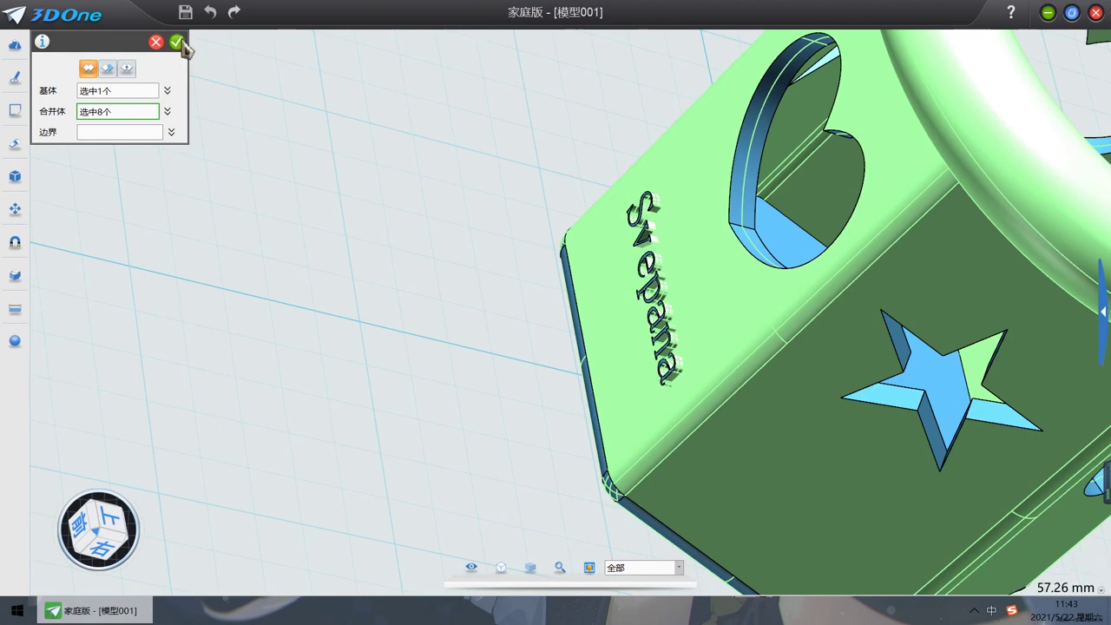
pyautogui.click(177, 40)
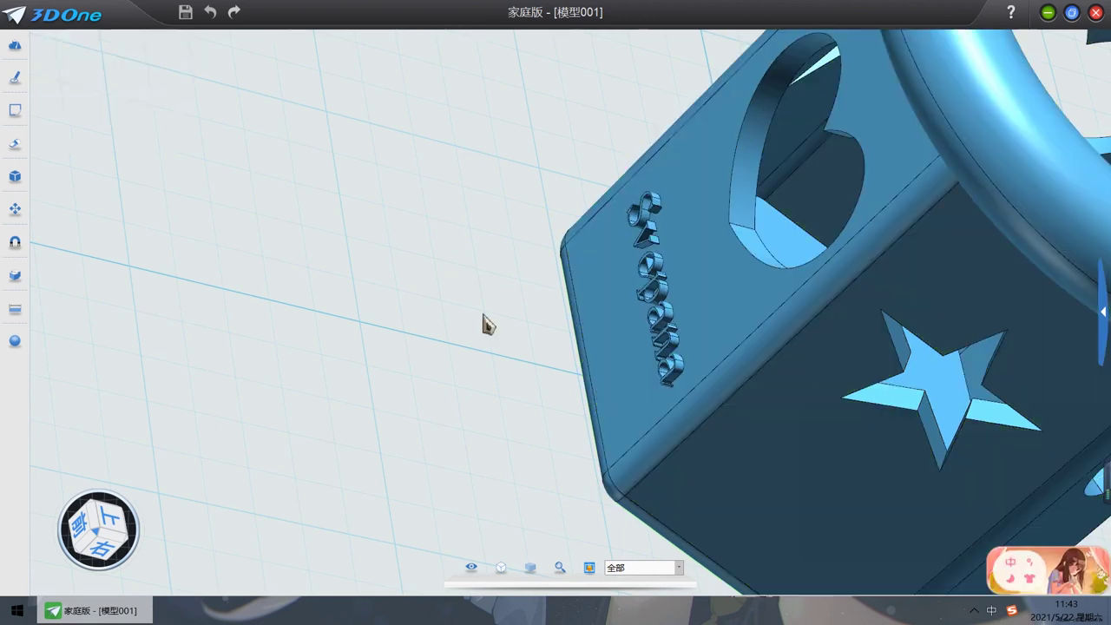
# Step: Select the pen holder and inspect it from several sides to check that all its parts form one body
pyautogui.moveTo(486, 324); pyautogui.dragTo(677, 433, button='right')
pyautogui.click(649, 368)
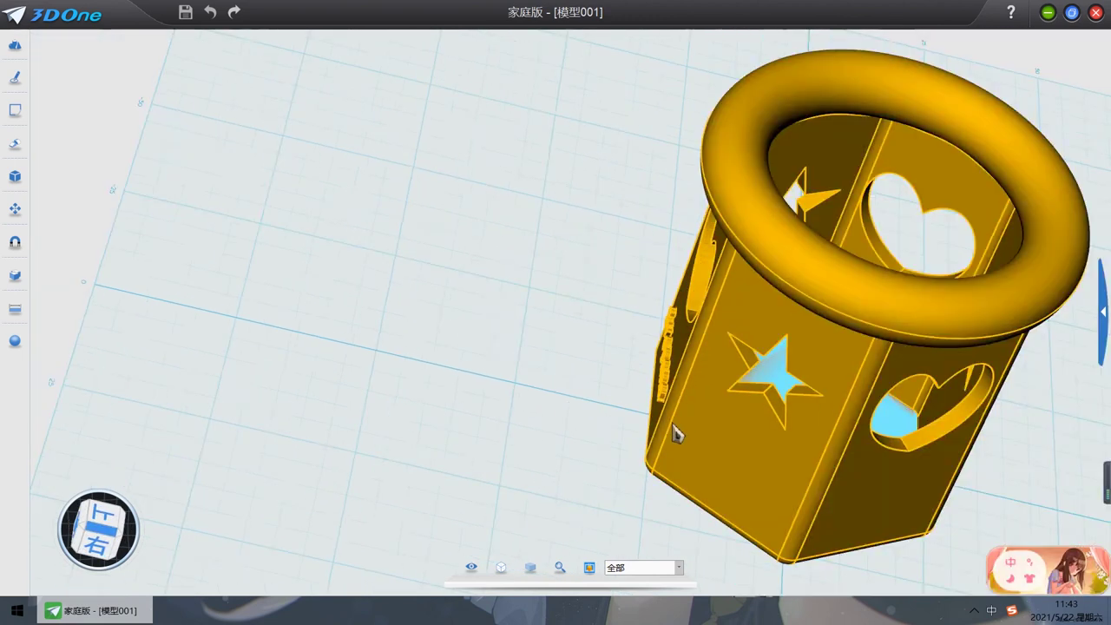
pyautogui.scroll(-3, 1009, 432)
pyautogui.moveTo(1009, 431); pyautogui.dragTo(751, 481, button='right')
pyautogui.scroll(-3, 639, 391)
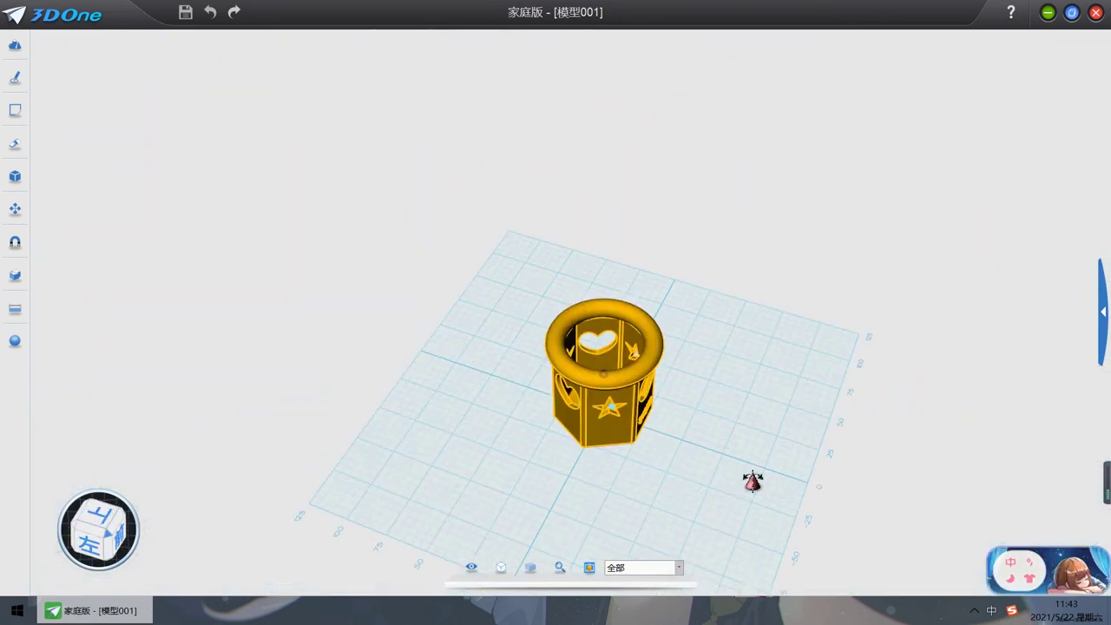
pyautogui.moveTo(863, 392); pyautogui.dragTo(802, 378, button='right')
# Step: Place a box primitive at 0,-45,0 beside the Svepana wall and set its length to 60 mm
pyautogui.click(14, 45)
pyautogui.click(41, 52)
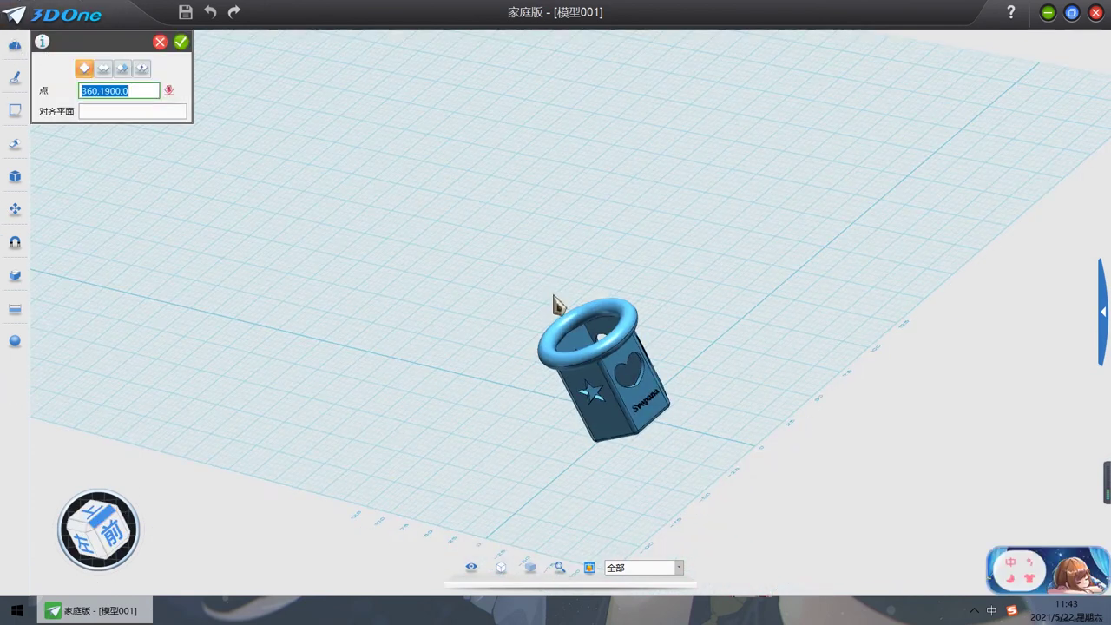
pyautogui.click(661, 438)
pyautogui.moveTo(749, 465); pyautogui.dragTo(883, 502)
pyautogui.click(727, 455)
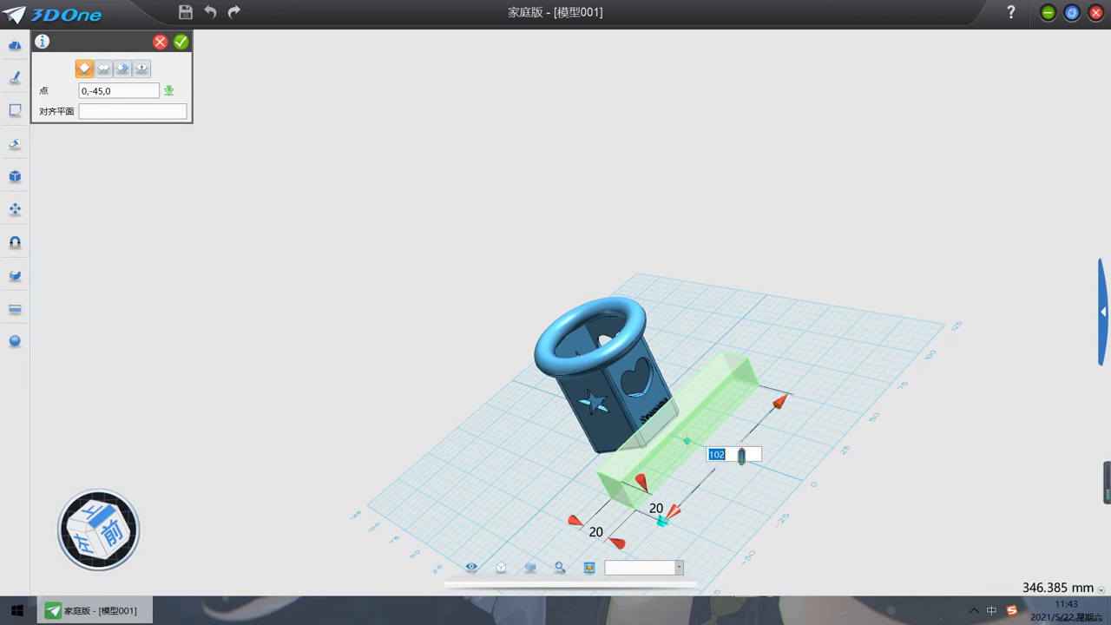
pyautogui.write('60')
pyautogui.press('Return')
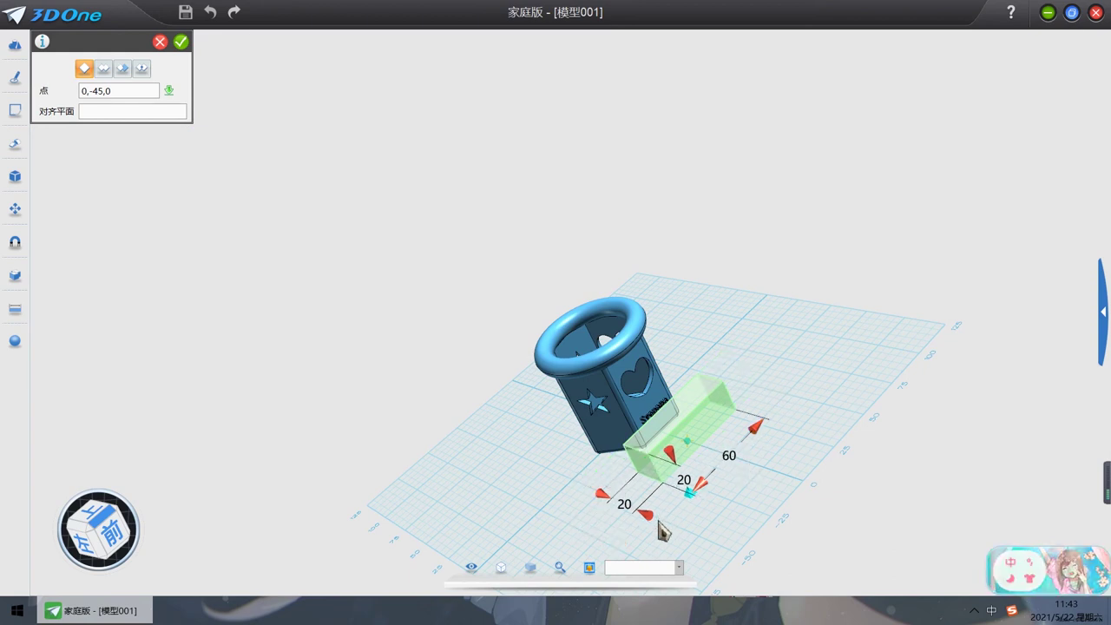
# Step: Extend the box's width away from the pen holder and set it to 90 mm
pyautogui.moveTo(652, 504); pyautogui.dragTo(751, 559)
pyautogui.moveTo(724, 241); pyautogui.dragTo(759, 334, button='right')
pyautogui.click(676, 494)
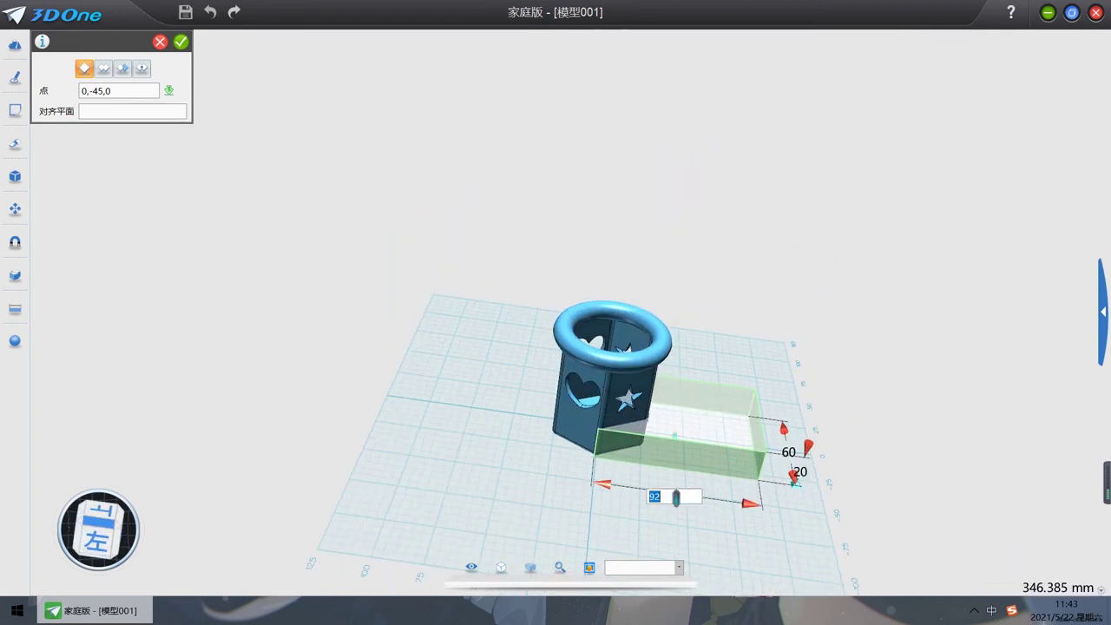
pyautogui.press('Return')
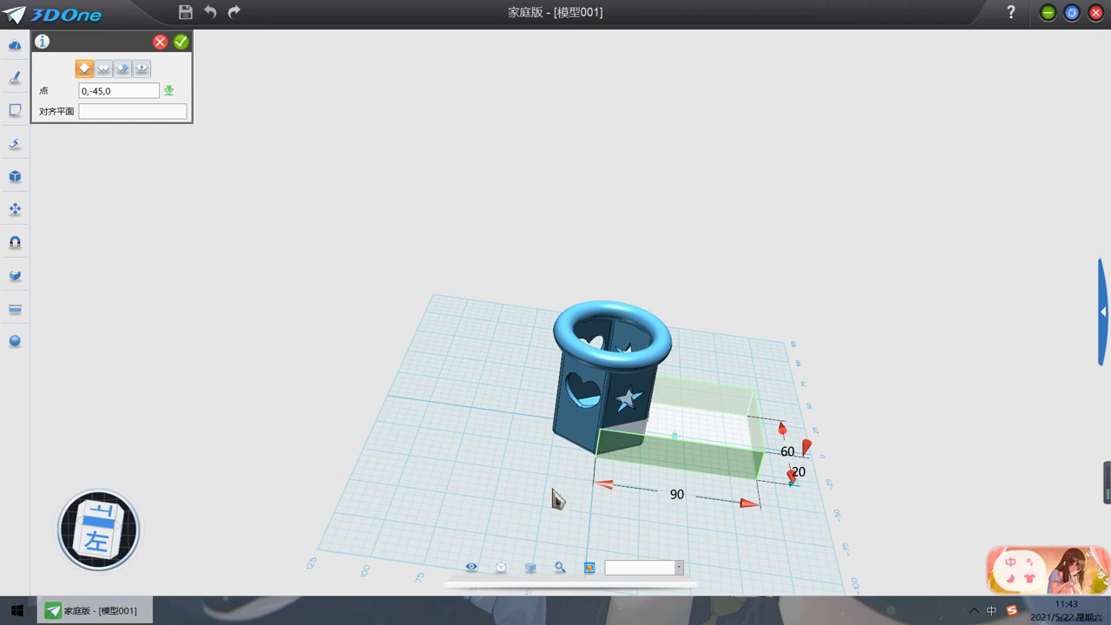
# Step: Open the height dimension of the box for editing
pyautogui.moveTo(555, 499); pyautogui.dragTo(575, 417, button='right')
pyautogui.scroll(3, 598, 492)
pyautogui.moveTo(998, 69); pyautogui.dragTo(955, 347, button='right')
pyautogui.click(1028, 516)
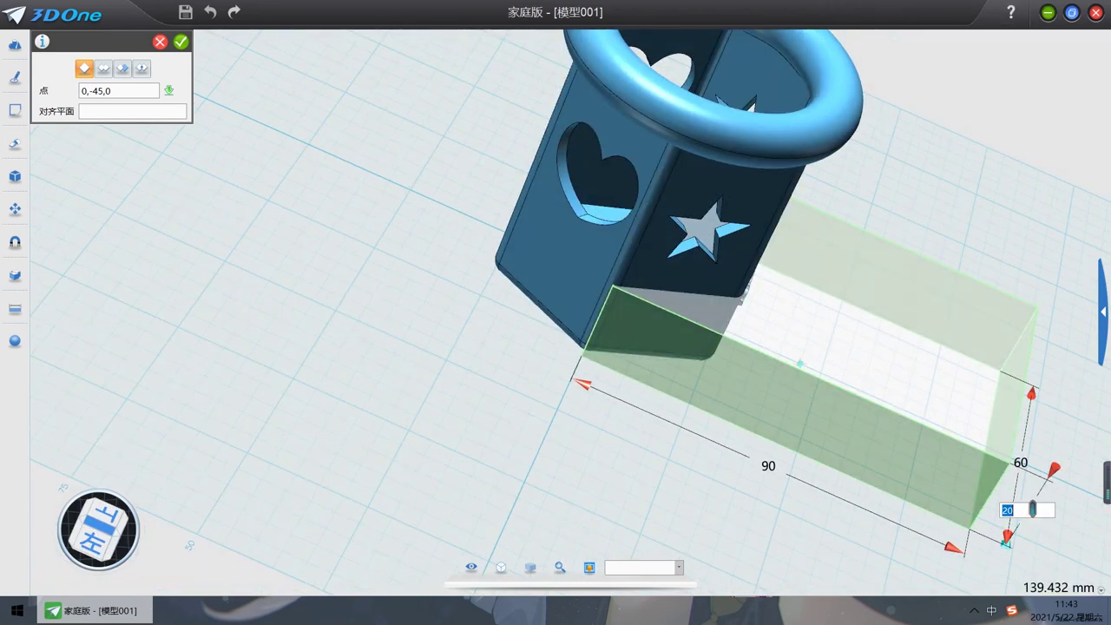